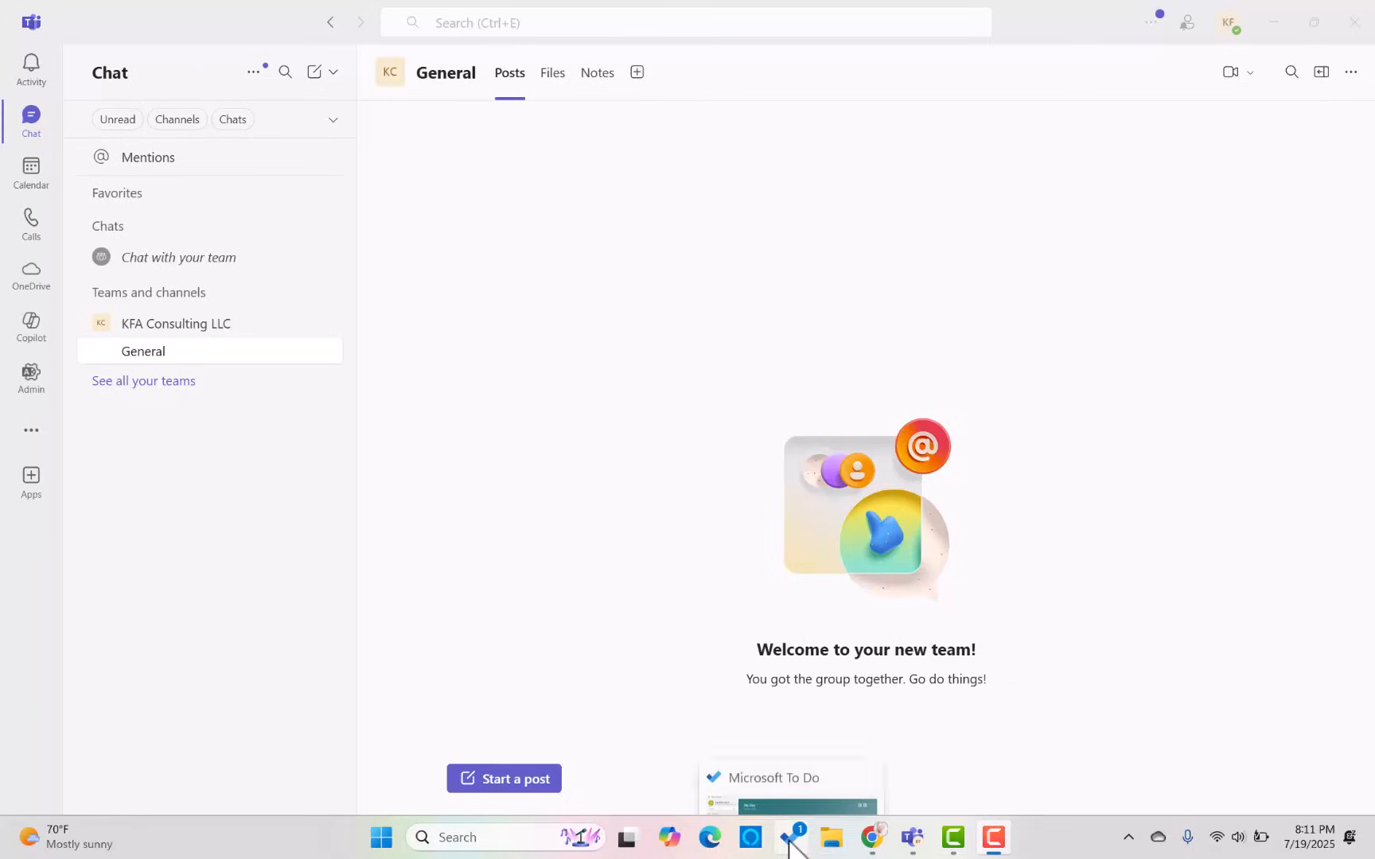
Filter the list to channels and add the Planner app as a tab in the General channel of KFA Consulting LLC
{"action": "mouse_move", "coordinate": [790, 845]}
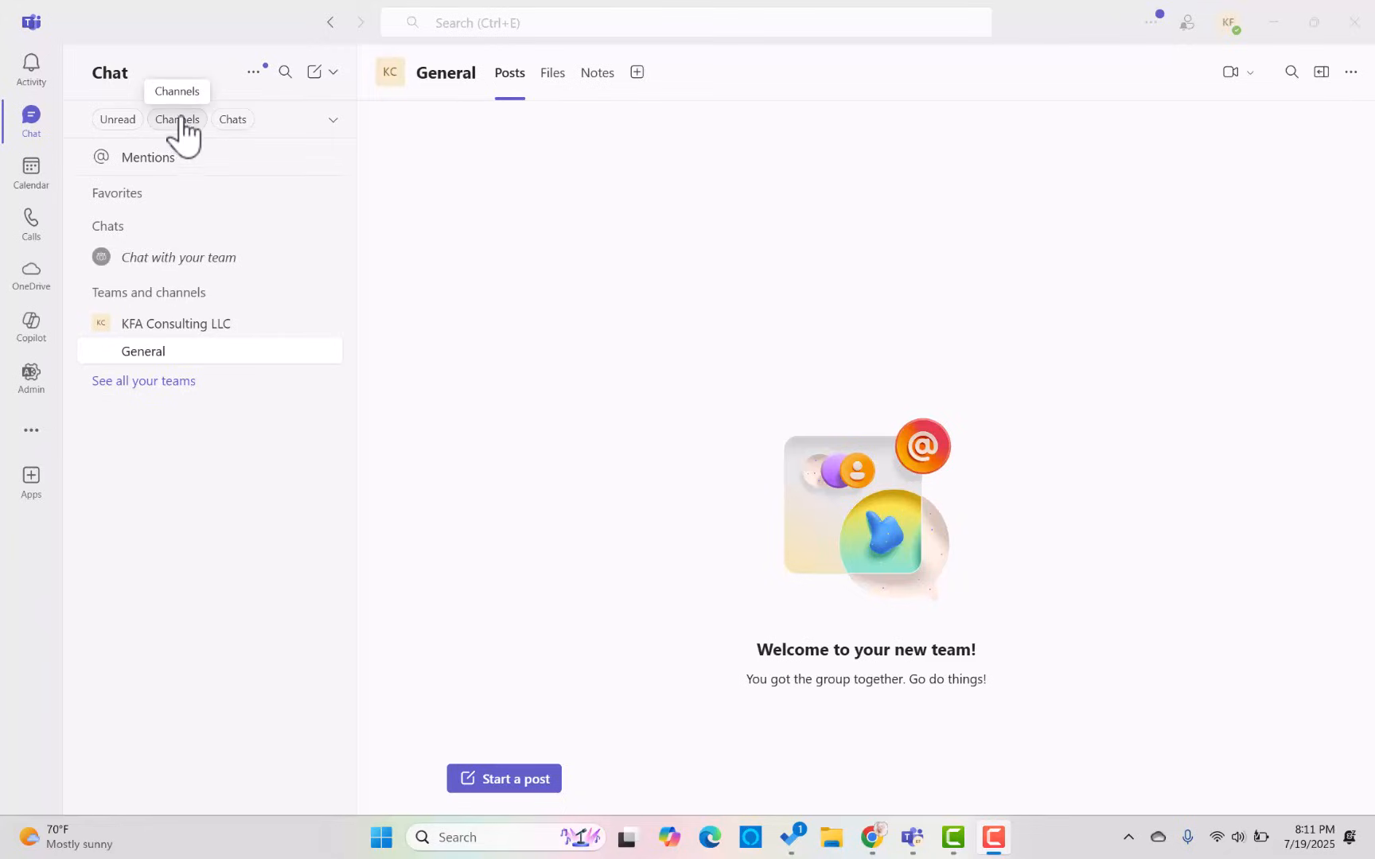
{"action": "left_click", "coordinate": [163, 125]}
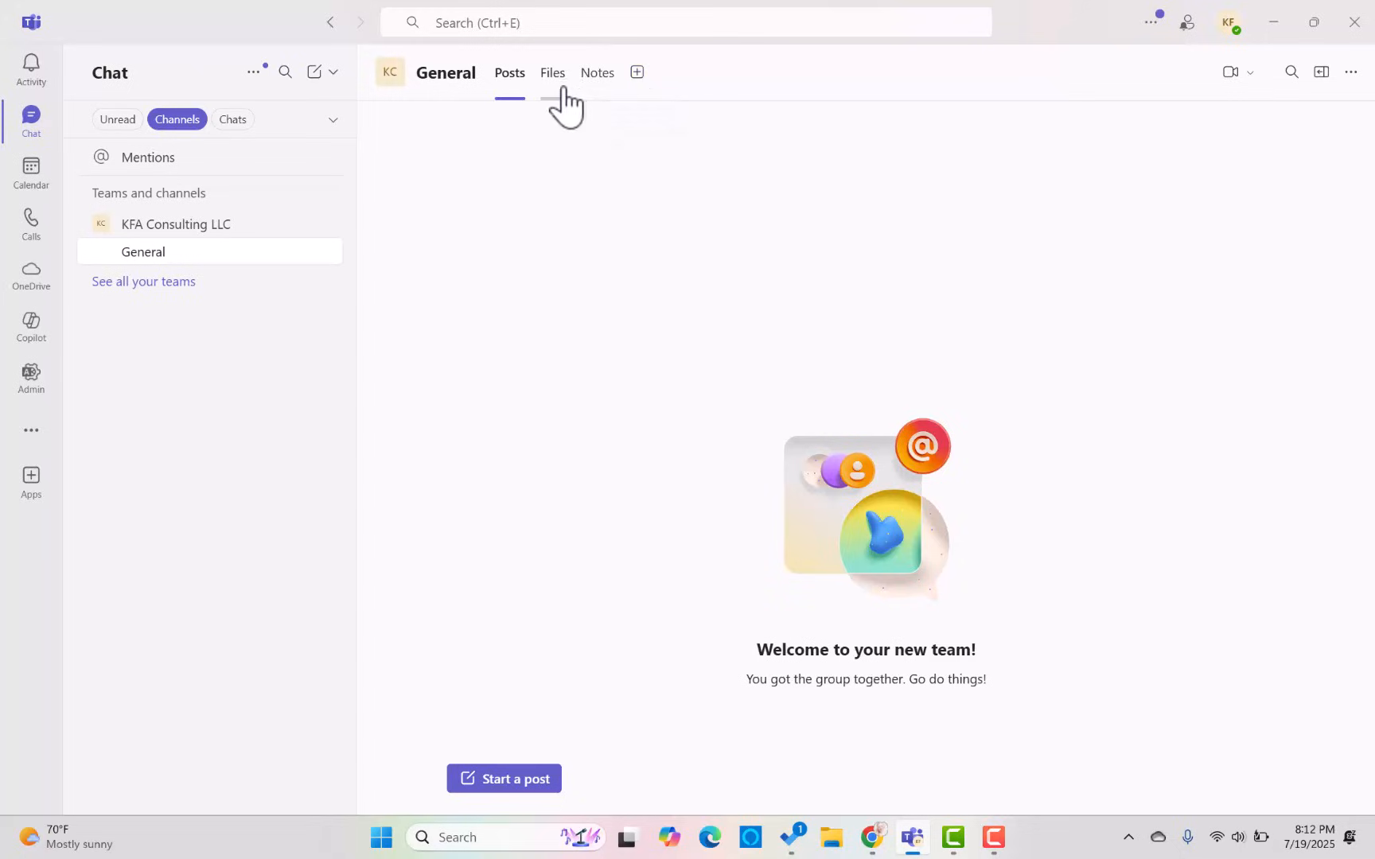
{"action": "left_click", "coordinate": [638, 79]}
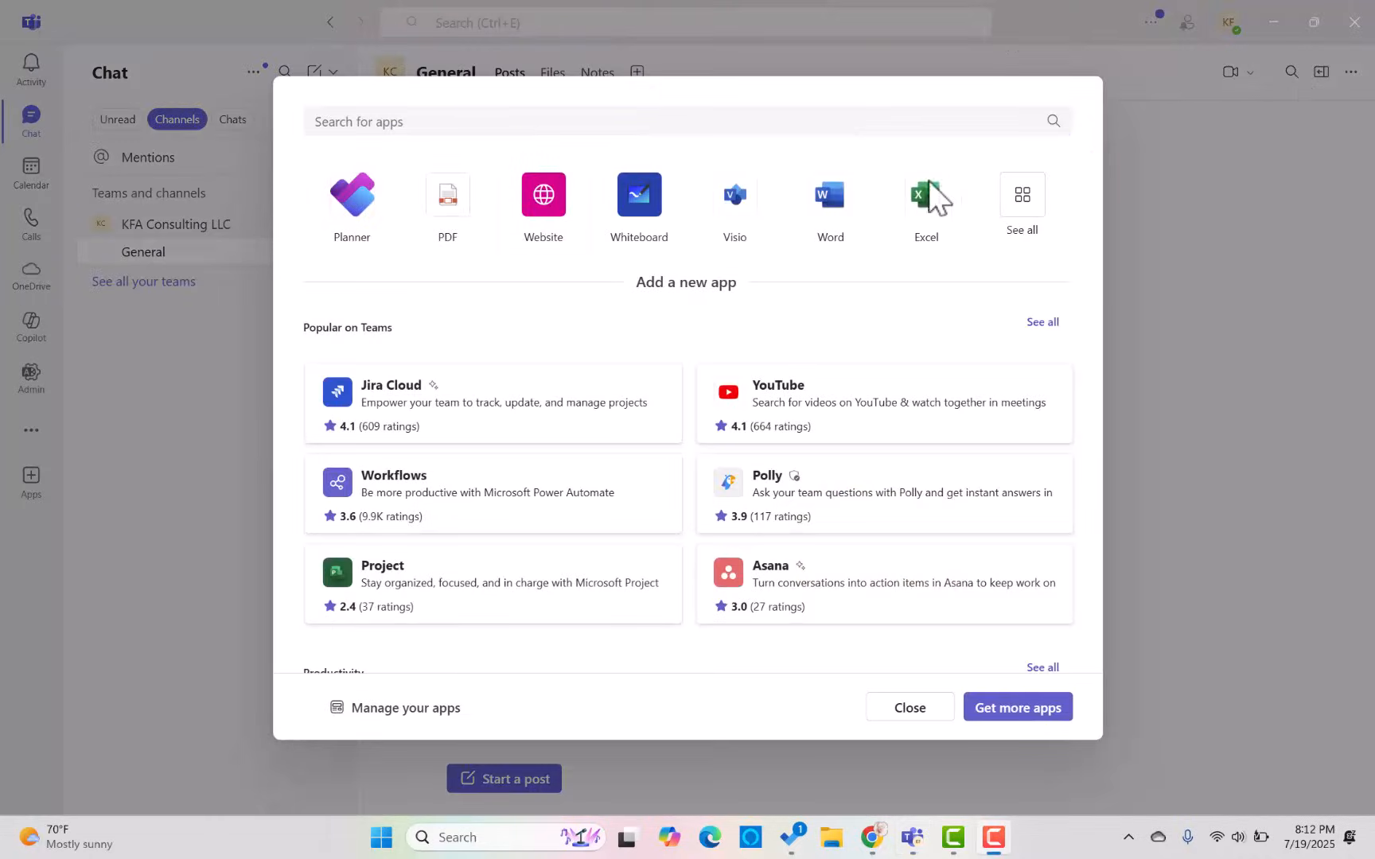
{"action": "left_click", "coordinate": [397, 114]}
{"action": "type", "text": "Planner"}
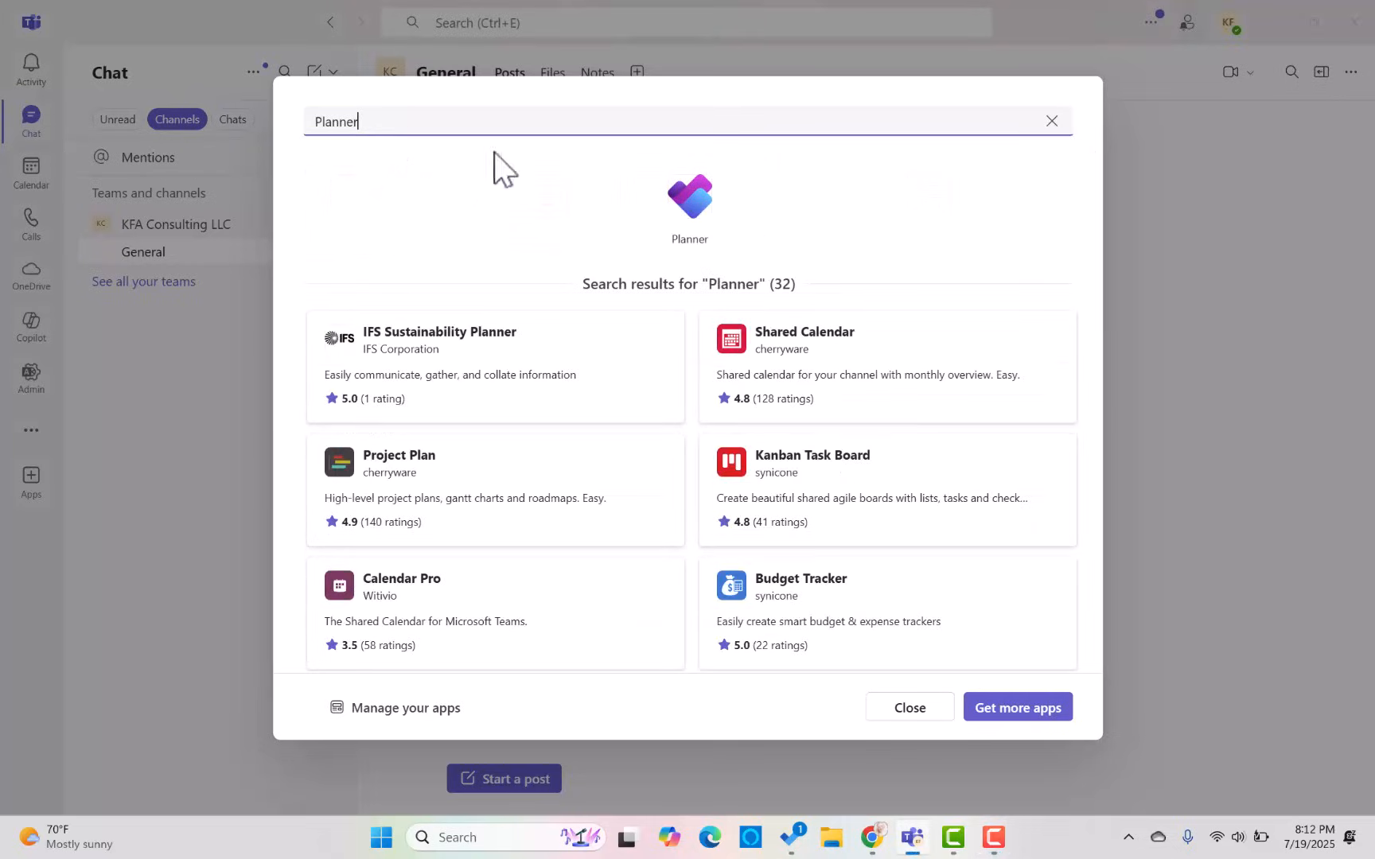
{"action": "left_click", "coordinate": [685, 229]}
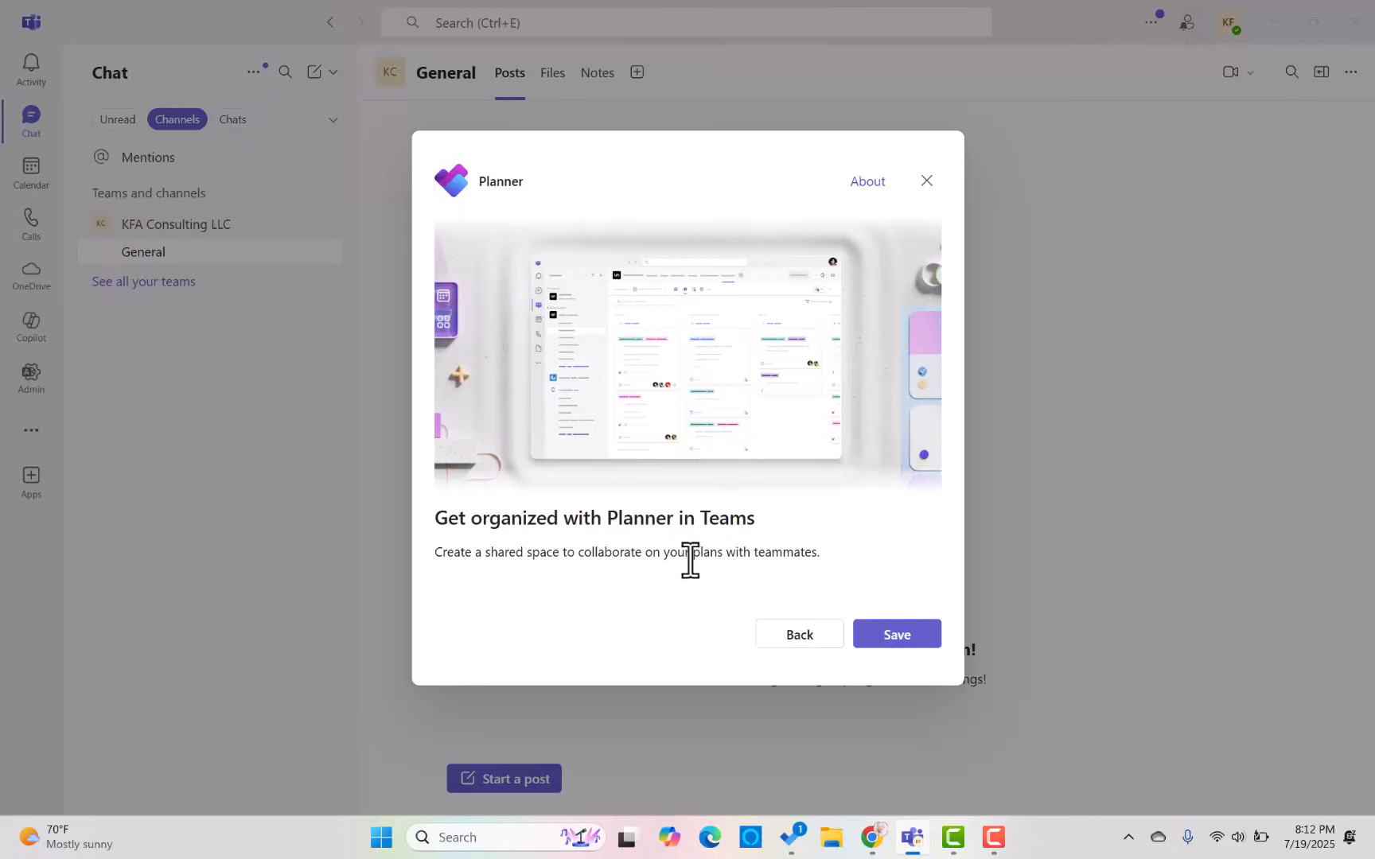
{"action": "left_click", "coordinate": [896, 641]}
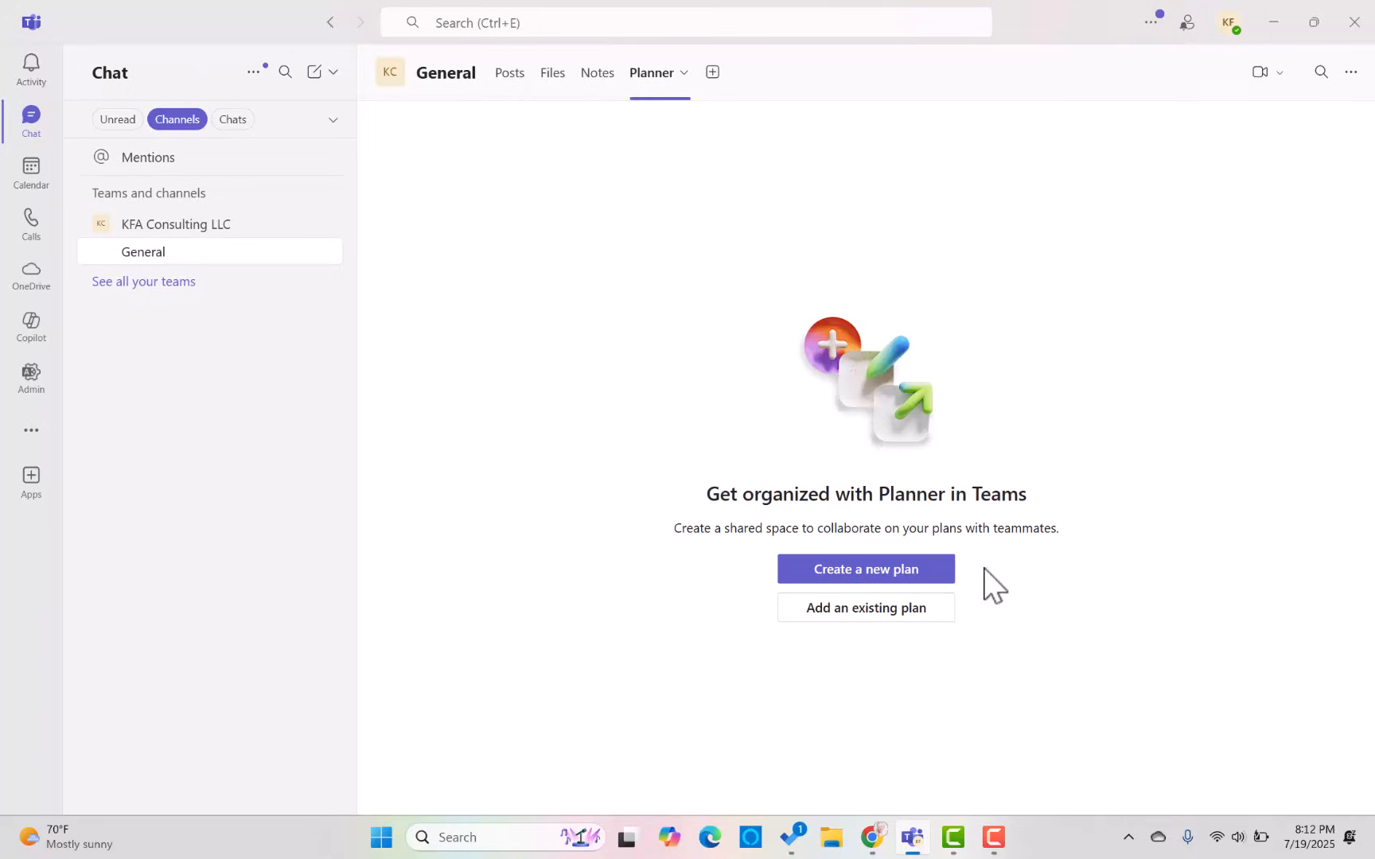
{"action": "left_click", "coordinate": [832, 617]}
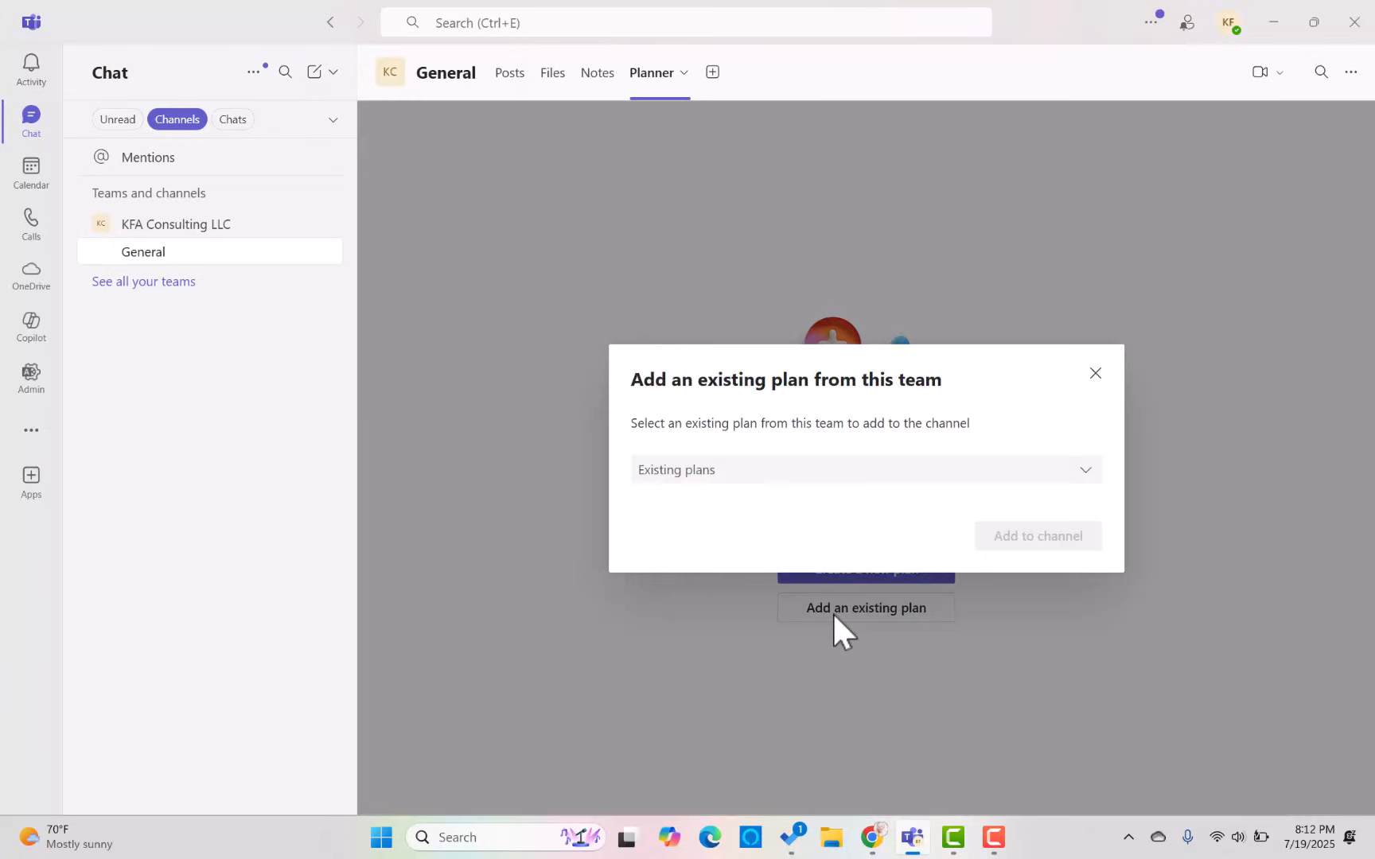
{"action": "left_click", "coordinate": [752, 481]}
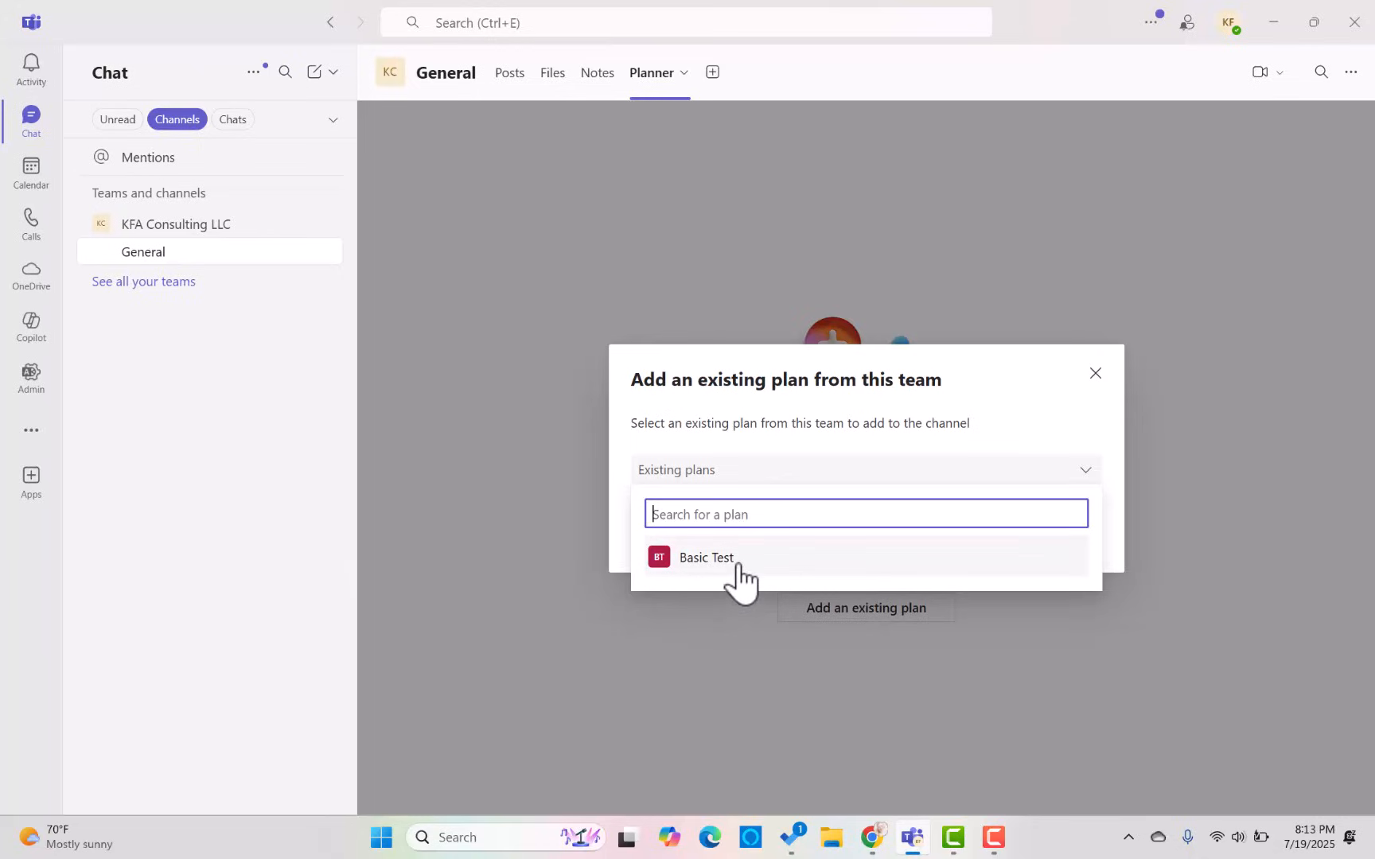
{"action": "left_click", "coordinate": [733, 560]}
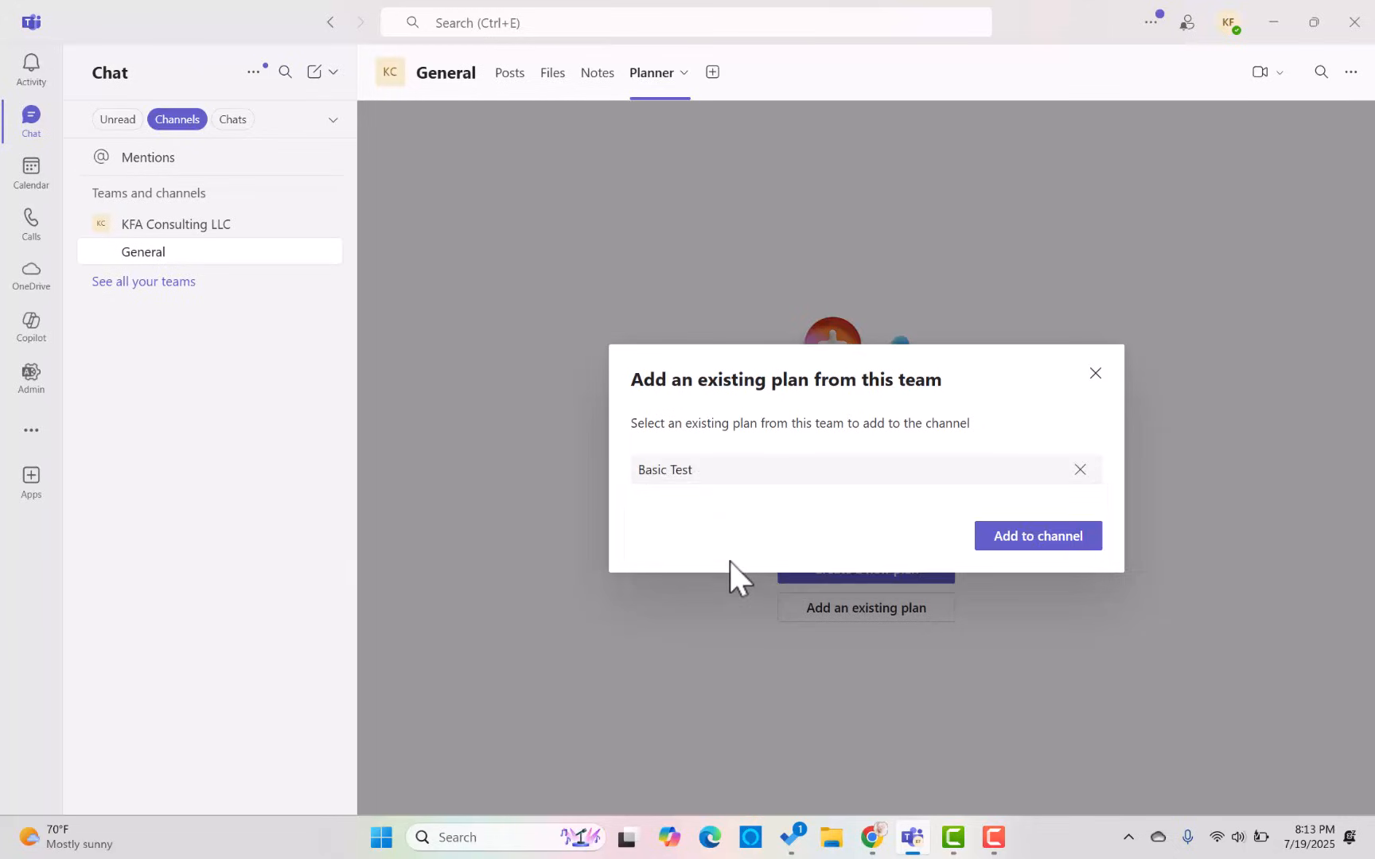
{"action": "left_click", "coordinate": [1079, 469]}
{"action": "left_click", "coordinate": [1095, 374]}
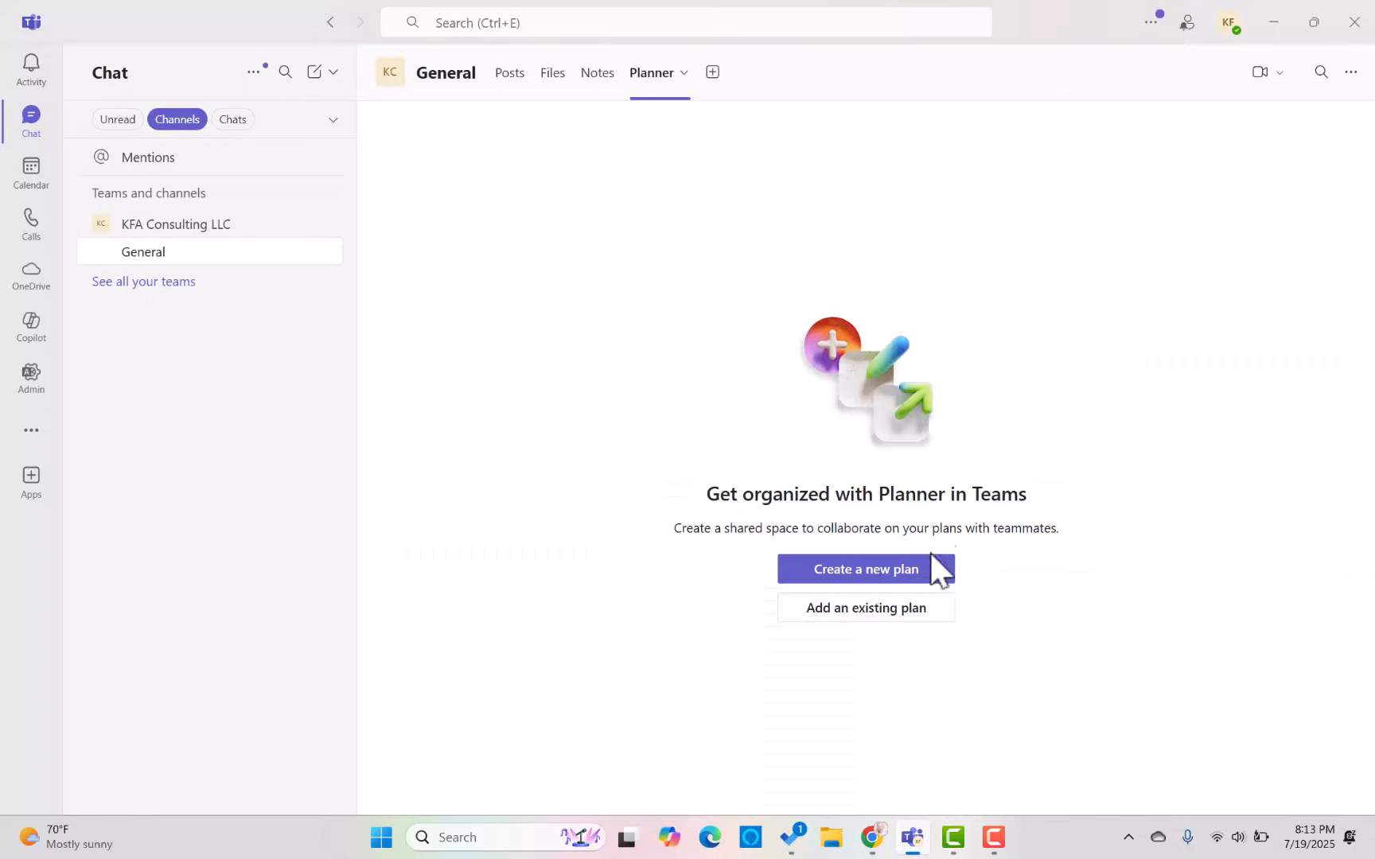
Create a basic plan from scratch named "Test Plan KFA" for the channel
{"action": "left_click", "coordinate": [866, 570]}
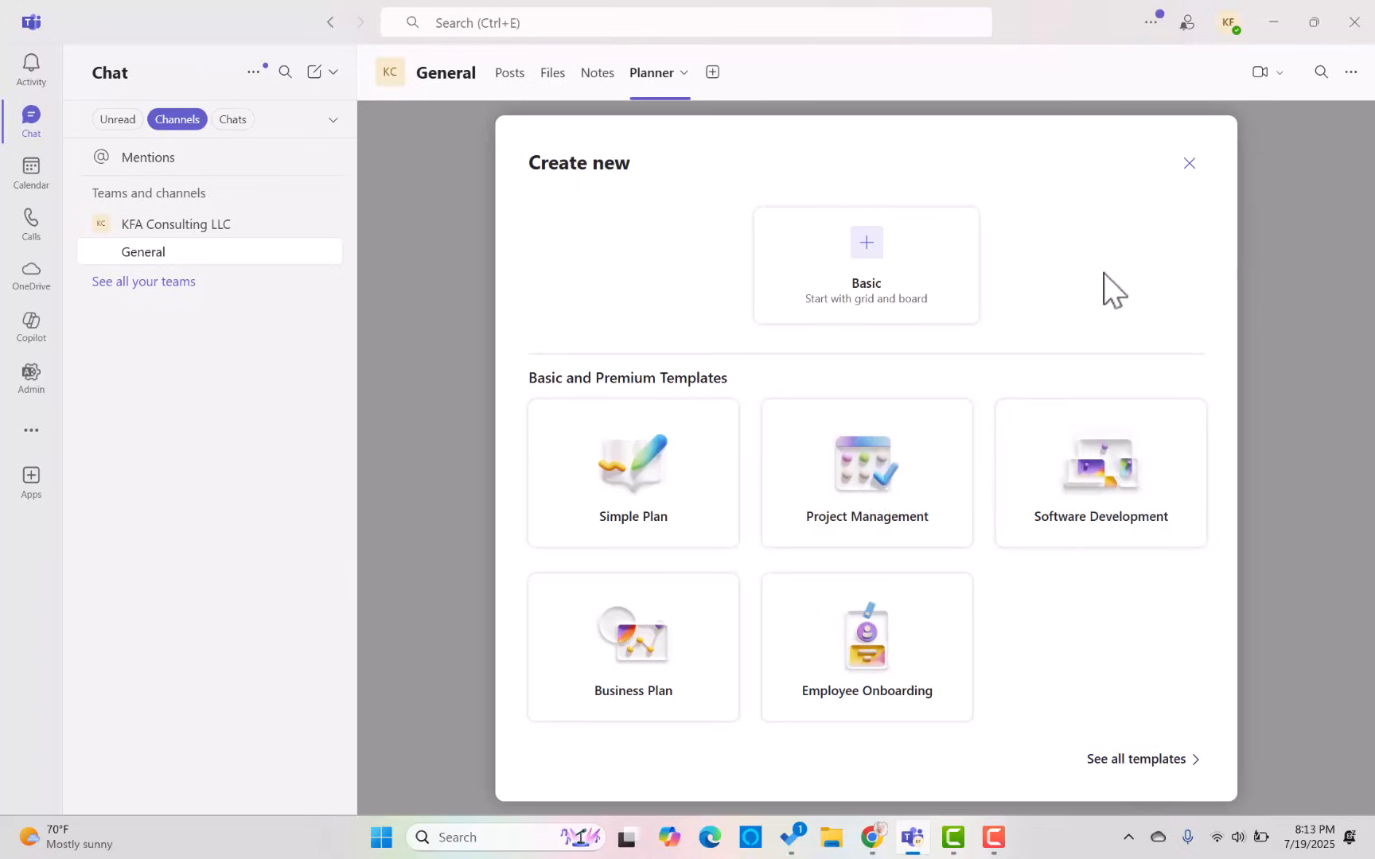
{"action": "left_click", "coordinate": [883, 300]}
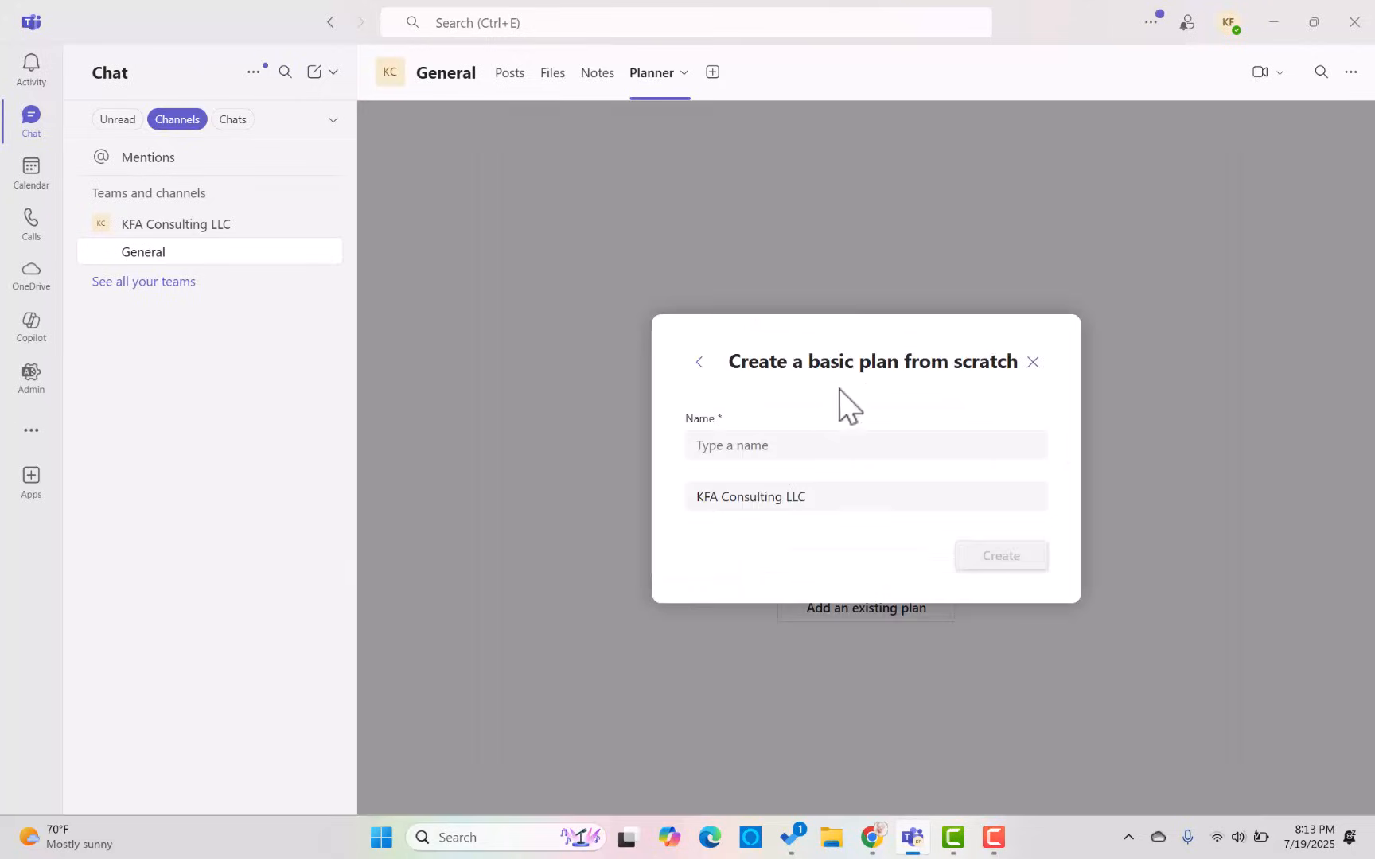
{"action": "left_click", "coordinate": [783, 450]}
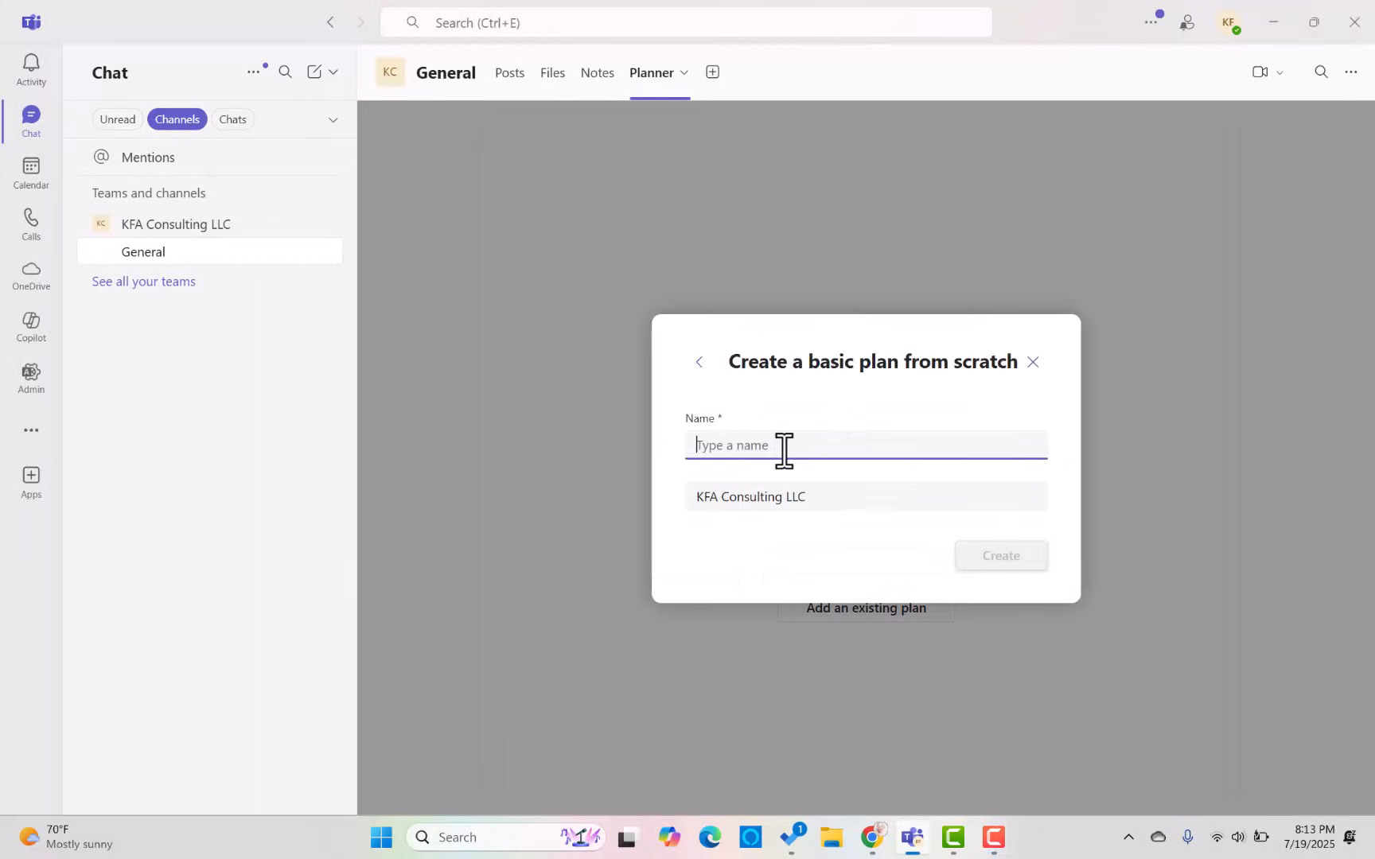
{"action": "type", "text": "Test Plan KFA"}
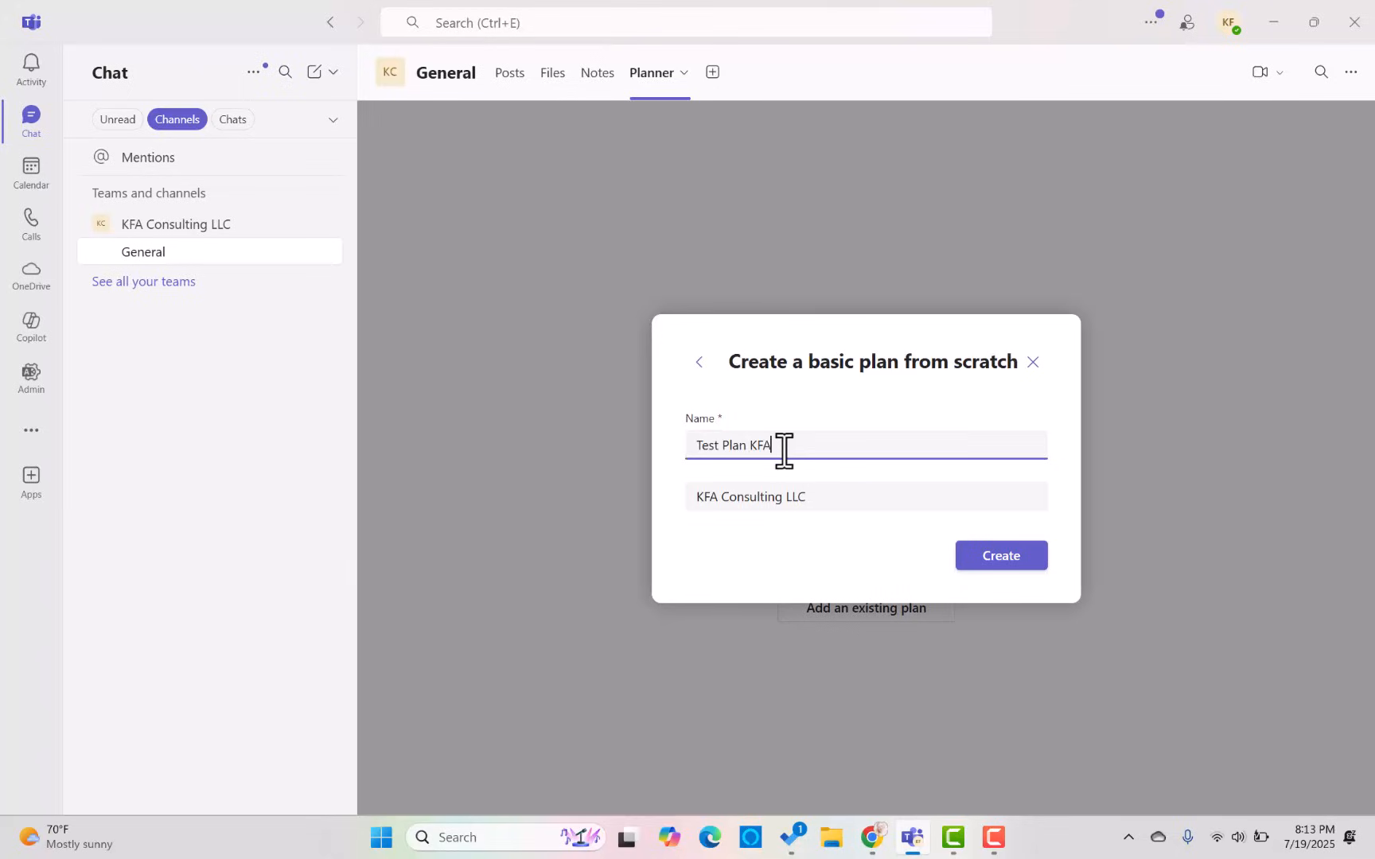
{"action": "left_click", "coordinate": [1004, 561]}
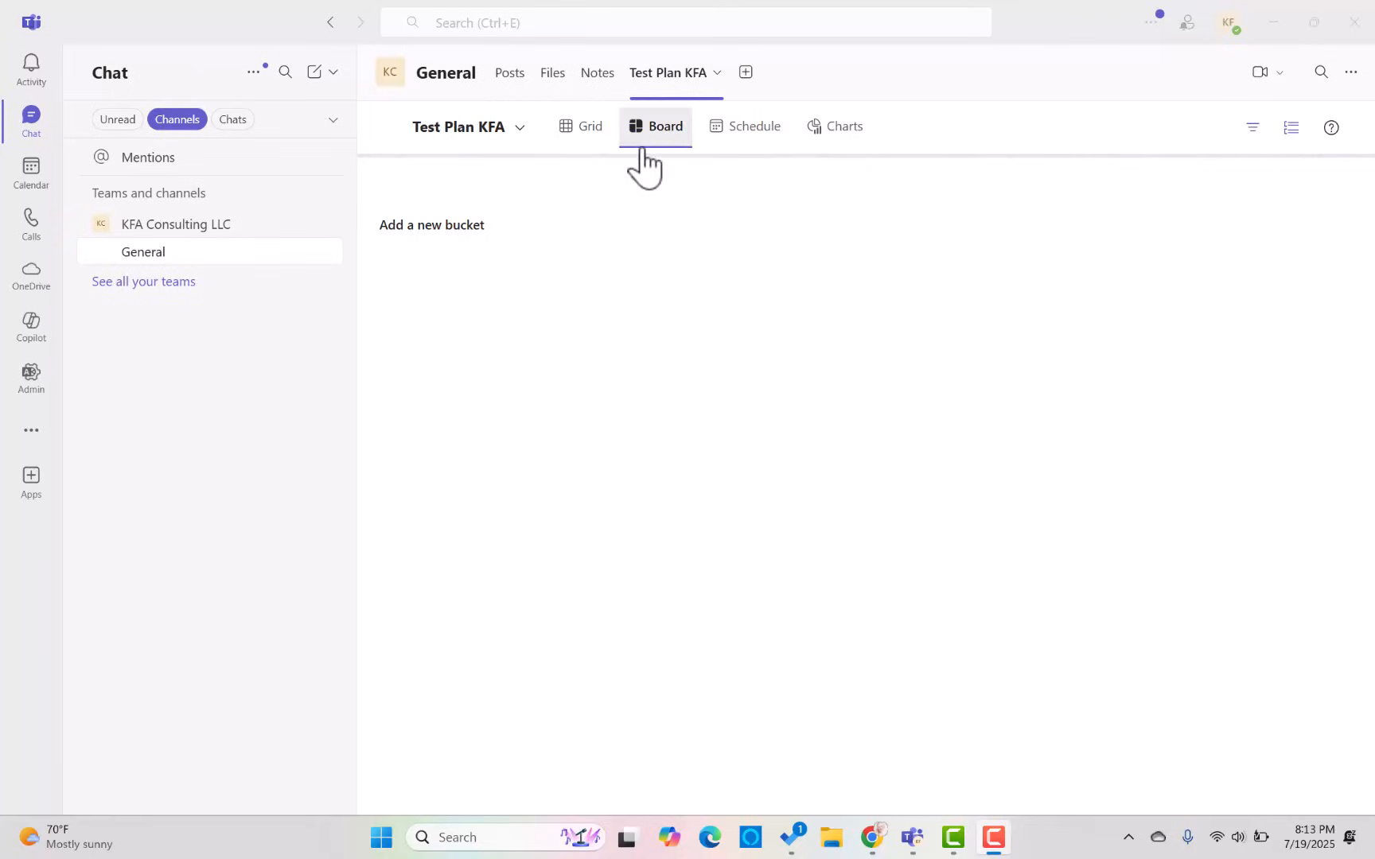
Look through the new plan's Schedule, Charts and Grid views and return to the Board view
{"action": "left_click", "coordinate": [715, 129]}
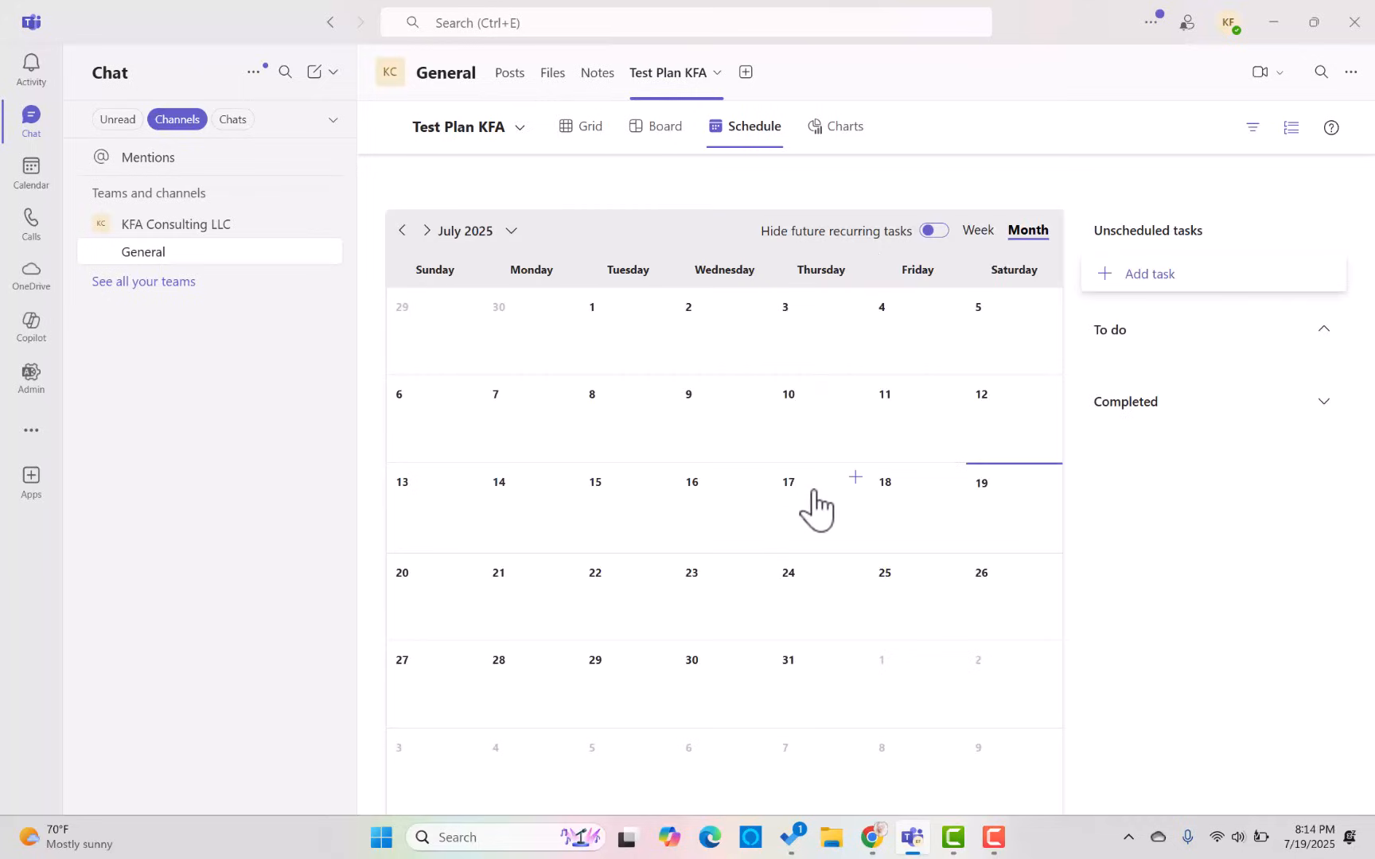
{"action": "left_click", "coordinate": [827, 129]}
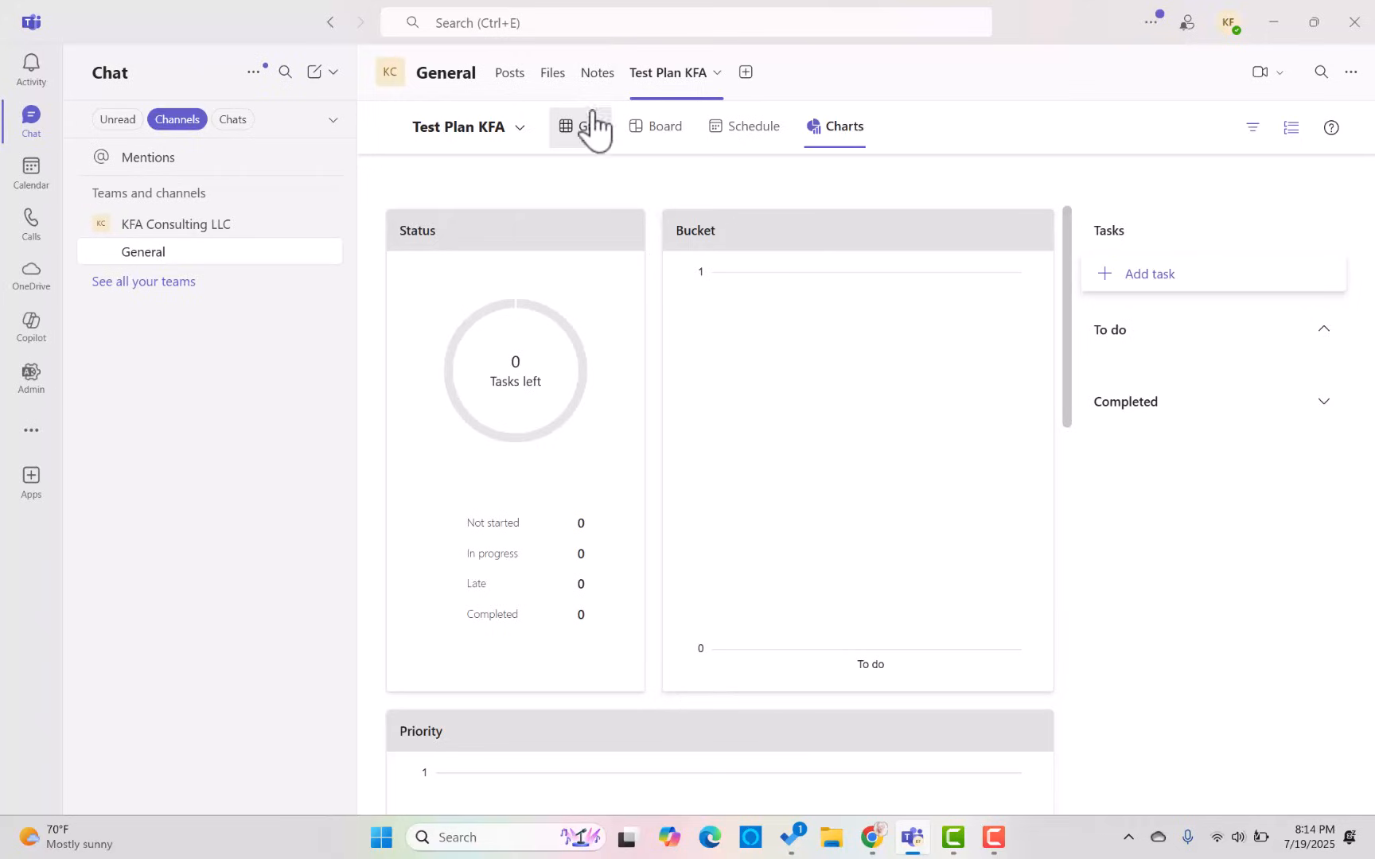
{"action": "left_click", "coordinate": [585, 135]}
{"action": "left_click", "coordinate": [655, 126]}
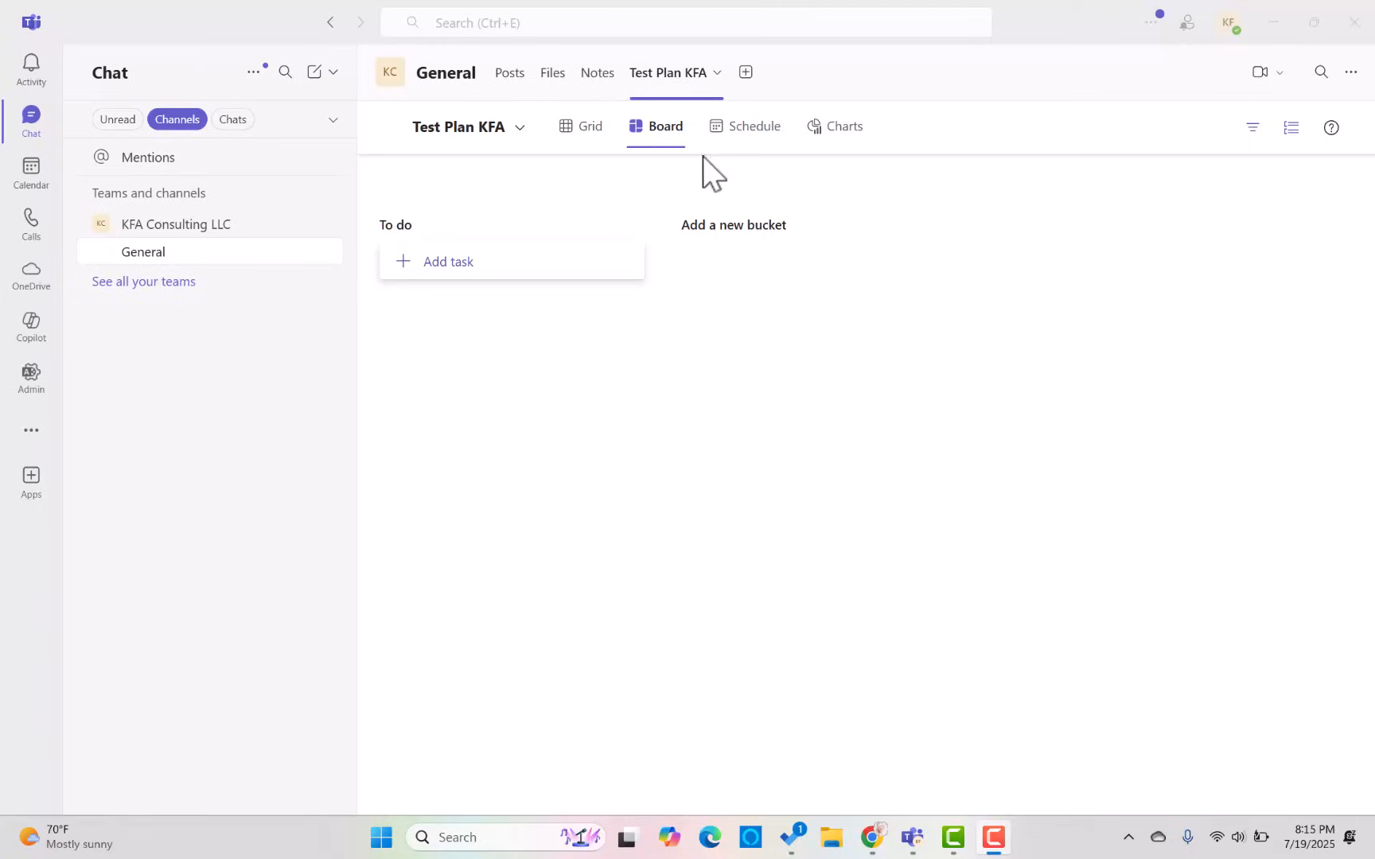
{"action": "left_click", "coordinate": [598, 140]}
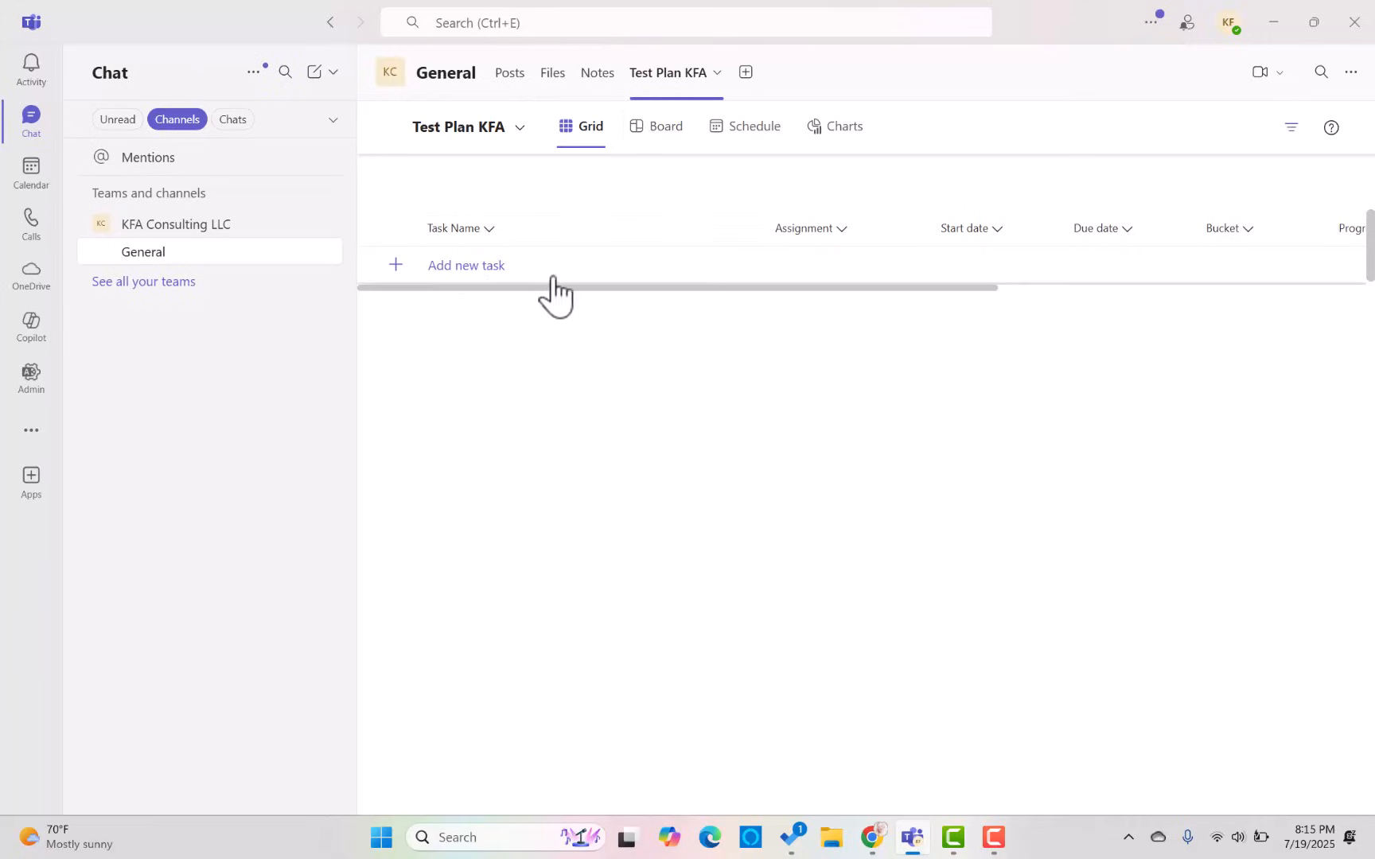
{"action": "left_click", "coordinate": [665, 133]}
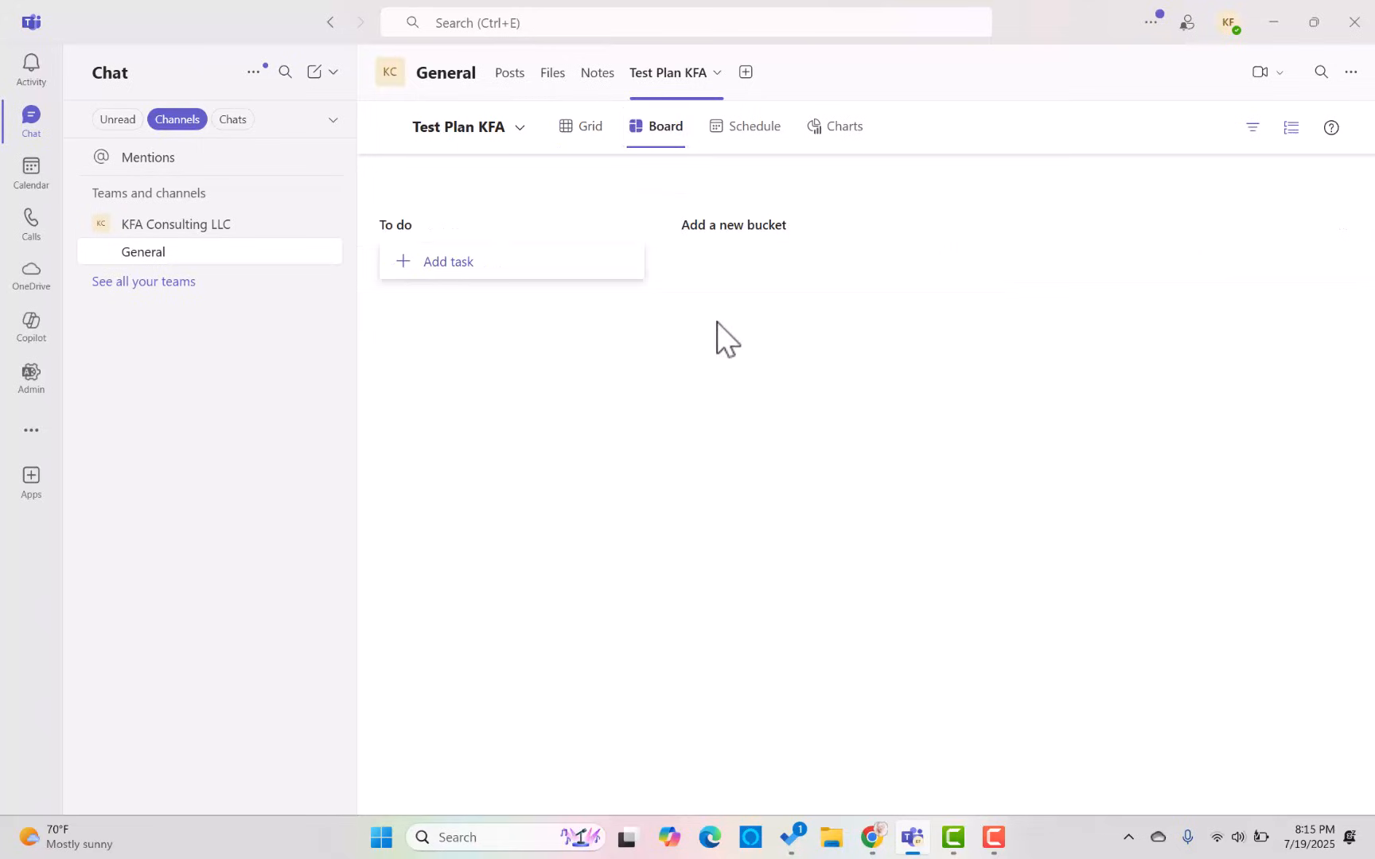
Rename the "To do" bucket as "Project Ideas/To Categorize"
{"action": "left_click", "coordinate": [403, 232]}
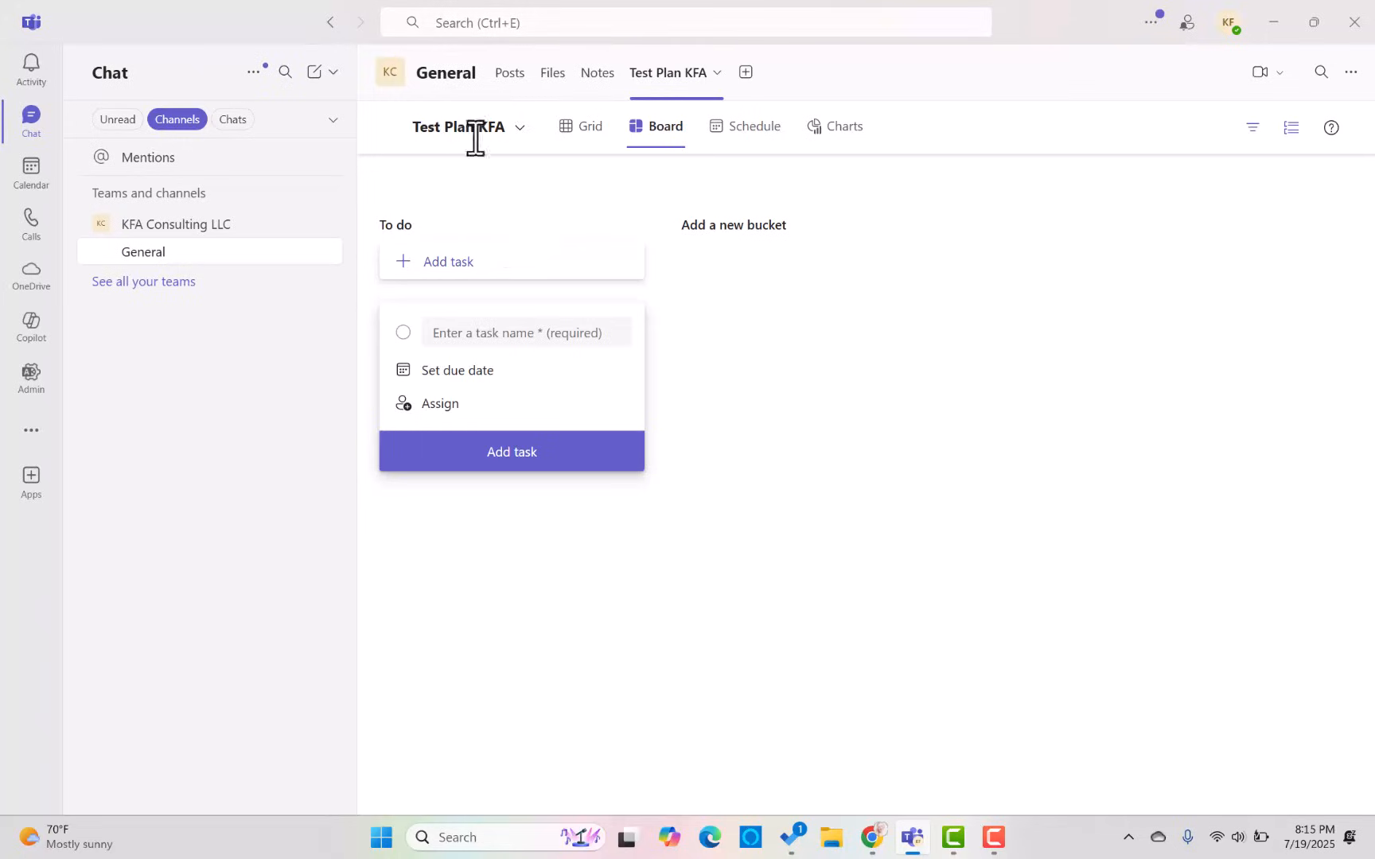
{"action": "left_click", "coordinate": [430, 230]}
{"action": "left_click_drag", "start_coordinate": [430, 231], "coordinate": [378, 247]}
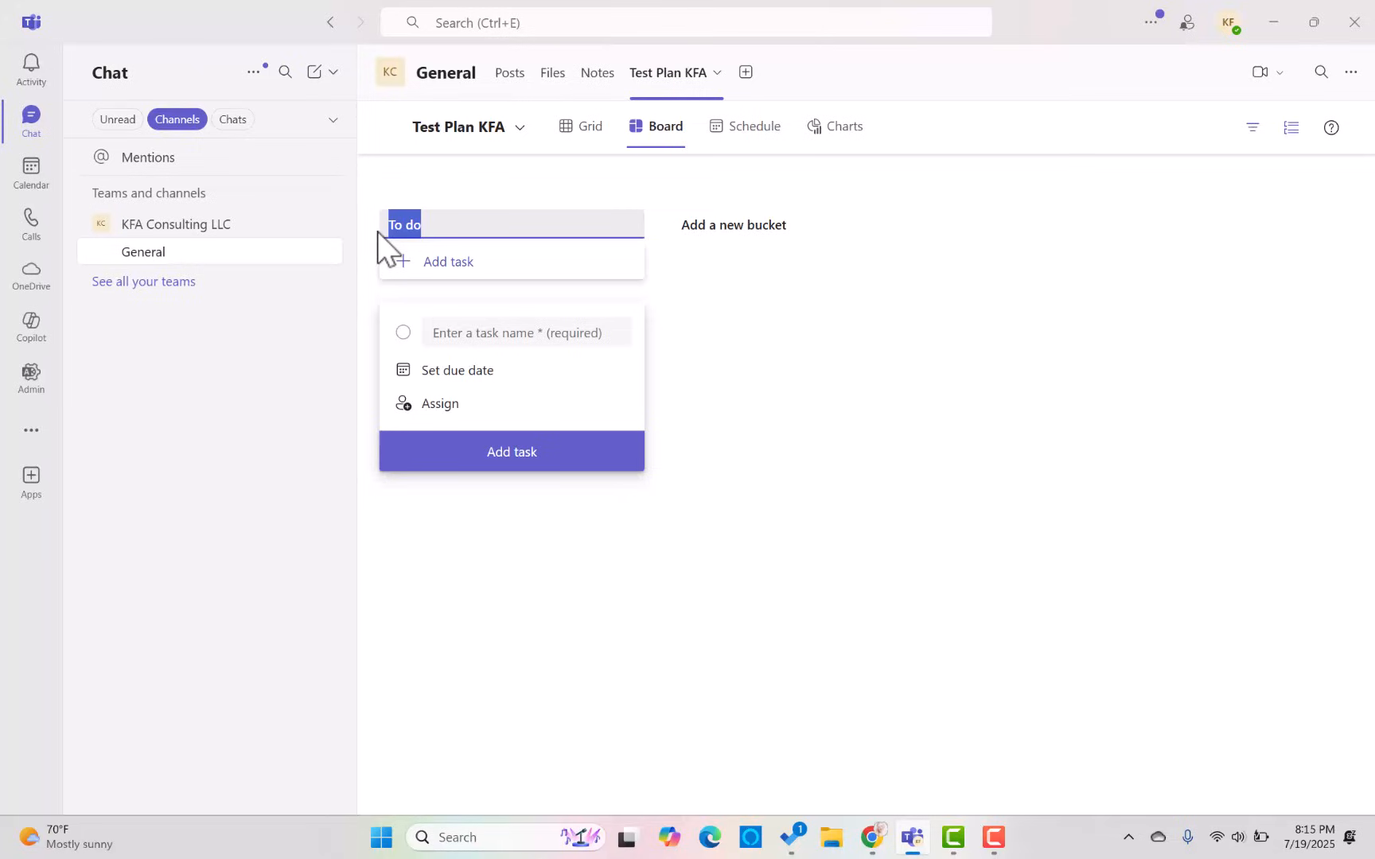
{"action": "type", "text": "On Deck"}
{"action": "key", "text": "BackSpace"}
{"action": "key", "text": "BackSpace"}
{"action": "key", "text": "BackSpace"}
{"action": "key", "text": "BackSpace"}
{"action": "key", "text": "BackSpace"}
{"action": "key", "text": "BackSpace"}
{"action": "key", "text": "BackSpace"}
{"action": "type", "text": "Project Ideas/To Categorize"}
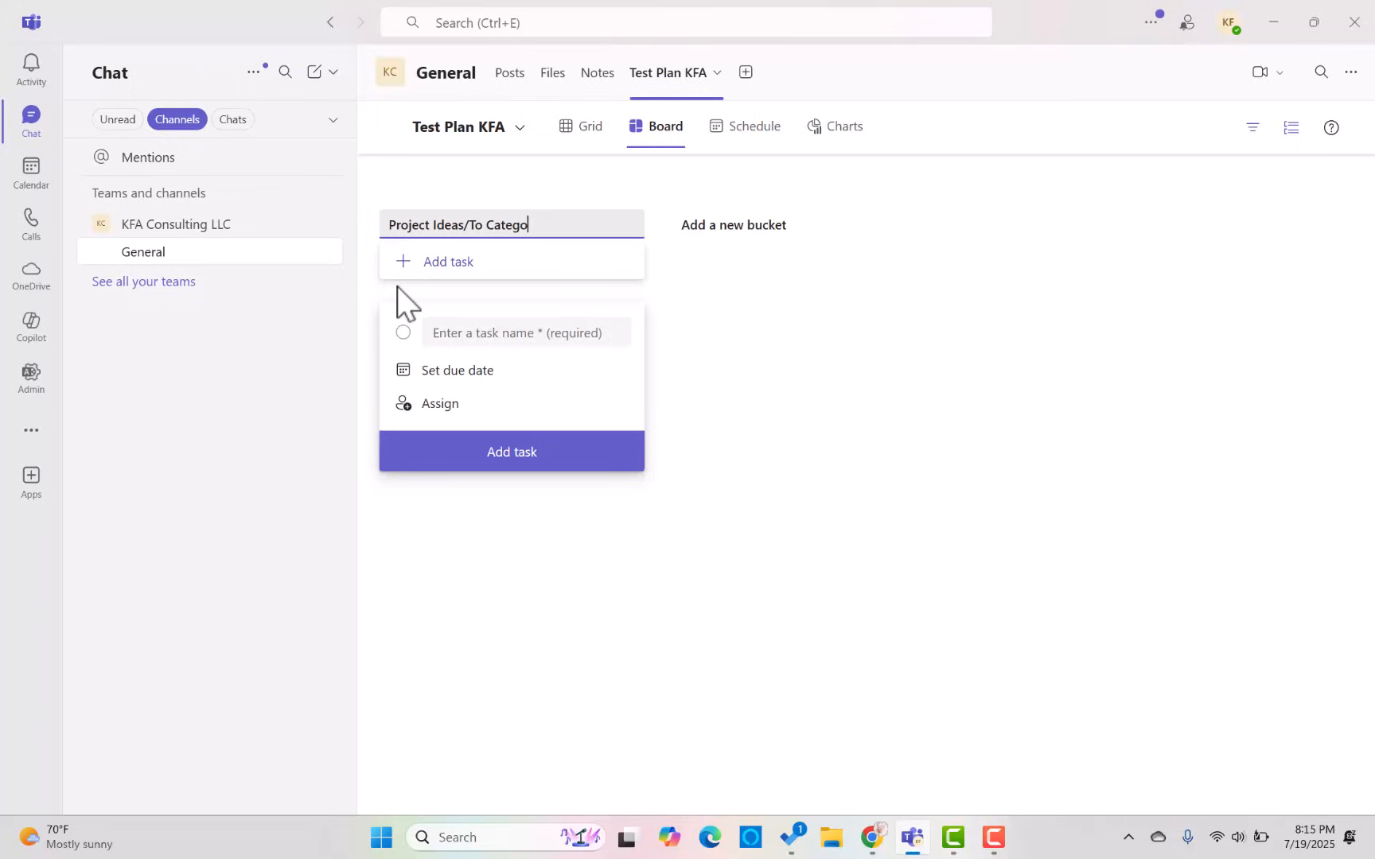
{"action": "key", "text": "Tab"}
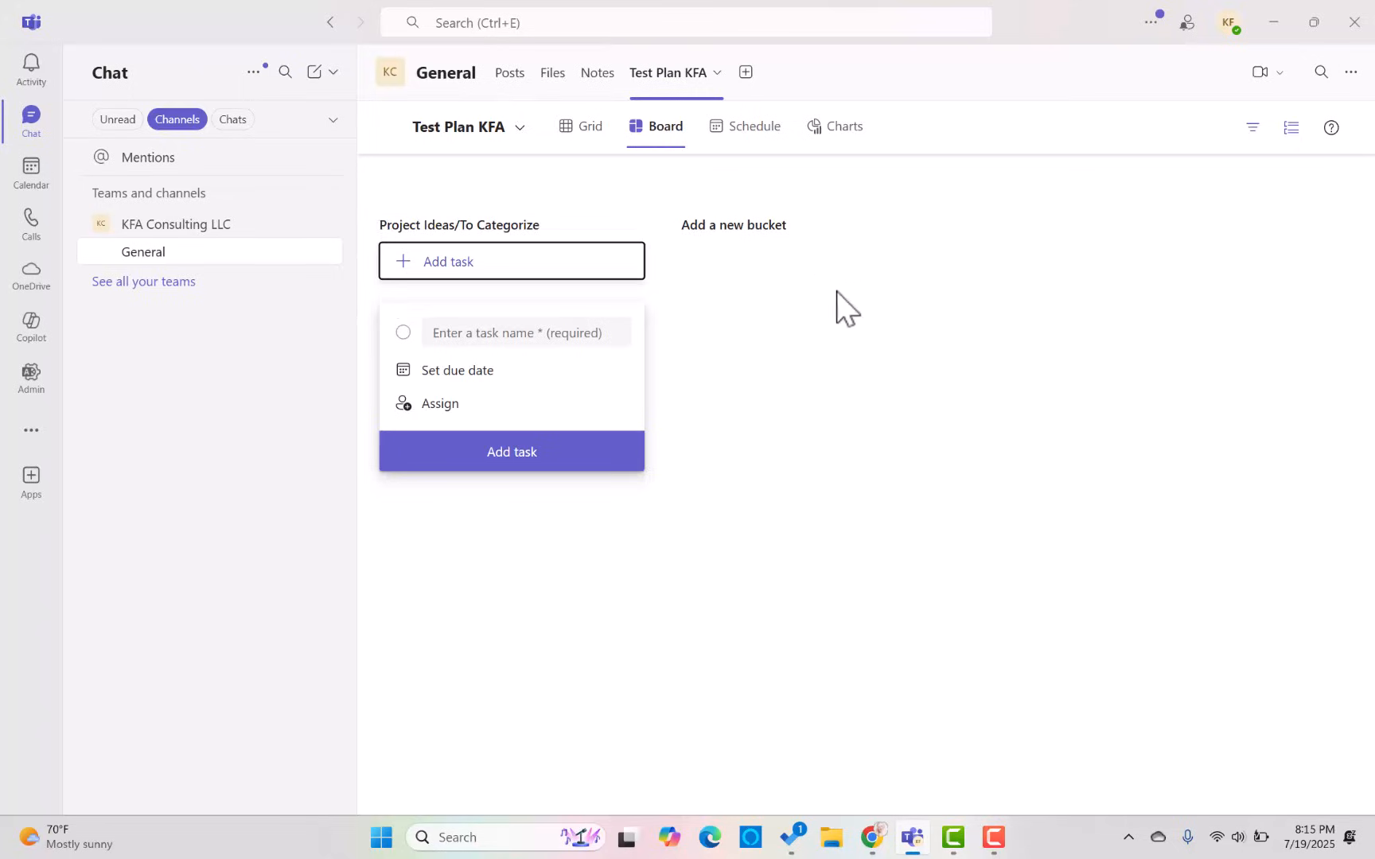
Add two new buckets to the board, named "Planning/On Deck" and "Doing"
{"action": "left_click", "coordinate": [750, 229]}
{"action": "type", "text": "Plann"}
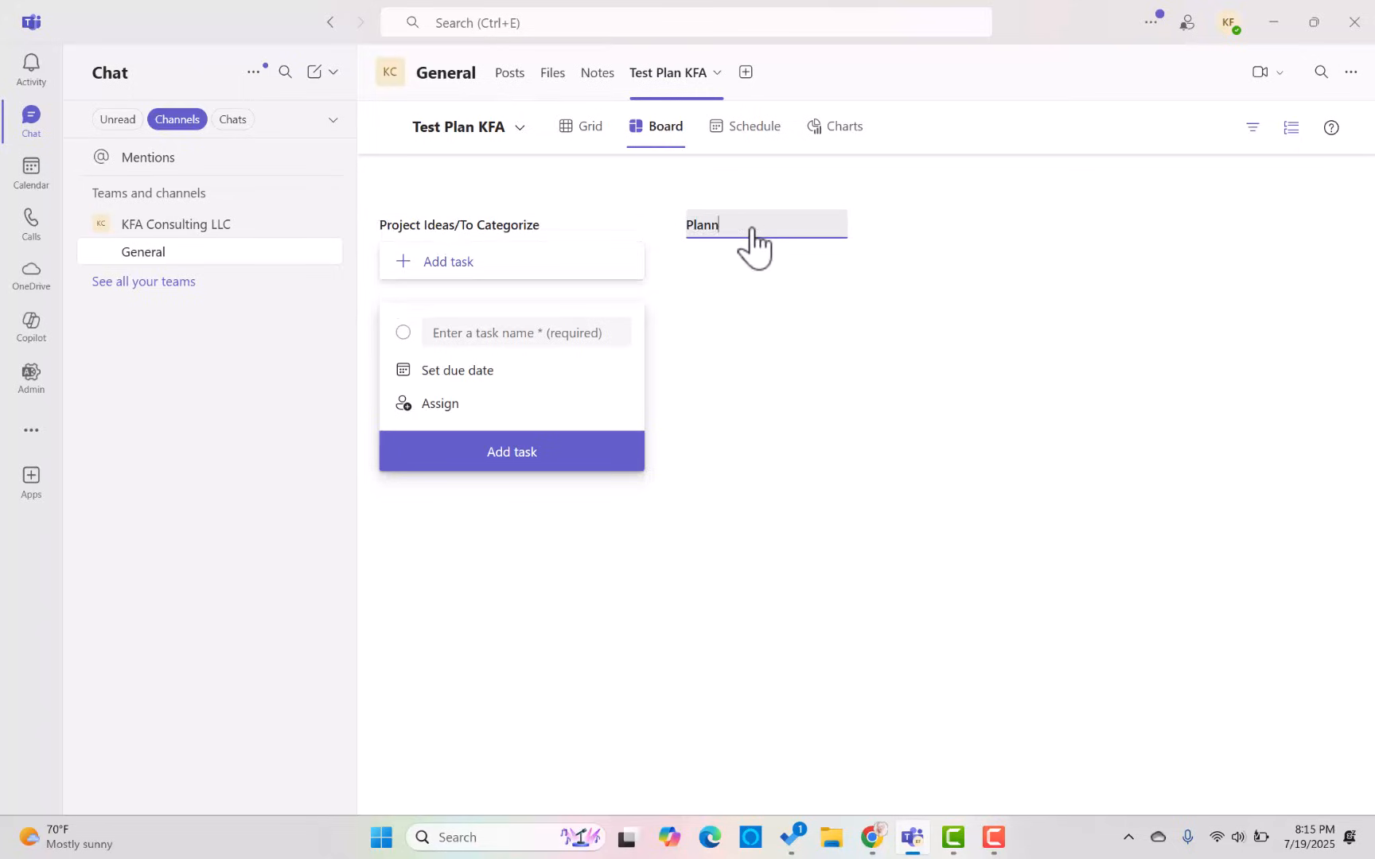
{"action": "type", "text": "ing/De"}
{"action": "key", "text": "Return"}
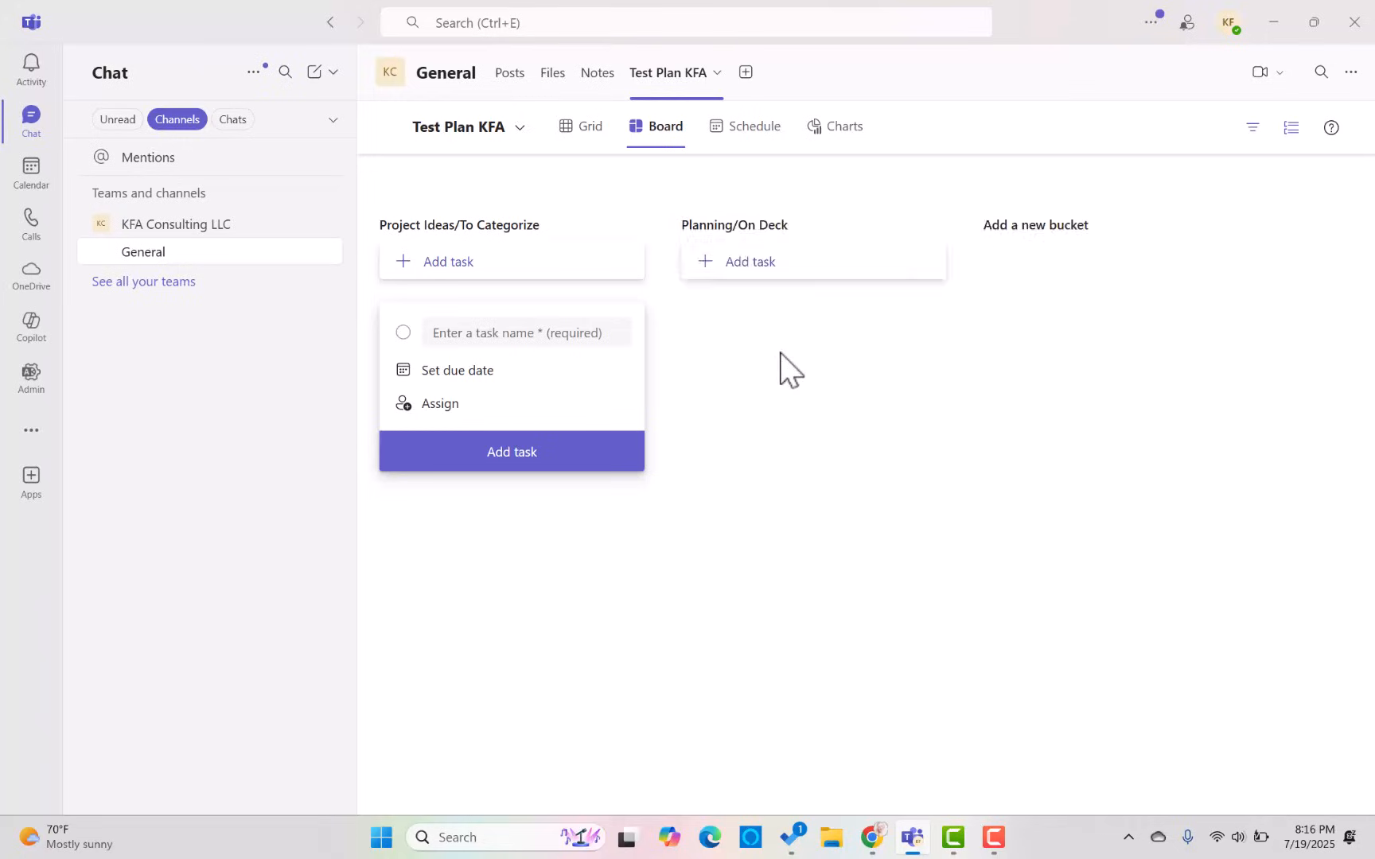
{"action": "left_click", "coordinate": [1031, 237]}
{"action": "type", "text": "Doing"}
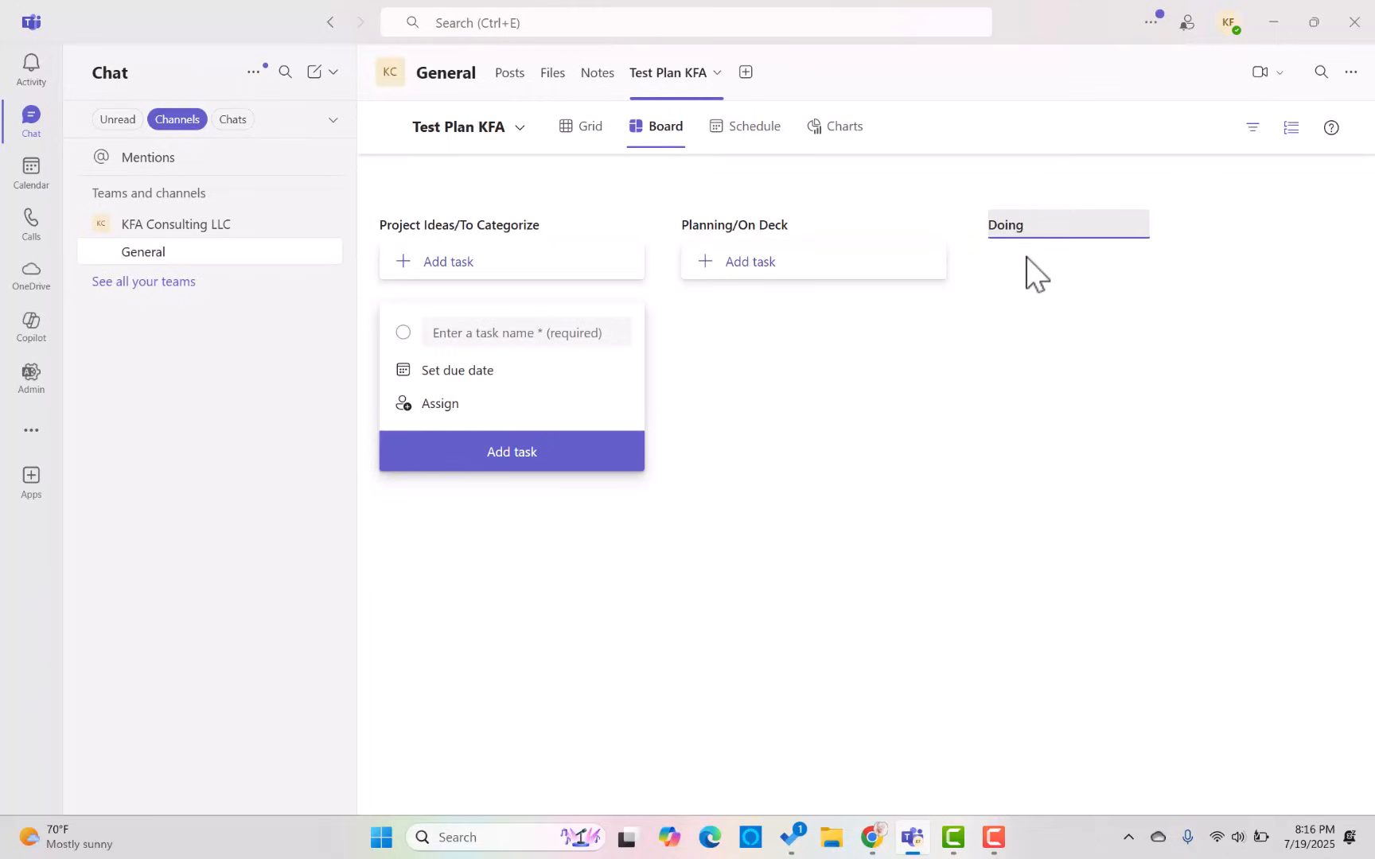
{"action": "key", "text": "Return"}
Add a bucket named "Pending Feedback/Waiting on Follow-up" after the "Doing" bucket
{"action": "left_click_drag", "start_coordinate": [485, 812], "coordinate": [688, 823]}
{"action": "left_click", "coordinate": [1126, 232]}
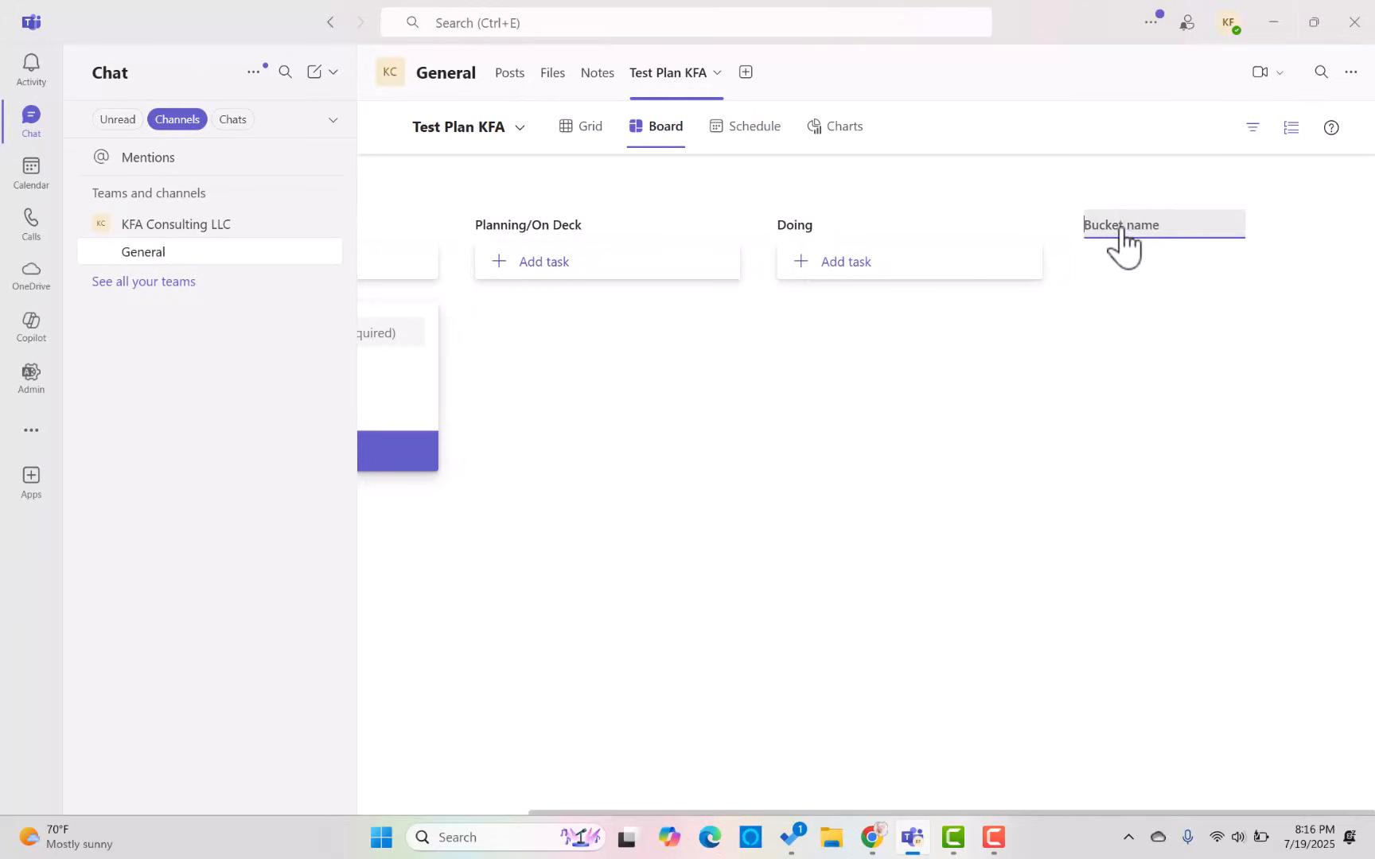
{"action": "type", "text": "Pr"}
{"action": "type", "text": "nding Feedback/Waiting on"}
{"action": "type", "text": " Follow0up"}
{"action": "key", "text": "BackSpace"}
{"action": "key", "text": "BackSpace"}
{"action": "key", "text": "BackSpace"}
{"action": "type", "text": "-up"}
{"action": "key", "text": "Return"}
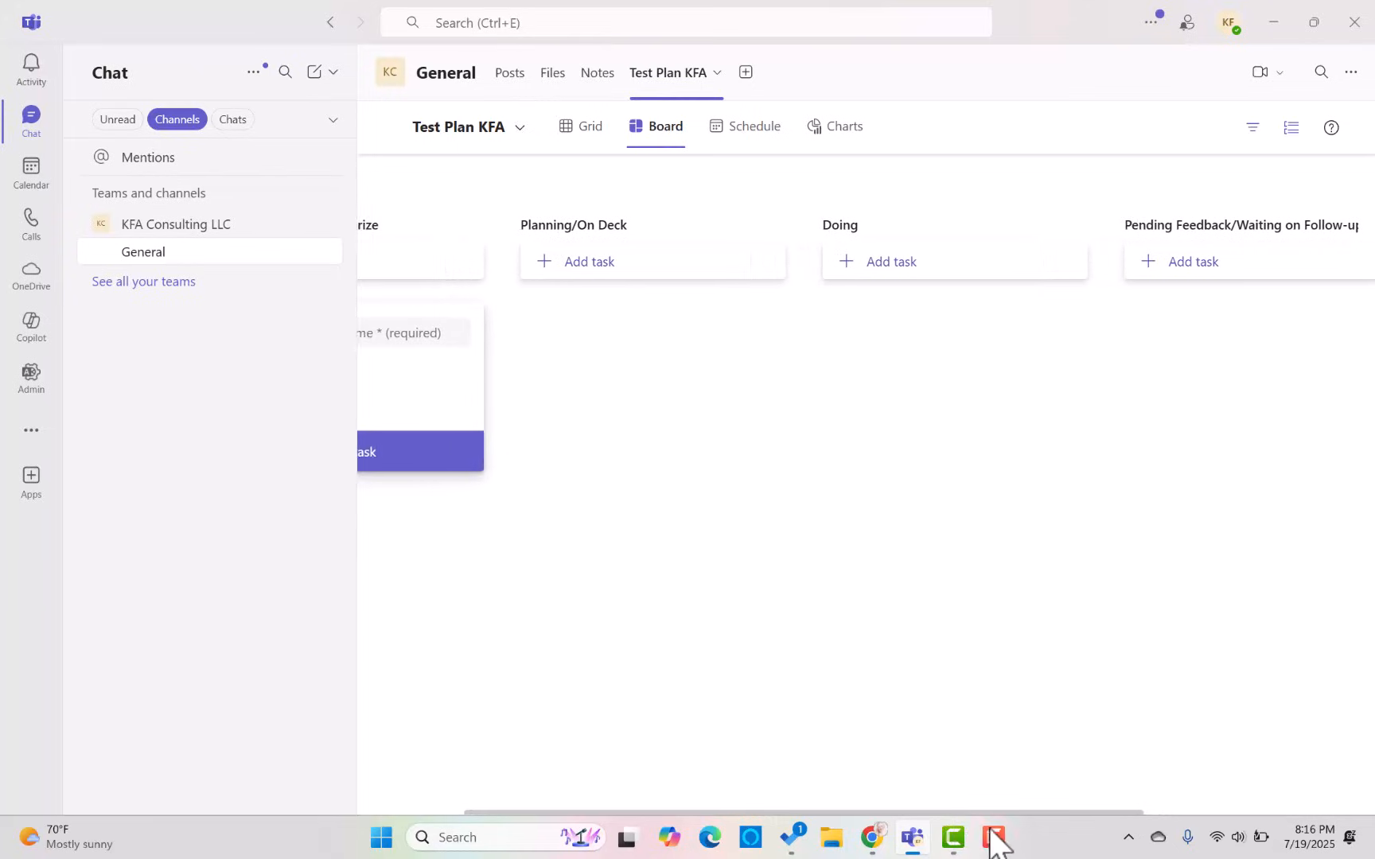
Add two buckets named "Checking/Adjusting" and "Done/Completed" at the end of the board
{"action": "left_click_drag", "start_coordinate": [1197, 775], "coordinate": [500, 815]}
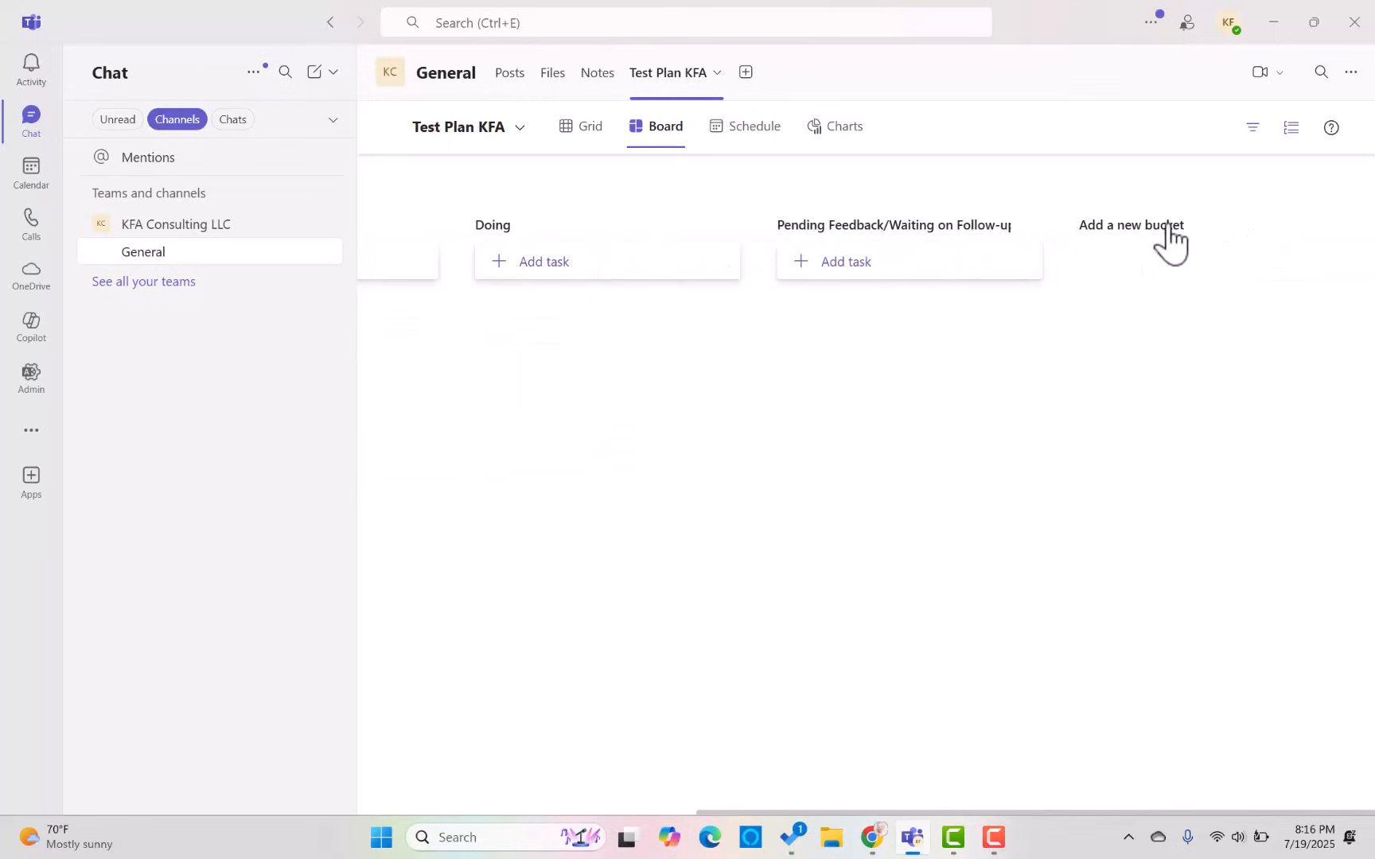
{"action": "left_click", "coordinate": [1126, 230]}
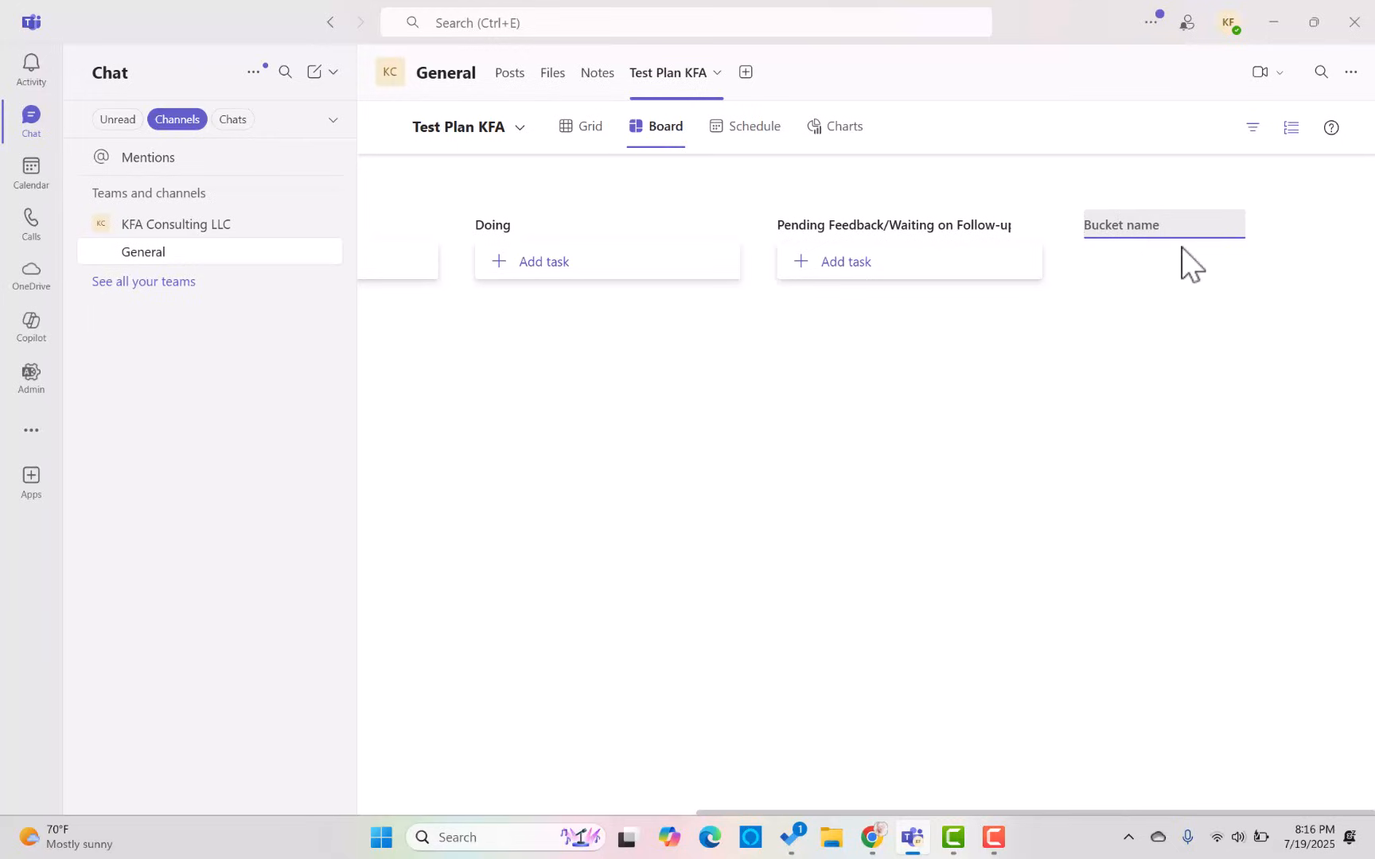
{"action": "type", "text": "Checking/Adjusting"}
{"action": "key", "text": "Return"}
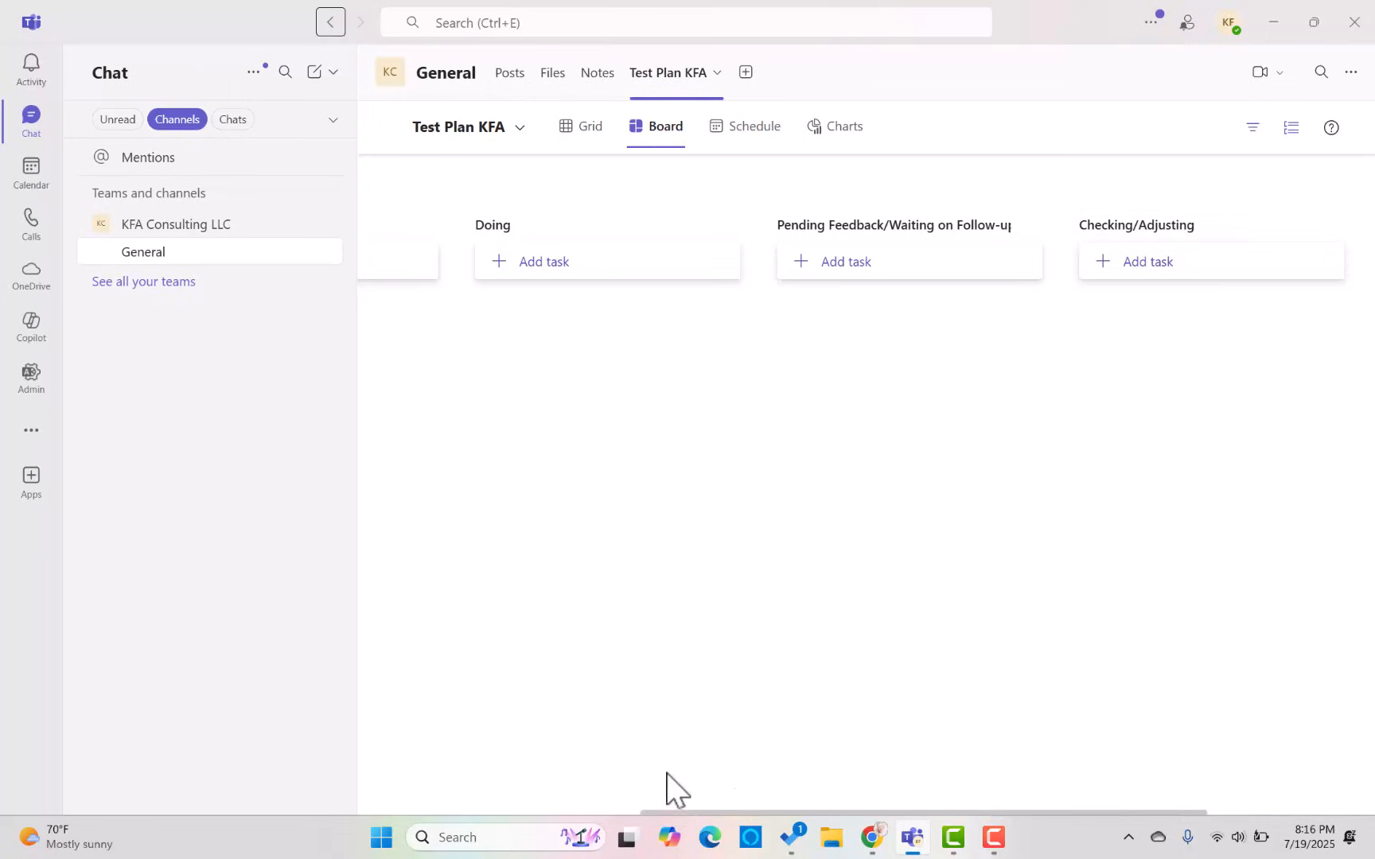
{"action": "left_click_drag", "start_coordinate": [661, 809], "coordinate": [899, 819]}
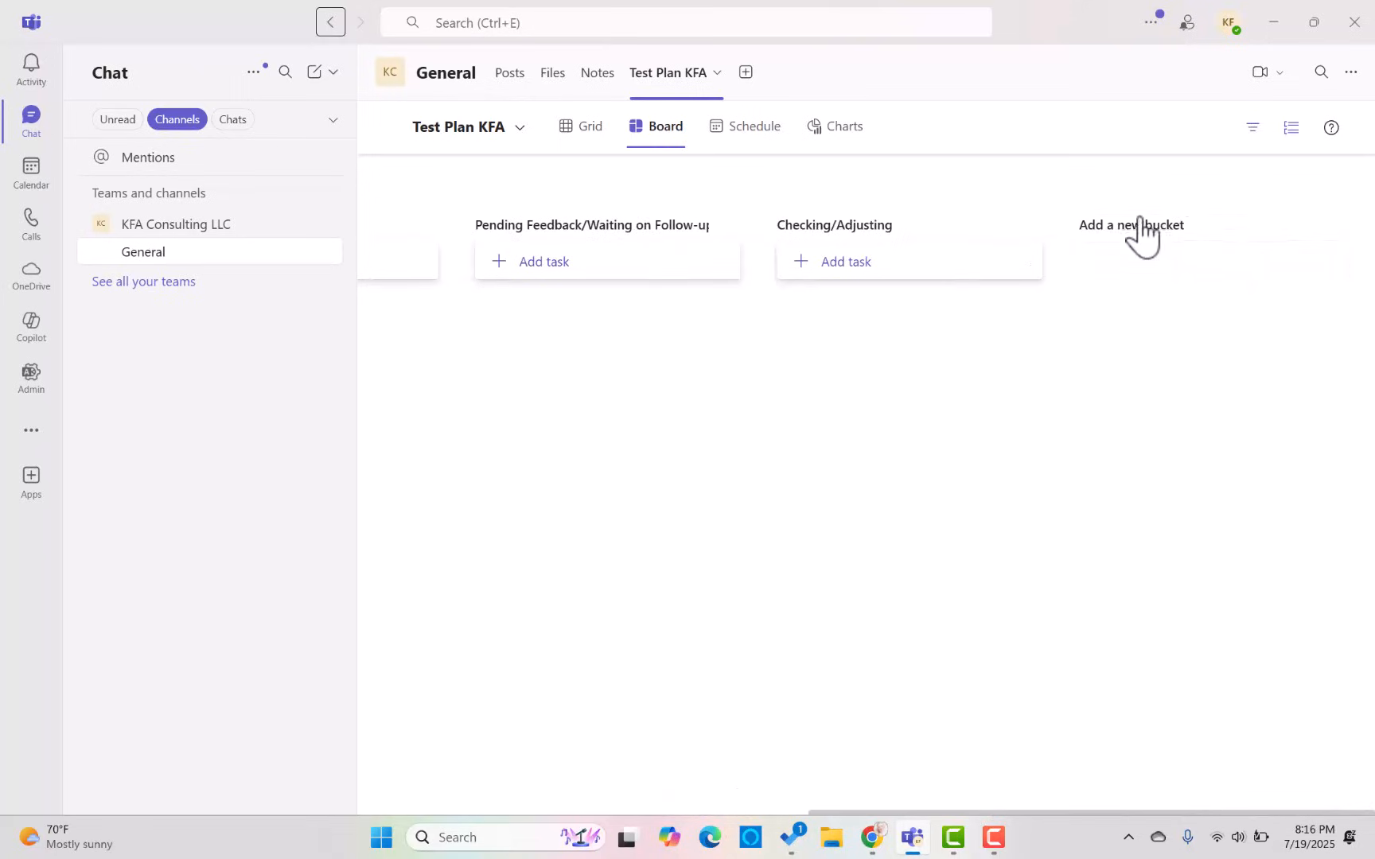
{"action": "left_click", "coordinate": [1122, 225]}
{"action": "type", "text": "Done/Completed"}
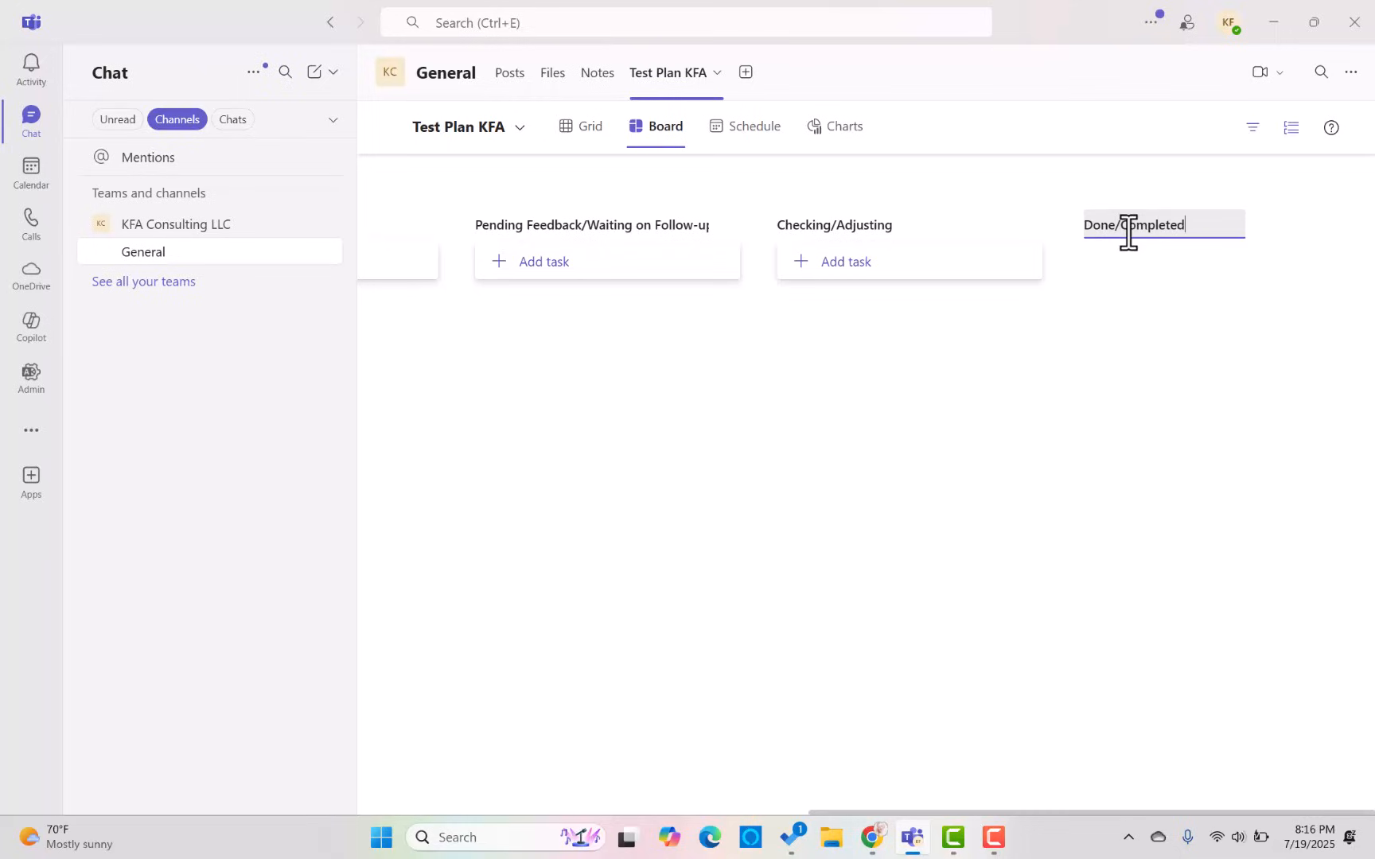
{"action": "key", "text": "Return"}
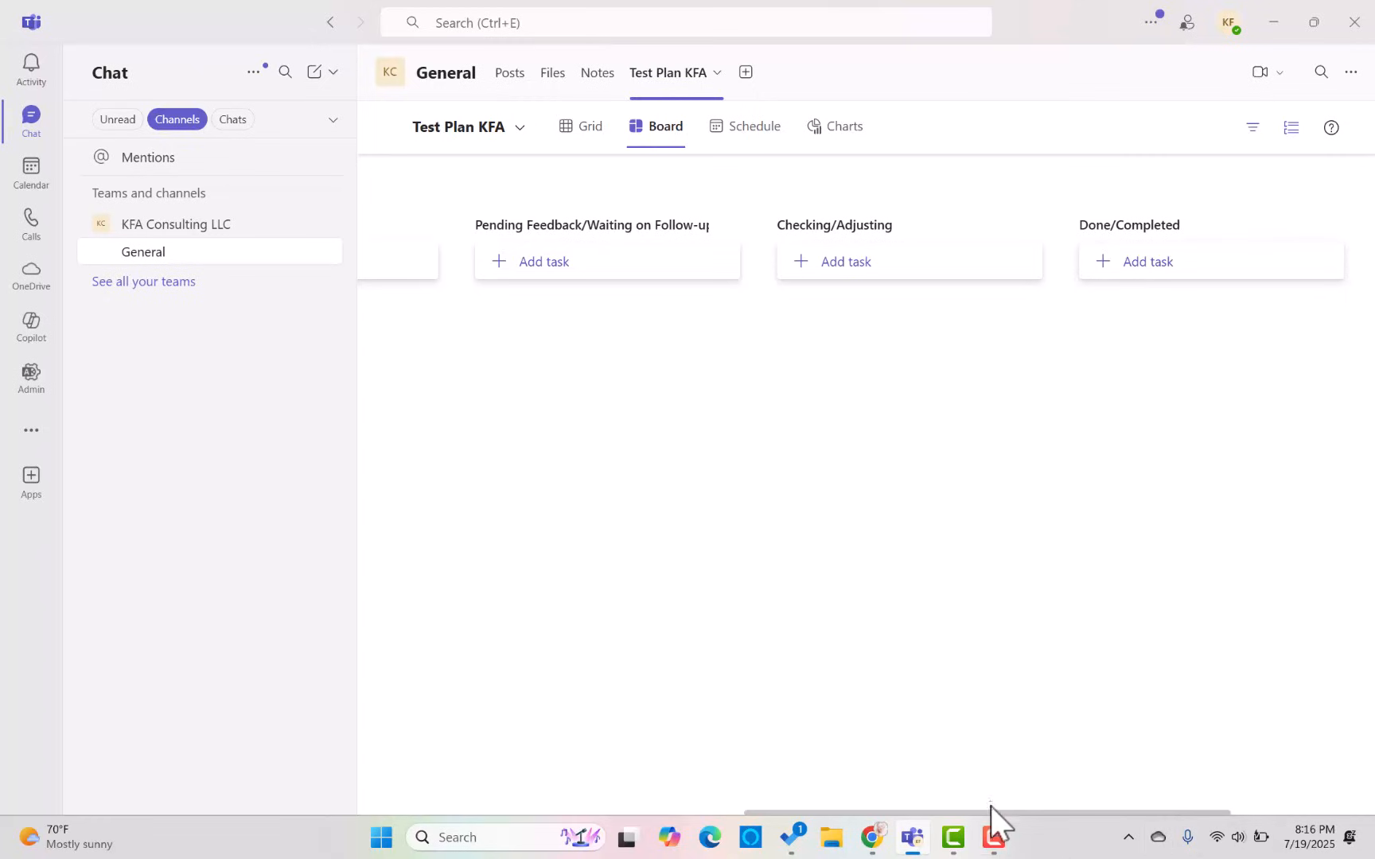
Examine the plan's columns in the Grid view and return to the Board view
{"action": "left_click_drag", "start_coordinate": [1009, 816], "coordinate": [533, 779]}
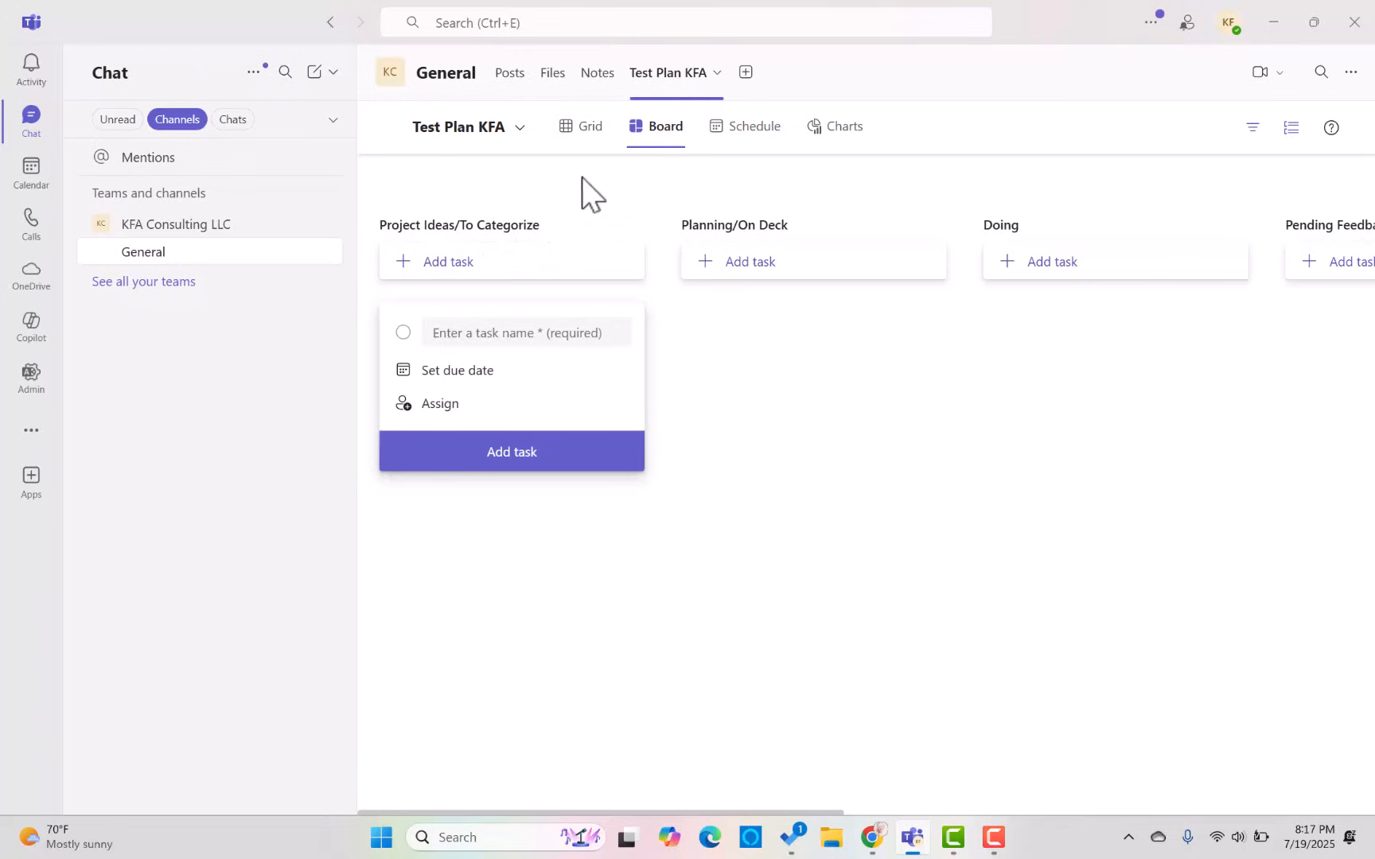
{"action": "left_click", "coordinate": [585, 133]}
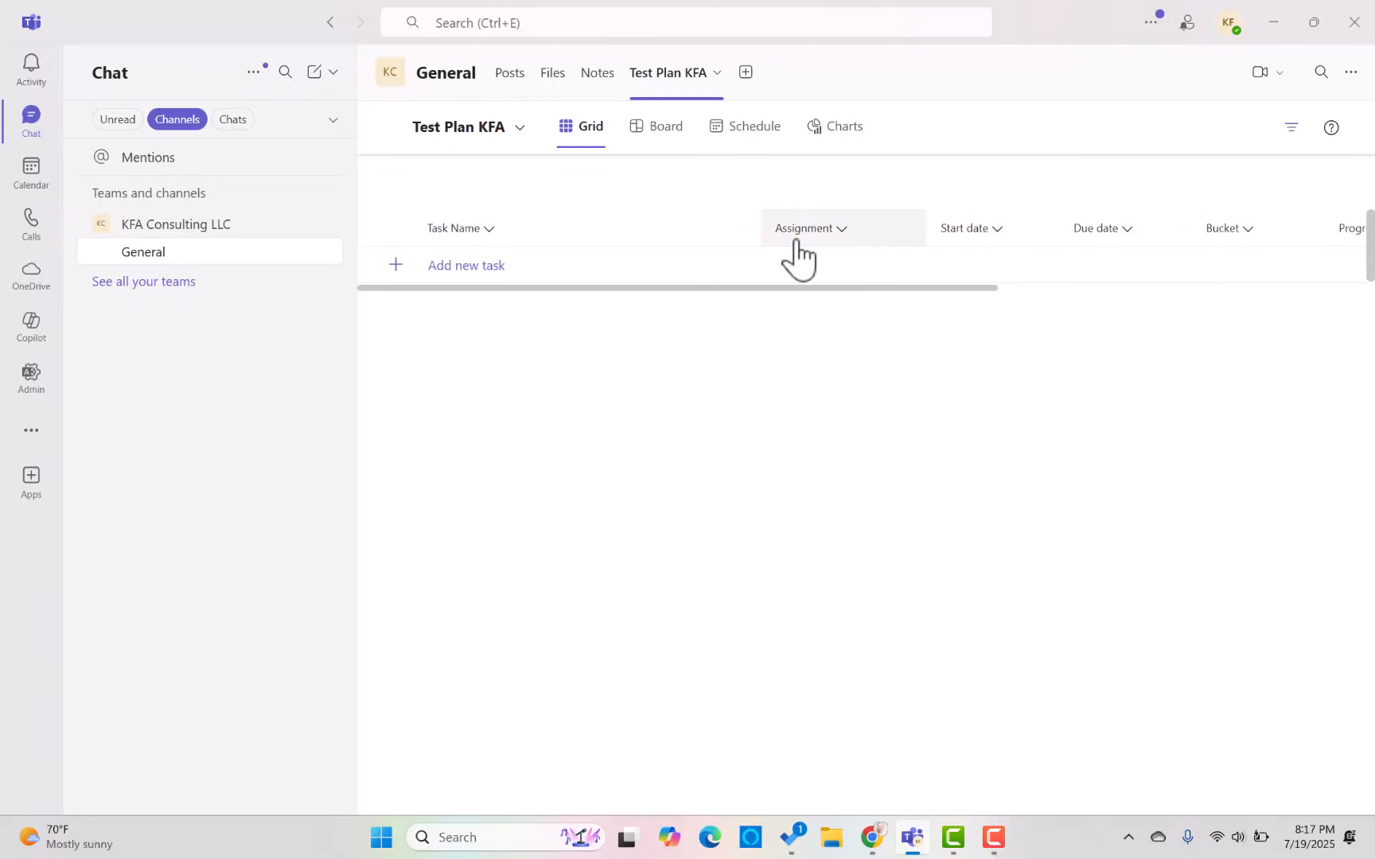
{"action": "left_click_drag", "start_coordinate": [767, 288], "coordinate": [567, 296]}
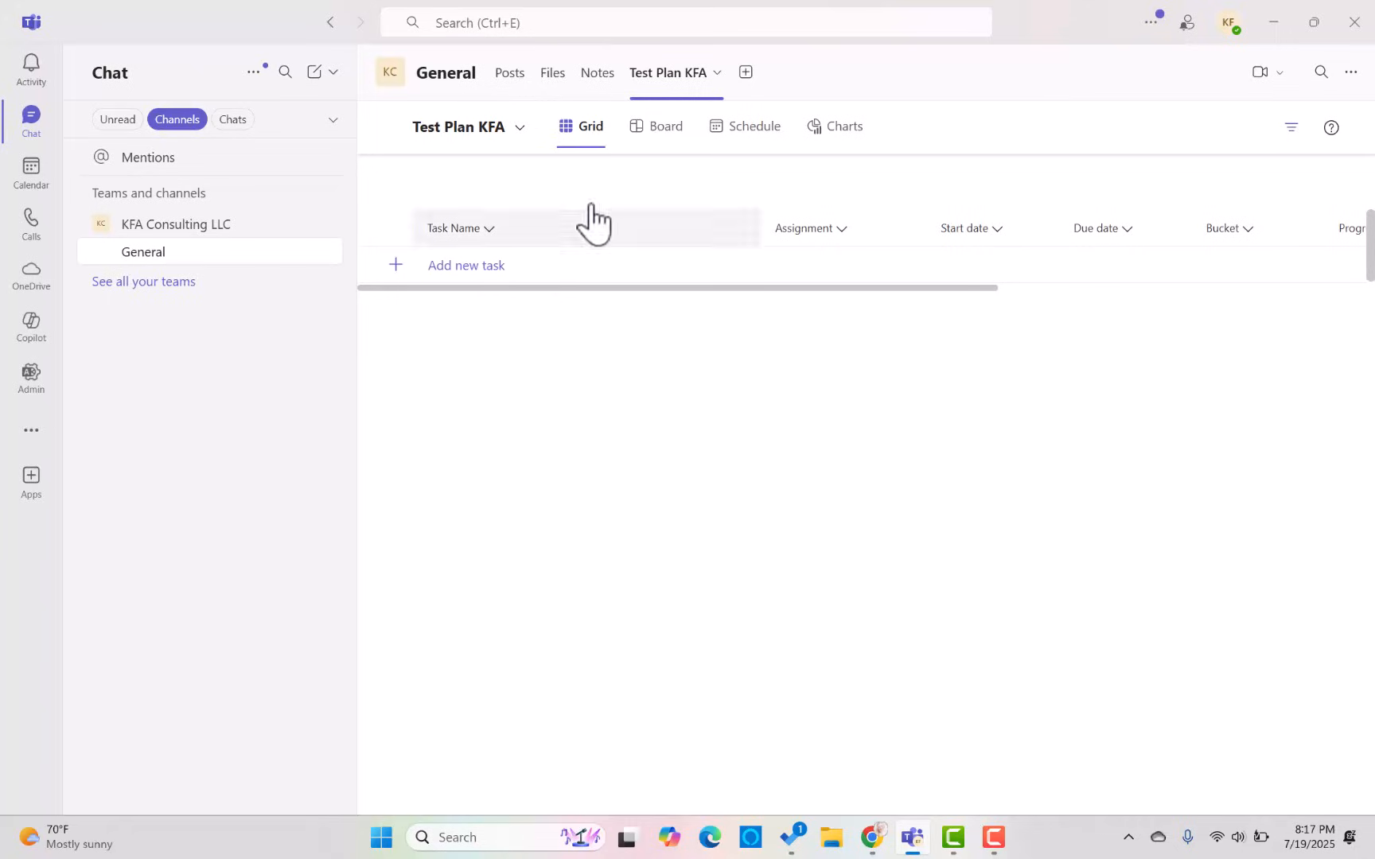
{"action": "left_click", "coordinate": [652, 147]}
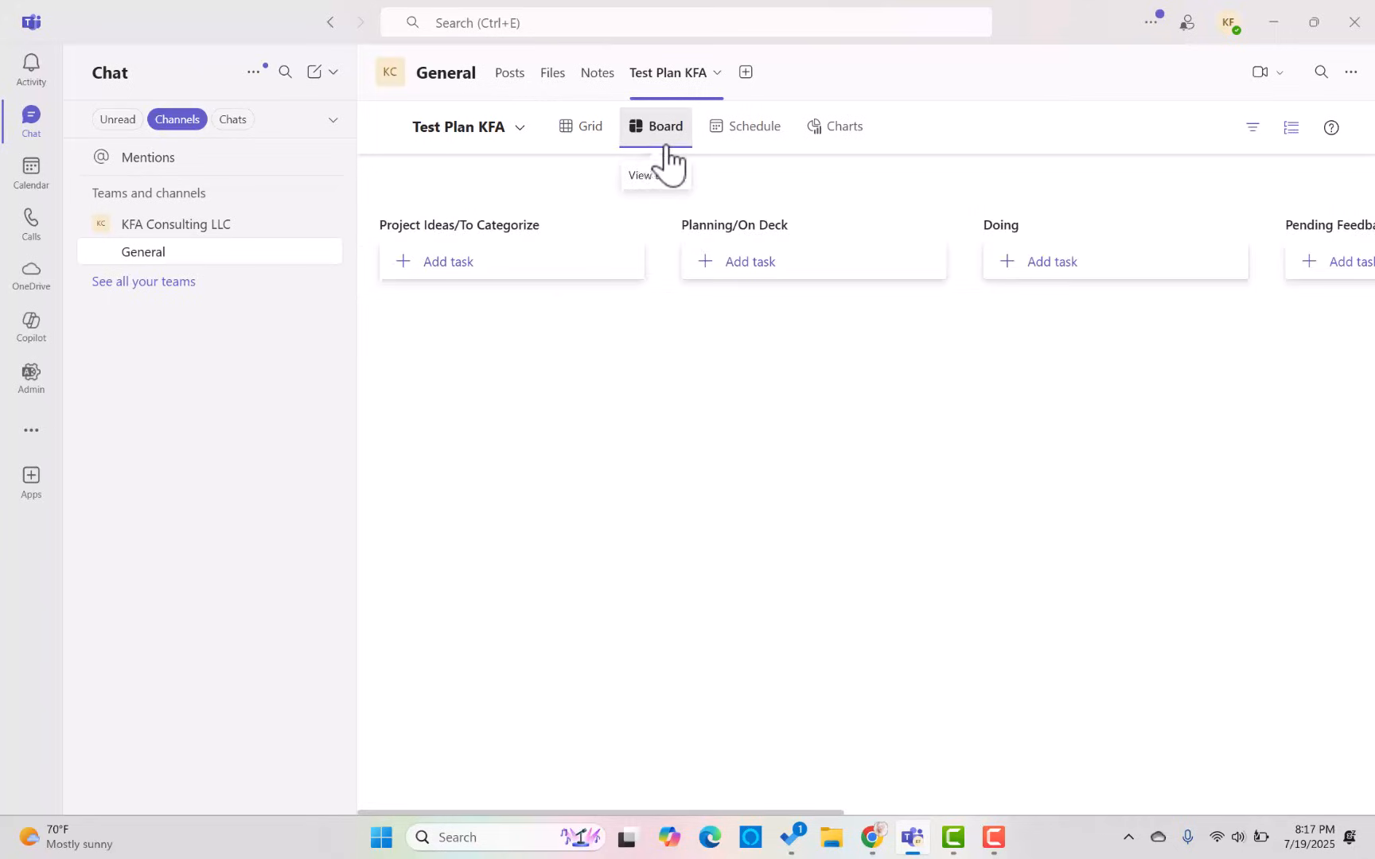
Add a task named "Project #1" to the "Project Ideas/To Categorize" bucket and assign it to the suggested team member
{"action": "left_click", "coordinate": [460, 269]}
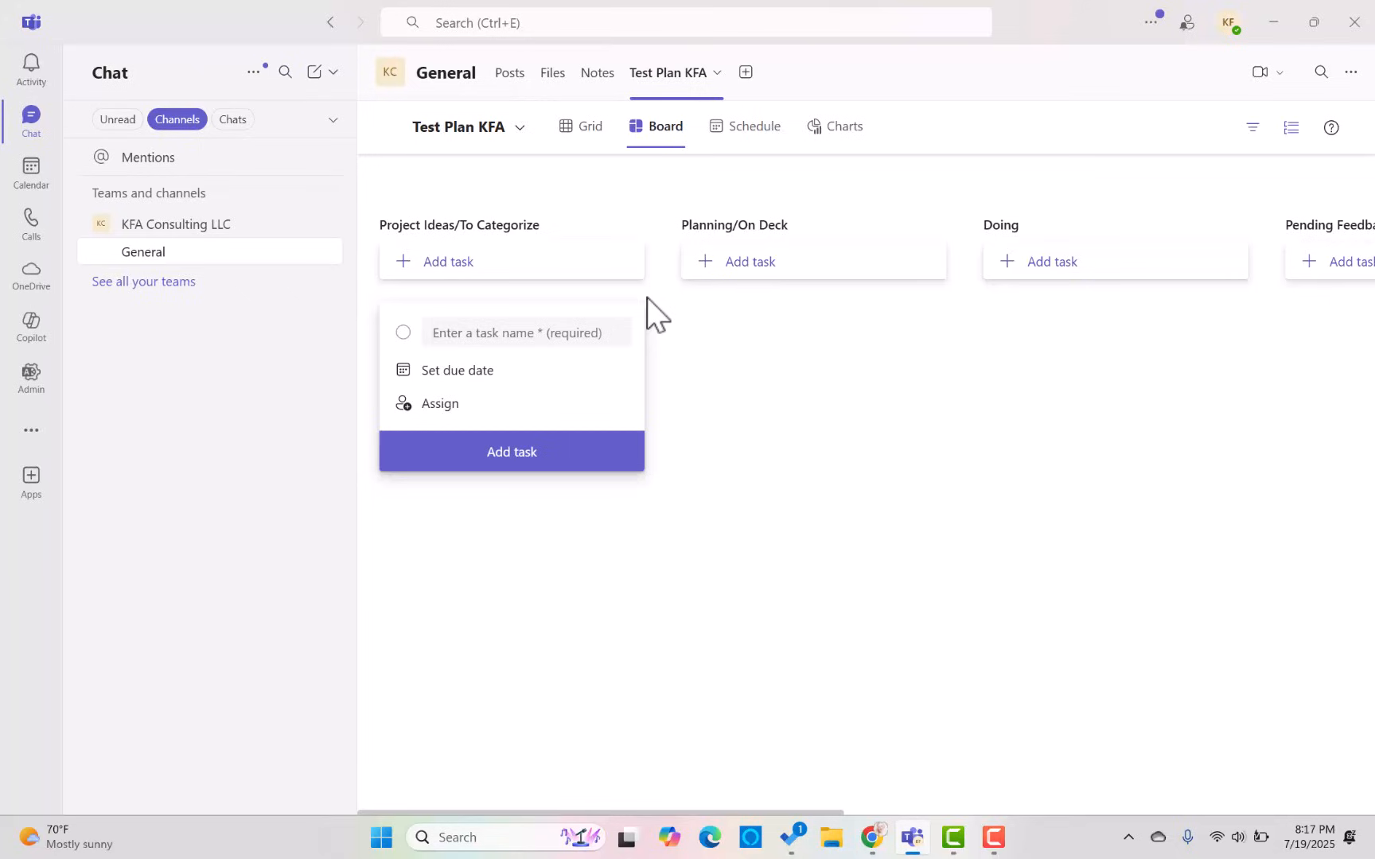
{"action": "type", "text": "Project #1"}
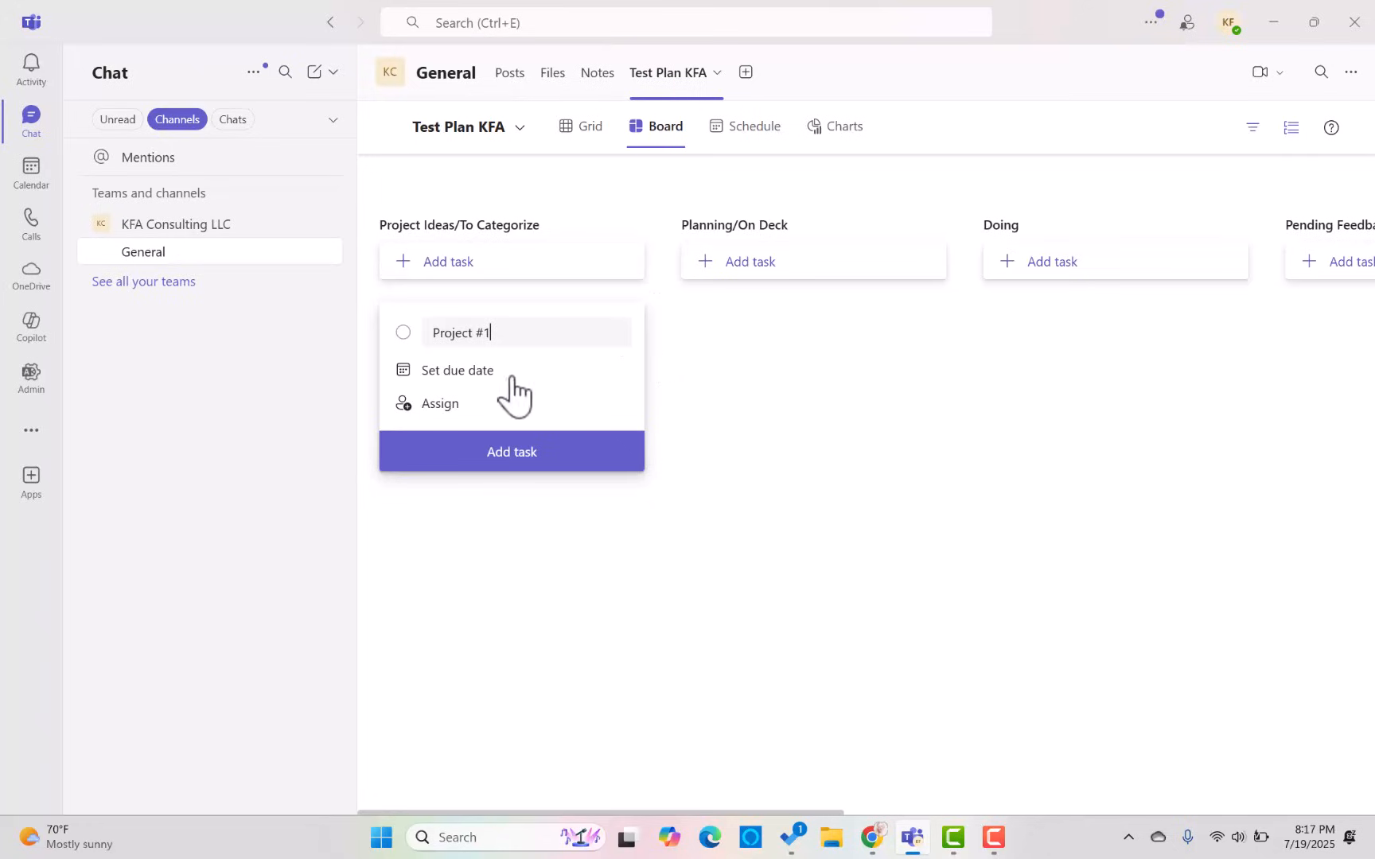
{"action": "left_click", "coordinate": [442, 420]}
{"action": "left_click", "coordinate": [509, 517]}
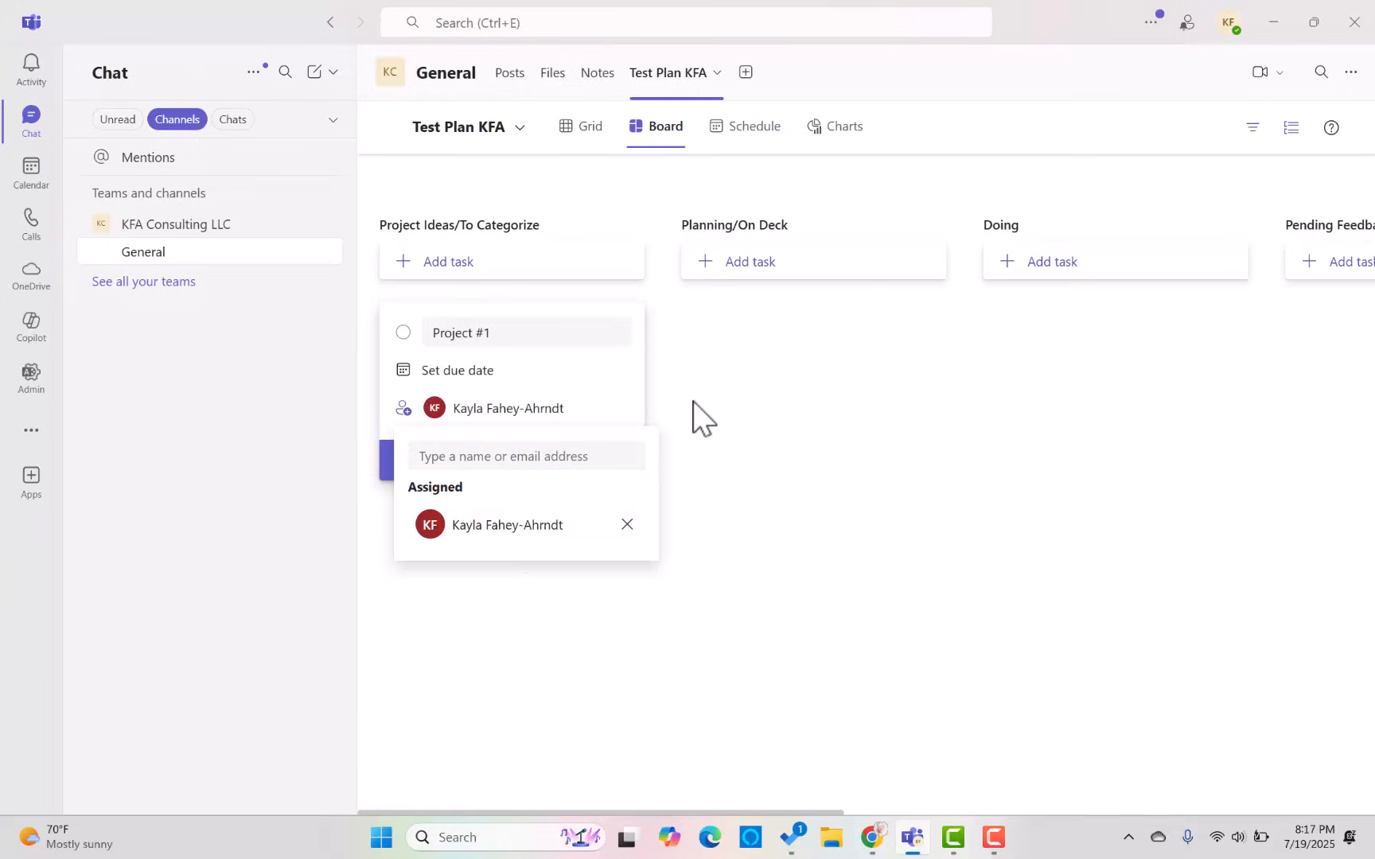
{"action": "left_click", "coordinate": [723, 399]}
{"action": "left_click", "coordinate": [525, 469]}
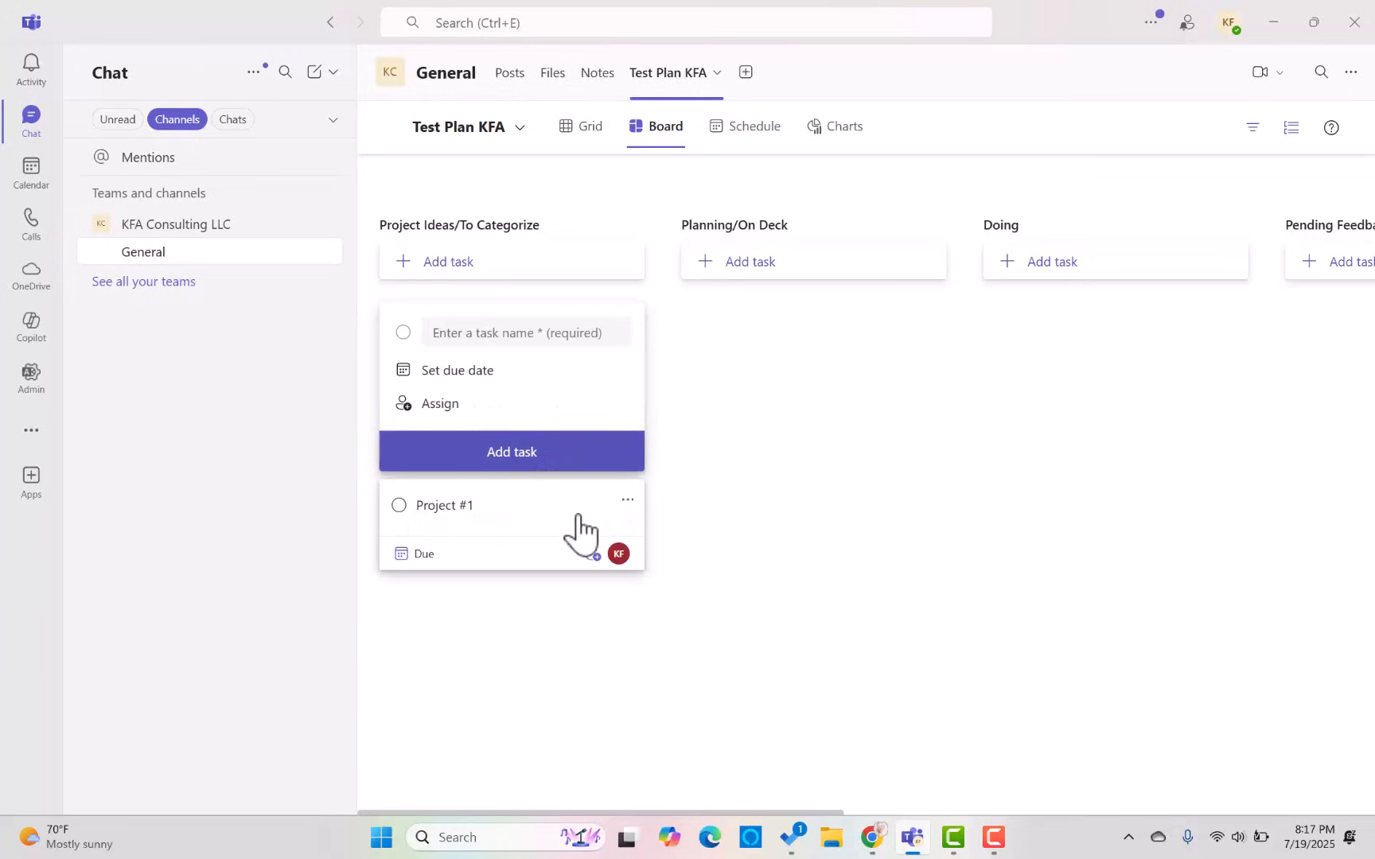
{"action": "left_click", "coordinate": [533, 542]}
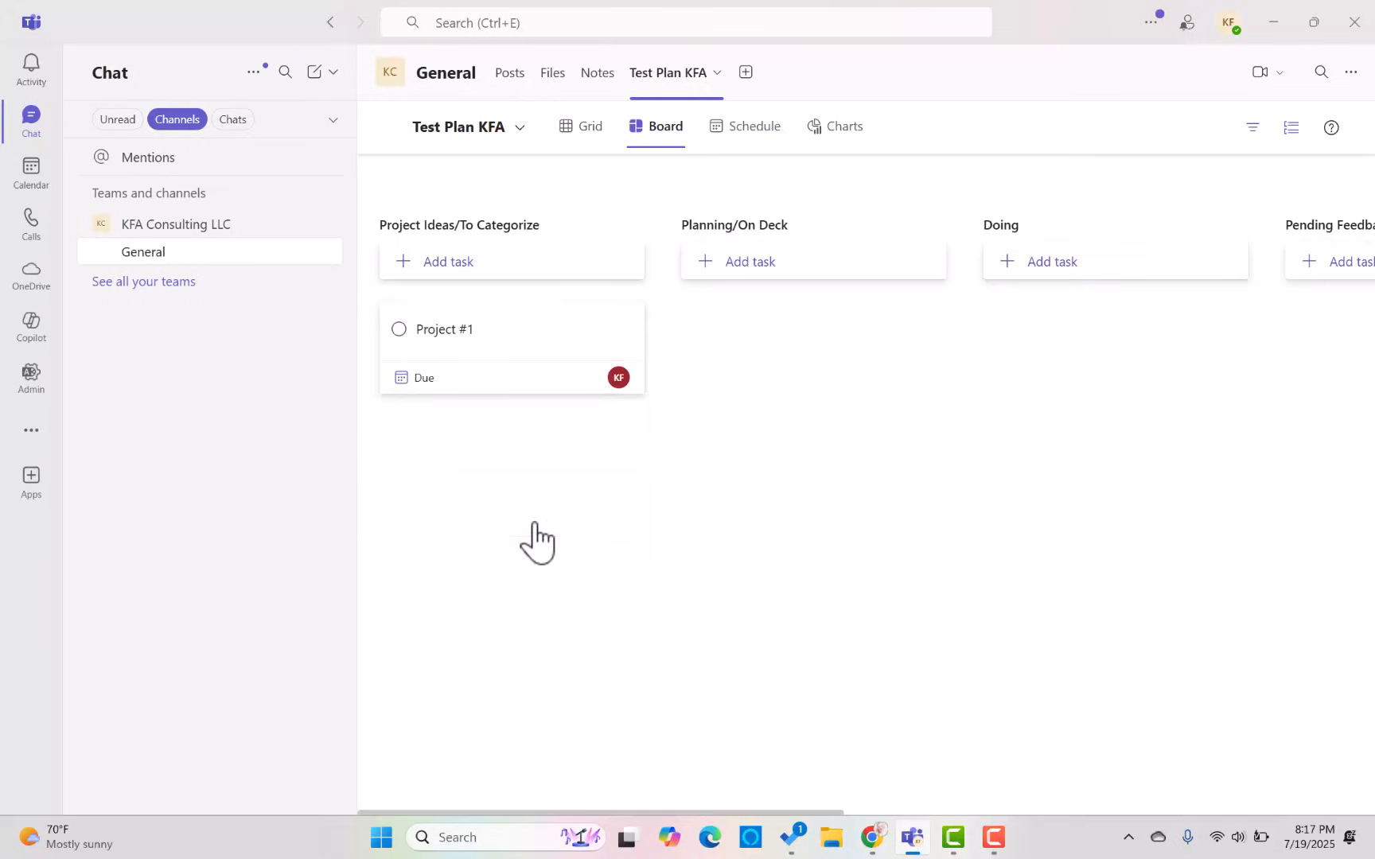
Open the details of the Project #1 task and view its assignee options
{"action": "left_click", "coordinate": [525, 347]}
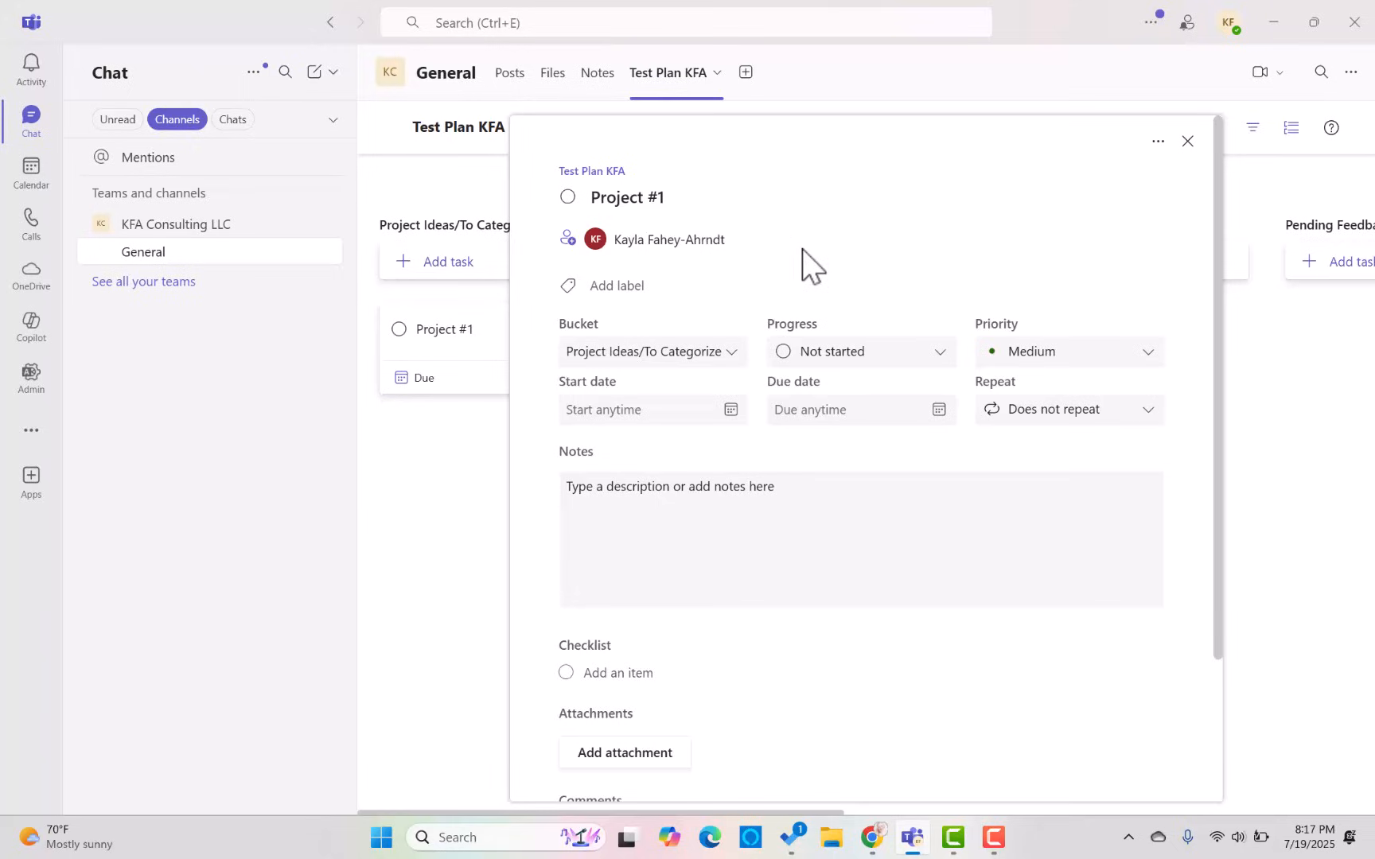
{"action": "left_click", "coordinate": [567, 240]}
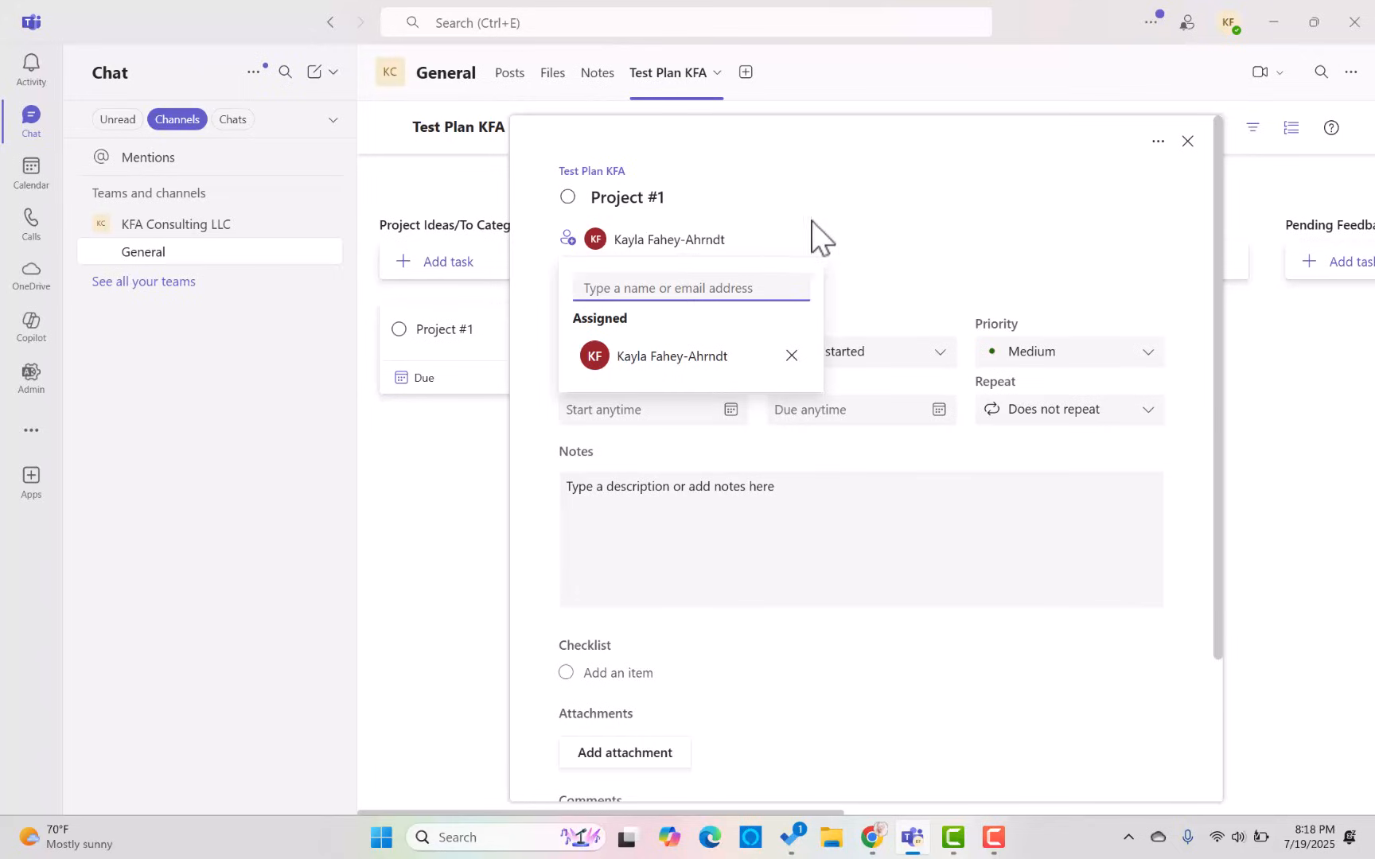
{"action": "left_click", "coordinate": [850, 145]}
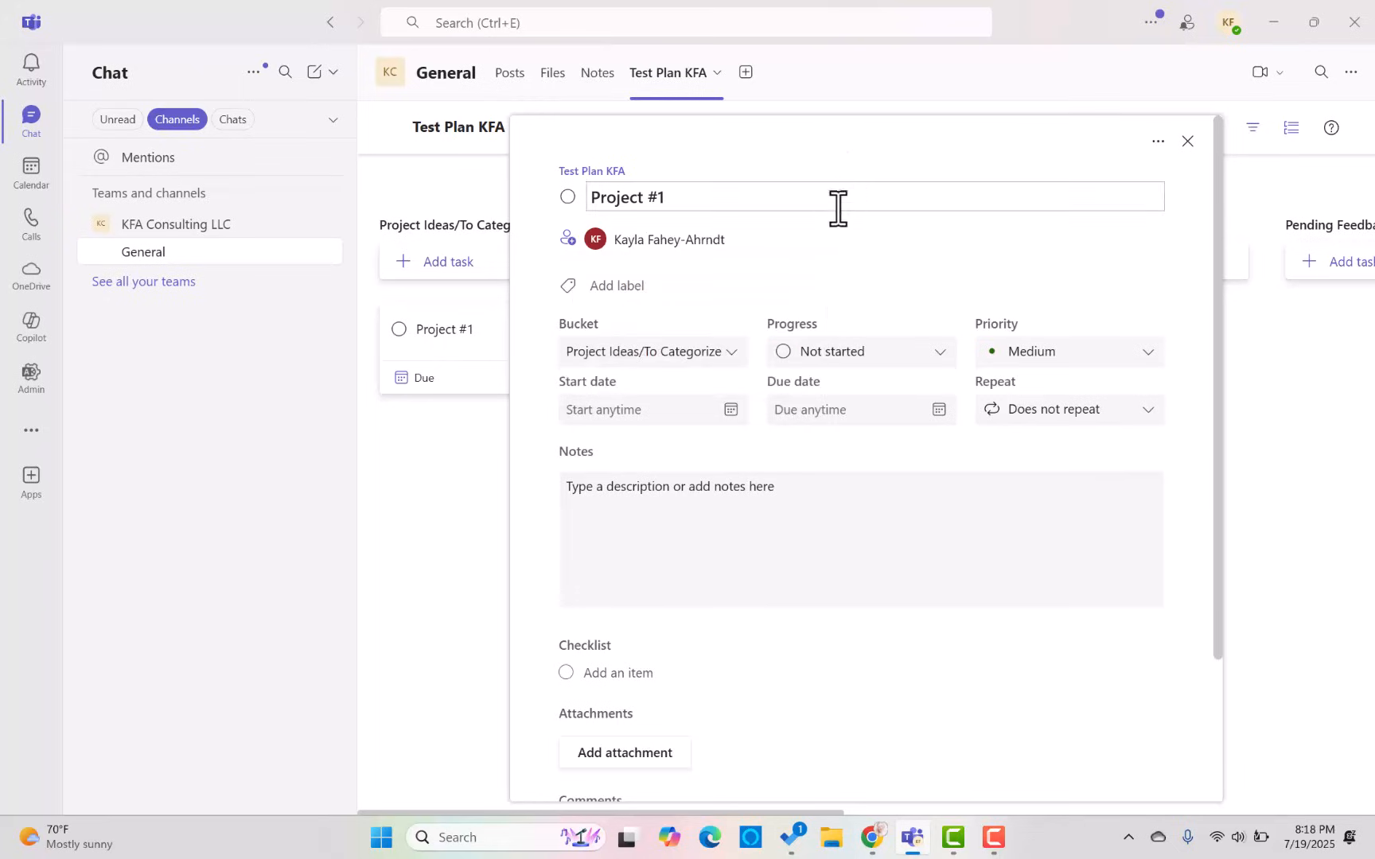
Rename the Blue label as "Q4 Priority" from the Project #1 task's label list
{"action": "left_click", "coordinate": [631, 286]}
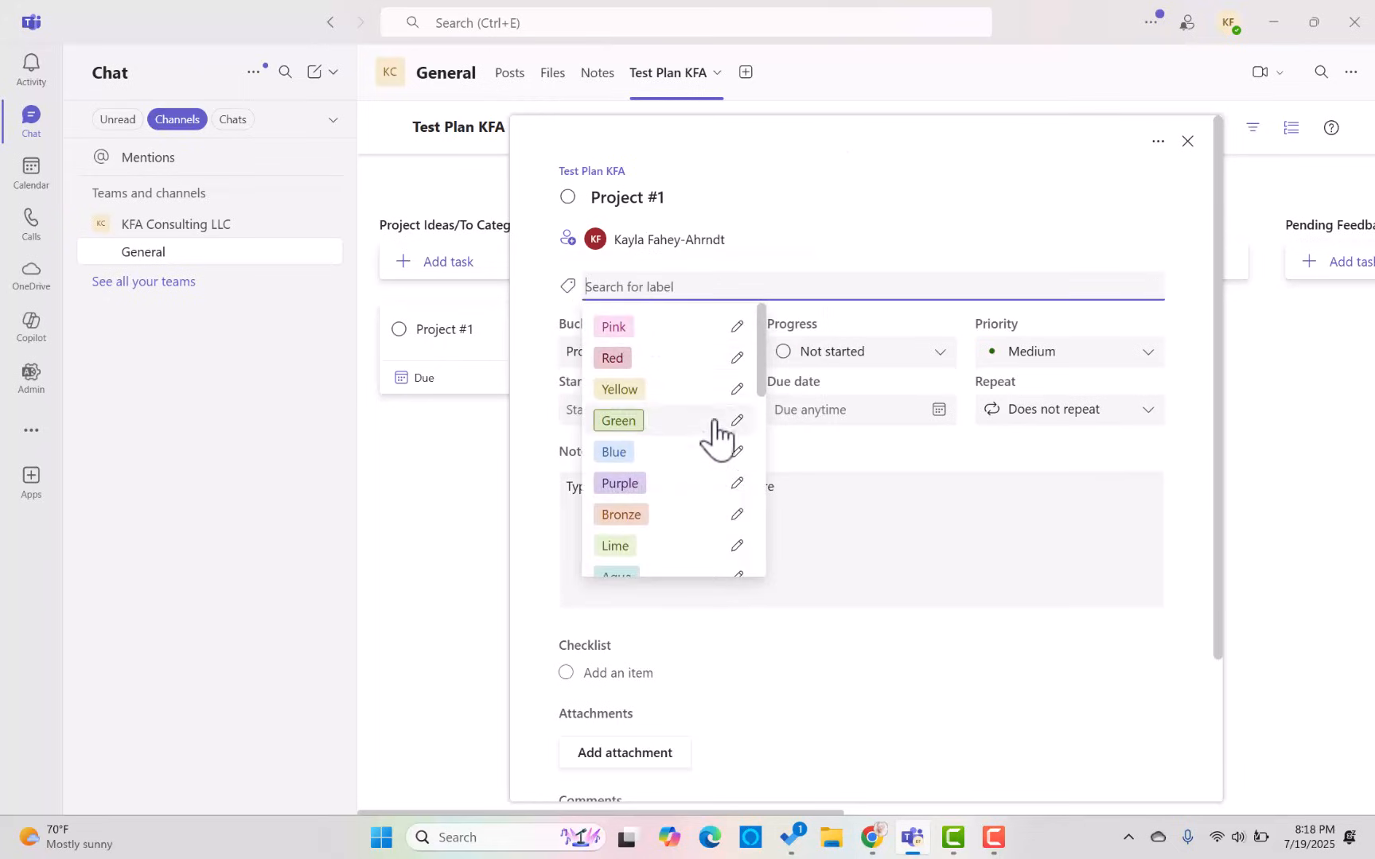
{"action": "scroll", "coordinate": [716, 441], "scroll_direction": "down", "scroll_amount": 3}
{"action": "scroll", "coordinate": [720, 433], "scroll_direction": "down", "scroll_amount": 3}
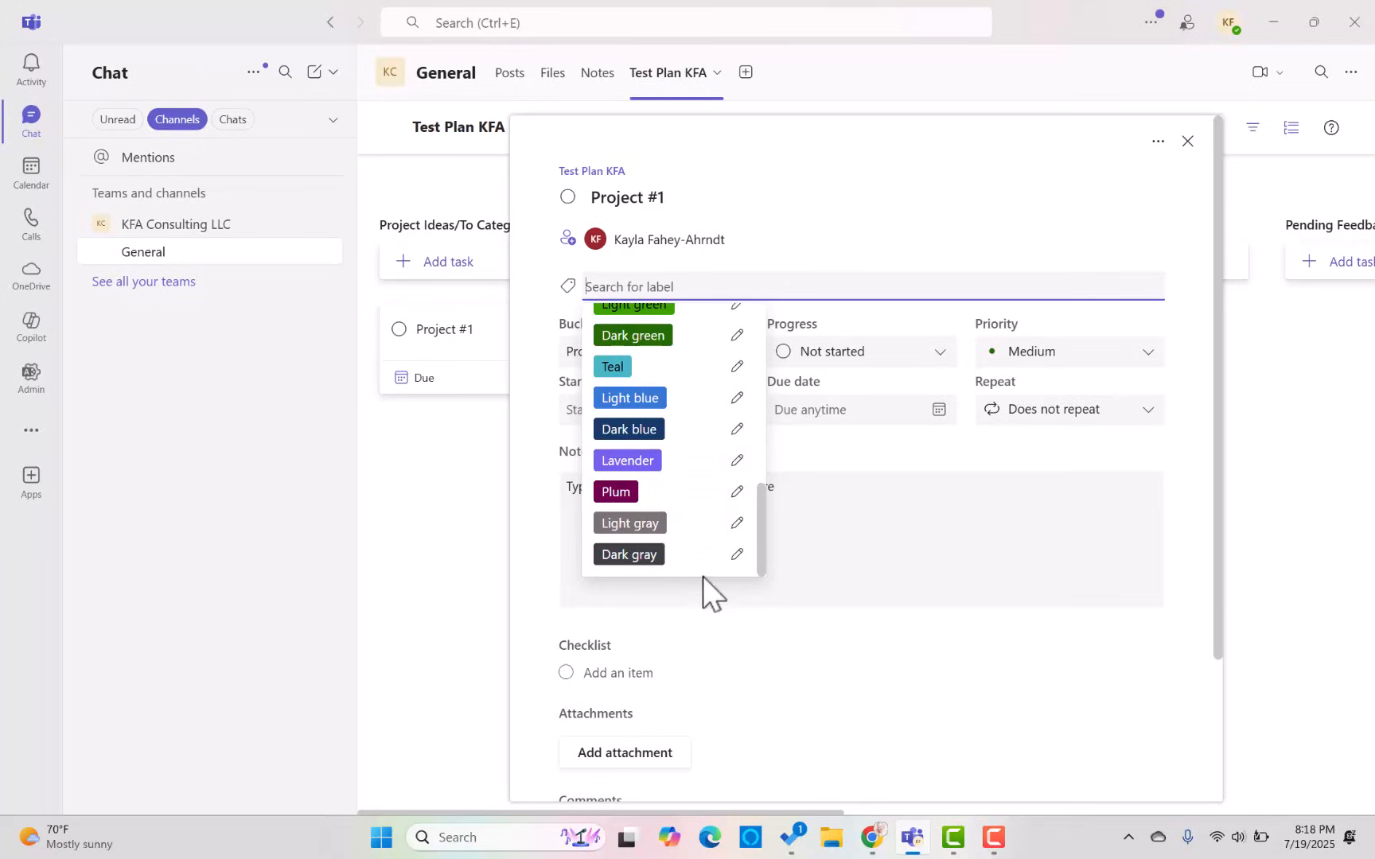
{"action": "scroll", "coordinate": [718, 571], "scroll_direction": "up", "scroll_amount": 5}
{"action": "scroll", "coordinate": [716, 477], "scroll_direction": "up", "scroll_amount": 3}
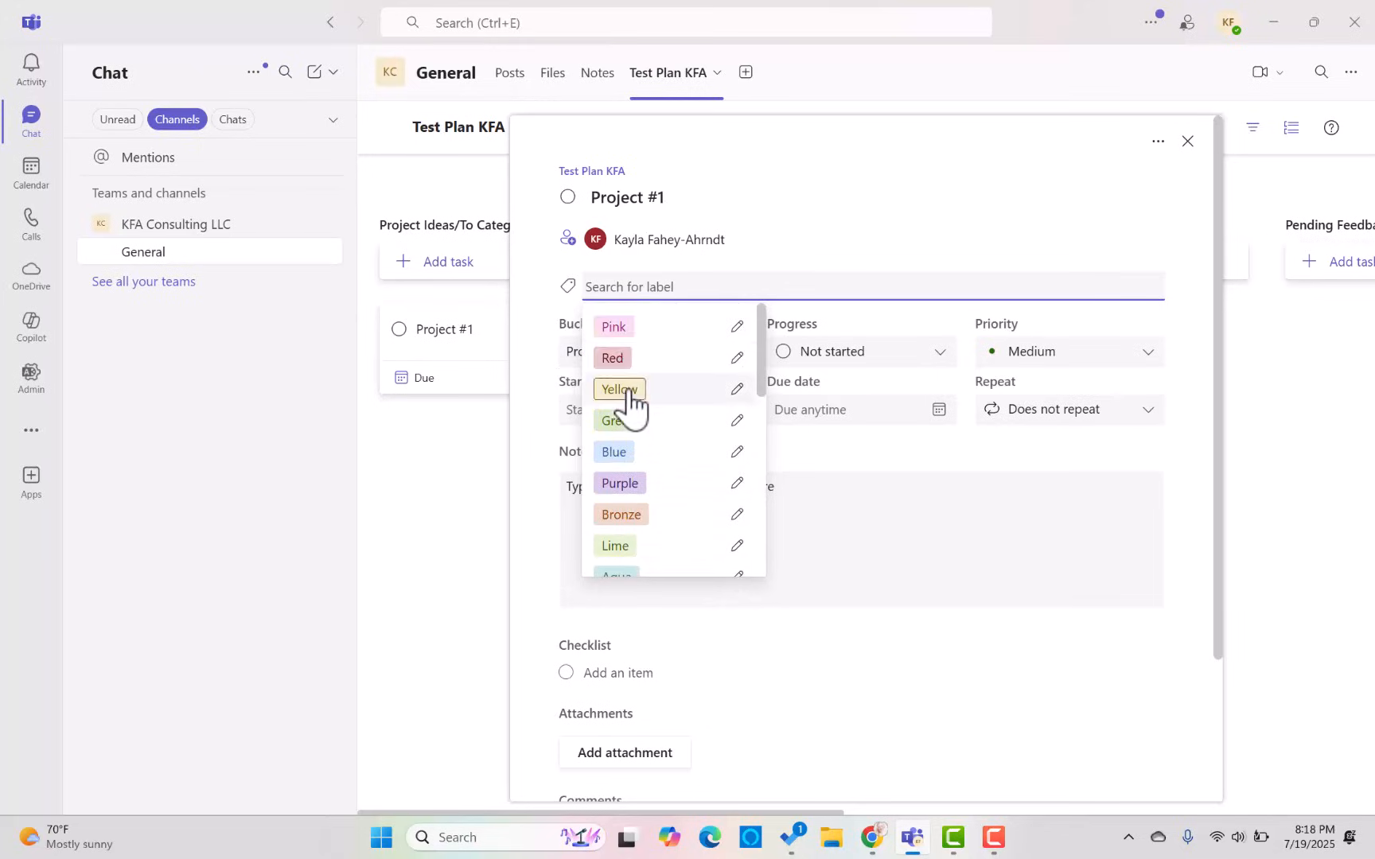
{"action": "left_click", "coordinate": [736, 452]}
{"action": "left_click_drag", "start_coordinate": [811, 482], "coordinate": [758, 485]}
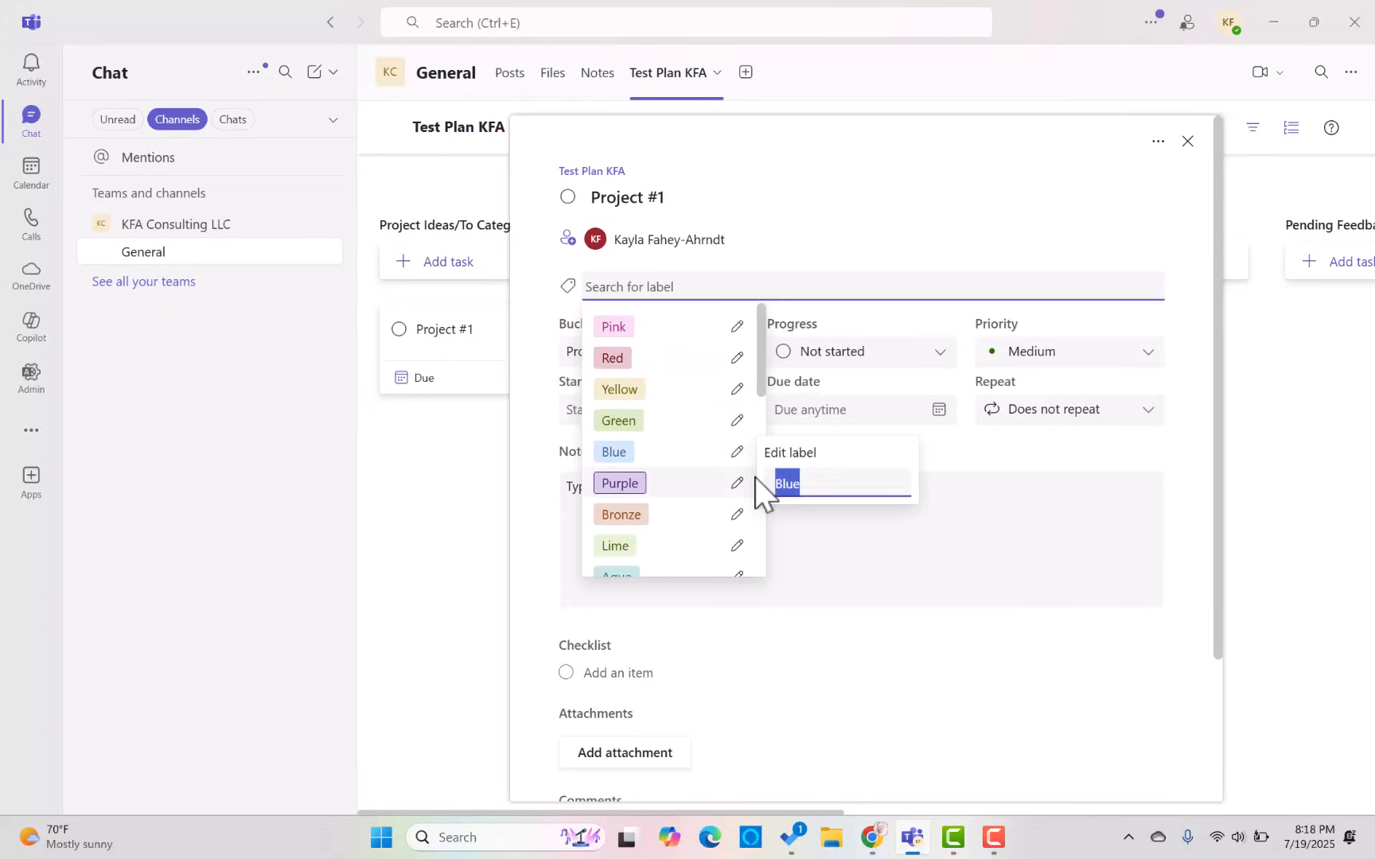
{"action": "type", "text": "20"}
{"action": "key", "text": "BackSpace"}
{"action": "type", "text": "Q4 Priority"}
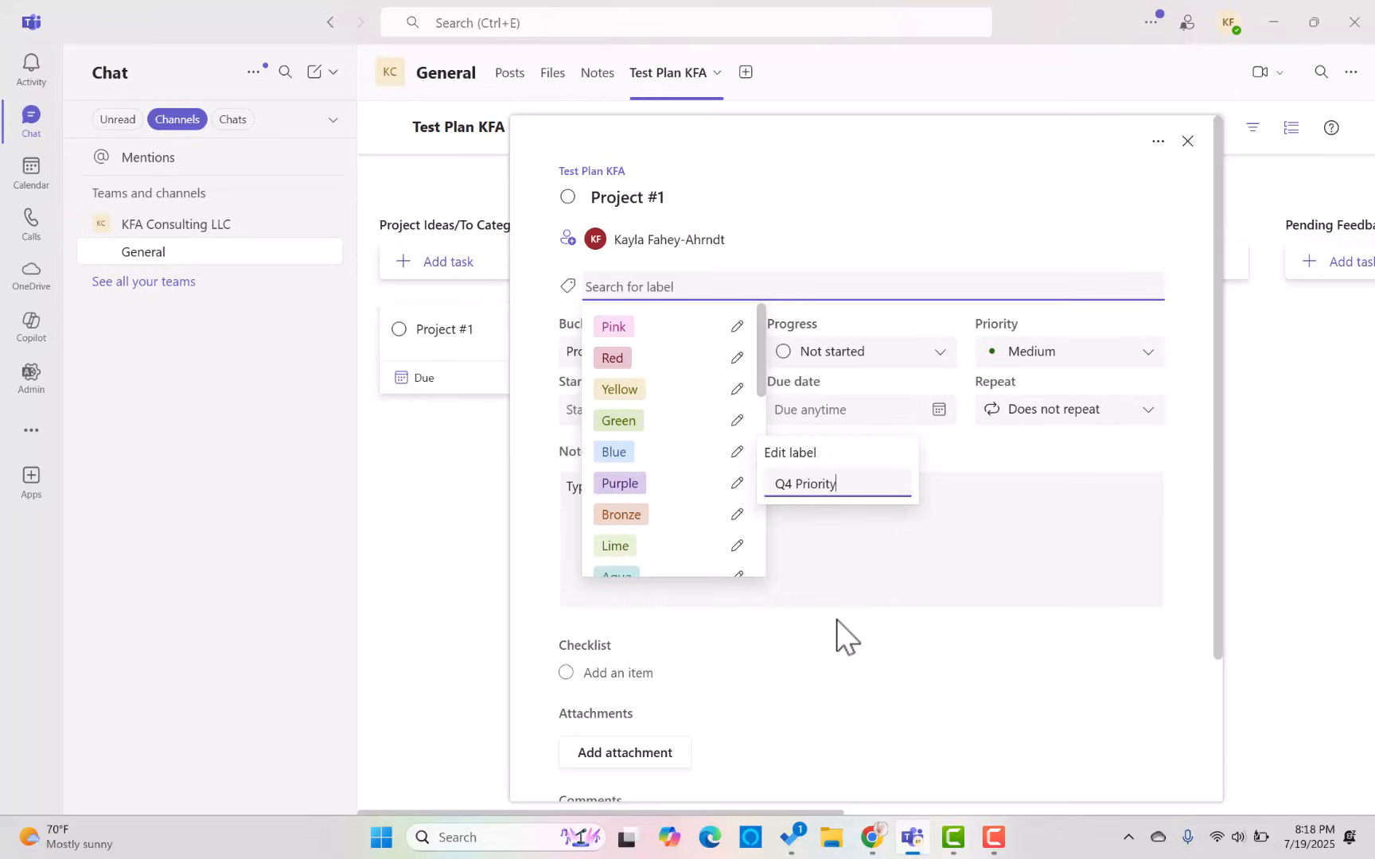
{"action": "left_click", "coordinate": [845, 634]}
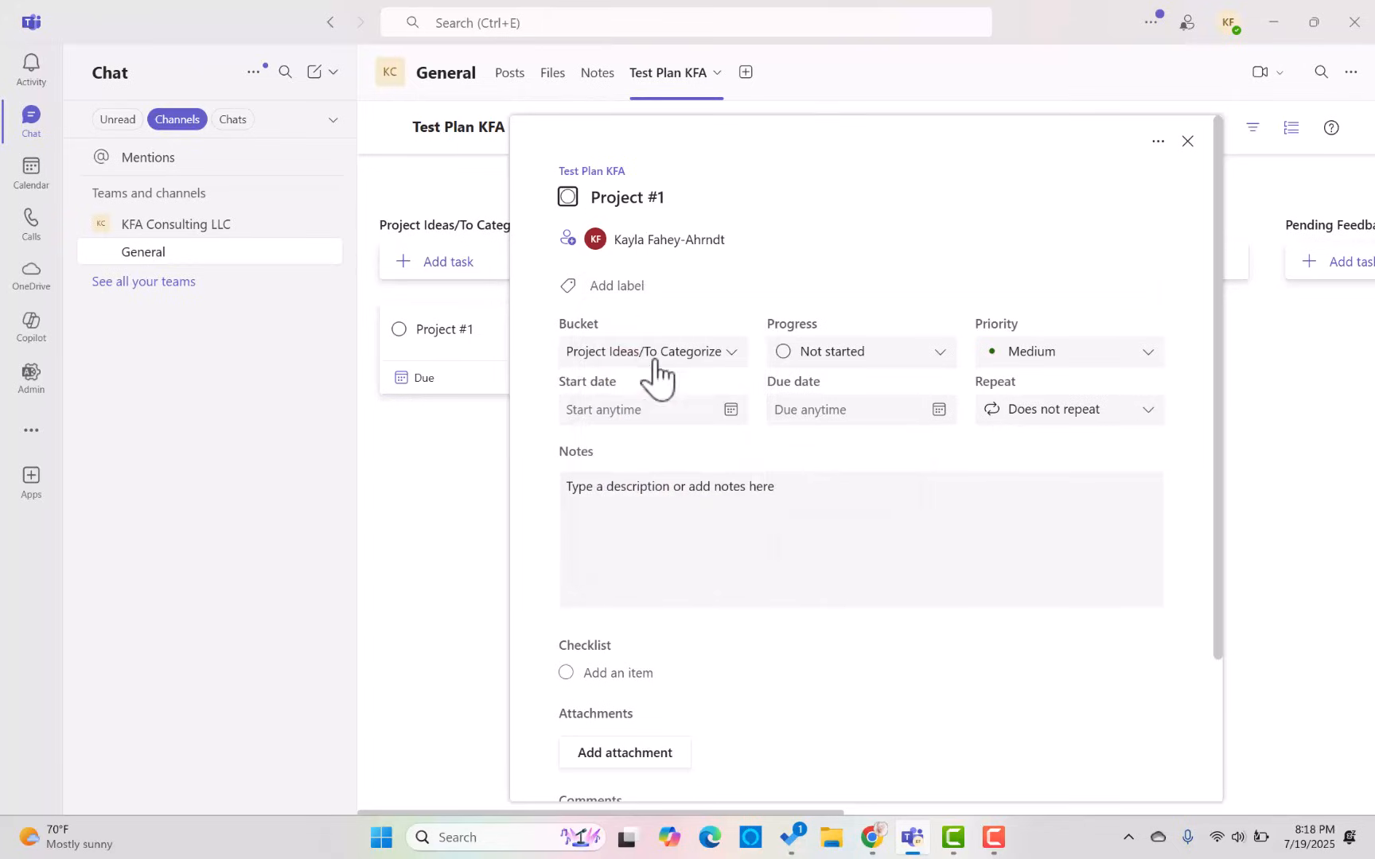
Apply the "Q4 Priority" label to the Project #1 task
{"action": "left_click", "coordinate": [619, 296]}
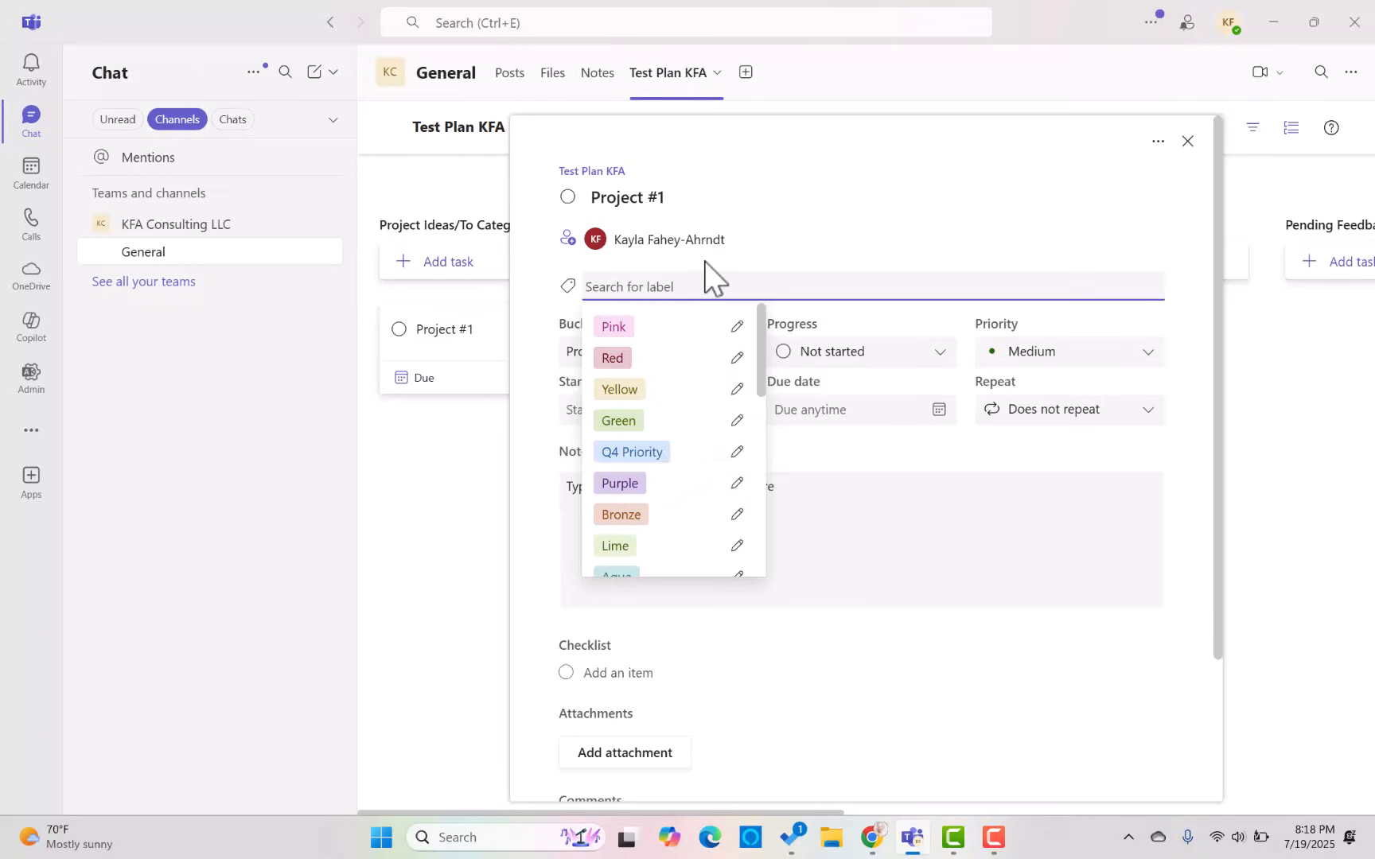
{"action": "left_click", "coordinate": [666, 467]}
{"action": "left_click", "coordinate": [895, 199]}
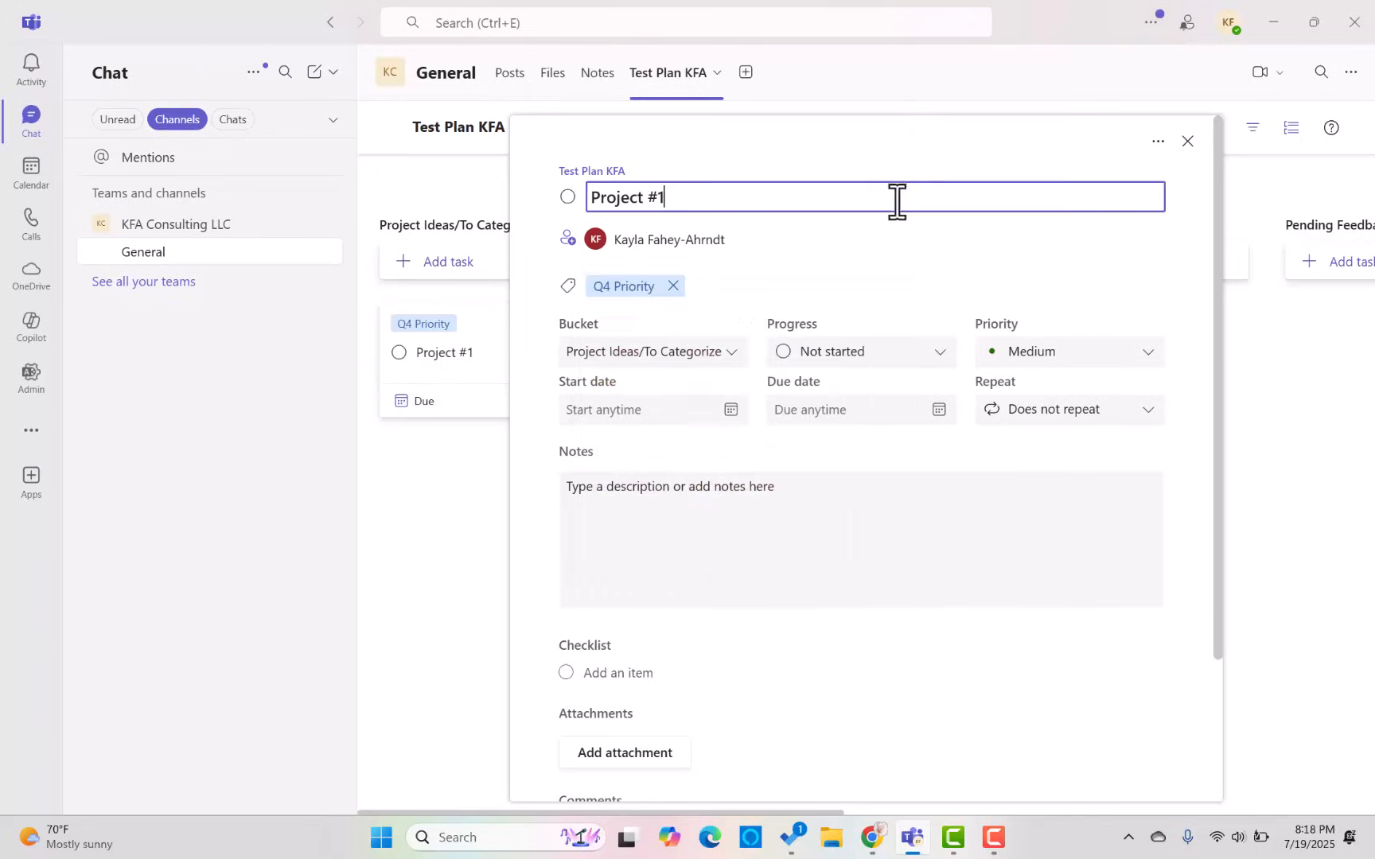
Add the Pink label to the Project #1 task and rename that label as "edit"
{"action": "left_click", "coordinate": [740, 287]}
{"action": "left_click", "coordinate": [744, 326]}
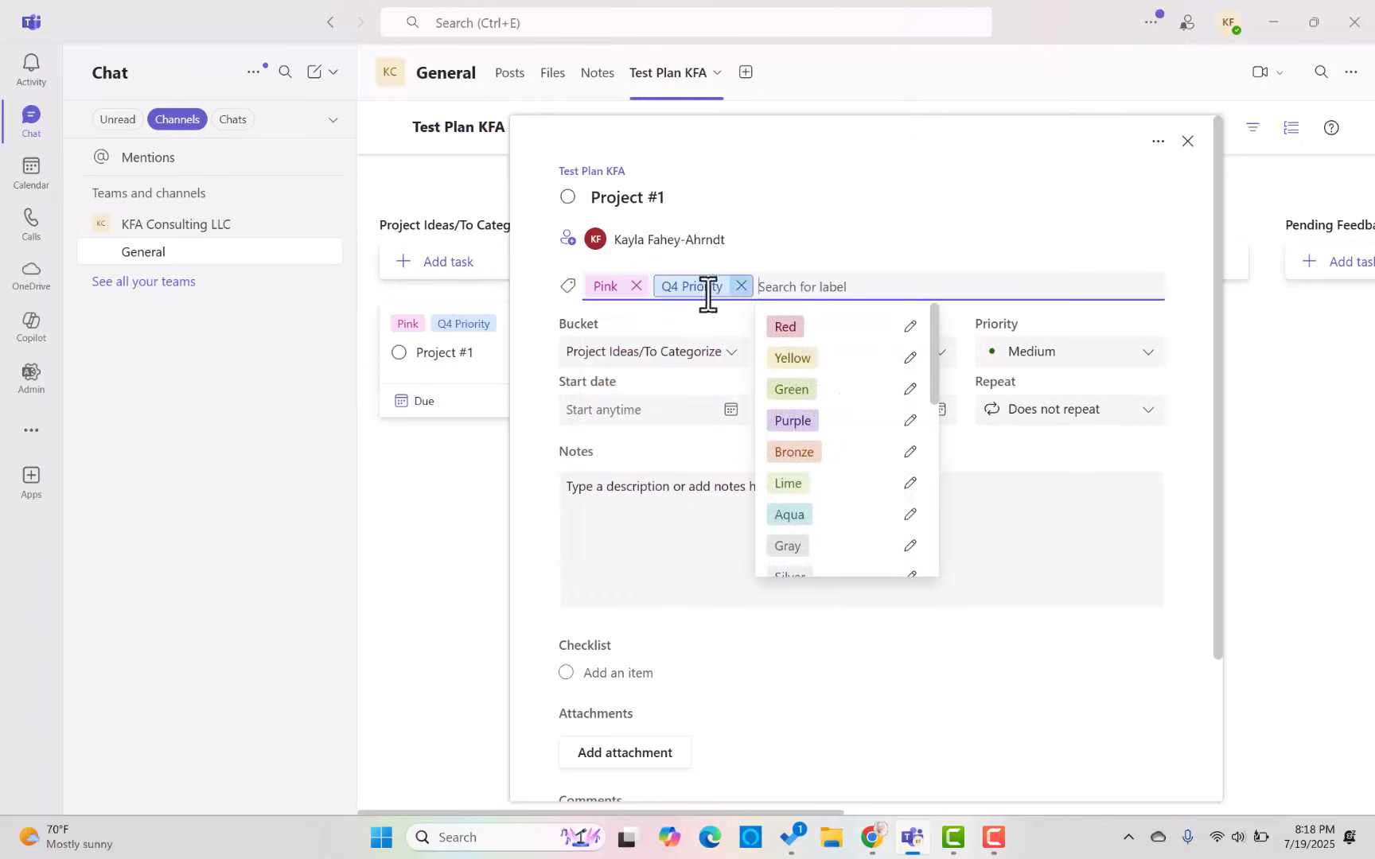
{"action": "left_click", "coordinate": [593, 288]}
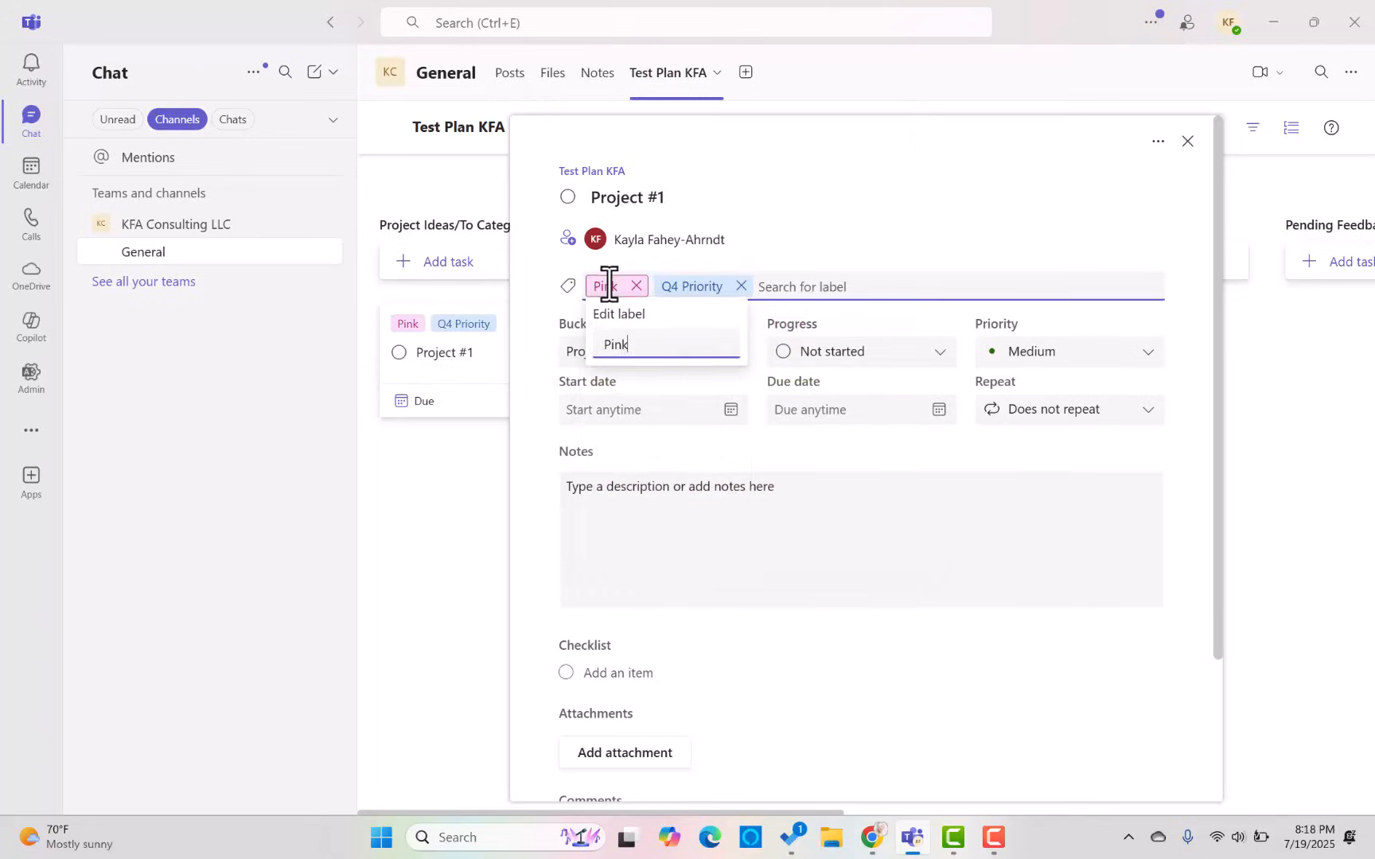
{"action": "left_click", "coordinate": [676, 386]}
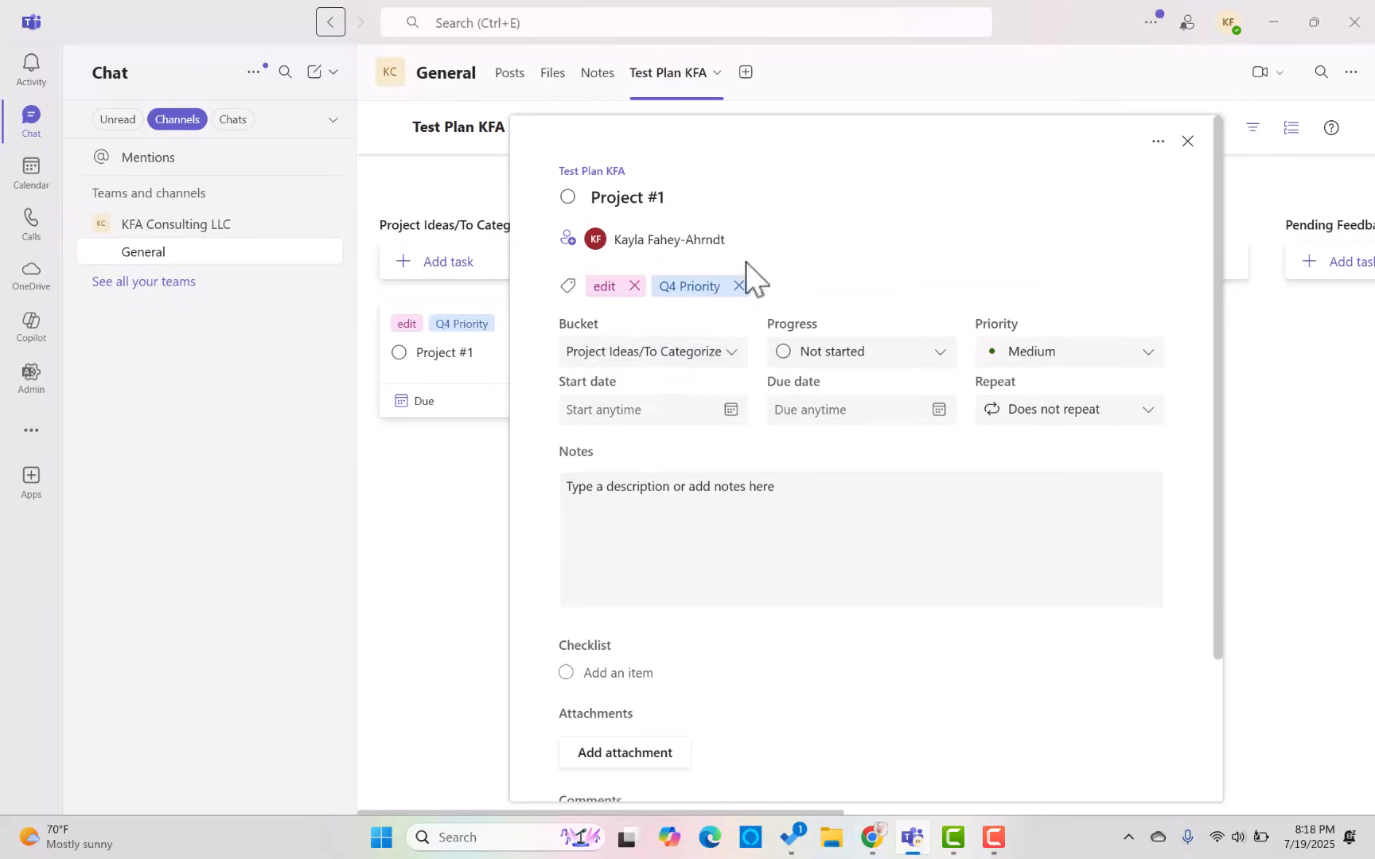
Remove the pink "edit" label from the Project #1 task and close the task details
{"action": "left_click", "coordinate": [634, 286]}
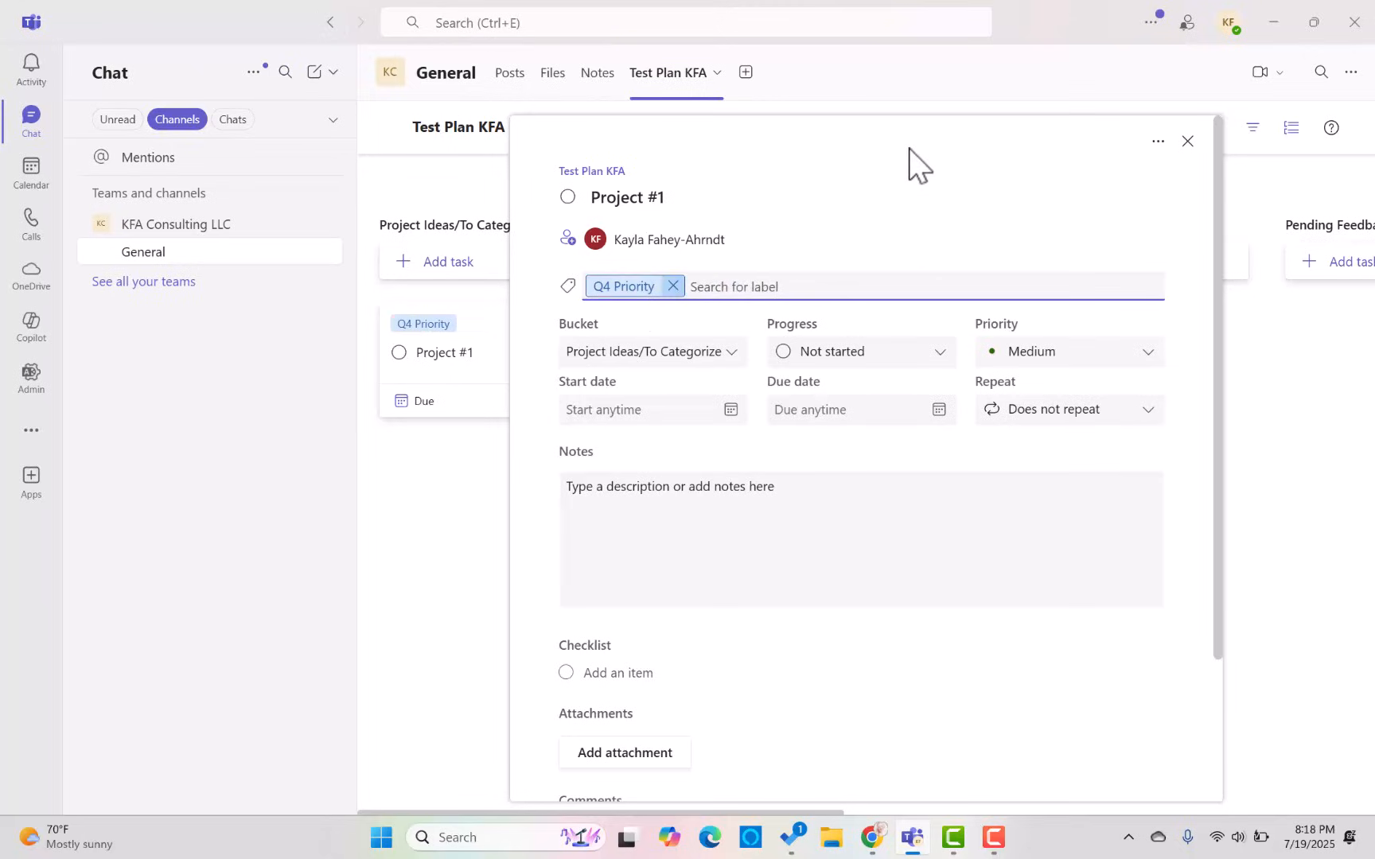
{"action": "left_click", "coordinate": [1187, 141]}
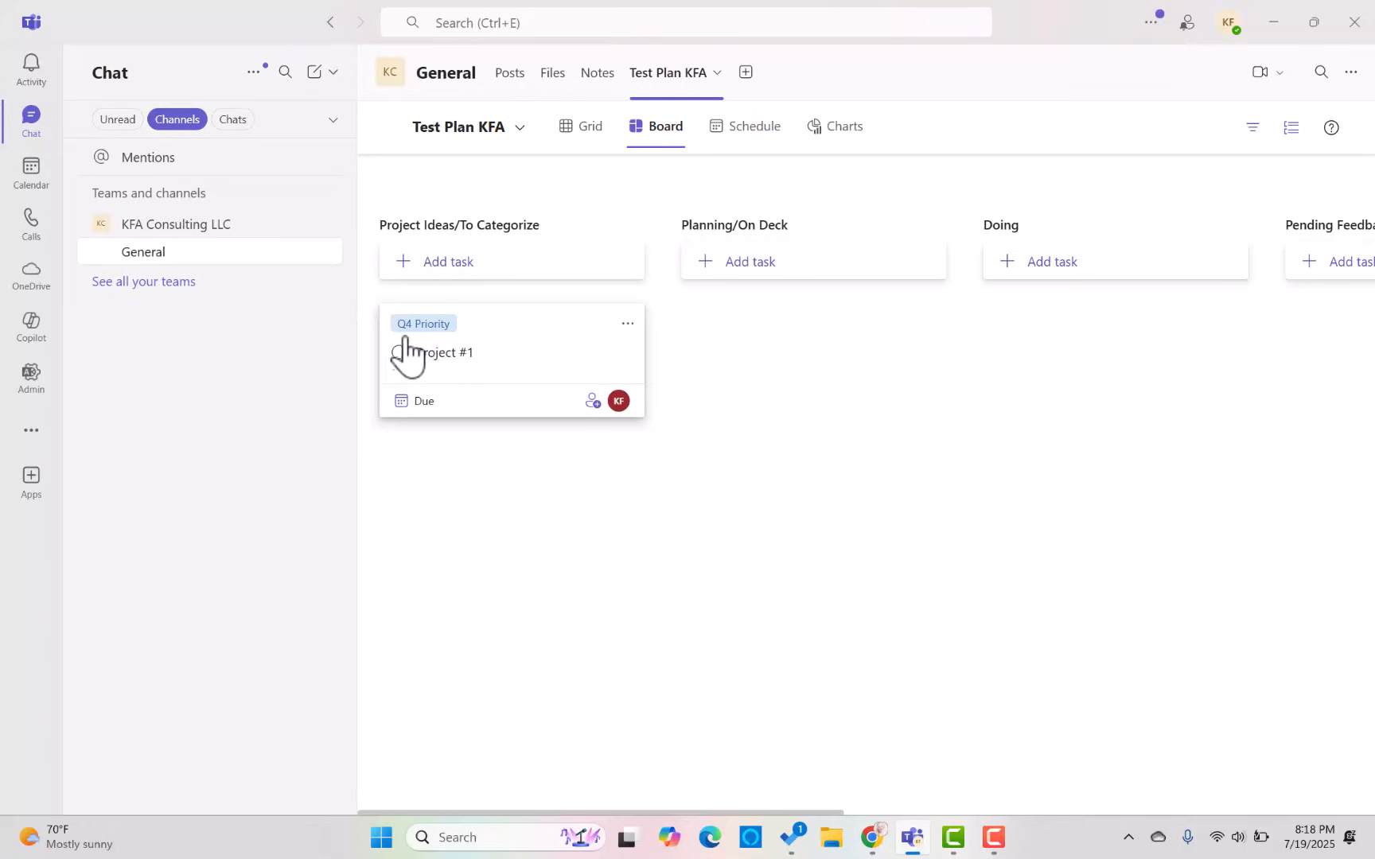
{"action": "mouse_move", "coordinate": [525, 362]}
{"action": "left_mouse_down"}
{"action": "mouse_move", "coordinate": [869, 381]}
{"action": "mouse_move", "coordinate": [1157, 322]}
{"action": "mouse_move", "coordinate": [1163, 342]}
{"action": "mouse_move", "coordinate": [557, 379]}
{"action": "mouse_move", "coordinate": [541, 349]}
{"action": "left_mouse_up"}
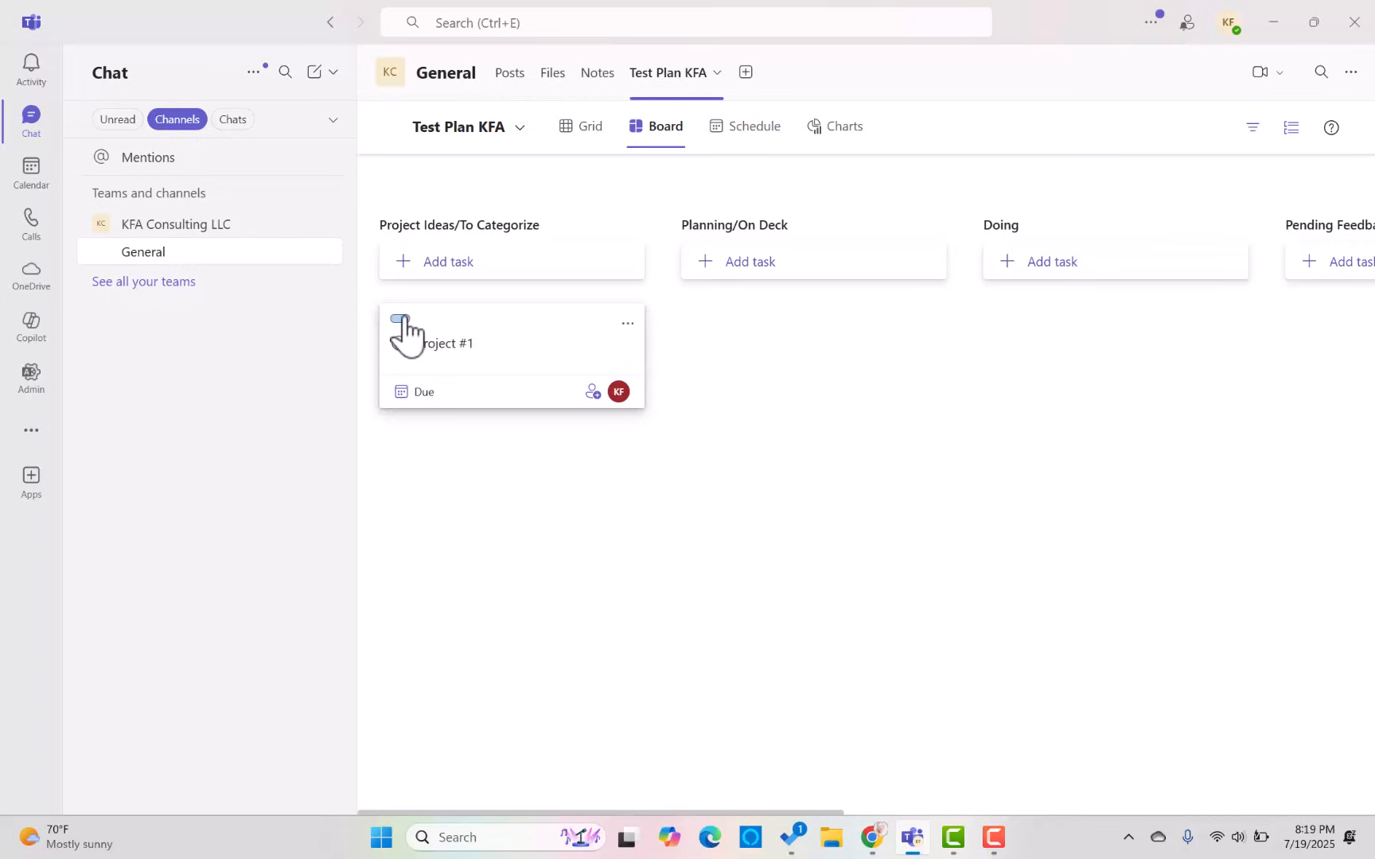
Change the Project #1 task's bucket to "Done/Completed" in its details and close them
{"action": "left_click", "coordinate": [526, 380]}
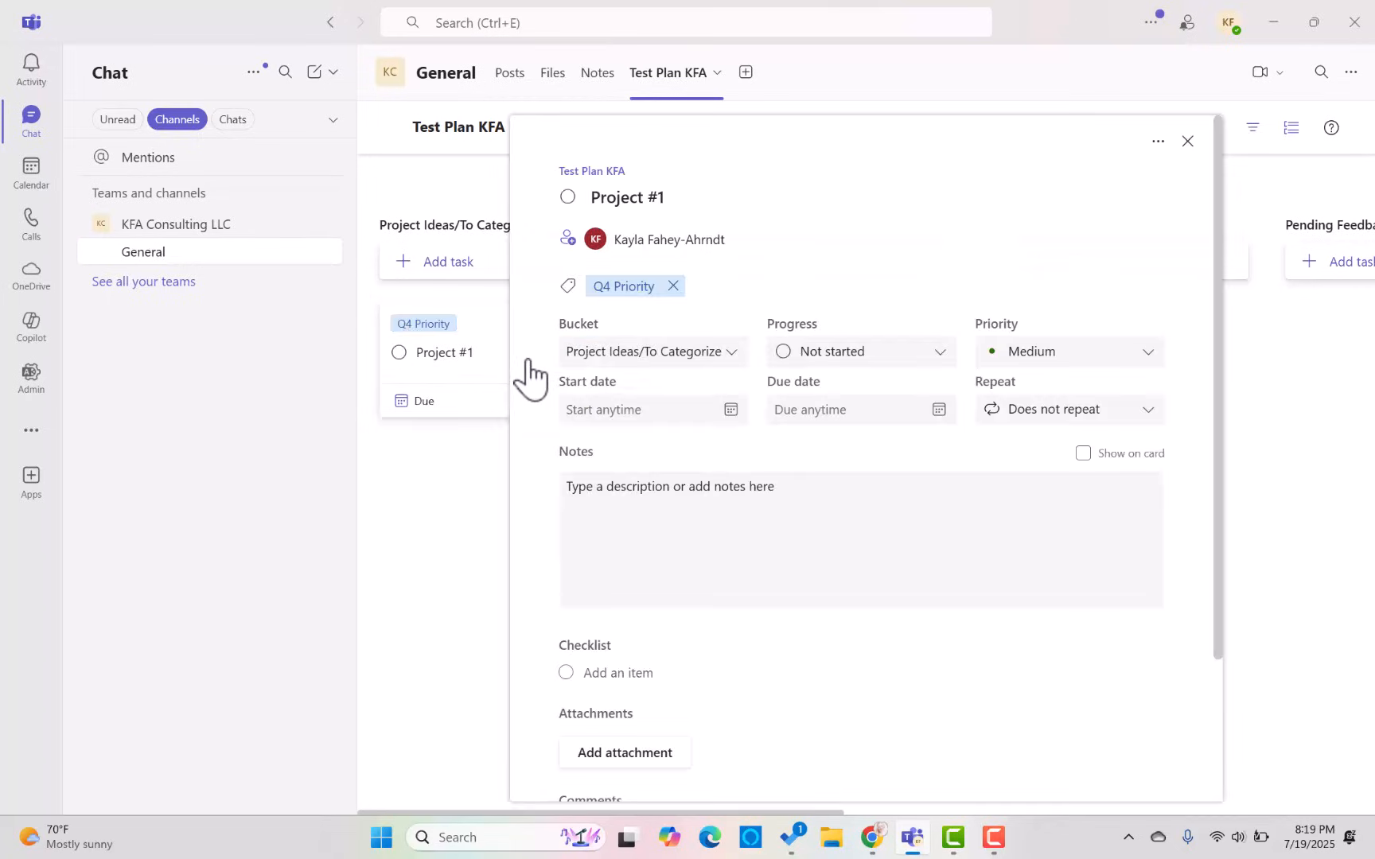
{"action": "left_click", "coordinate": [730, 364]}
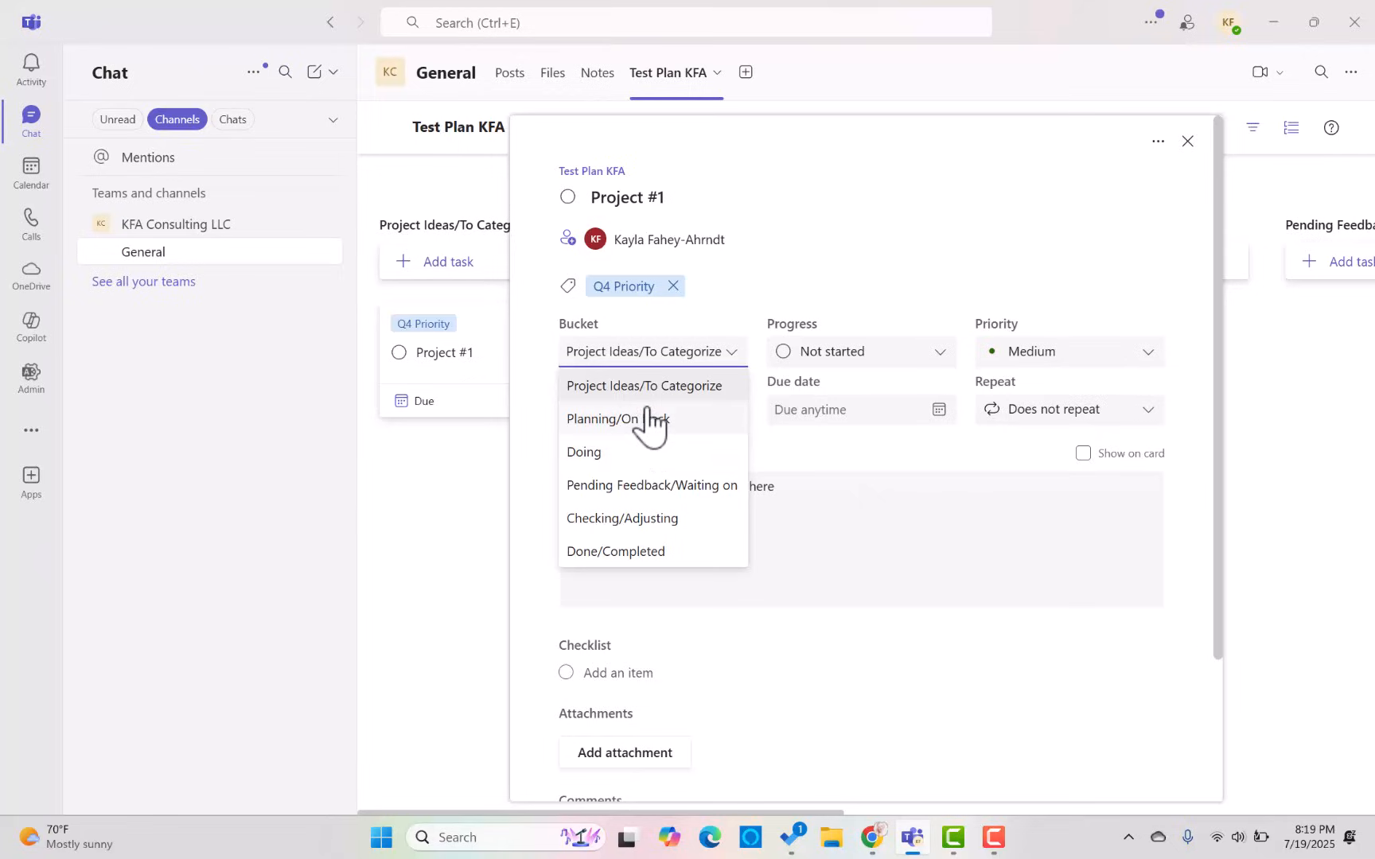
{"action": "left_click", "coordinate": [669, 553]}
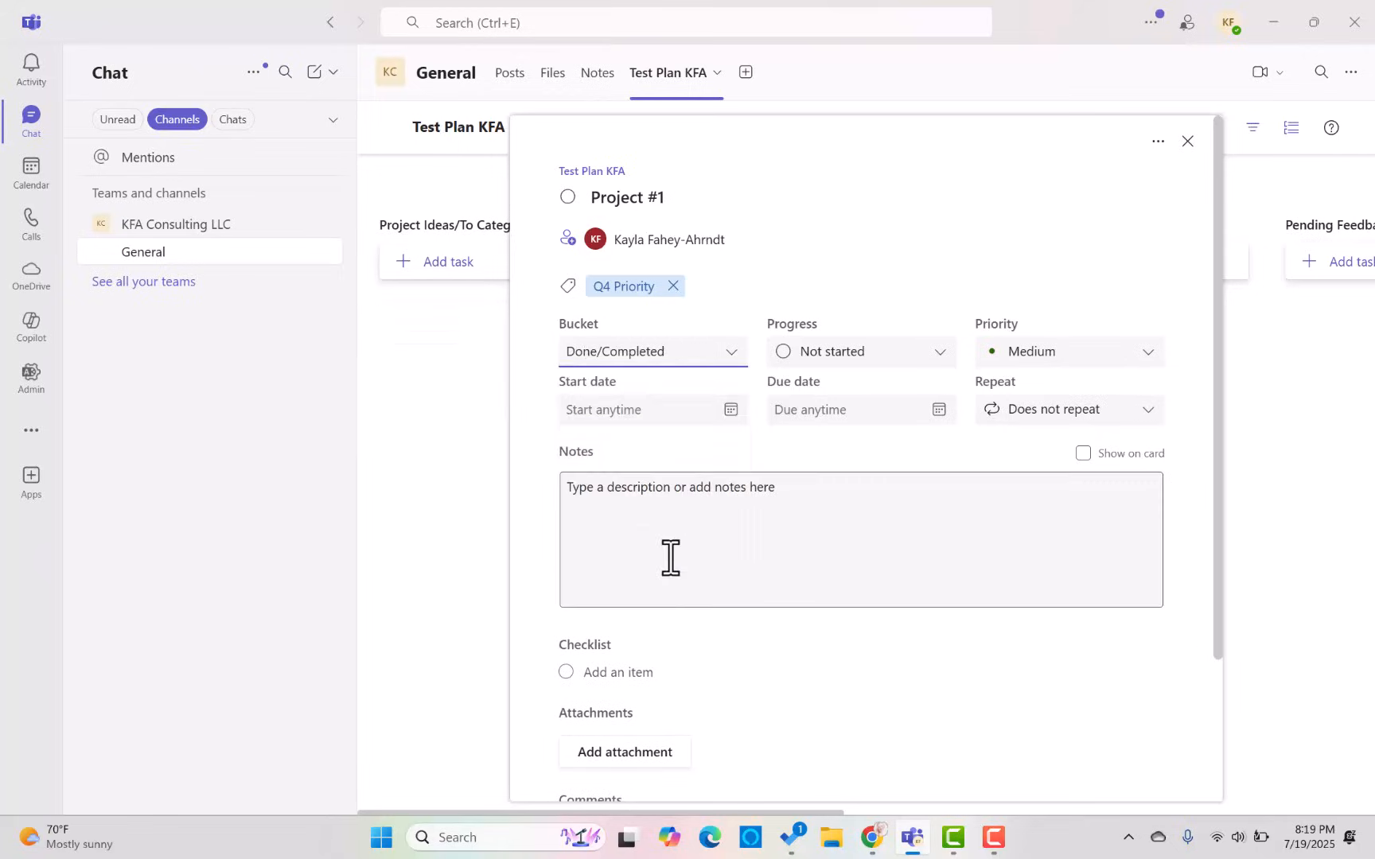
{"action": "left_click", "coordinate": [1336, 382]}
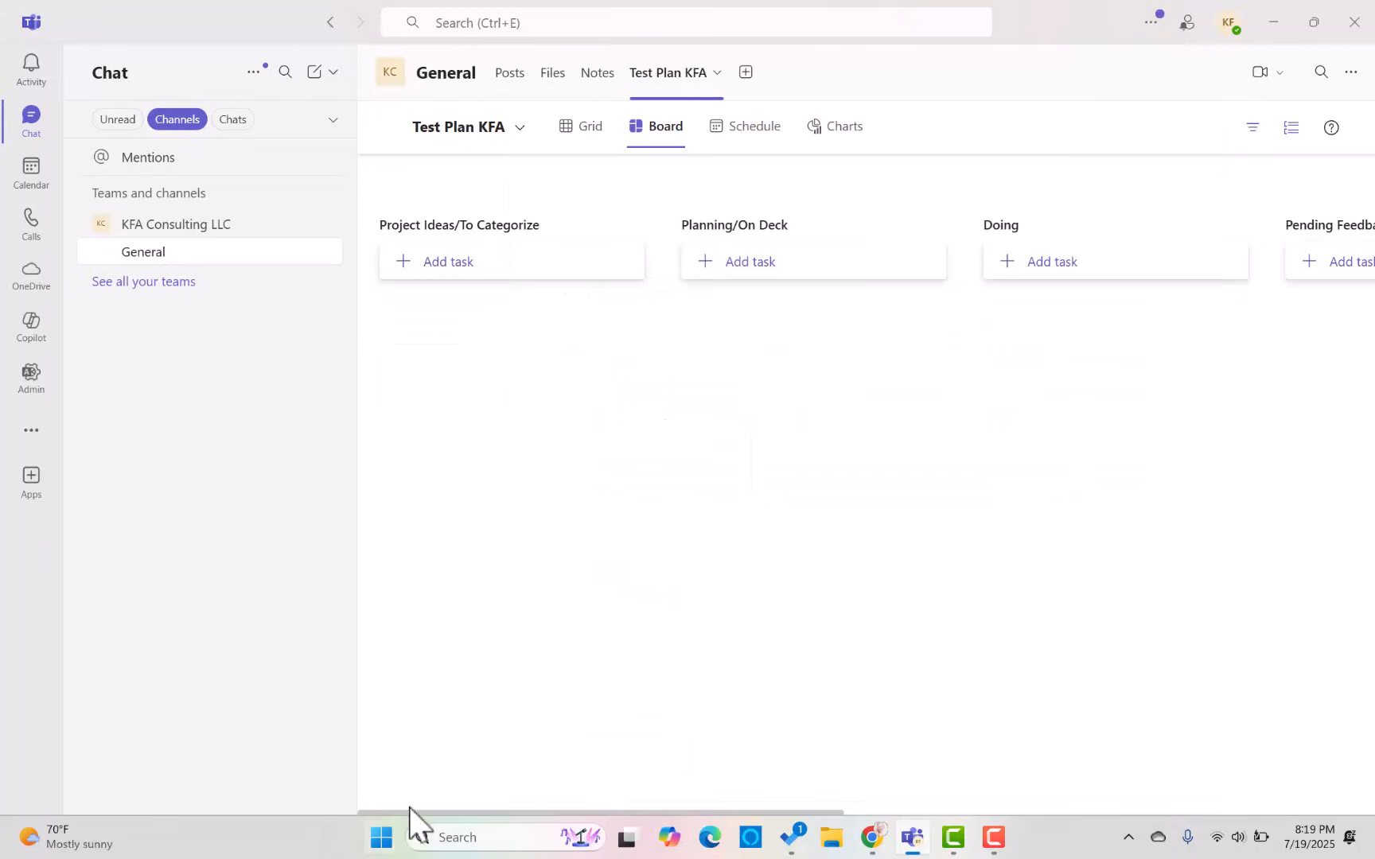
Mark Project #1 as complete in the "Done/Completed" bucket and expand the bucket's completed tasks
{"action": "left_click_drag", "start_coordinate": [436, 813], "coordinate": [1074, 500]}
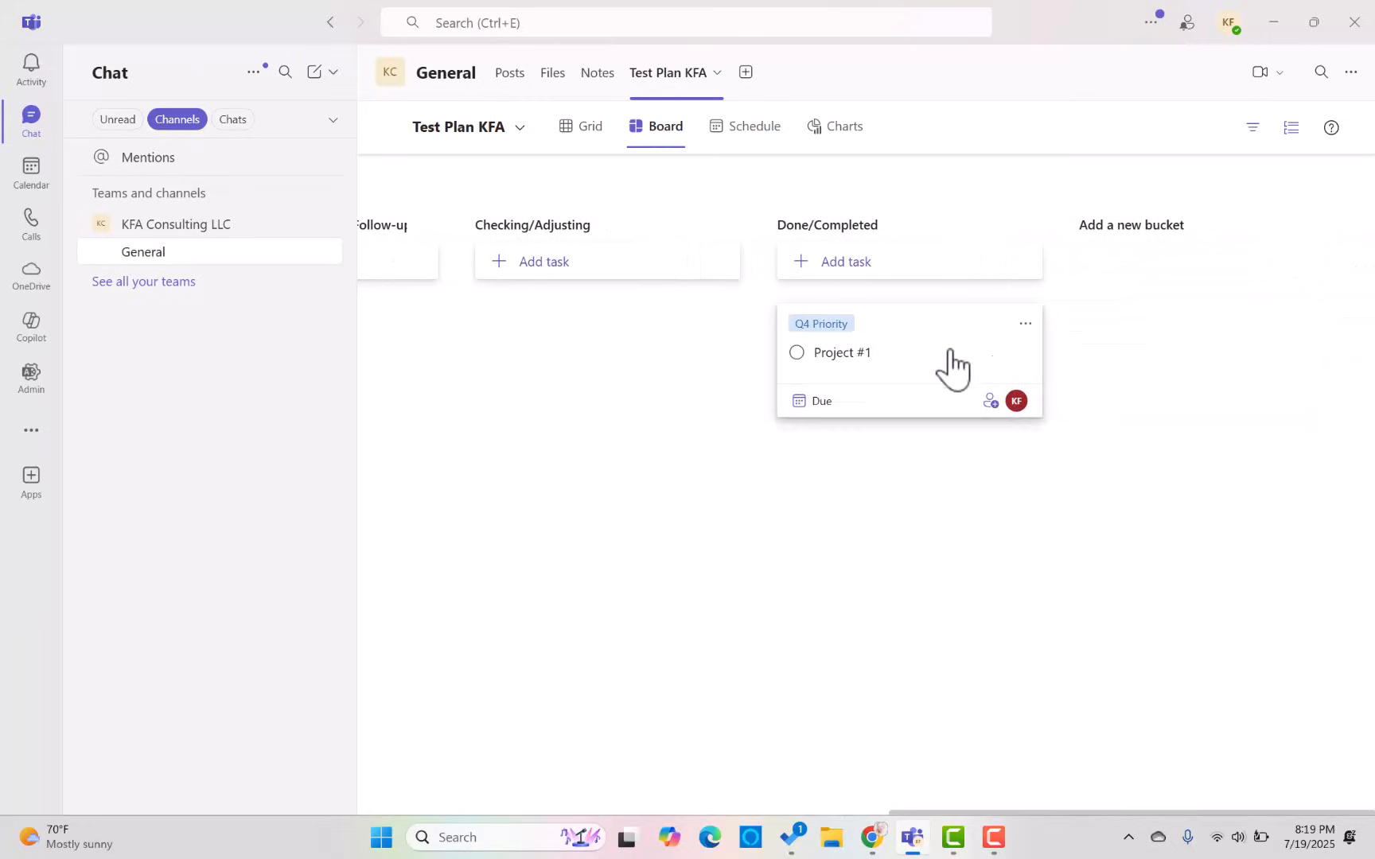
{"action": "left_click", "coordinate": [796, 353]}
{"action": "left_click", "coordinate": [966, 342]}
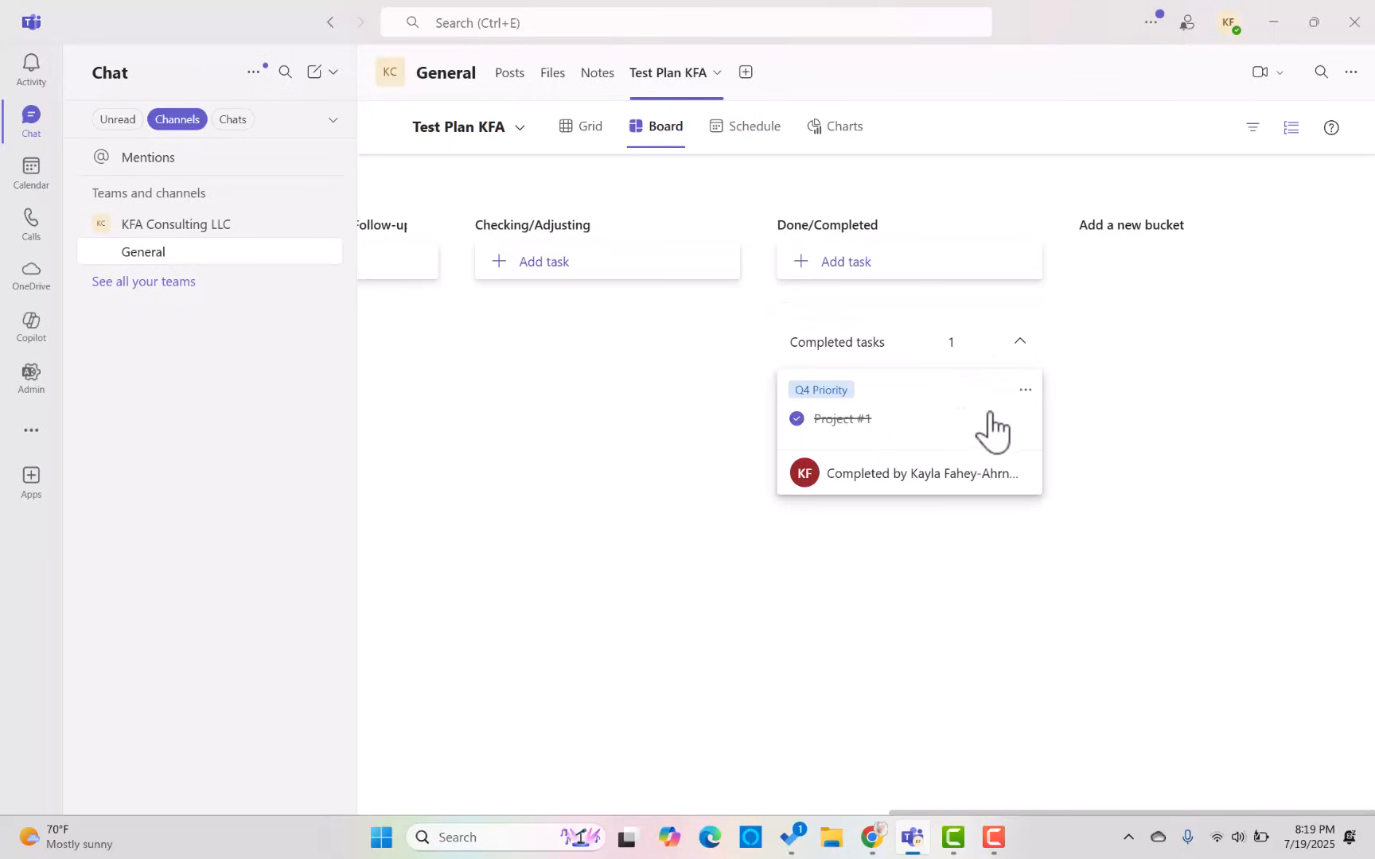
Reopen the completed Project #1 task and move its card to the "Checking/Adjusting" bucket
{"action": "mouse_move", "coordinate": [1007, 406]}
{"action": "left_click_drag", "start_coordinate": [926, 444], "coordinate": [659, 359]}
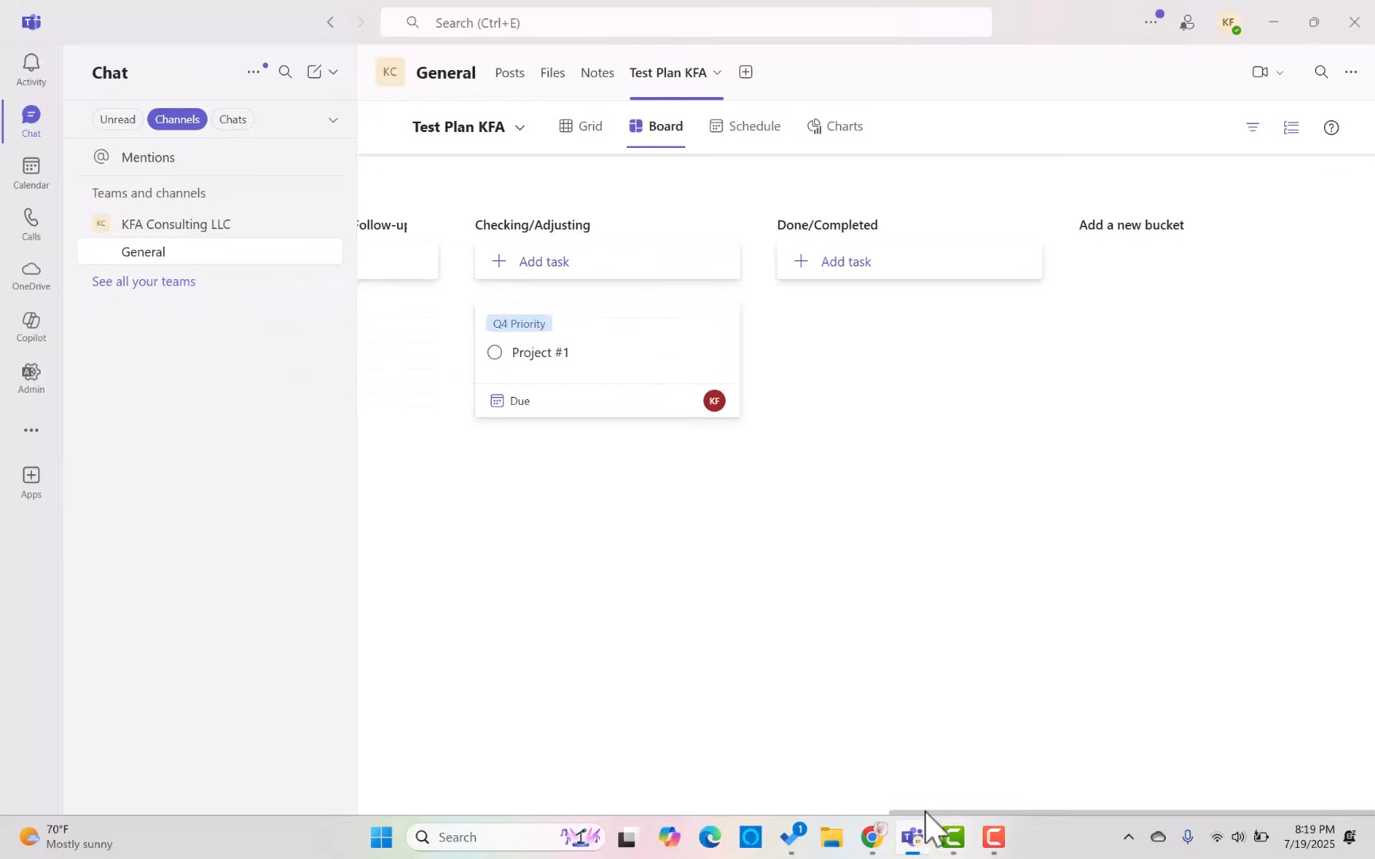
Set the Project #1 task's bucket back to "Project Ideas/To Categorize" in its details
{"action": "left_click", "coordinate": [611, 359]}
{"action": "left_click", "coordinate": [651, 357]}
{"action": "left_click", "coordinate": [648, 388]}
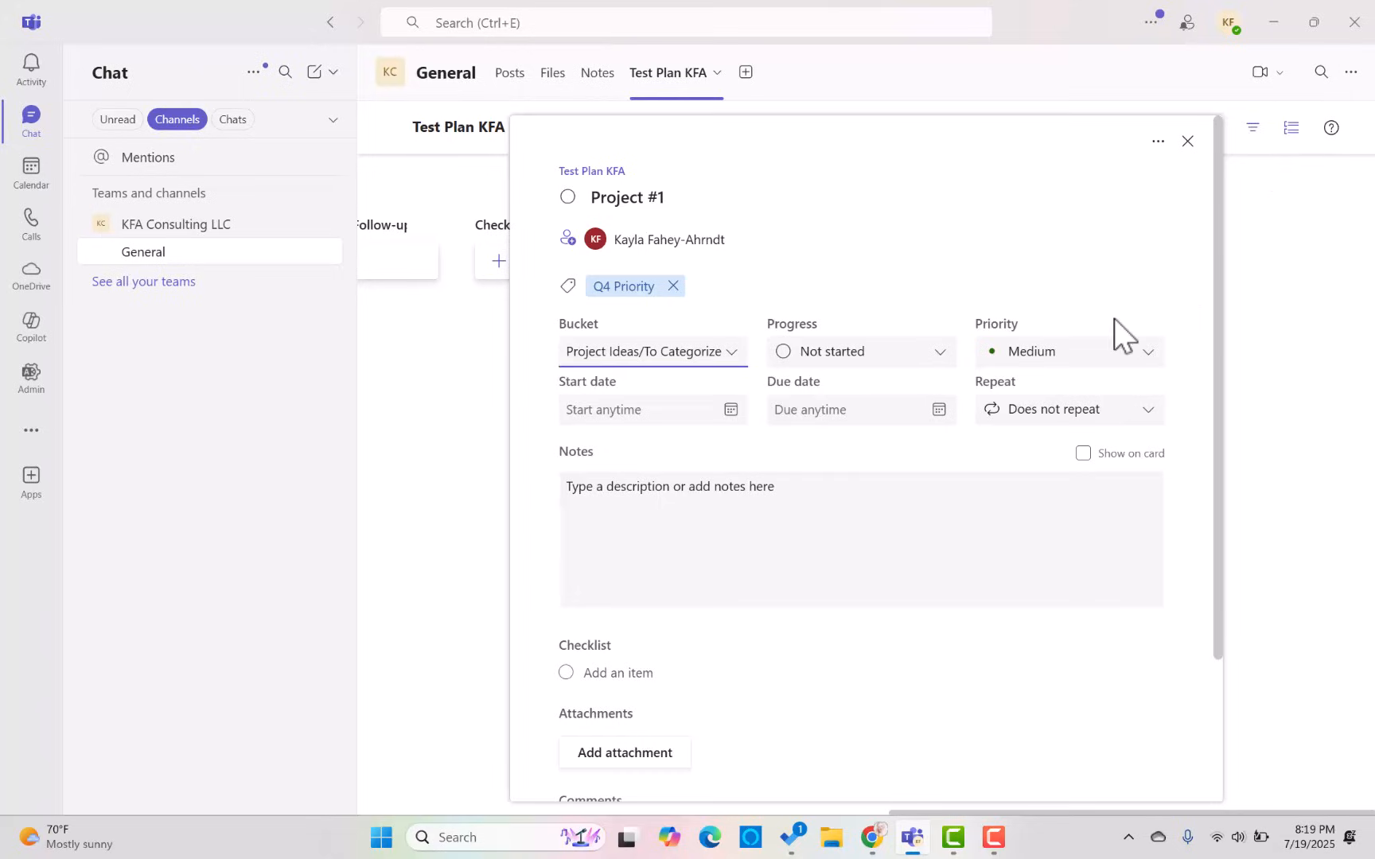
Set the Project #1 task's progress to Completed, and after that change it to In progress
{"action": "left_click", "coordinate": [936, 358]}
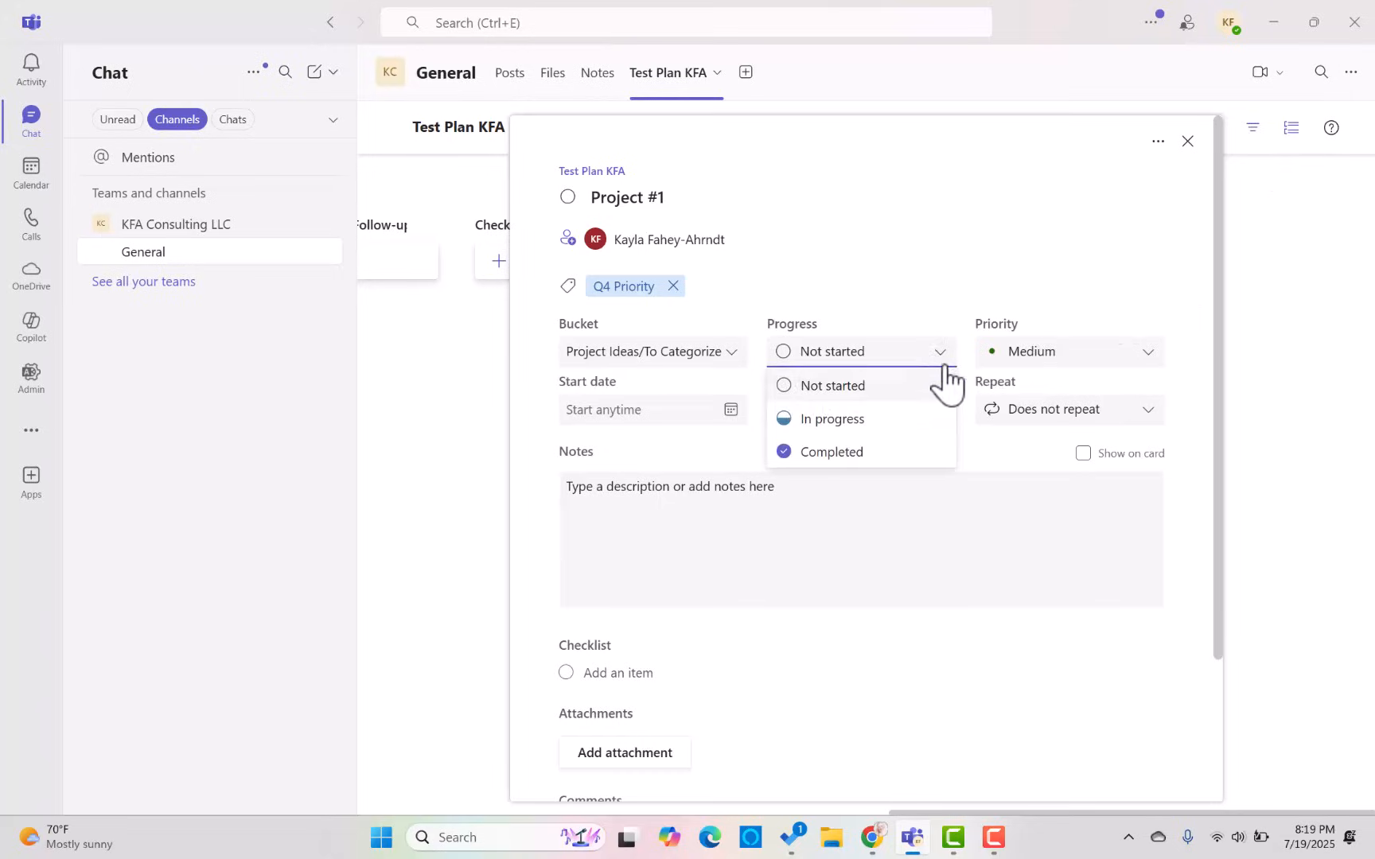
{"action": "left_click", "coordinate": [892, 452]}
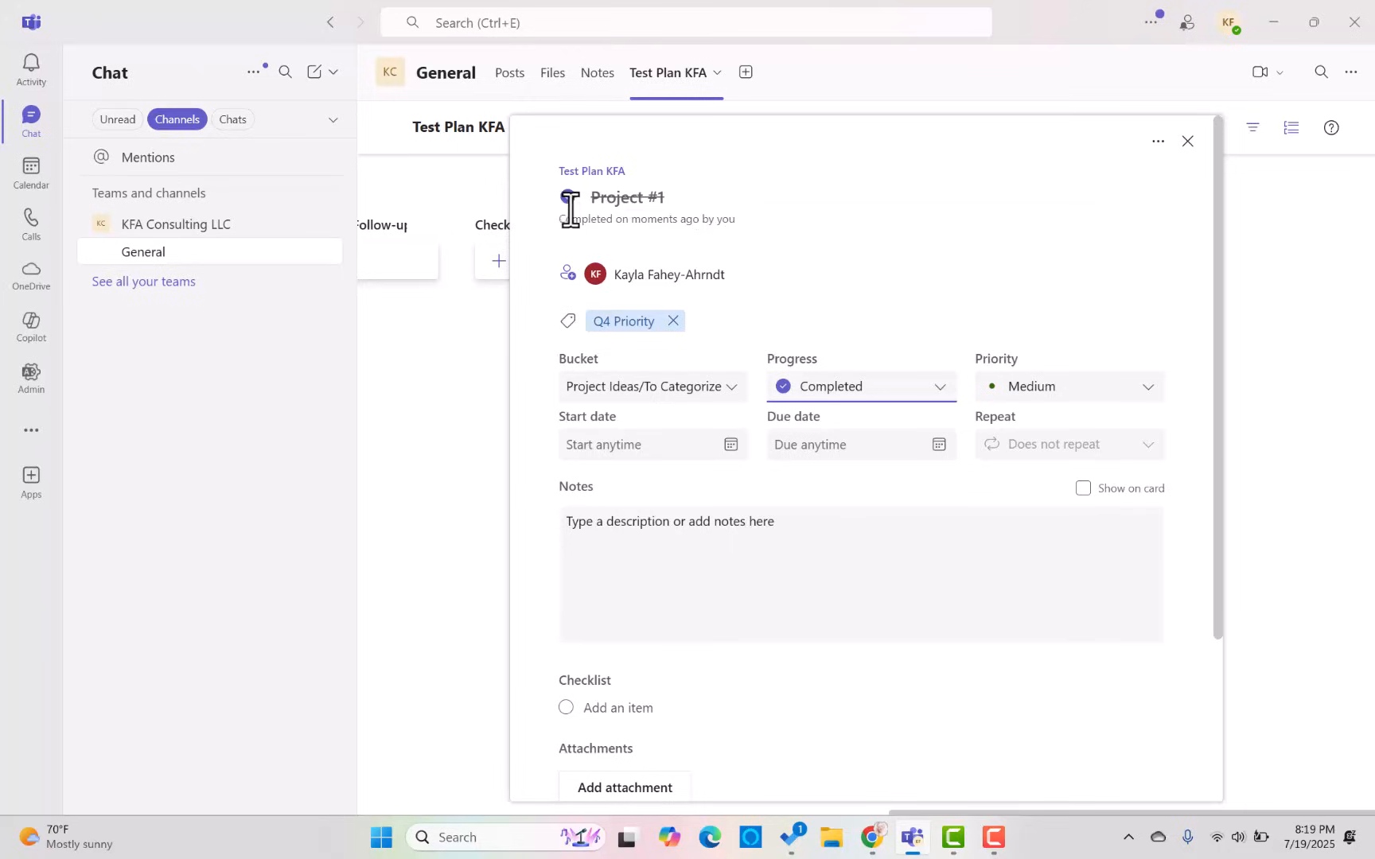
{"action": "left_click", "coordinate": [848, 402]}
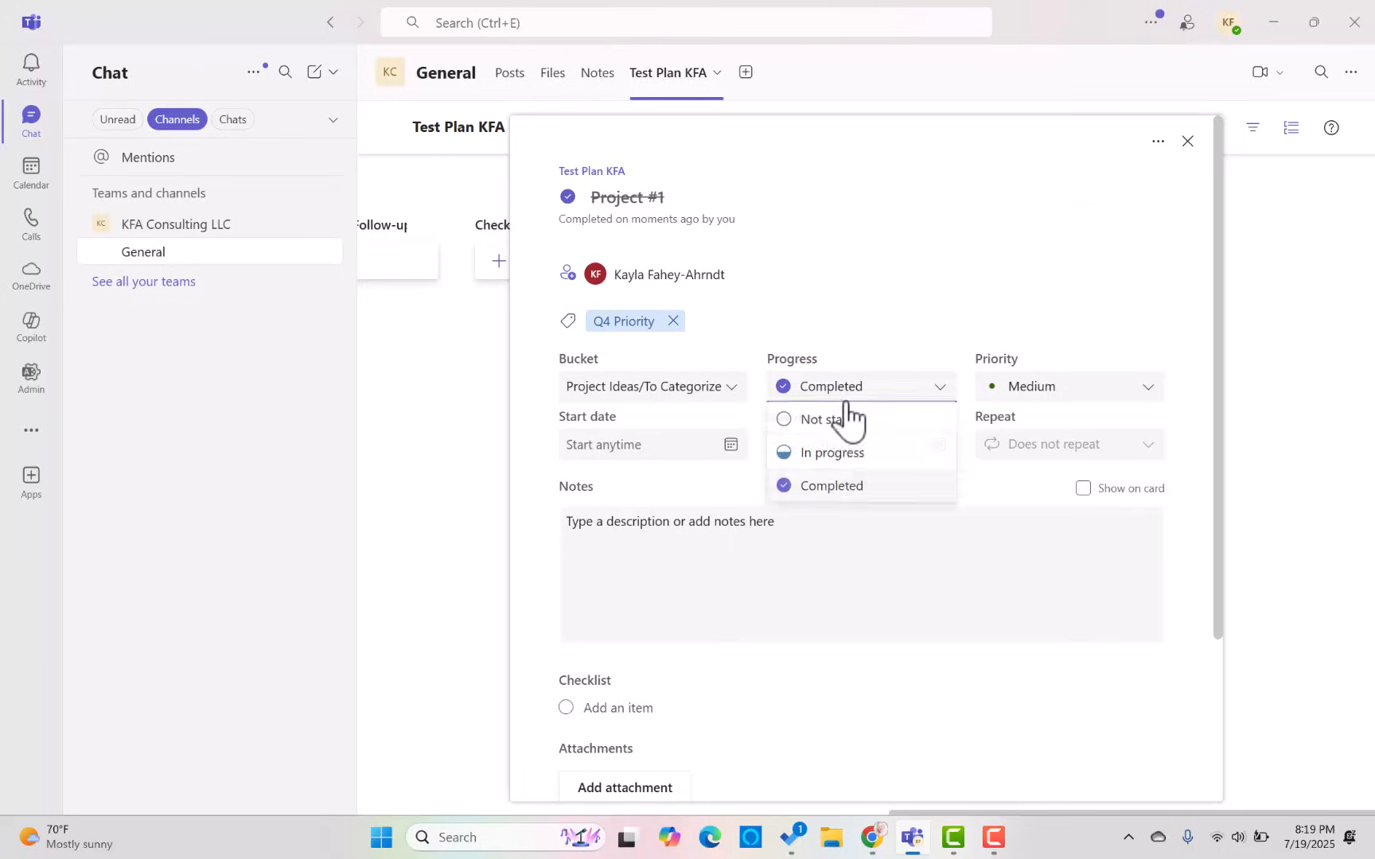
{"action": "left_click", "coordinate": [848, 454]}
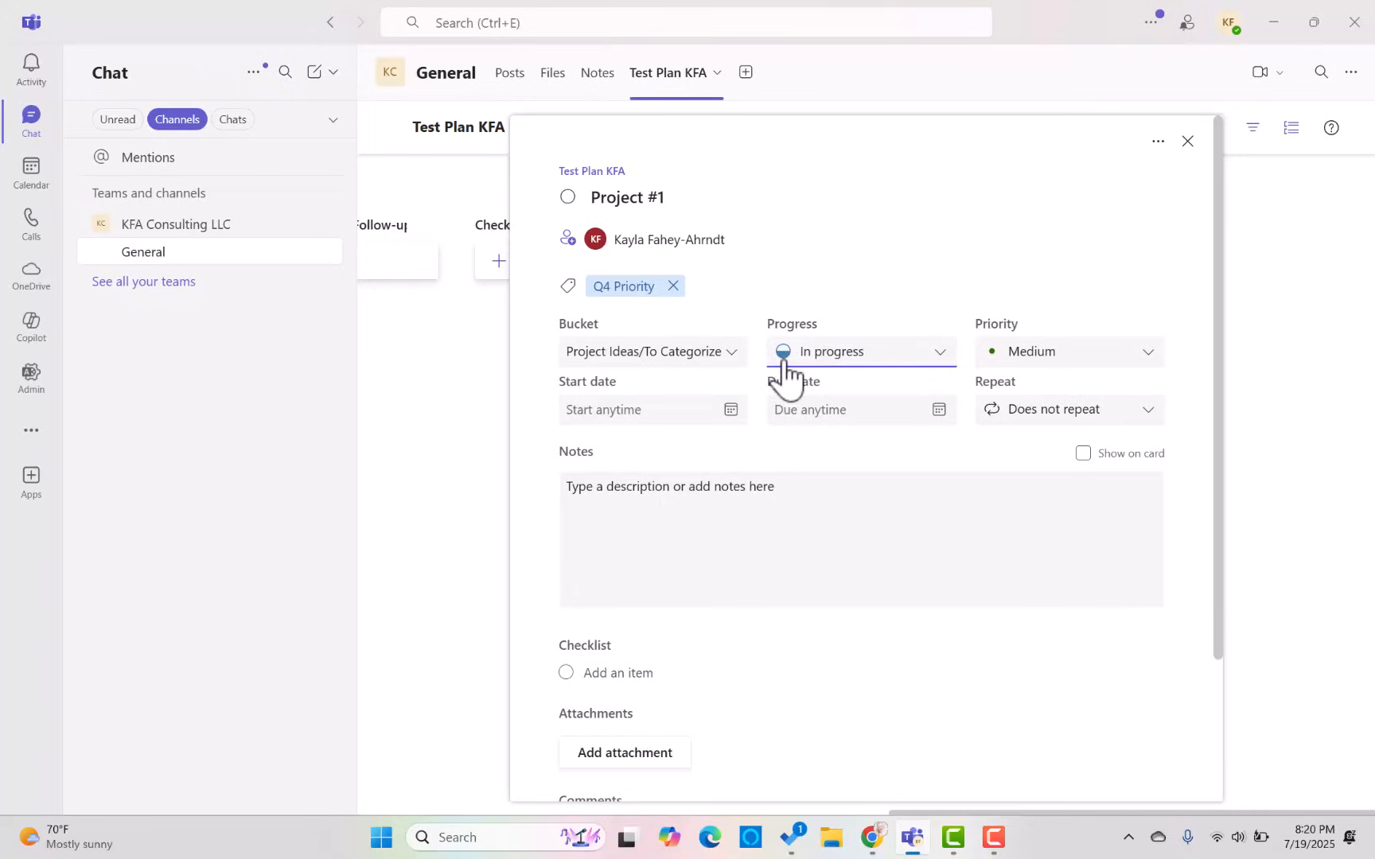
Set the Project #1 task's priority to Urgent and return to its card in the "Project Ideas/To Categorize" bucket
{"action": "left_click", "coordinate": [1108, 362]}
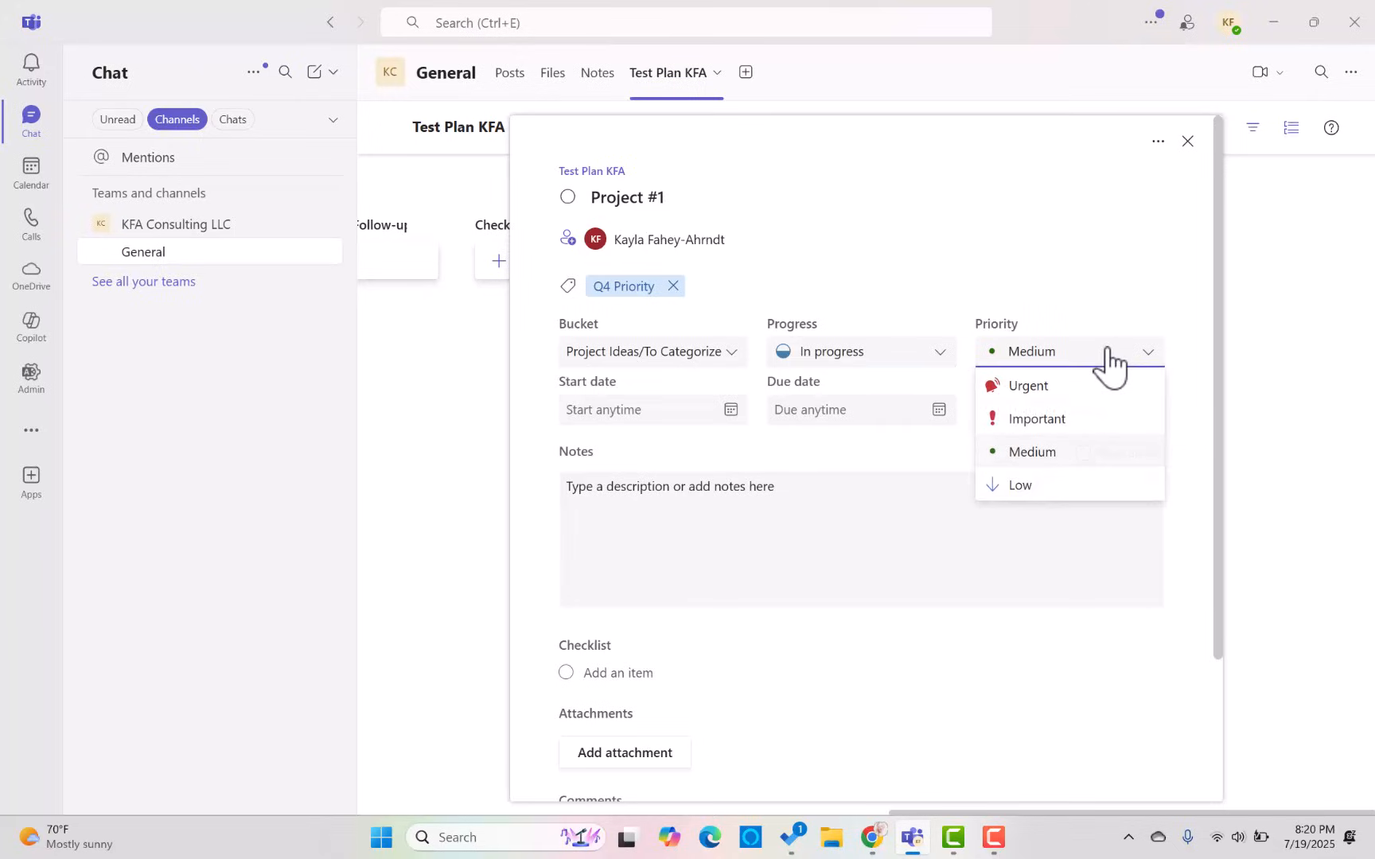
{"action": "left_click", "coordinate": [1102, 385]}
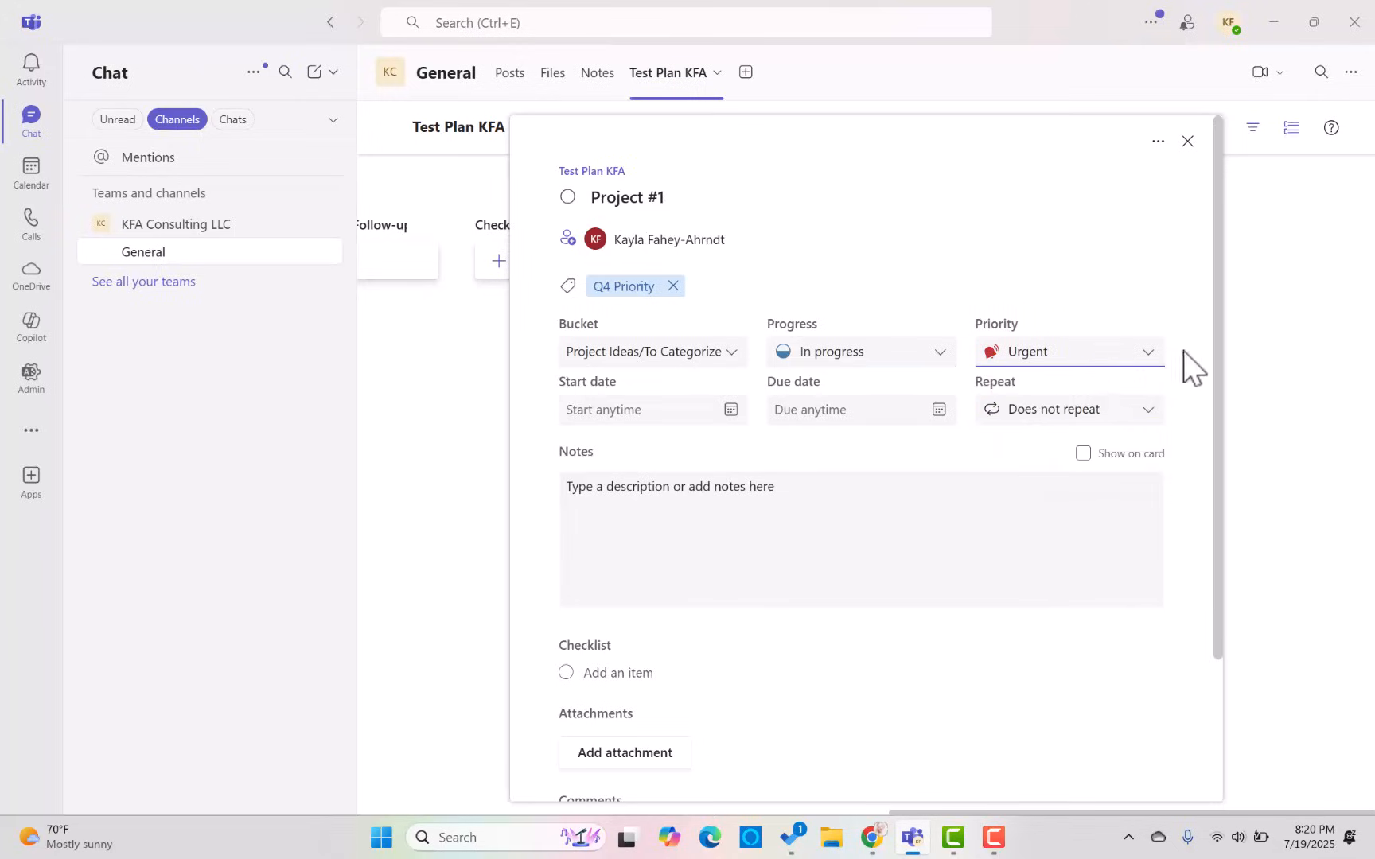
{"action": "left_click", "coordinate": [1263, 374]}
{"action": "left_click_drag", "start_coordinate": [966, 813], "coordinate": [421, 814]}
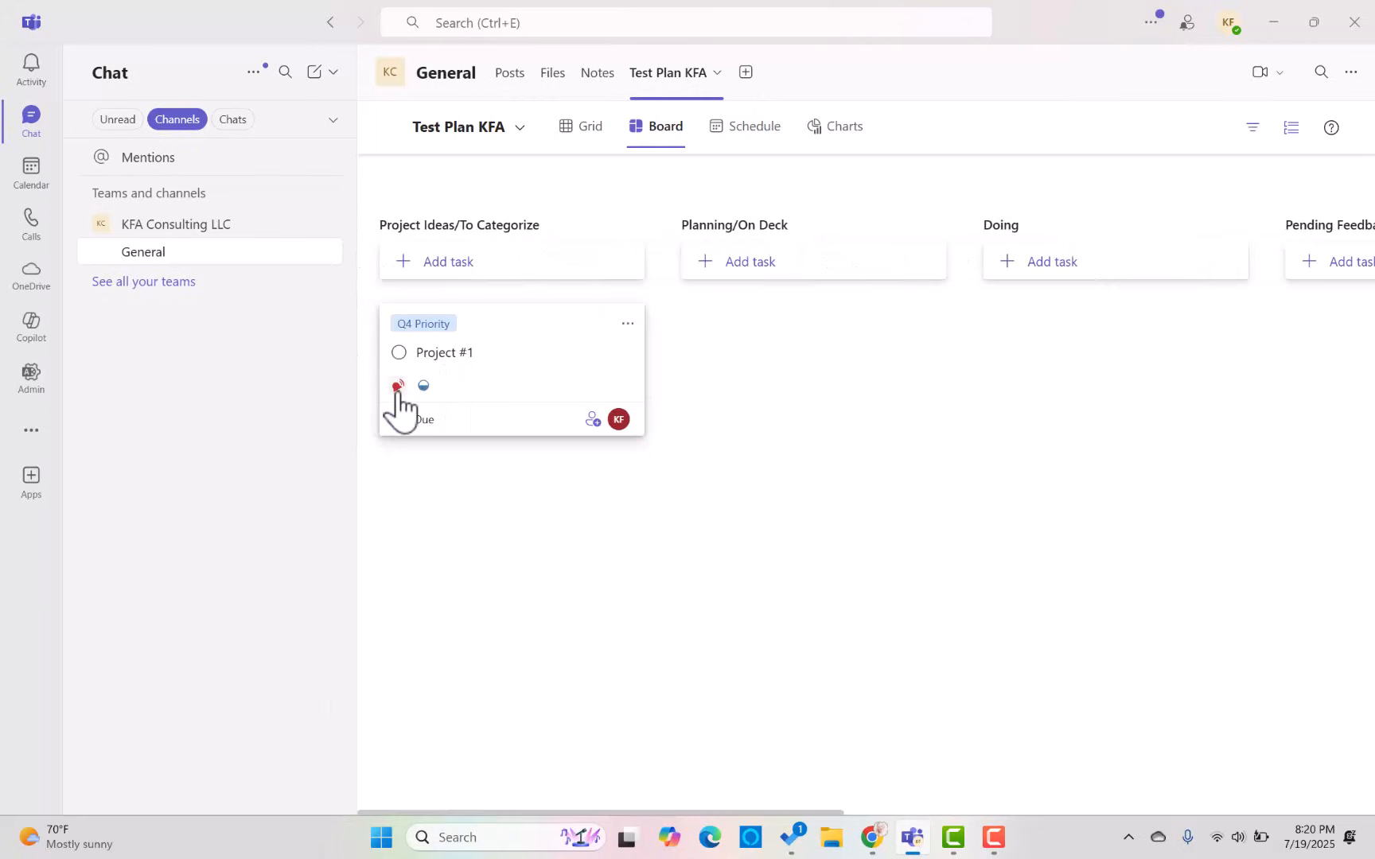
Change the Project #1 task's priority to Important in its details and close them
{"action": "left_click", "coordinate": [487, 402]}
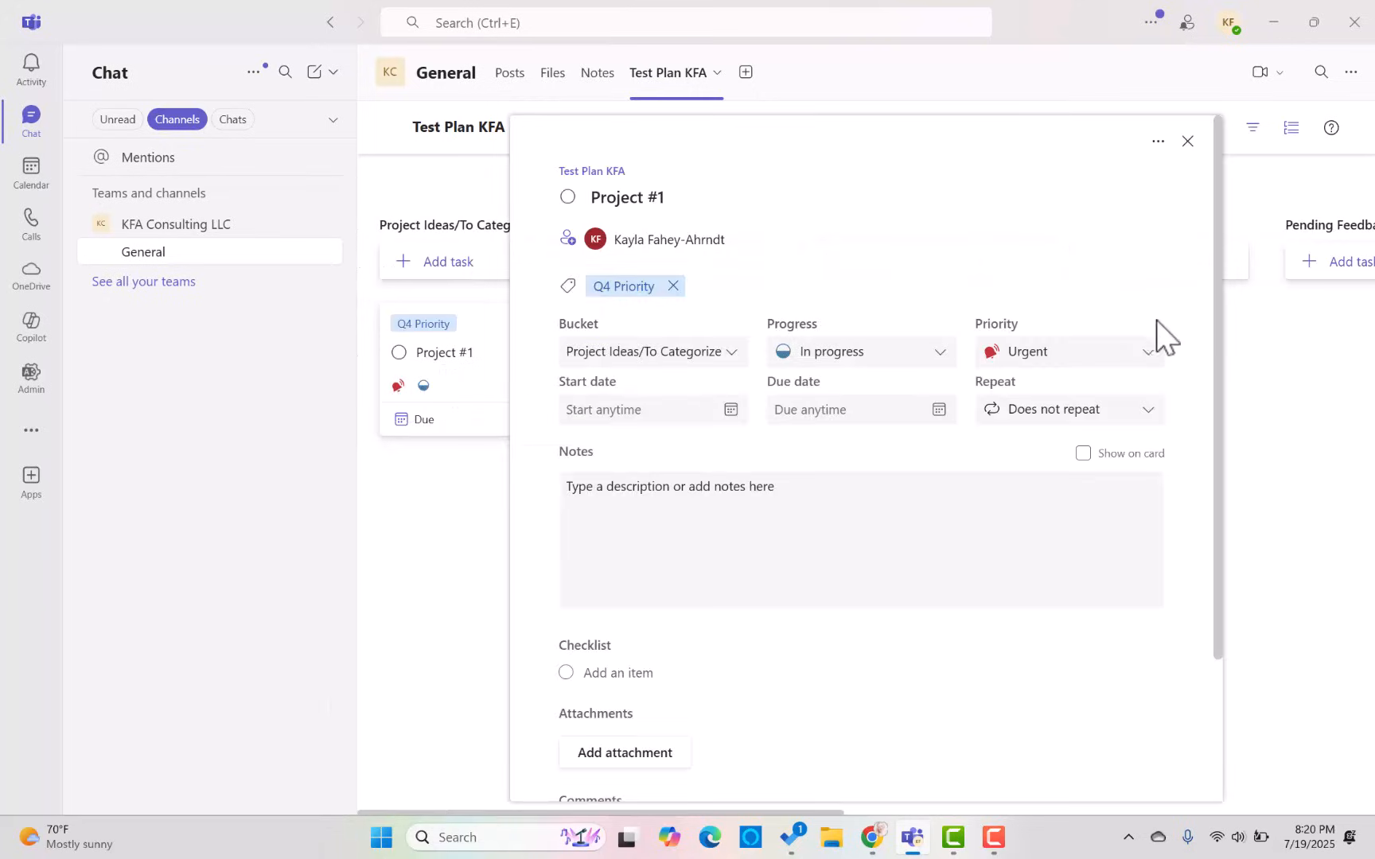
{"action": "left_click", "coordinate": [1111, 366]}
{"action": "left_click", "coordinate": [1094, 419]}
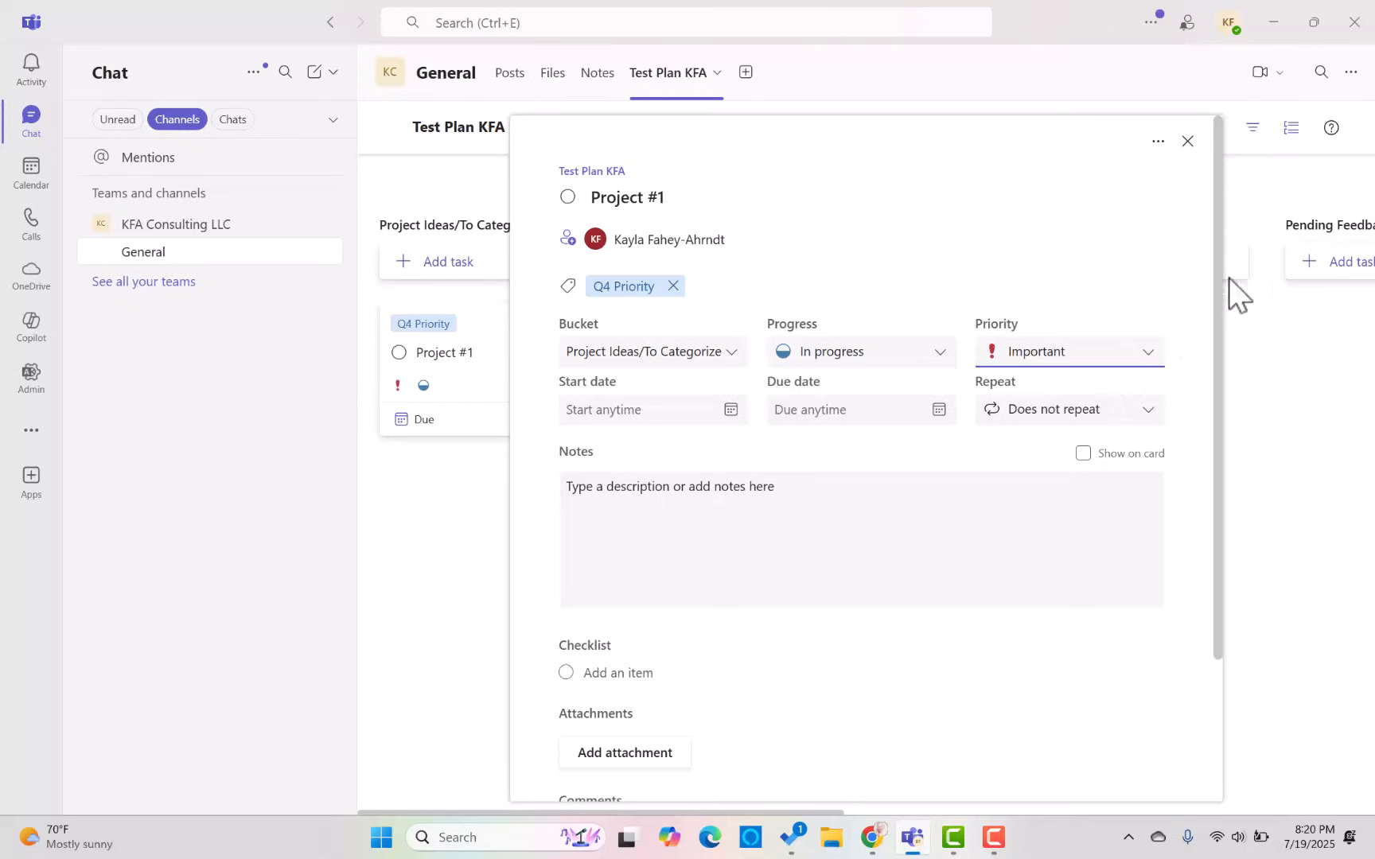
{"action": "left_click", "coordinate": [1188, 141]}
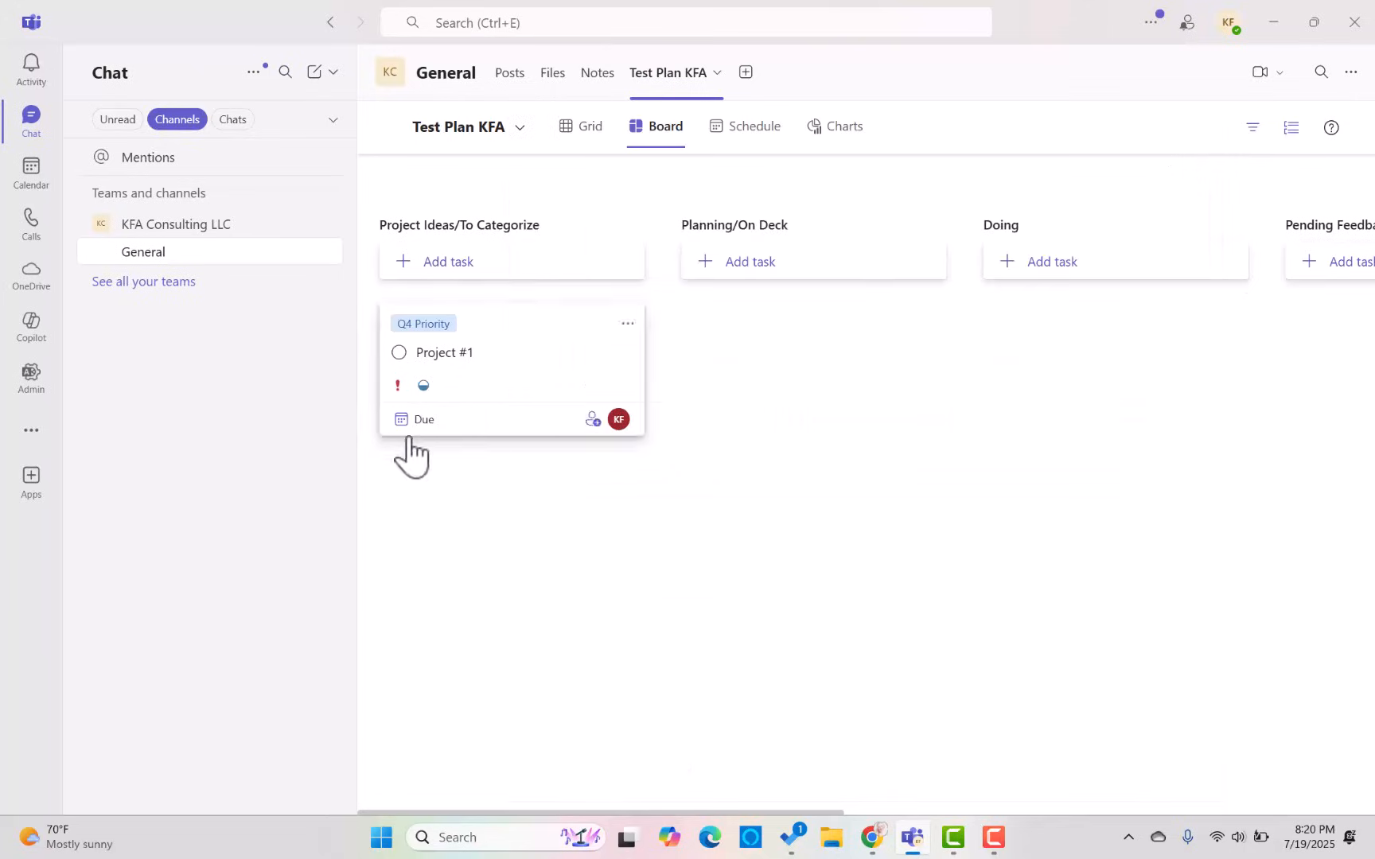
Reopen the Project #1 task, lower its priority to Low and close the details
{"action": "left_click", "coordinate": [454, 408]}
{"action": "left_click", "coordinate": [1096, 352]}
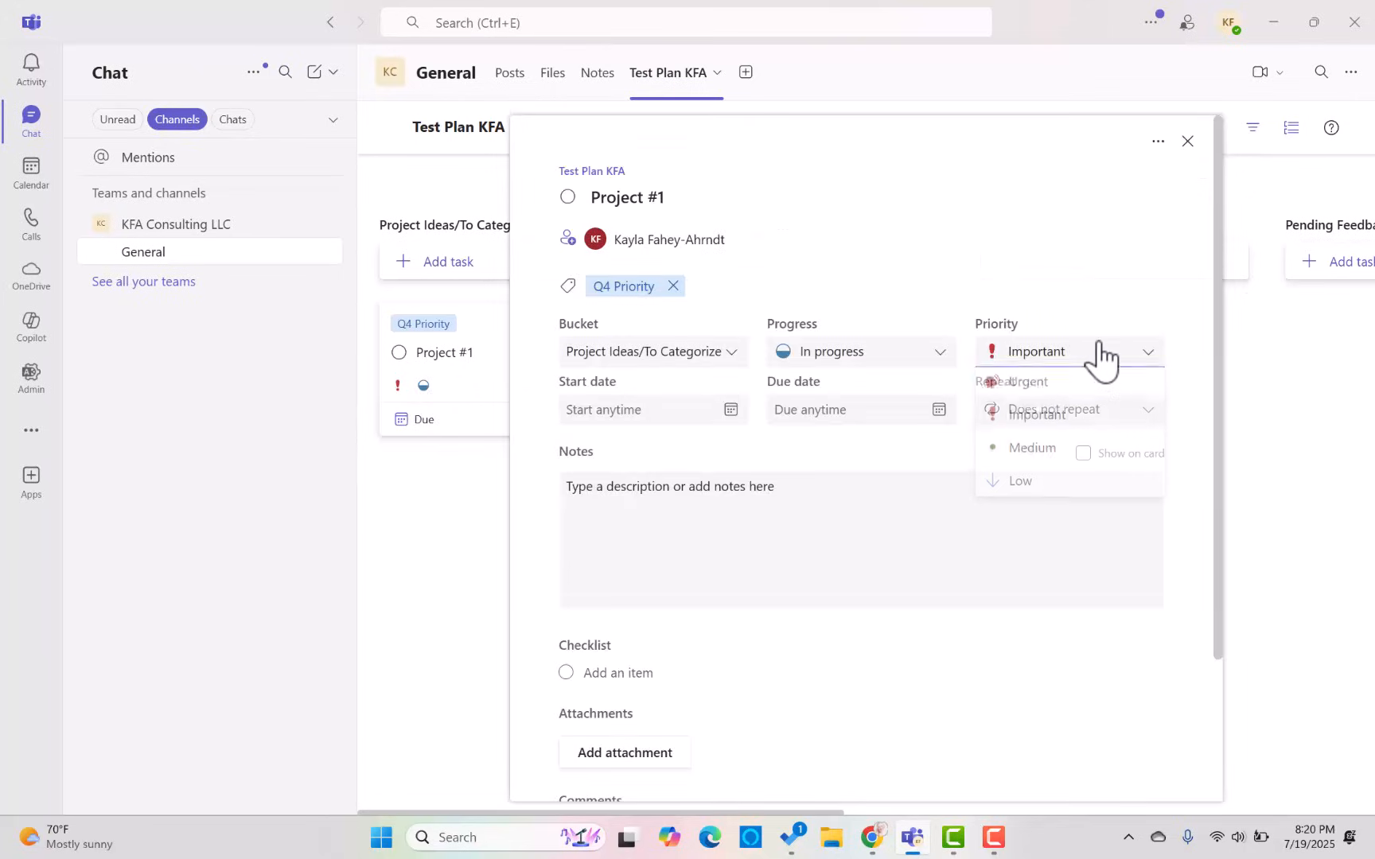
{"action": "left_click", "coordinate": [1074, 486]}
{"action": "left_click", "coordinate": [373, 559]}
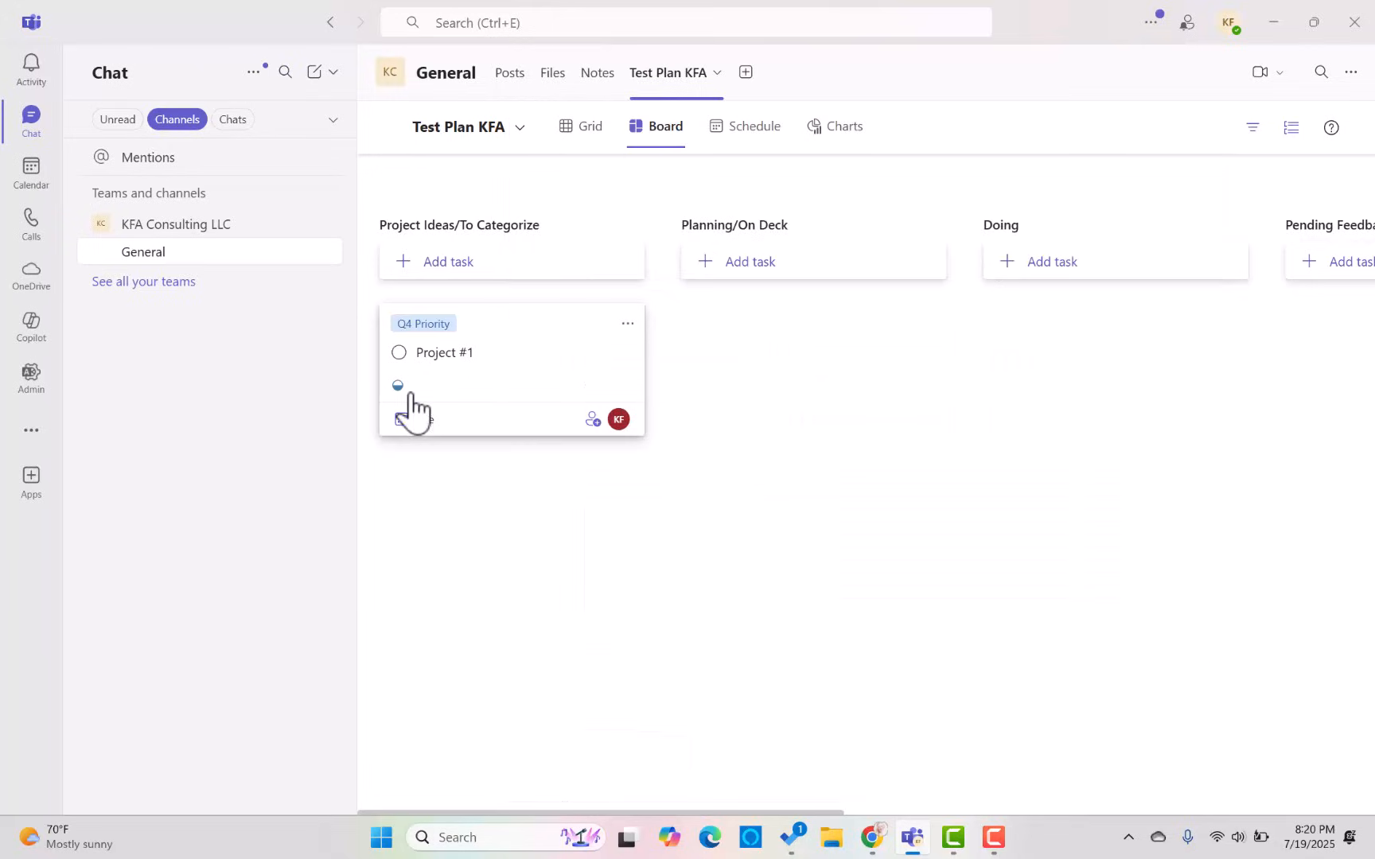
Set the Project #1 task's priority back to Urgent in its details
{"action": "left_click", "coordinate": [441, 405]}
{"action": "left_click", "coordinate": [1062, 354]}
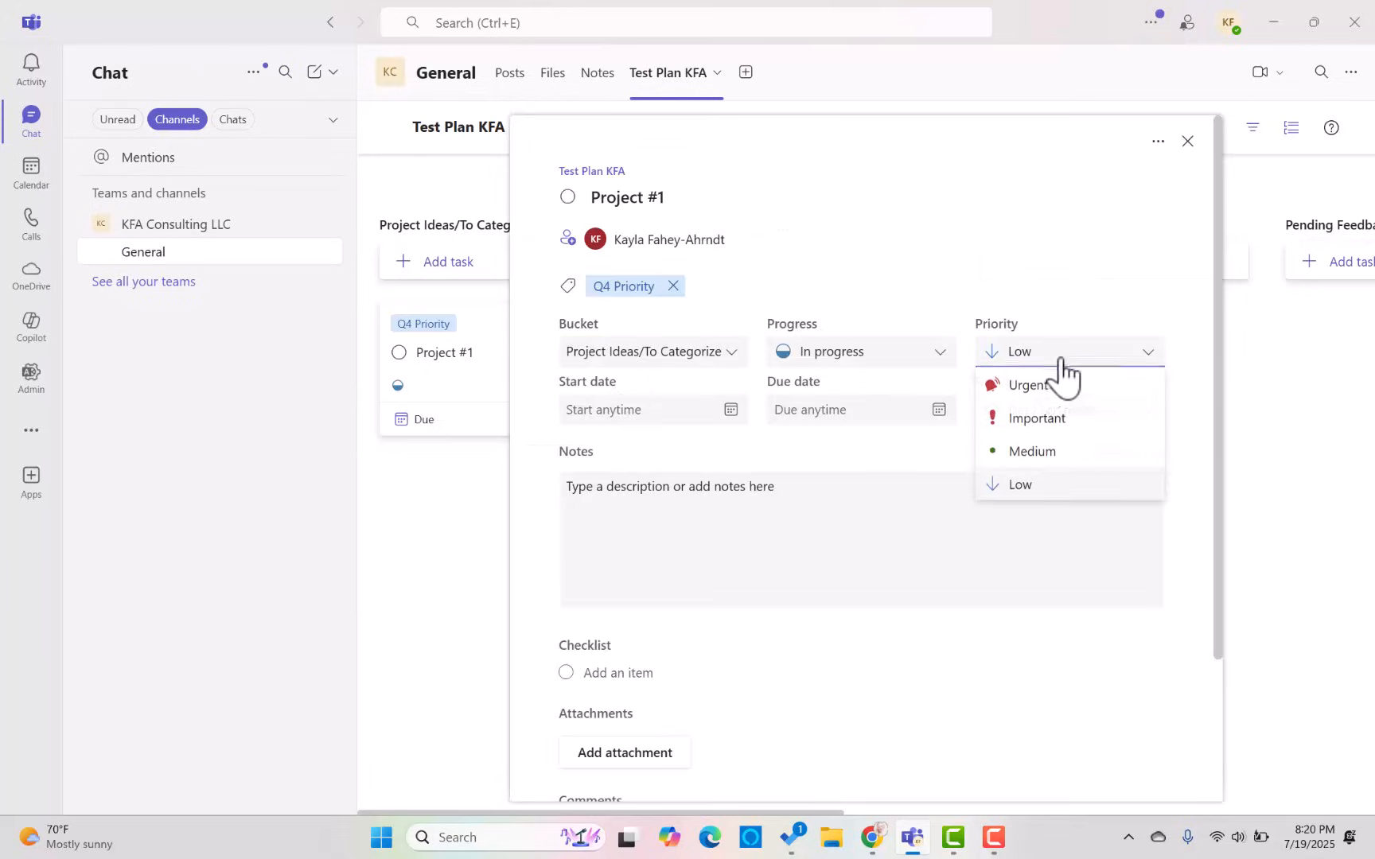
{"action": "left_click", "coordinate": [1047, 389]}
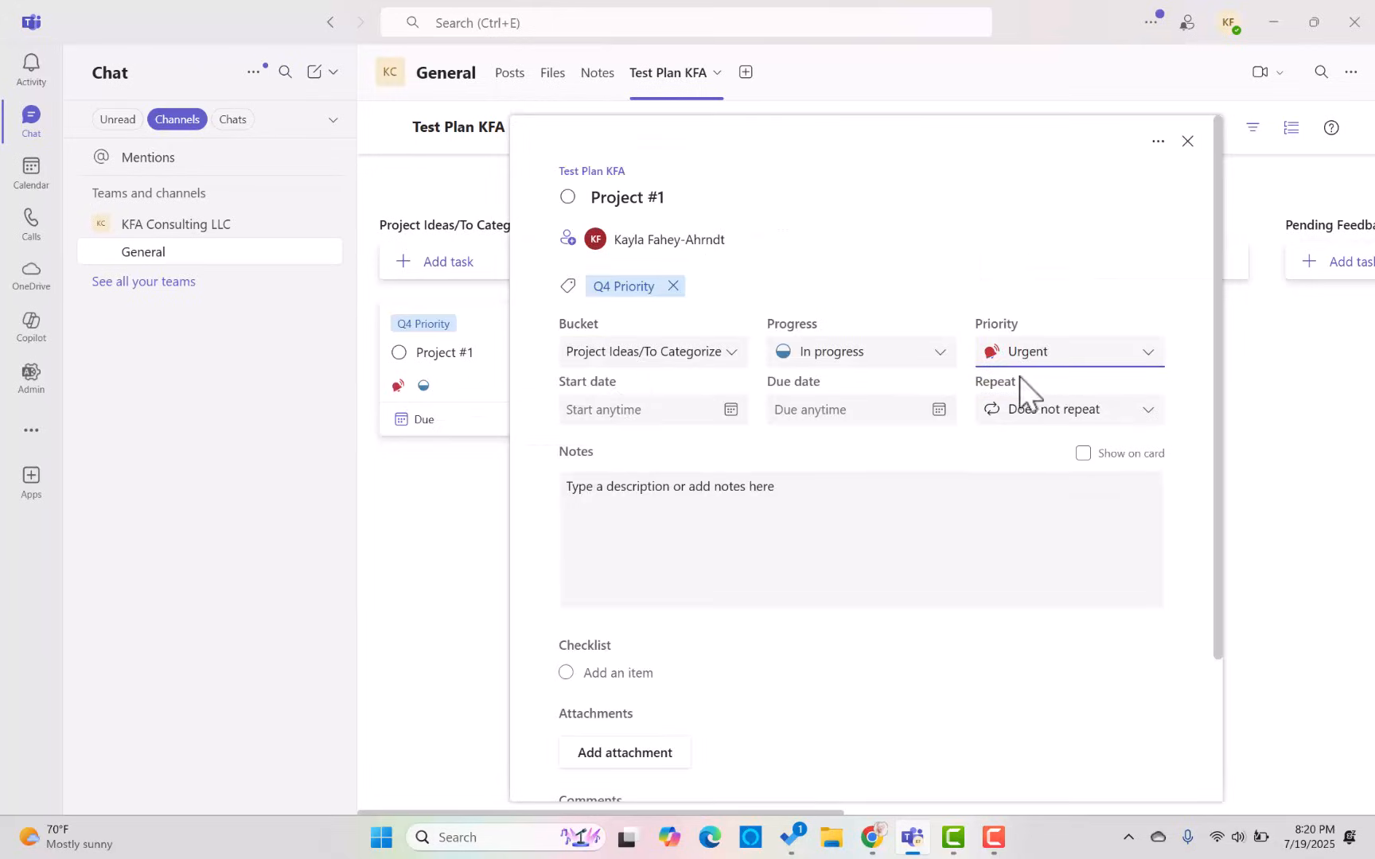
Set the Project #1 task's start date to 07/19/2025 and its due date to 07/26/2025
{"action": "left_click", "coordinate": [730, 409]}
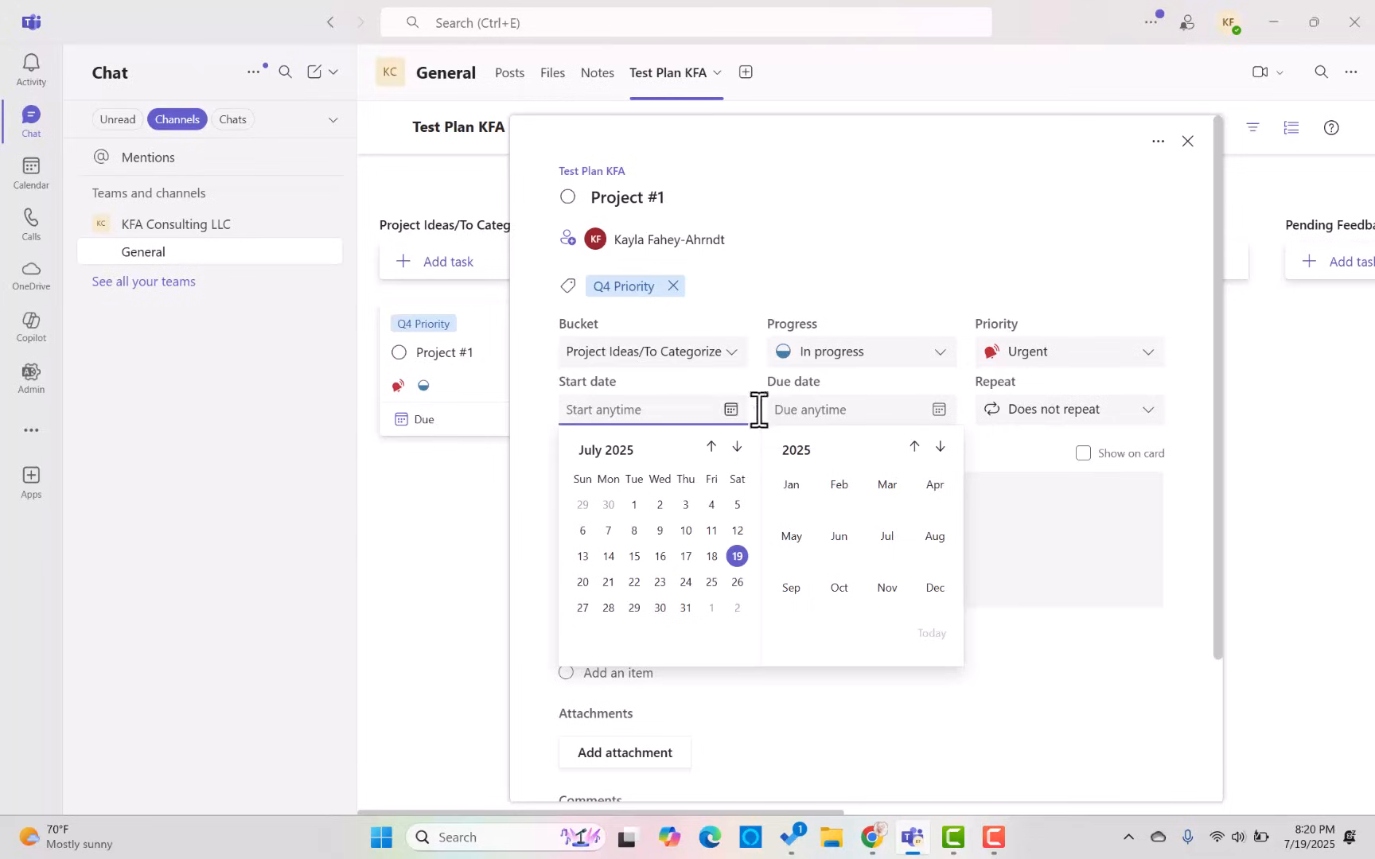
{"action": "left_click", "coordinate": [737, 556]}
{"action": "left_click", "coordinate": [938, 408]}
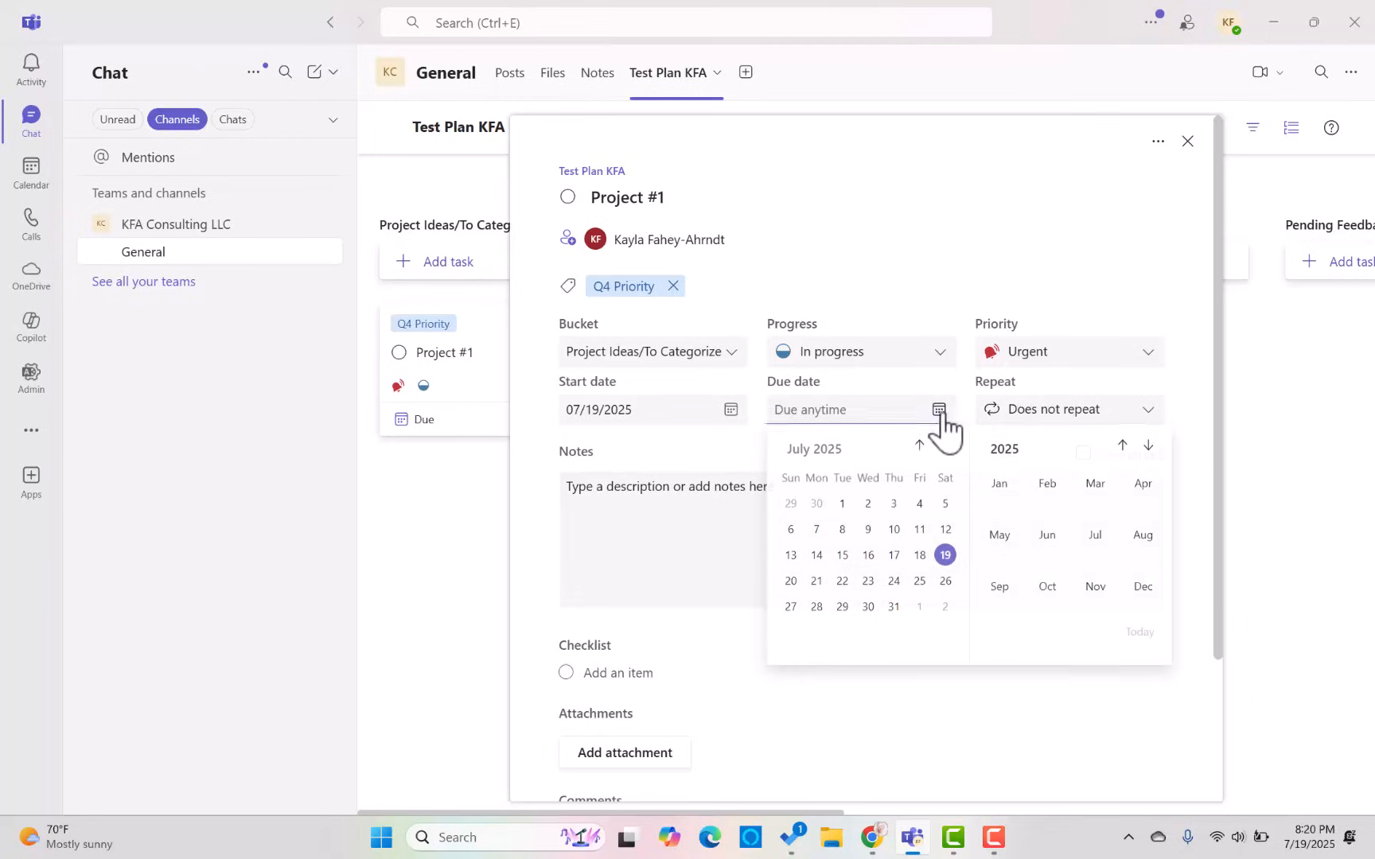
{"action": "left_click", "coordinate": [946, 585]}
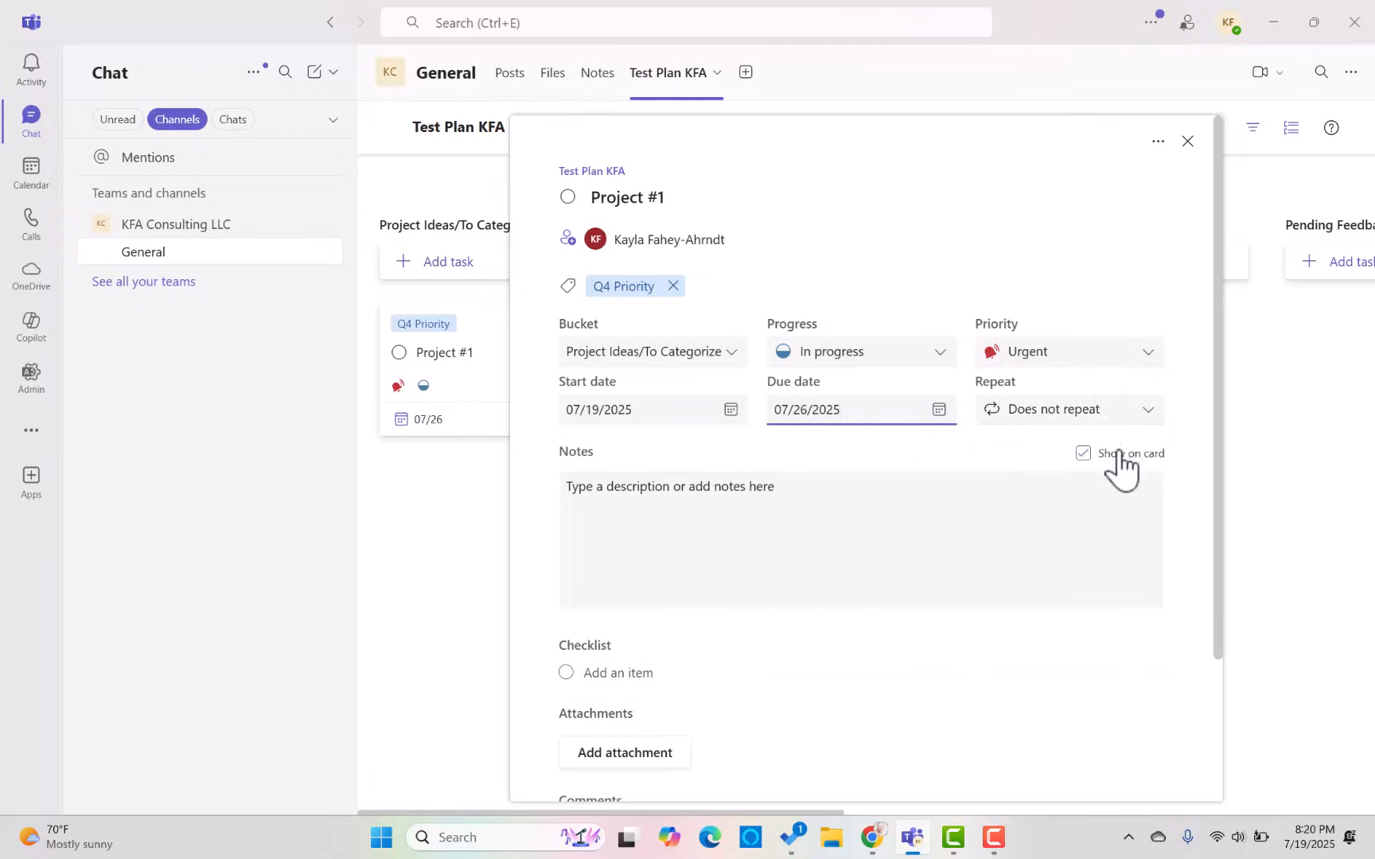
Review the repeat options for the Project #1 task without choosing one and close its details
{"action": "left_click", "coordinate": [1143, 408]}
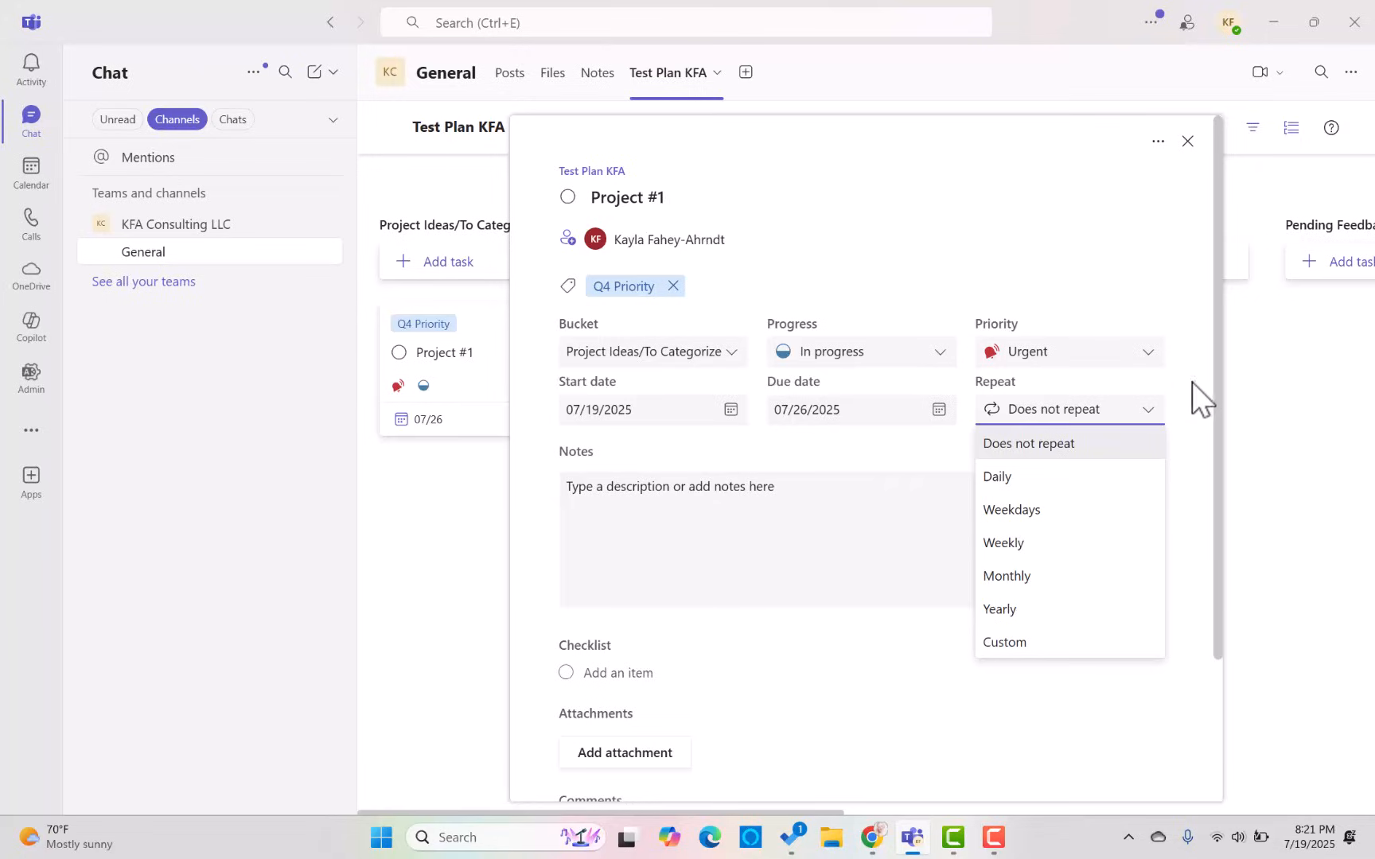
{"action": "left_click", "coordinate": [1189, 294]}
{"action": "left_click", "coordinate": [1187, 141]}
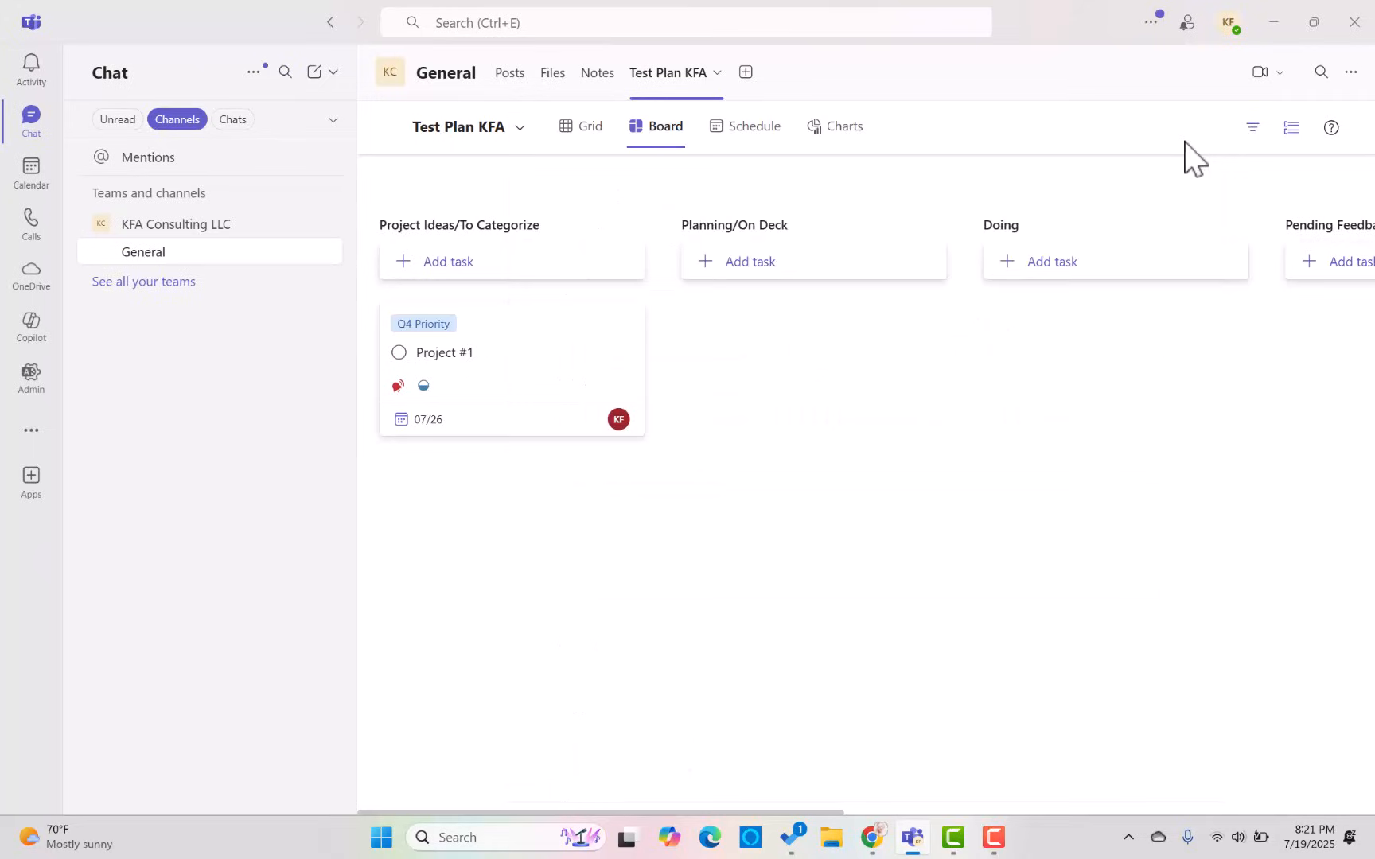
Change the due date on the Project #1 card to 07/18/2025, and after that to 07/19/2025
{"action": "left_click", "coordinate": [428, 420]}
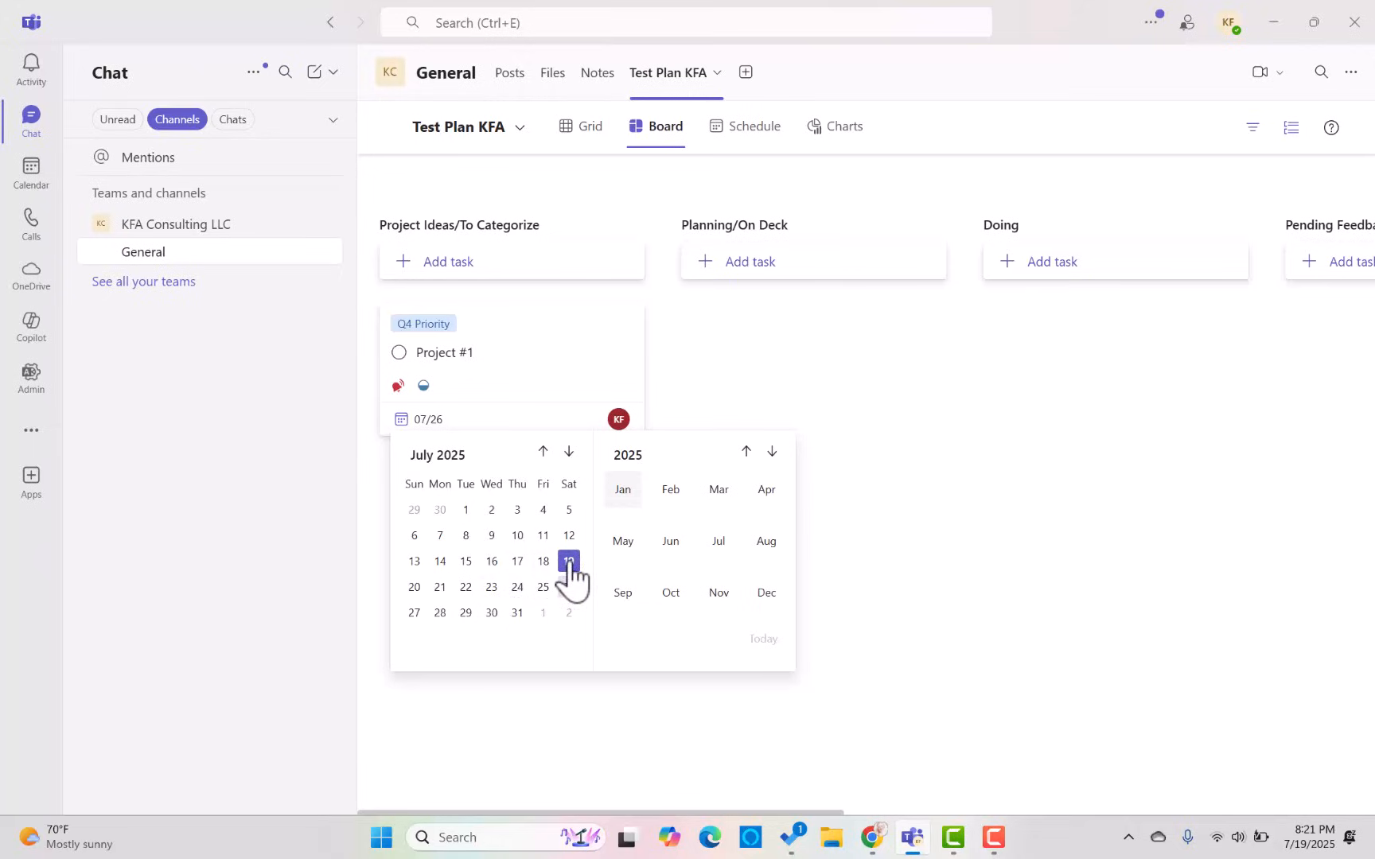
{"action": "left_click", "coordinate": [542, 562]}
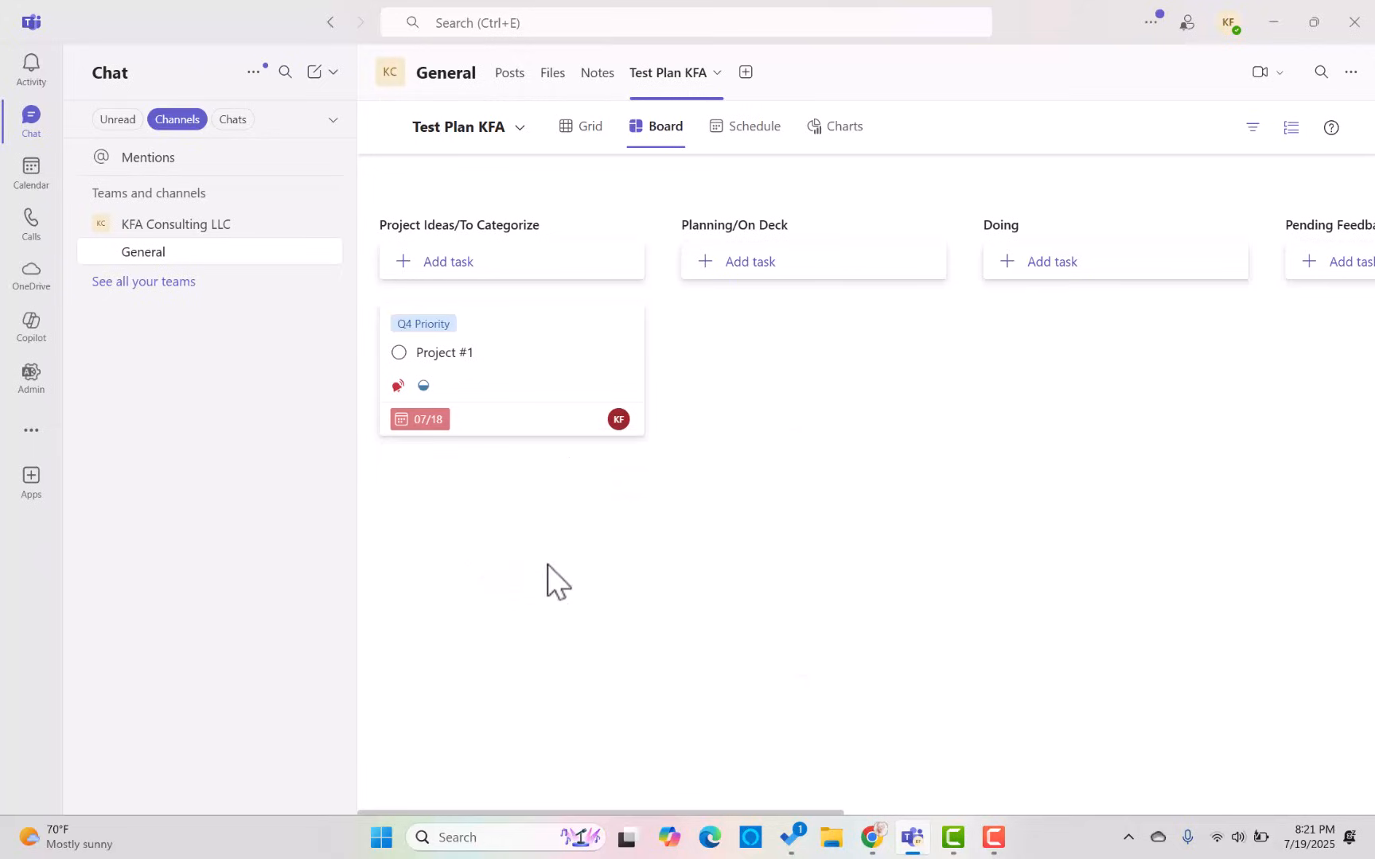
{"action": "left_click", "coordinate": [443, 424]}
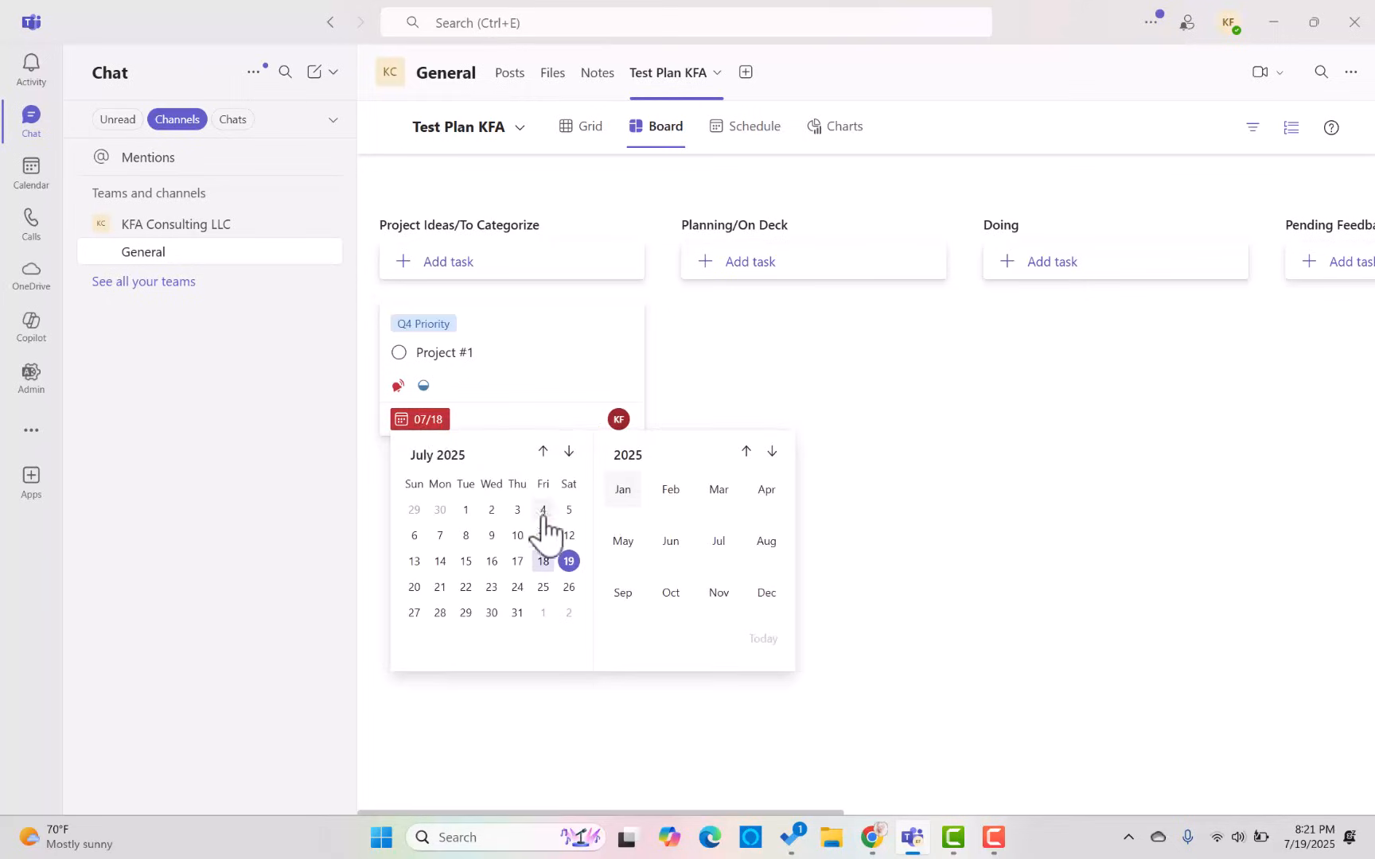
{"action": "left_click", "coordinate": [570, 560]}
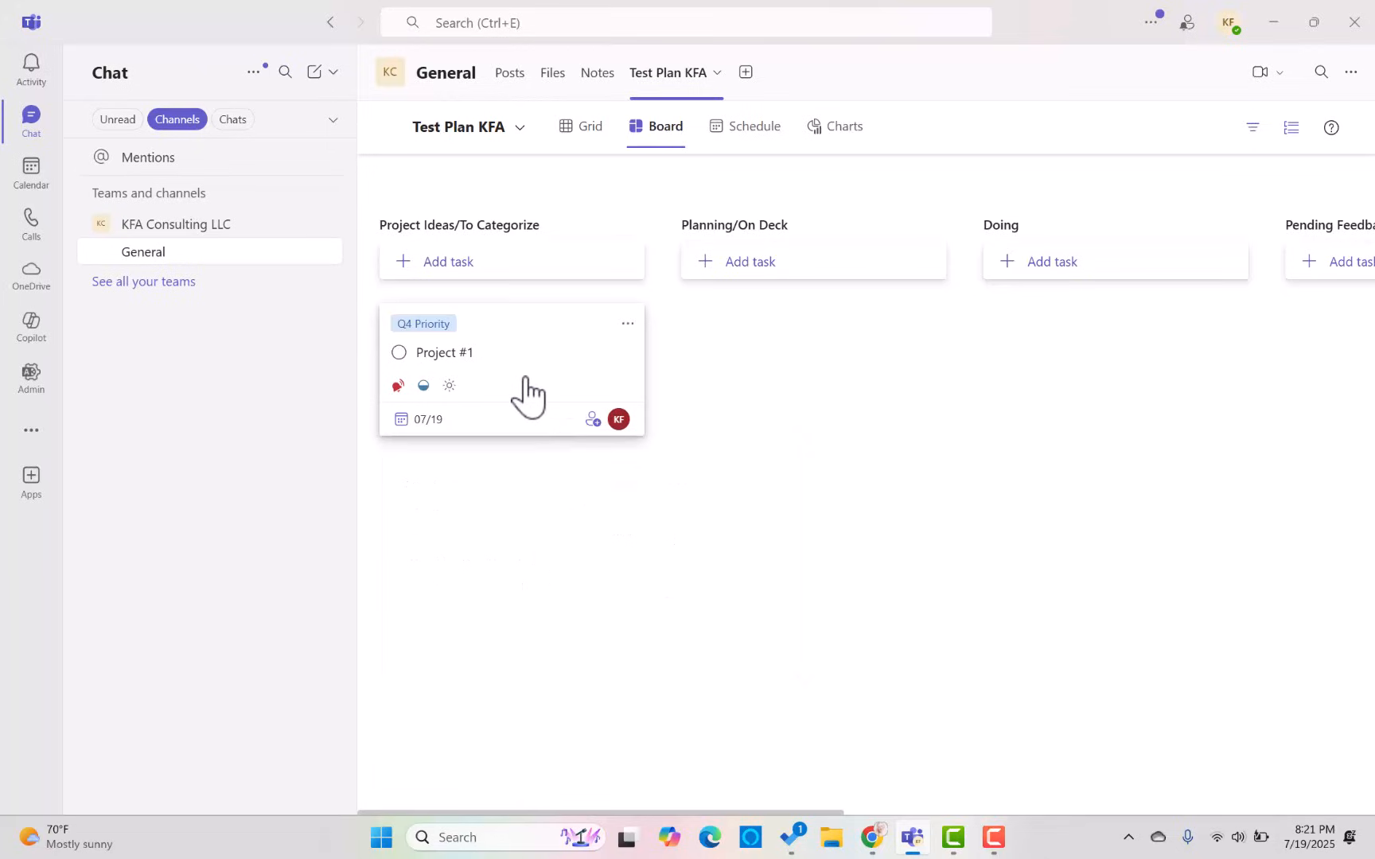
Add the note "We type notes here, you can put links here." to Project #1, show it on the card and close the details
{"action": "left_click", "coordinate": [451, 390]}
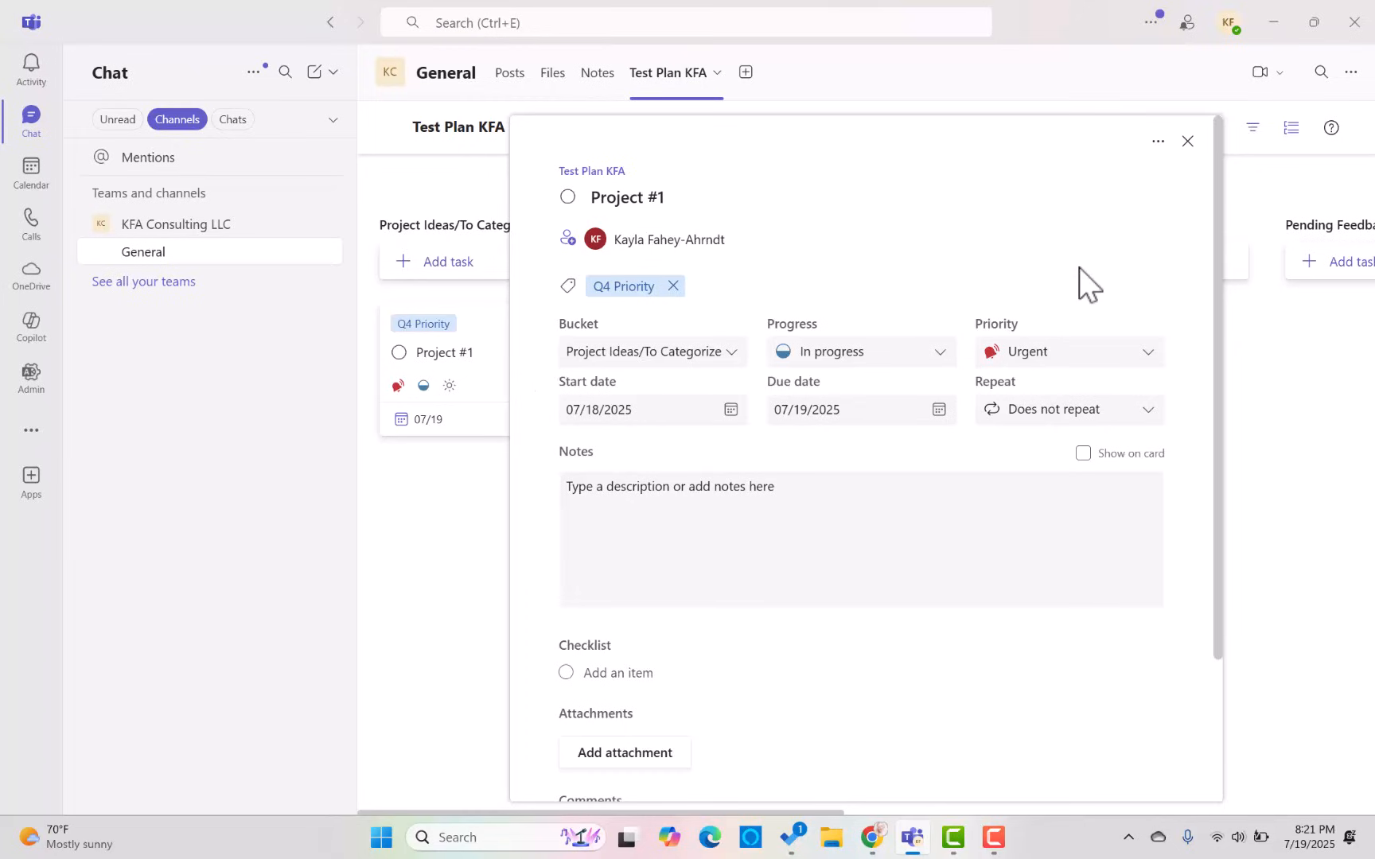
{"action": "scroll", "coordinate": [1111, 278], "scroll_direction": "down", "scroll_amount": 1}
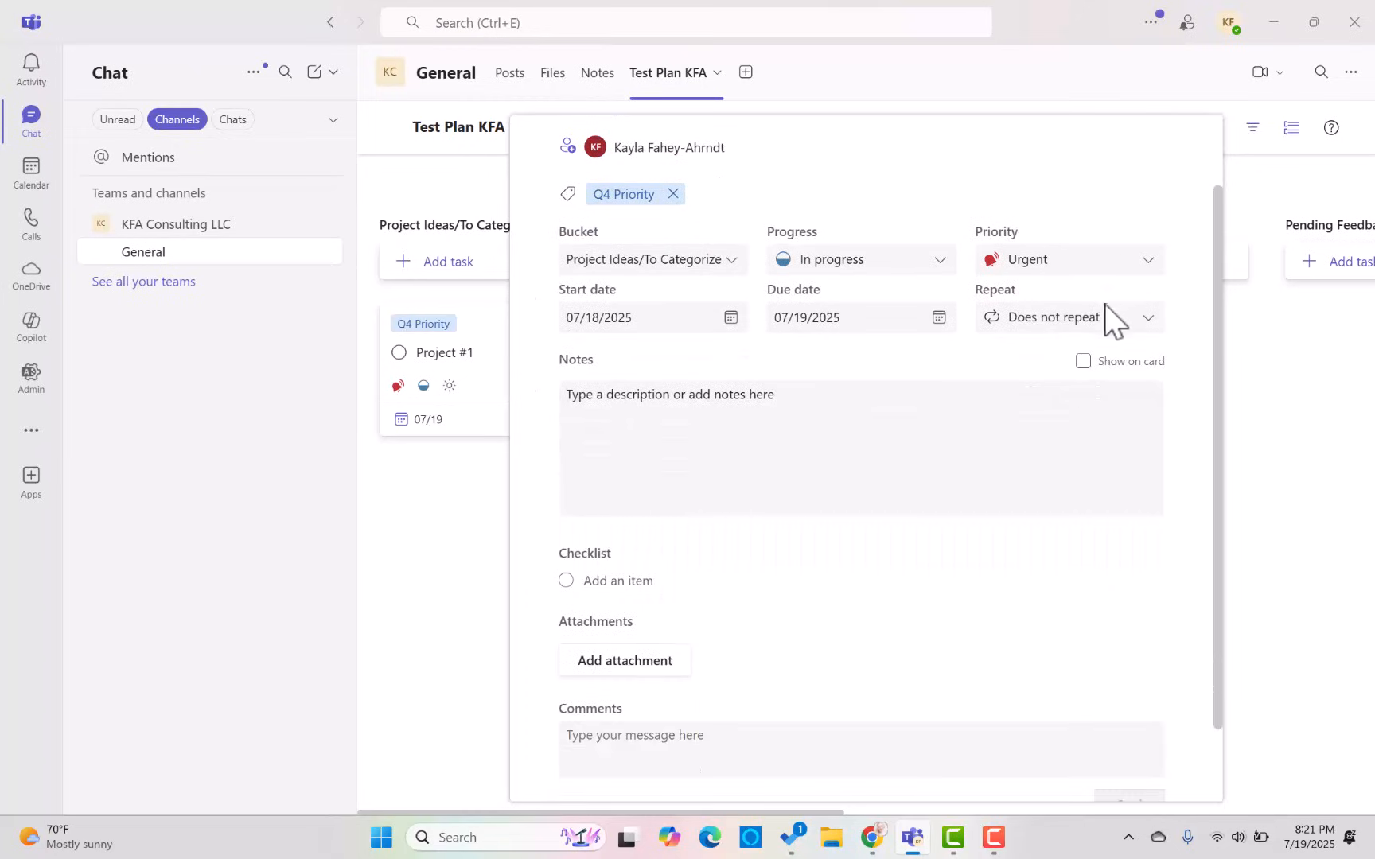
{"action": "left_click", "coordinate": [612, 408]}
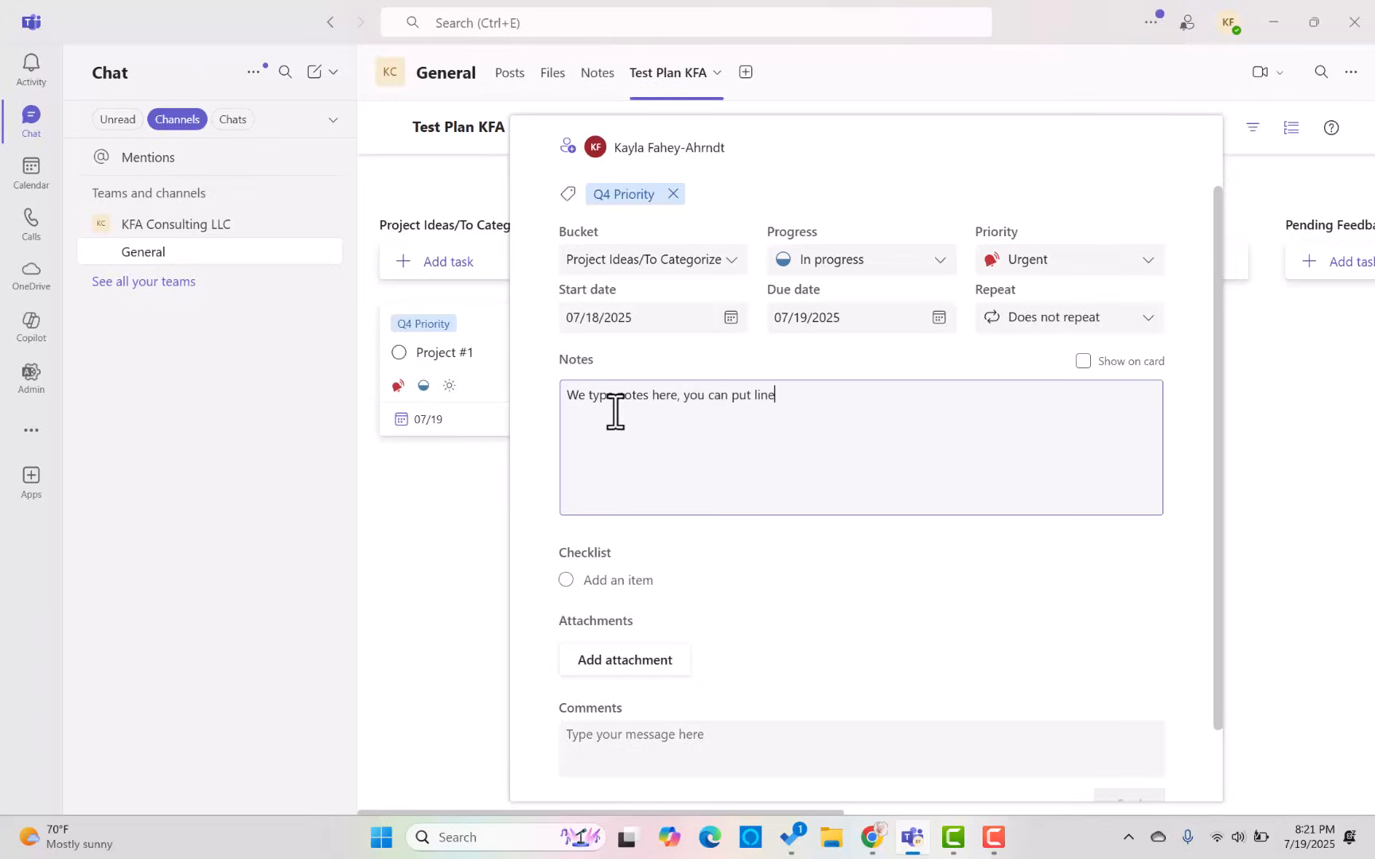
{"action": "left_click", "coordinate": [1028, 632]}
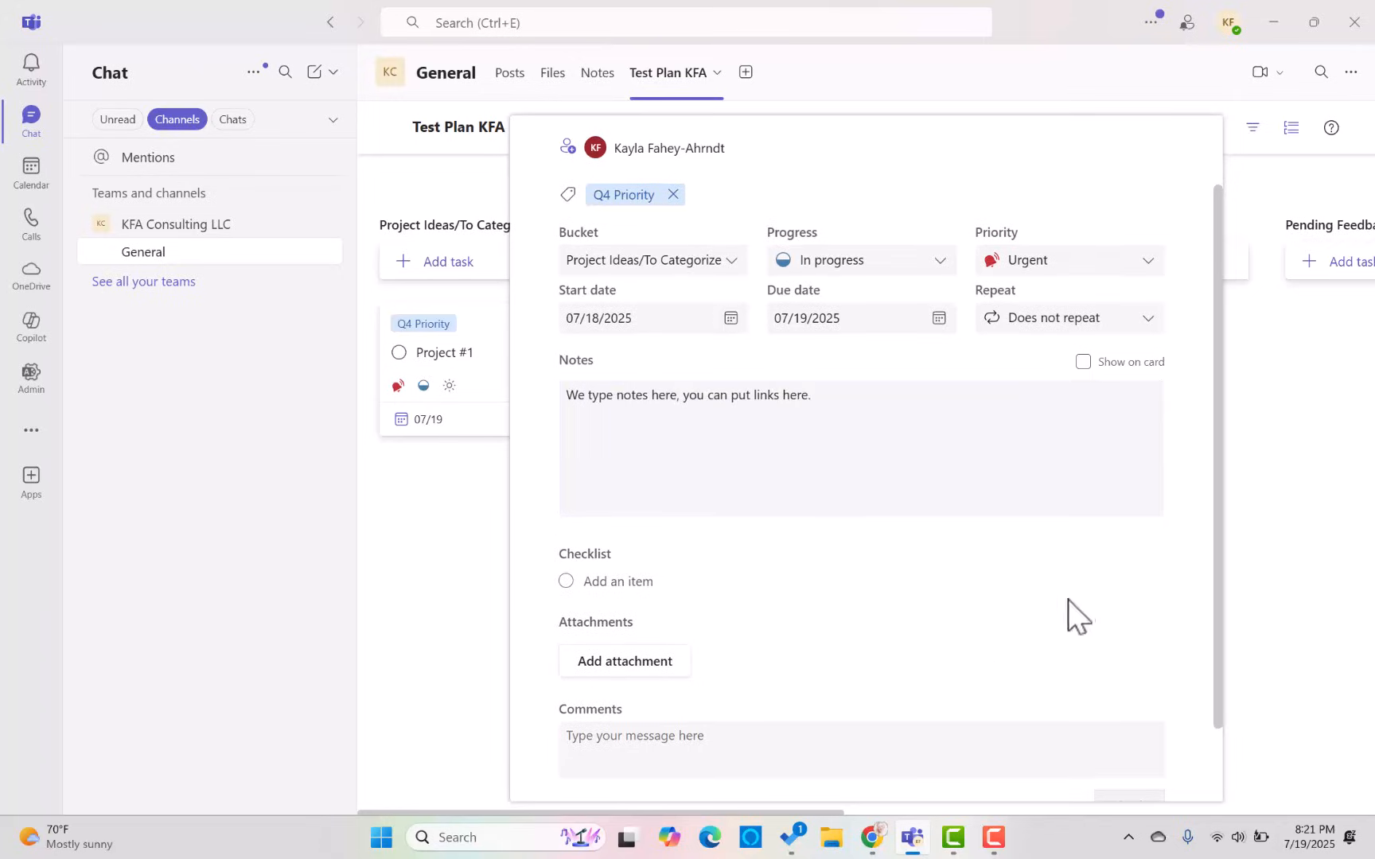
{"action": "left_click", "coordinate": [1100, 364]}
{"action": "left_click", "coordinate": [482, 556]}
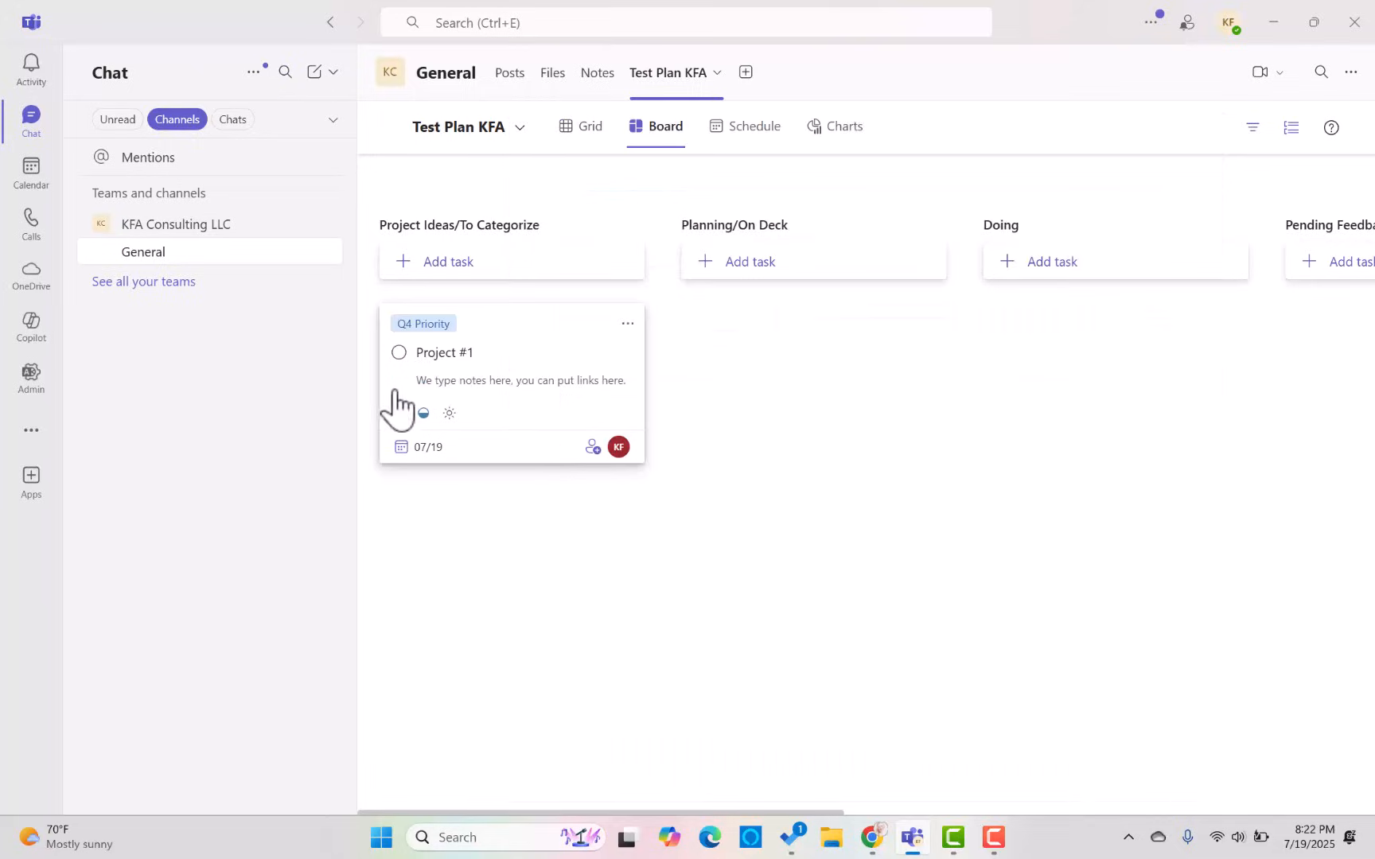
Reopen the Project #1 details and toggle the notes' Show on card option, leaving it turned off
{"action": "left_click", "coordinate": [586, 414]}
{"action": "left_click", "coordinate": [1085, 456]}
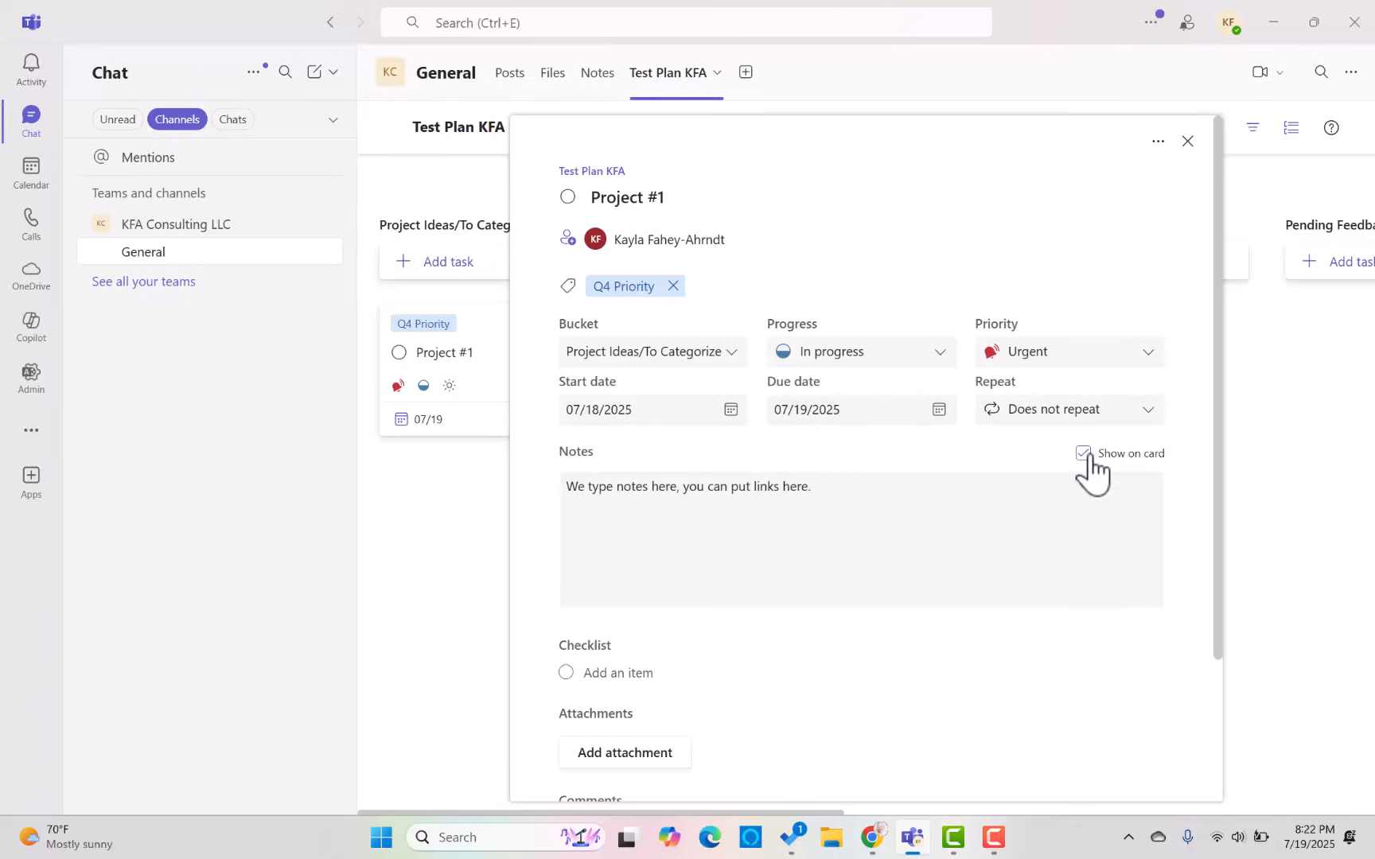
{"action": "left_click", "coordinate": [1085, 455]}
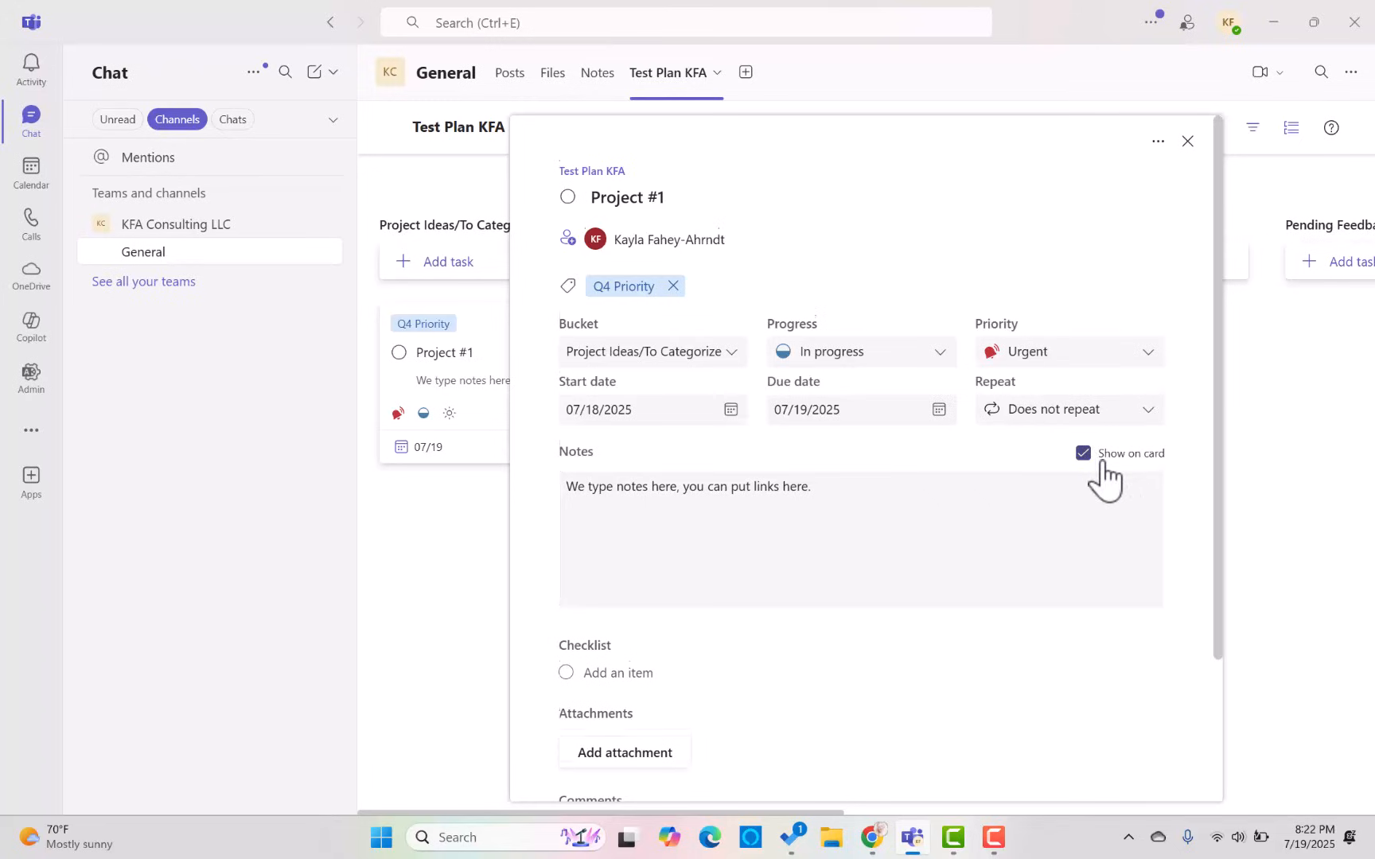
{"action": "scroll", "coordinate": [1104, 401], "scroll_direction": "down", "scroll_amount": 1}
{"action": "left_click", "coordinate": [1082, 360]}
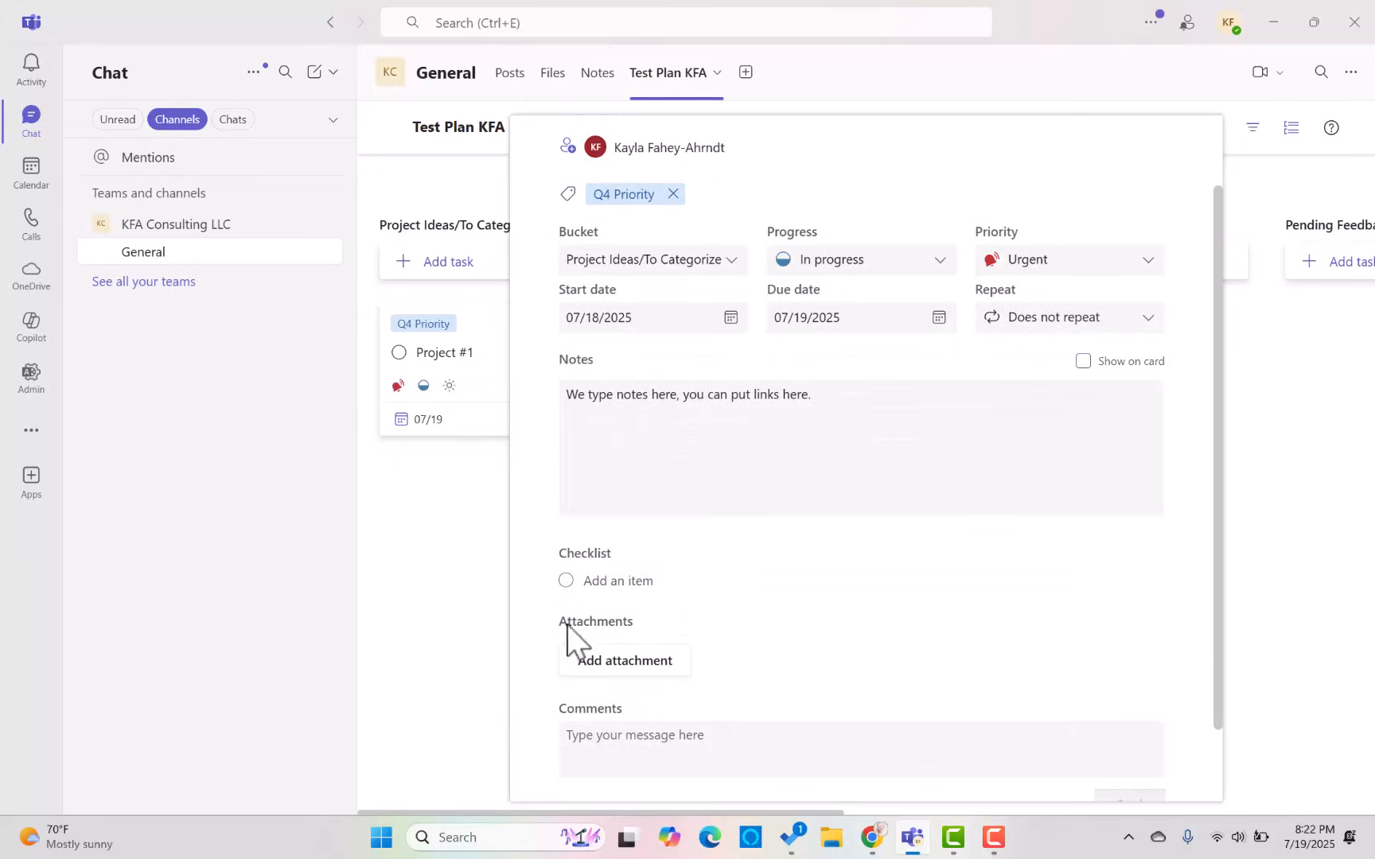
Add checklist items "Subtask #1", "Subtask #2" and "Subtask #3 - There are a limited number of characters for this subtask", followed by a row of periods
{"action": "scroll", "coordinate": [637, 549], "scroll_direction": "down", "scroll_amount": 1}
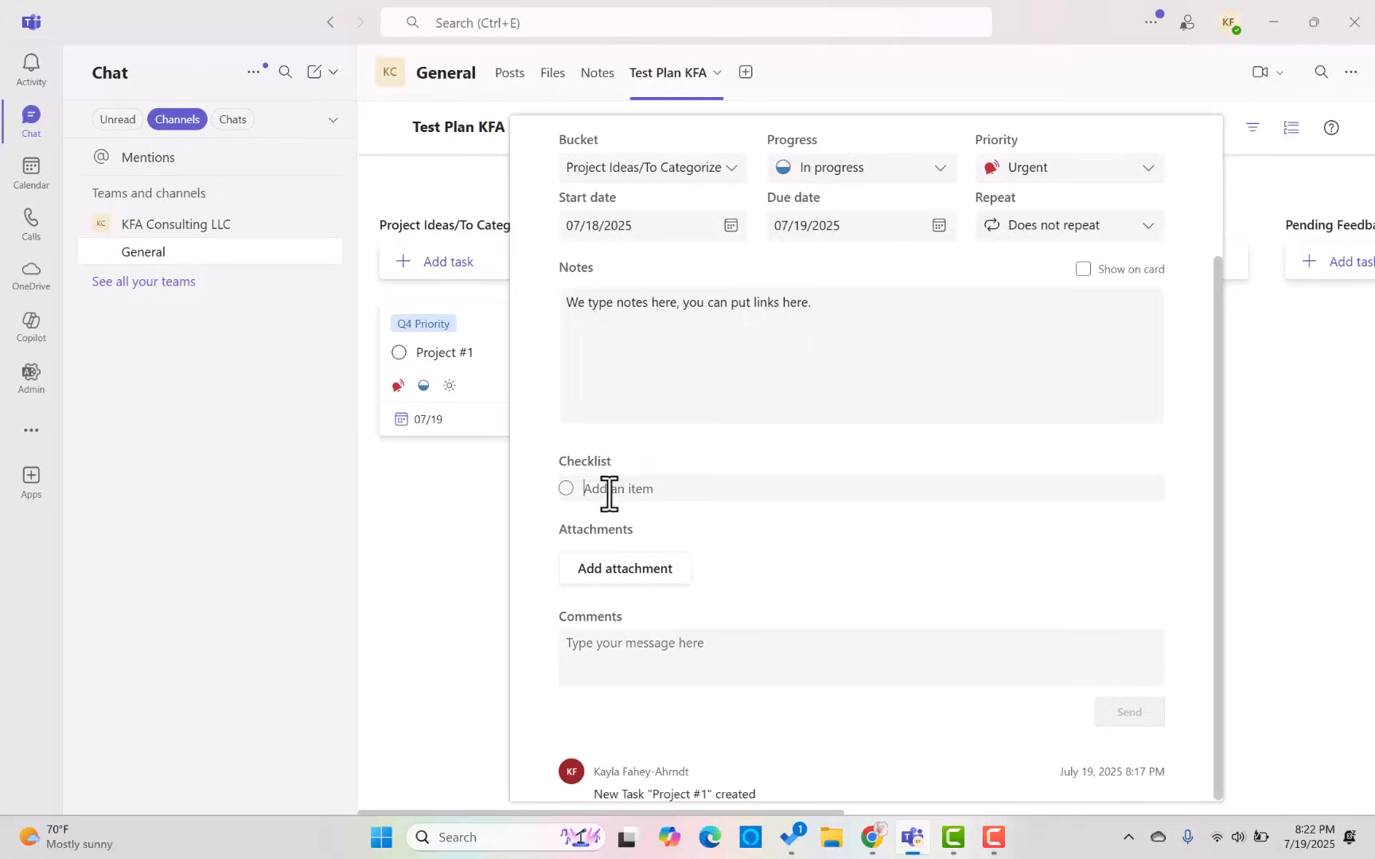
{"action": "type", "text": "Subtask"}
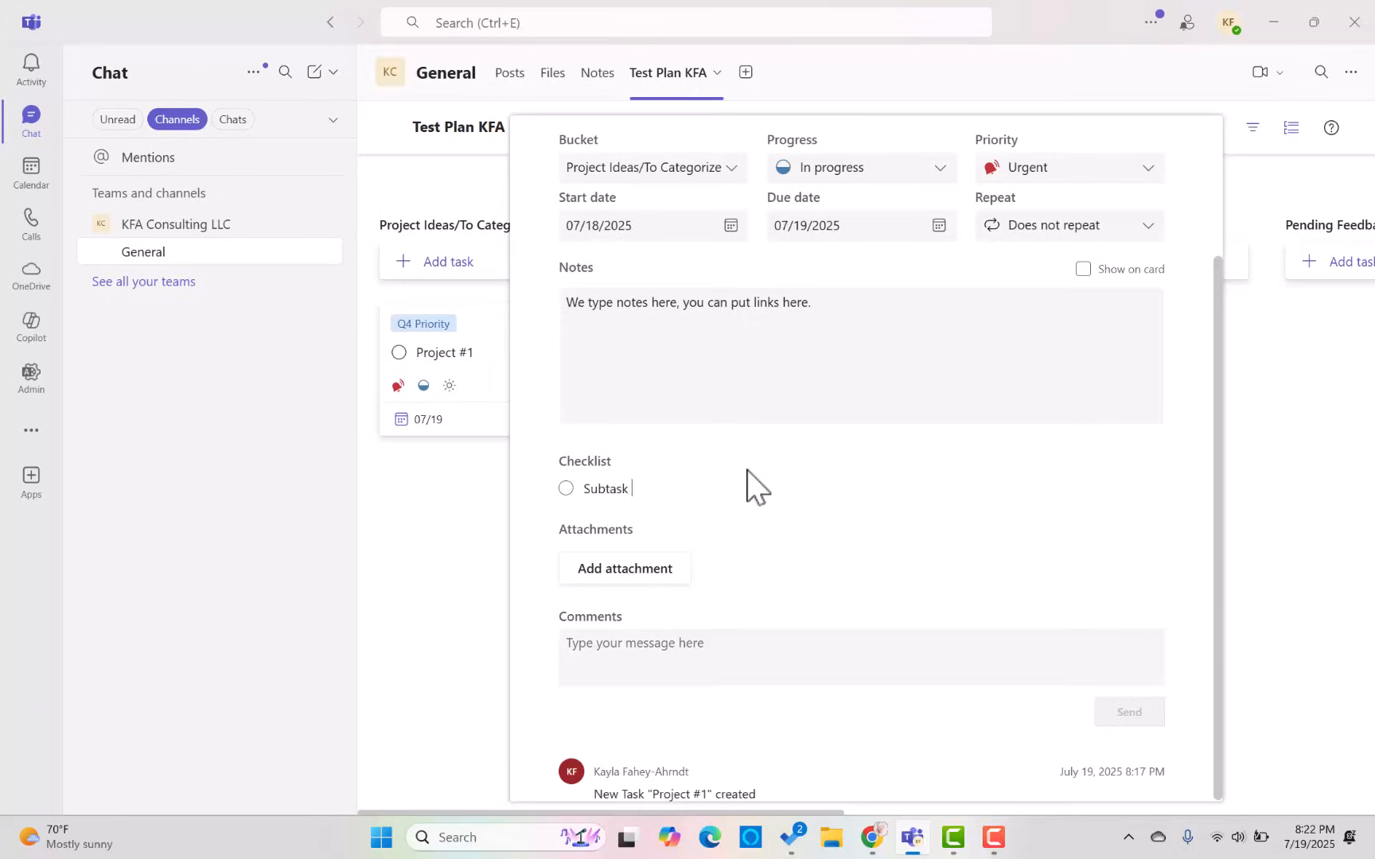
{"action": "type", "text": " #1"}
{"action": "key", "text": "Return"}
{"action": "type", "text": "Subtask"}
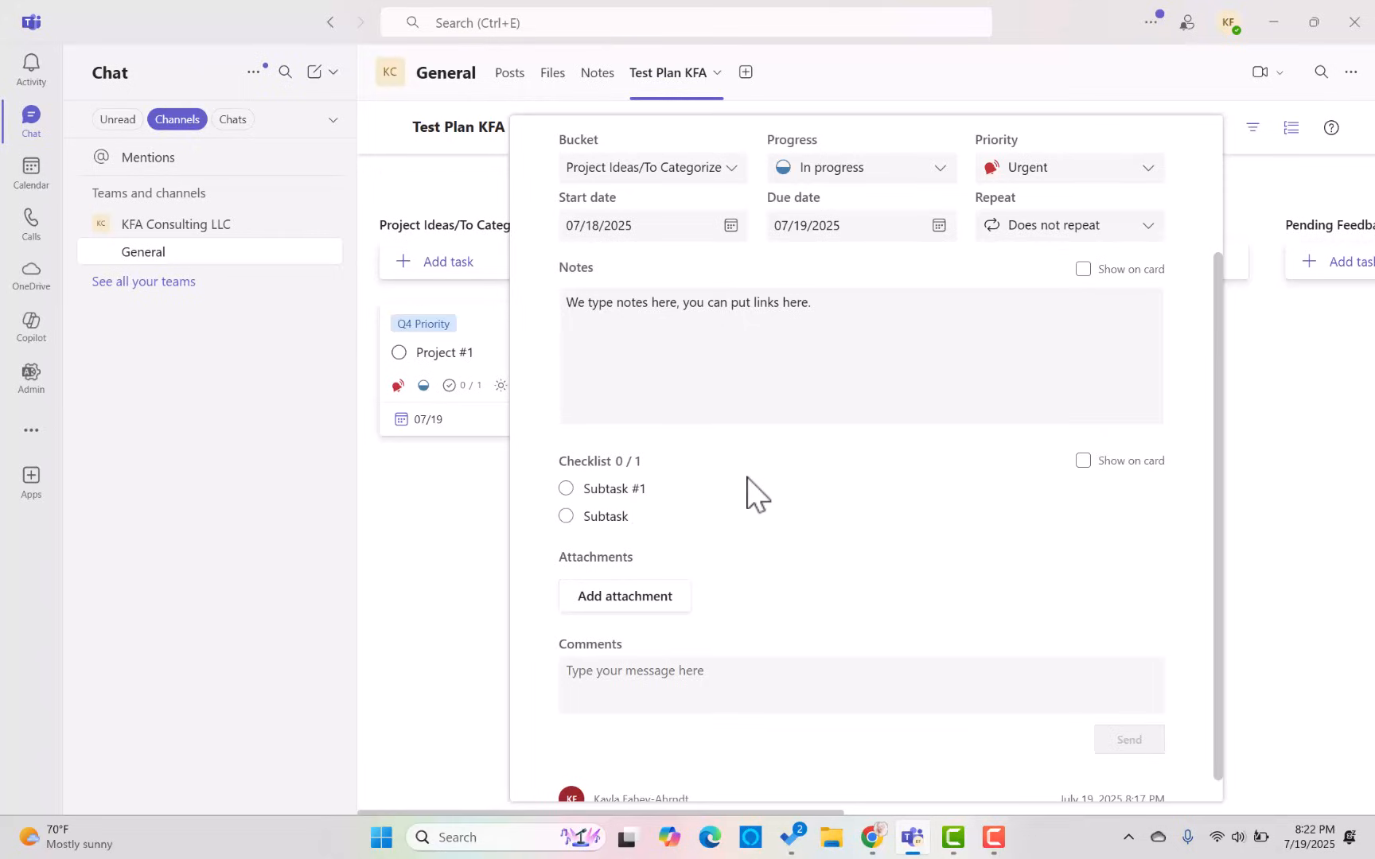
{"action": "type", "text": "#2"}
{"action": "key", "text": "Return"}
{"action": "type", "text": "Subtask #3"}
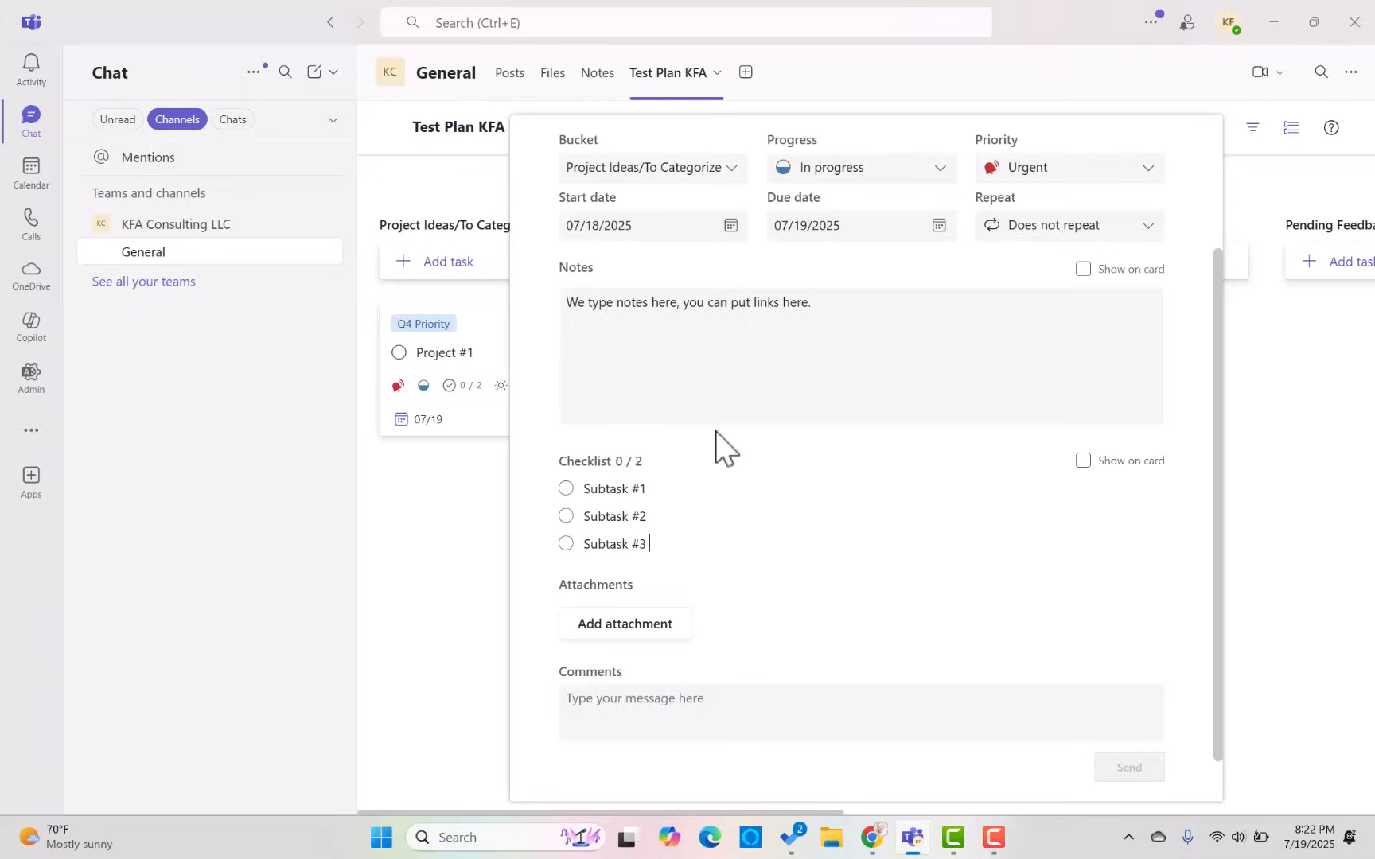
{"action": "type", "text": "- There are a limited number of characters for this subtask.............................."}
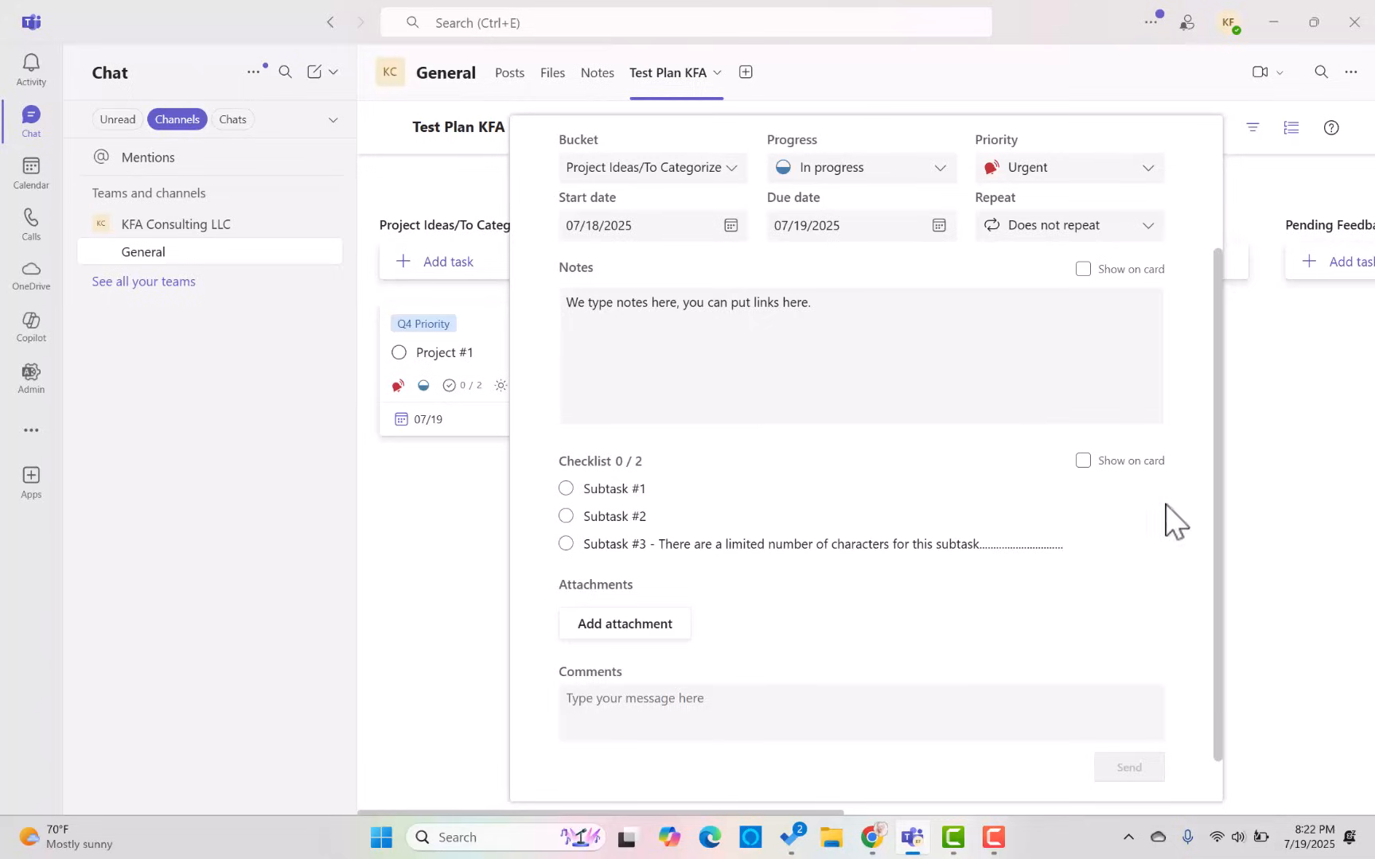
Show the checklist on the Project #1 card, then mark Subtask #1 complete on the card and Subtask #2 in the task details
{"action": "left_click", "coordinate": [1083, 462]}
{"action": "left_click", "coordinate": [416, 612]}
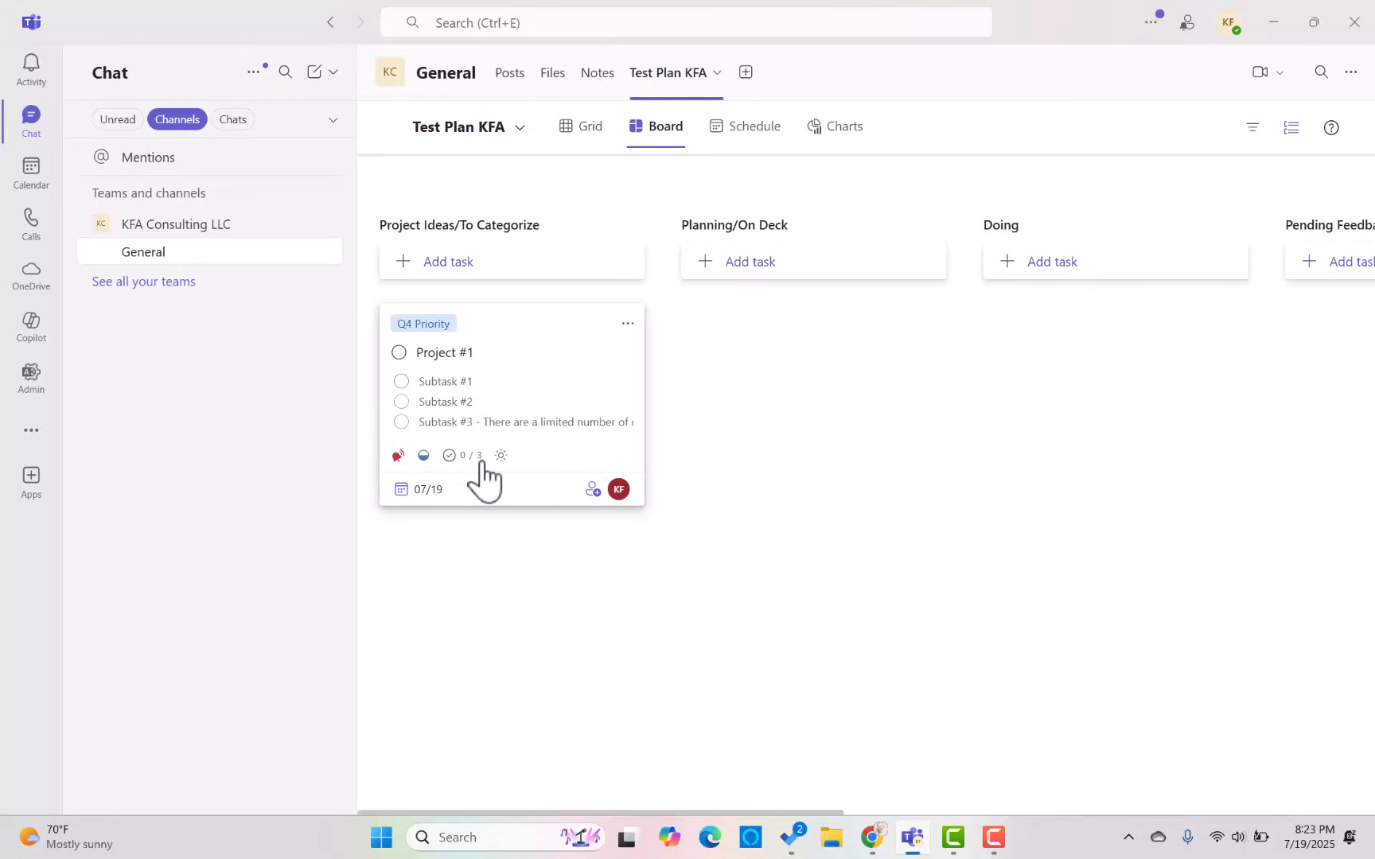
{"action": "left_click", "coordinate": [402, 381]}
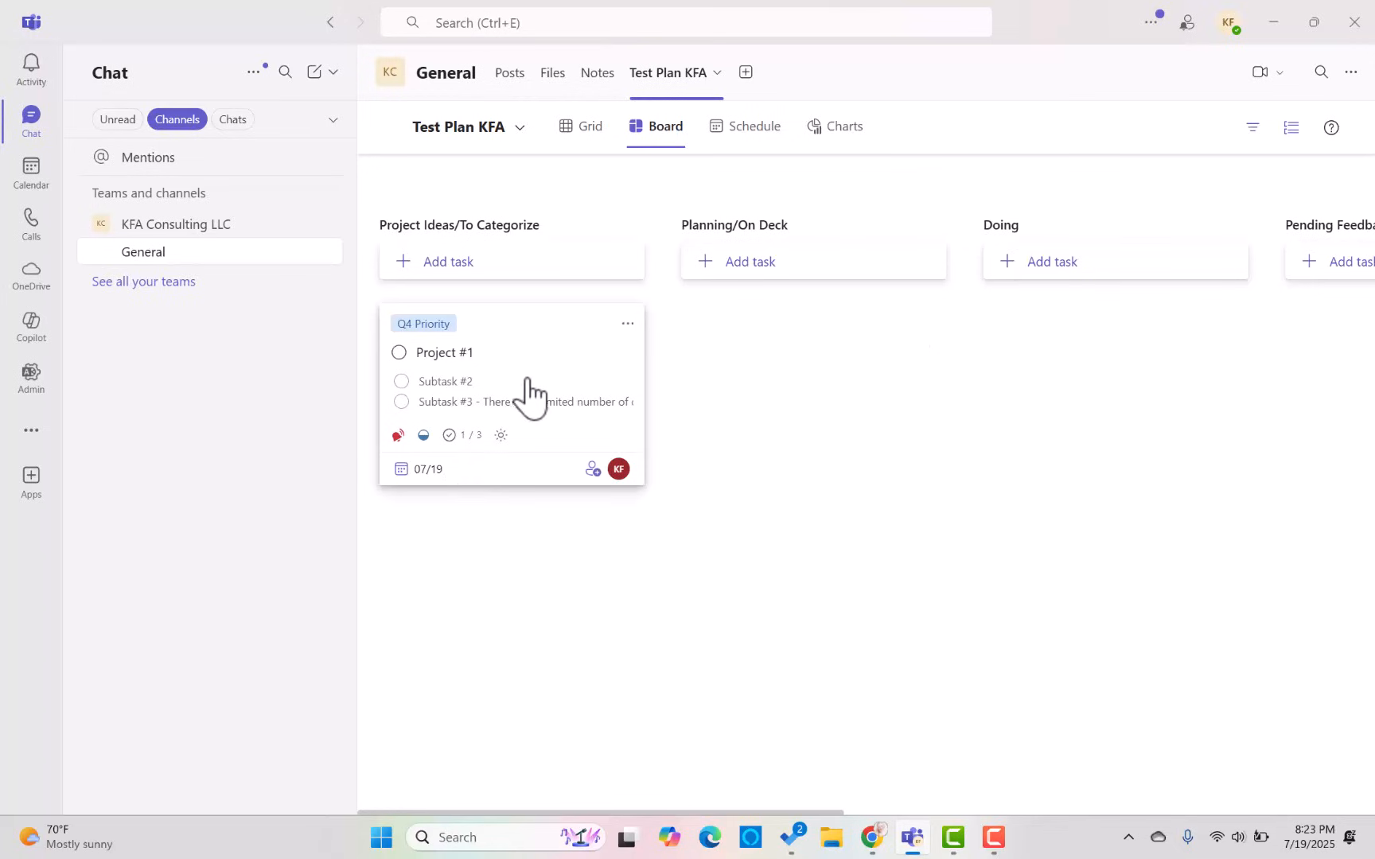
{"action": "left_click", "coordinate": [598, 364]}
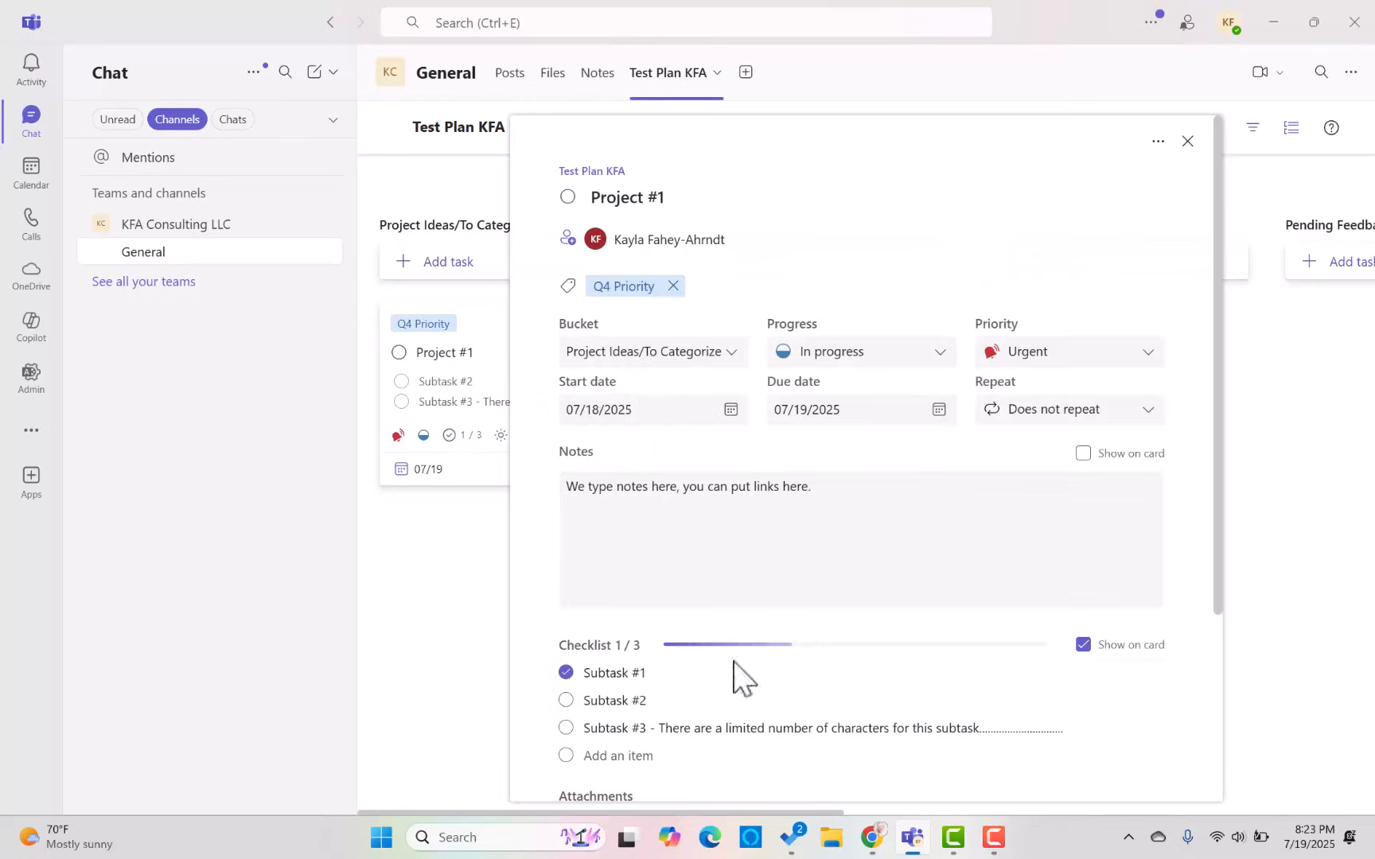
{"action": "scroll", "coordinate": [623, 681], "scroll_direction": "down", "scroll_amount": 2}
{"action": "left_click", "coordinate": [567, 517]}
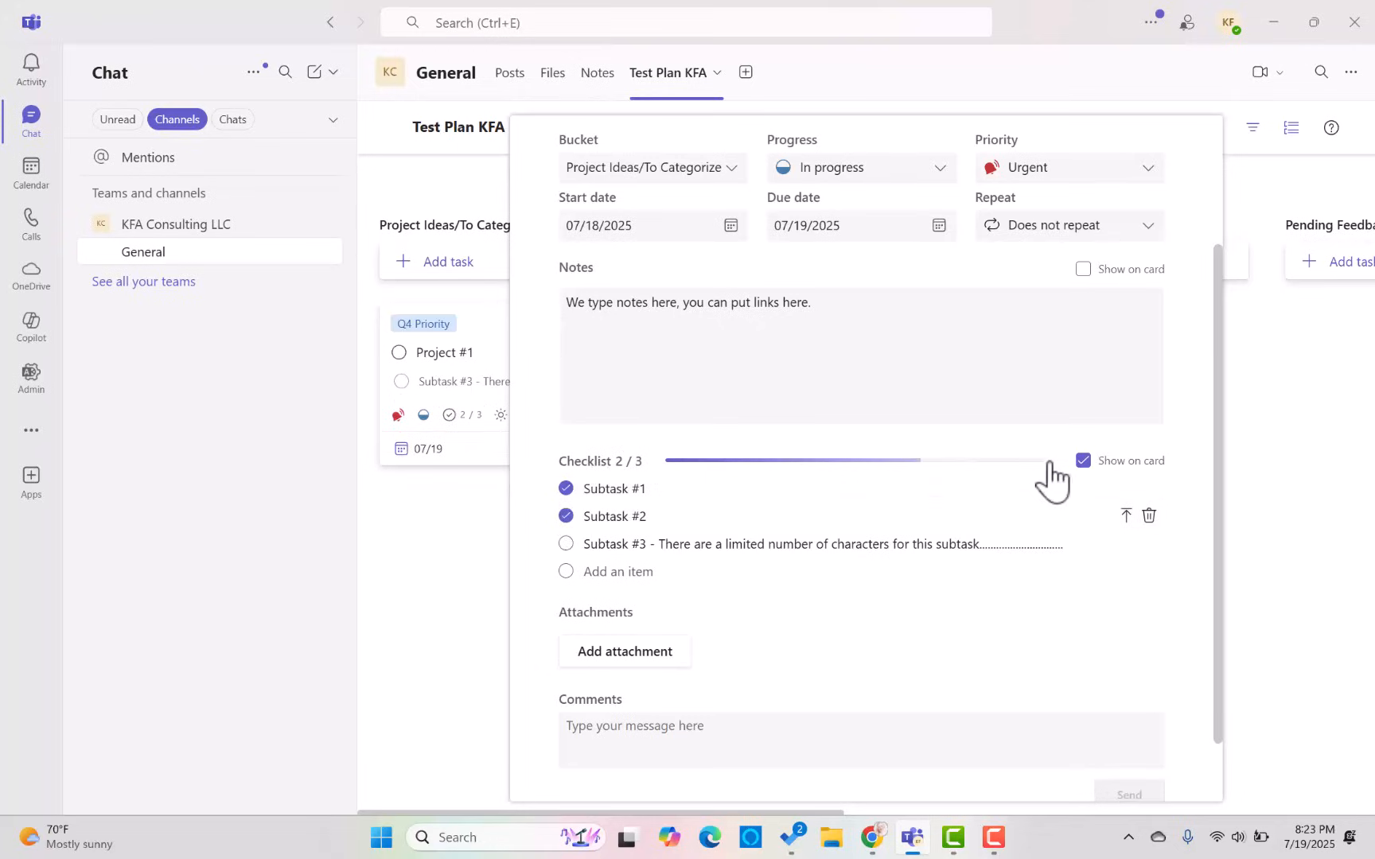
Attach High Performance_Goals_Perf Appraisal_Learning from the computer's Career Kickstart Course folder to Project #1
{"action": "scroll", "coordinate": [1135, 651], "scroll_direction": "down", "scroll_amount": 1}
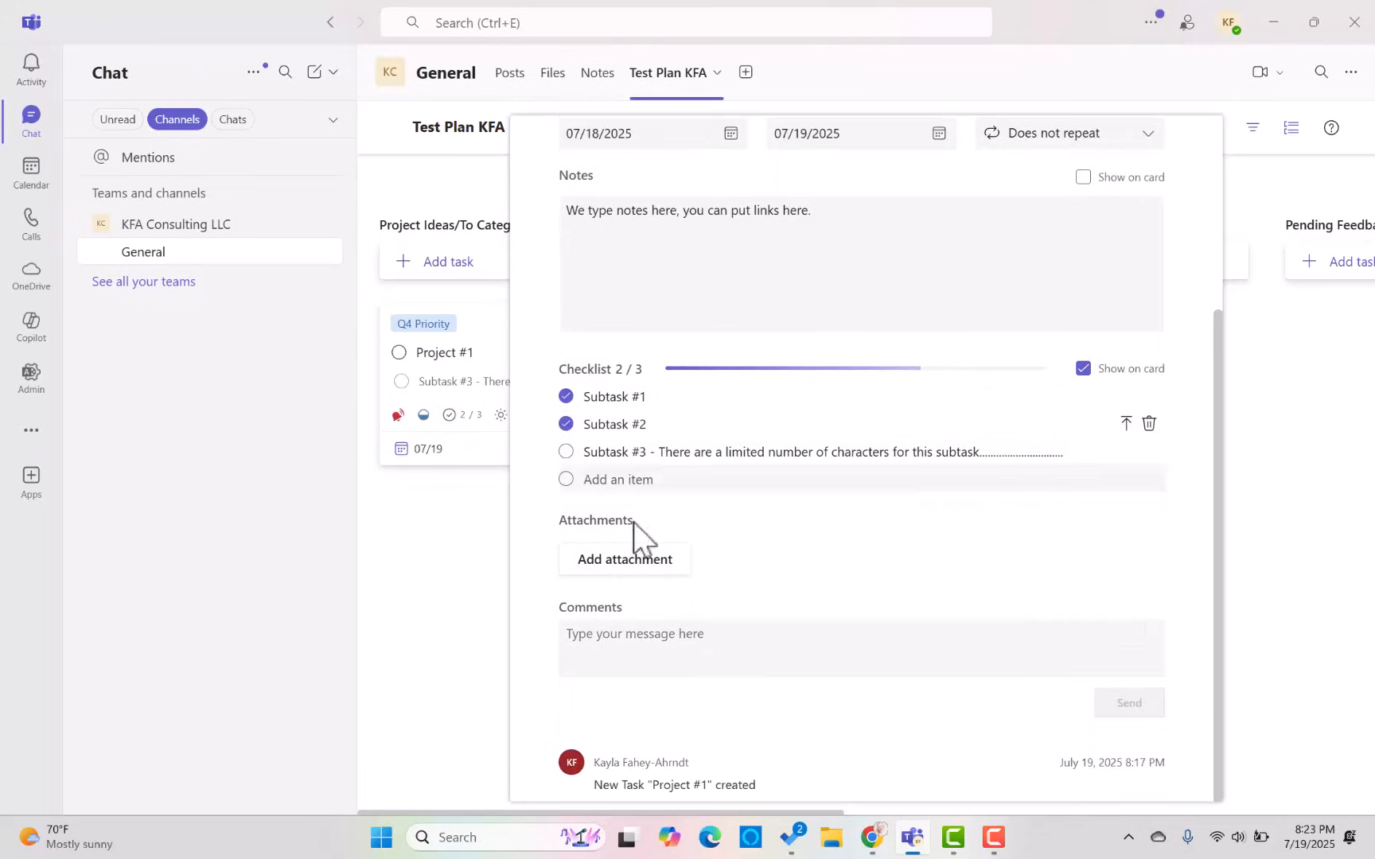
{"action": "left_click", "coordinate": [644, 567]}
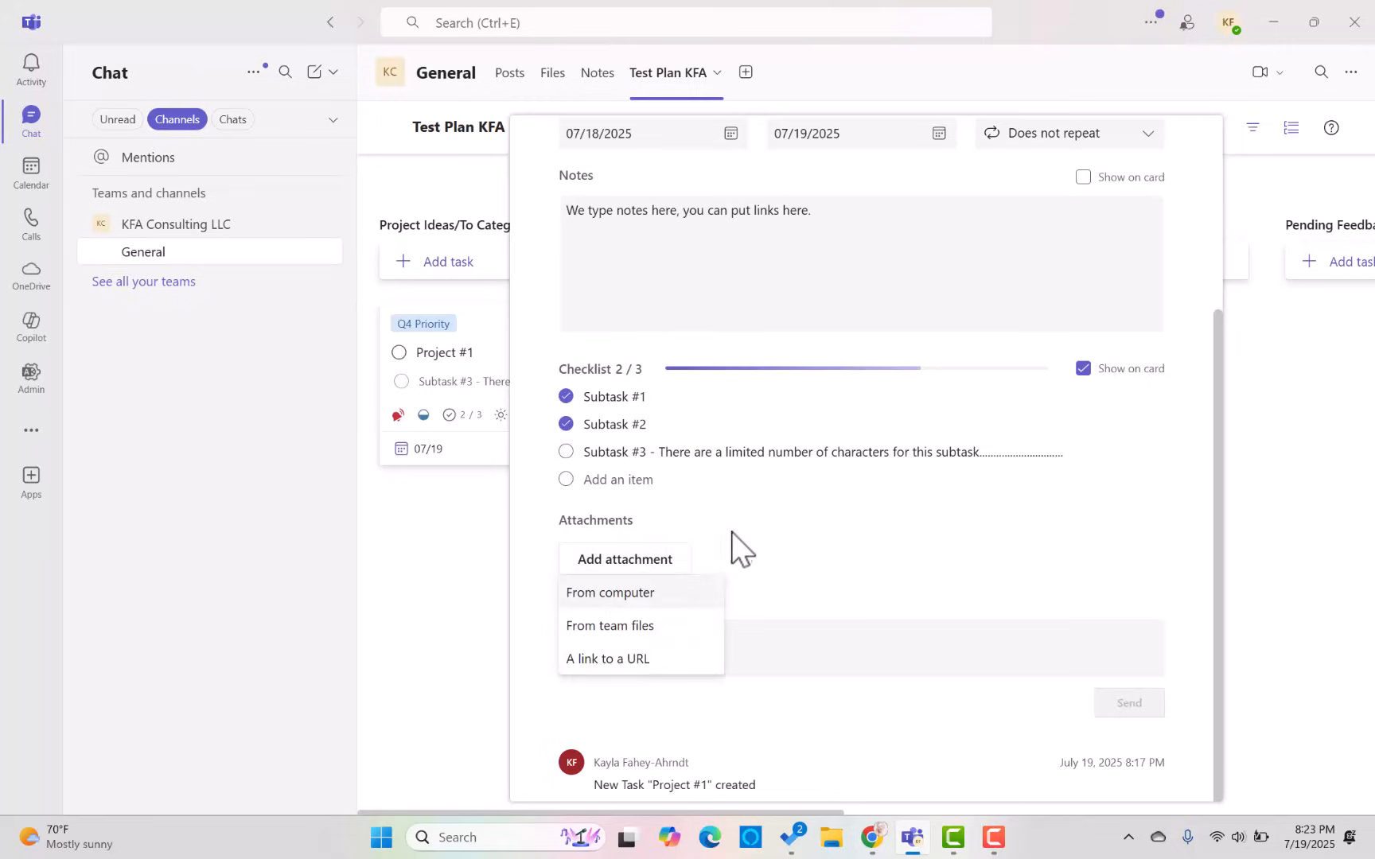
{"action": "left_click", "coordinate": [684, 597]}
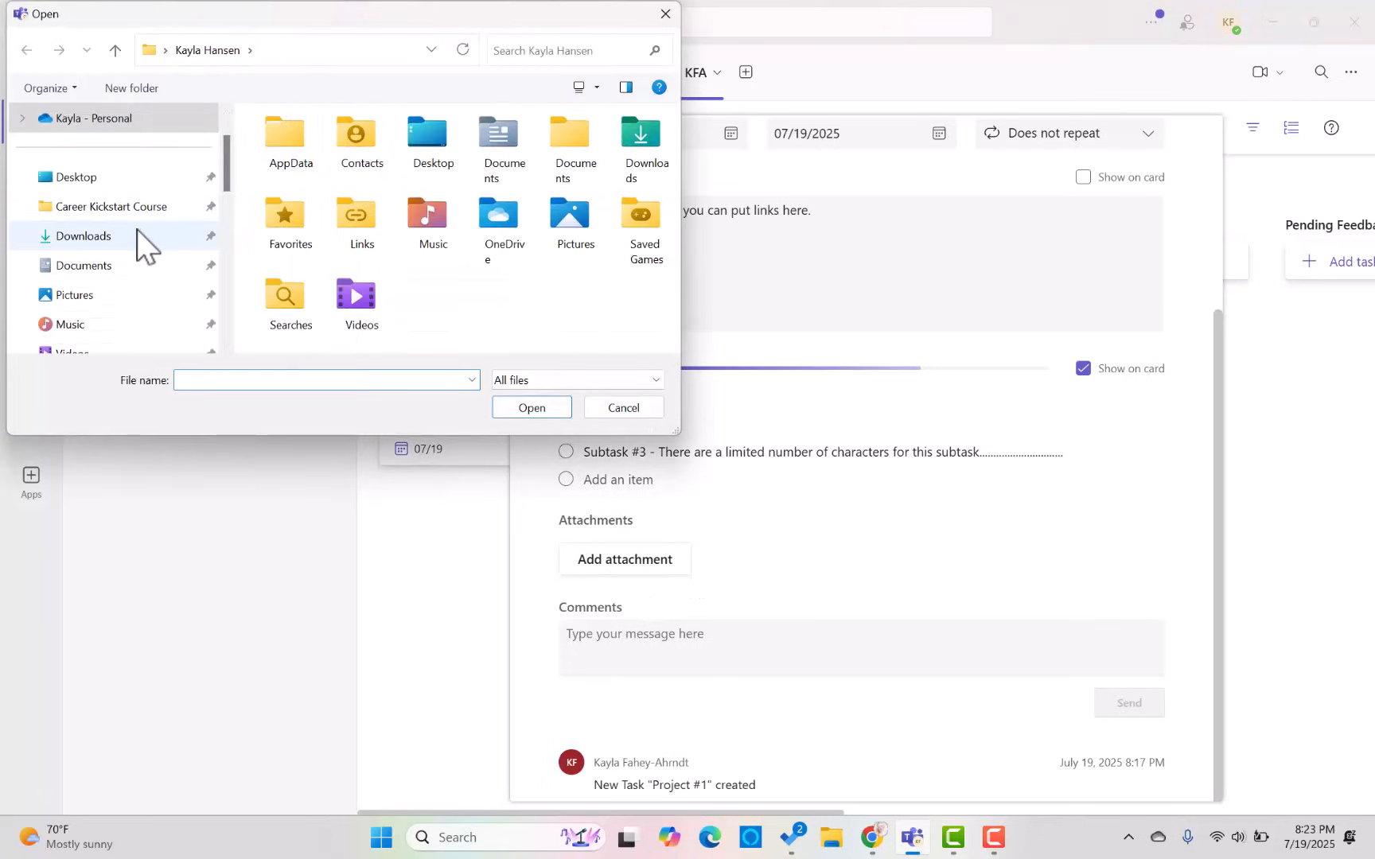
{"action": "left_click", "coordinate": [137, 209]}
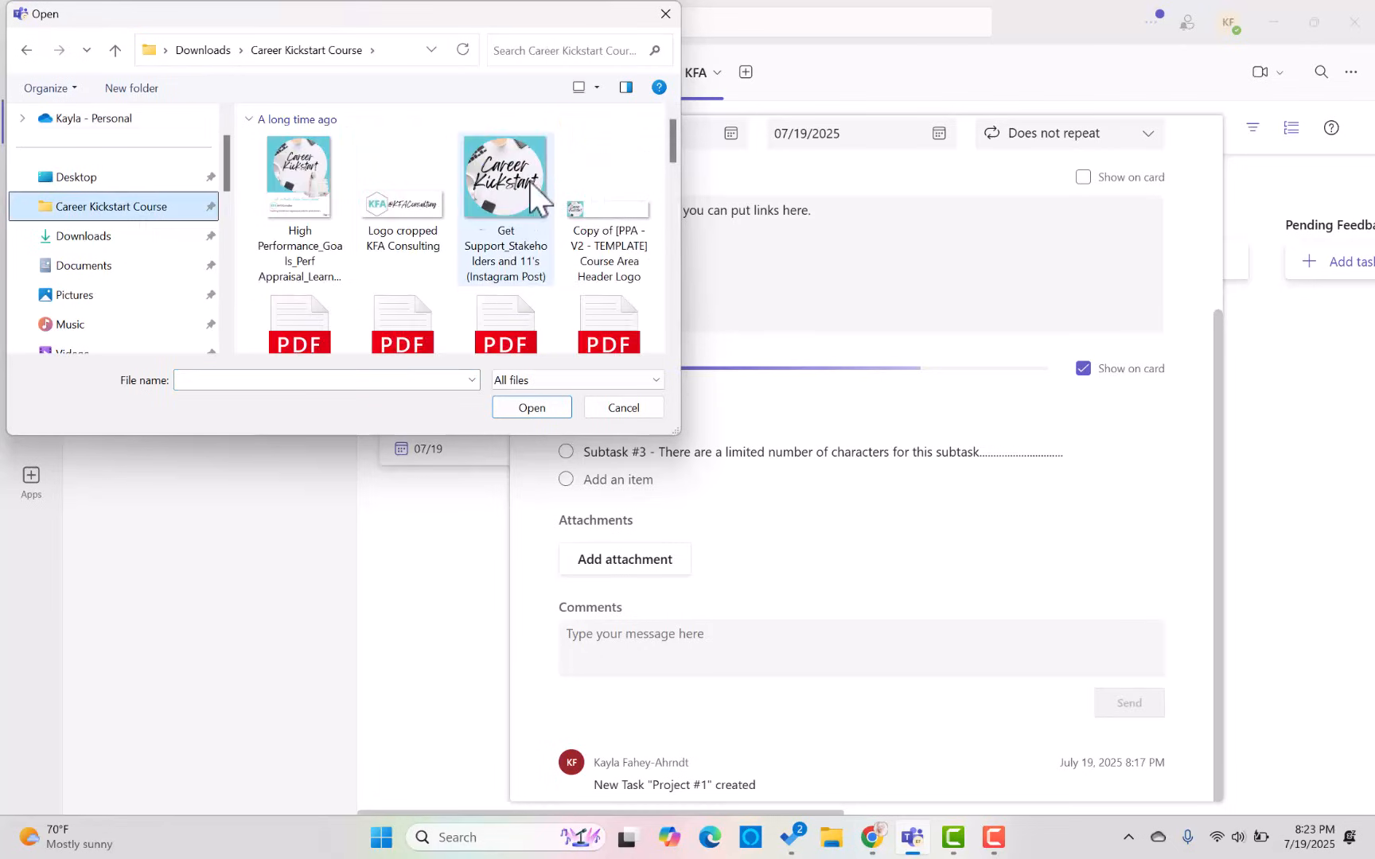
{"action": "left_click", "coordinate": [303, 166]}
{"action": "left_click", "coordinate": [539, 411]}
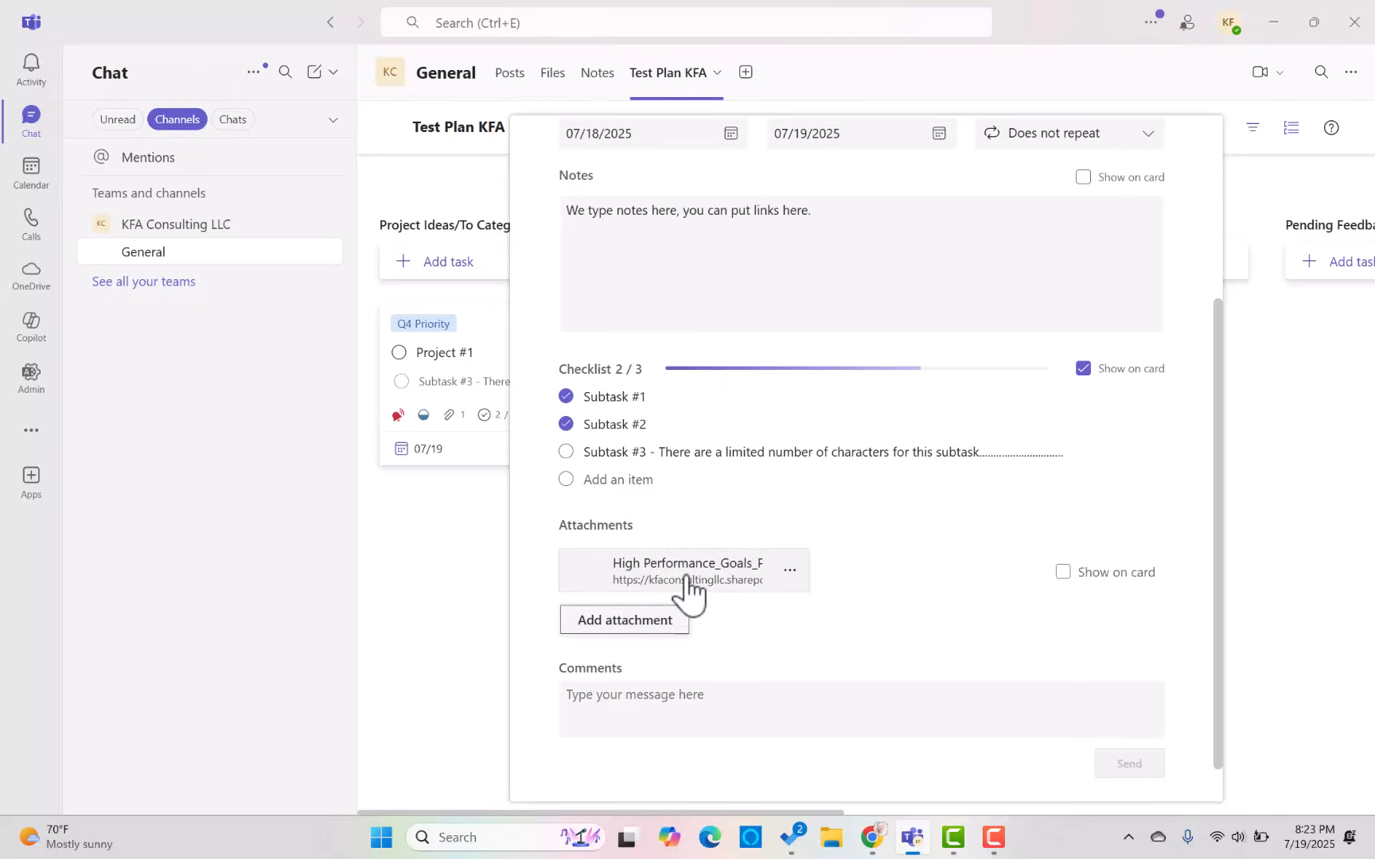
Show the attached image on the Project #1 card, then open its preview and close it
{"action": "left_click", "coordinate": [1063, 573]}
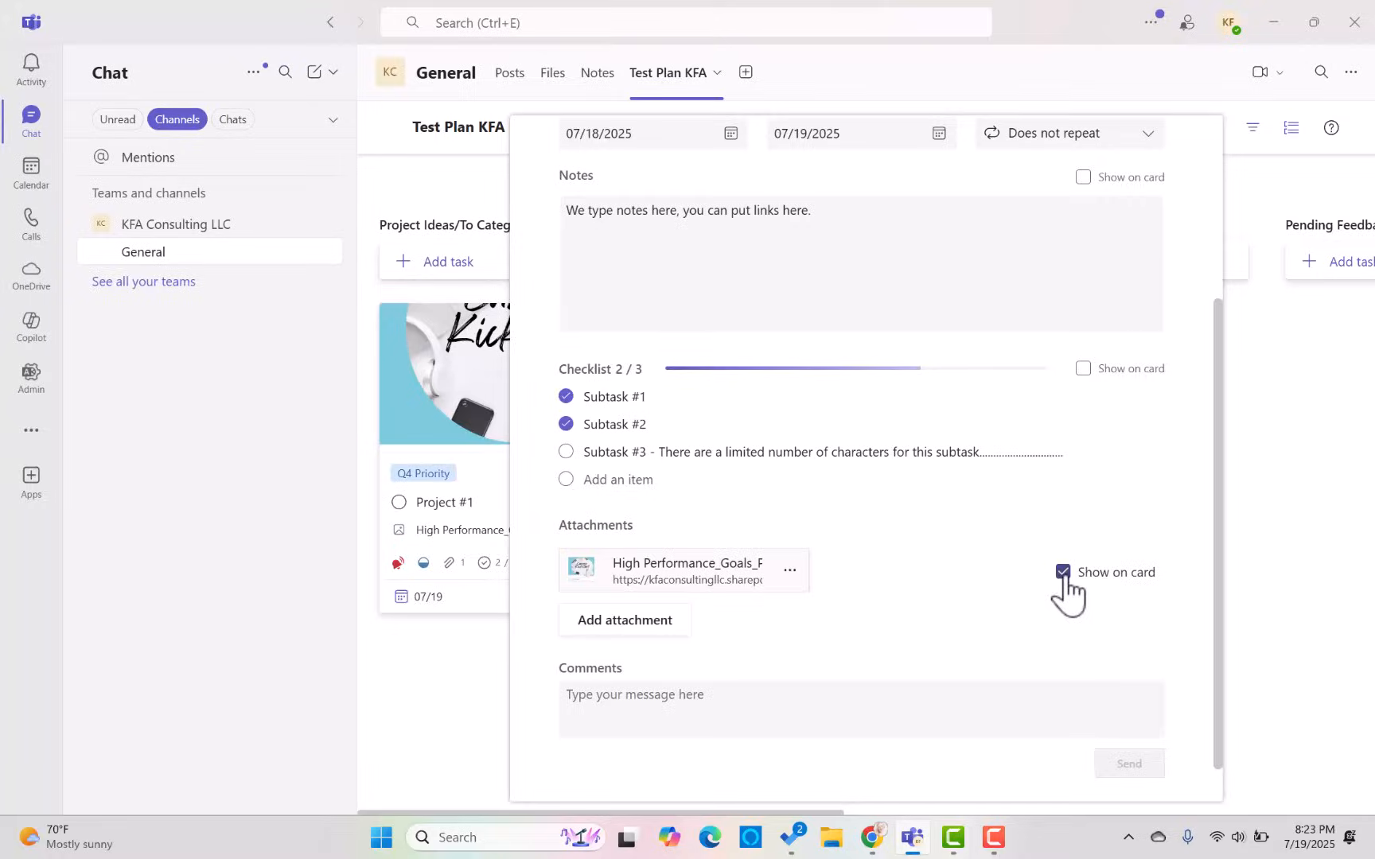
{"action": "left_click", "coordinate": [658, 579]}
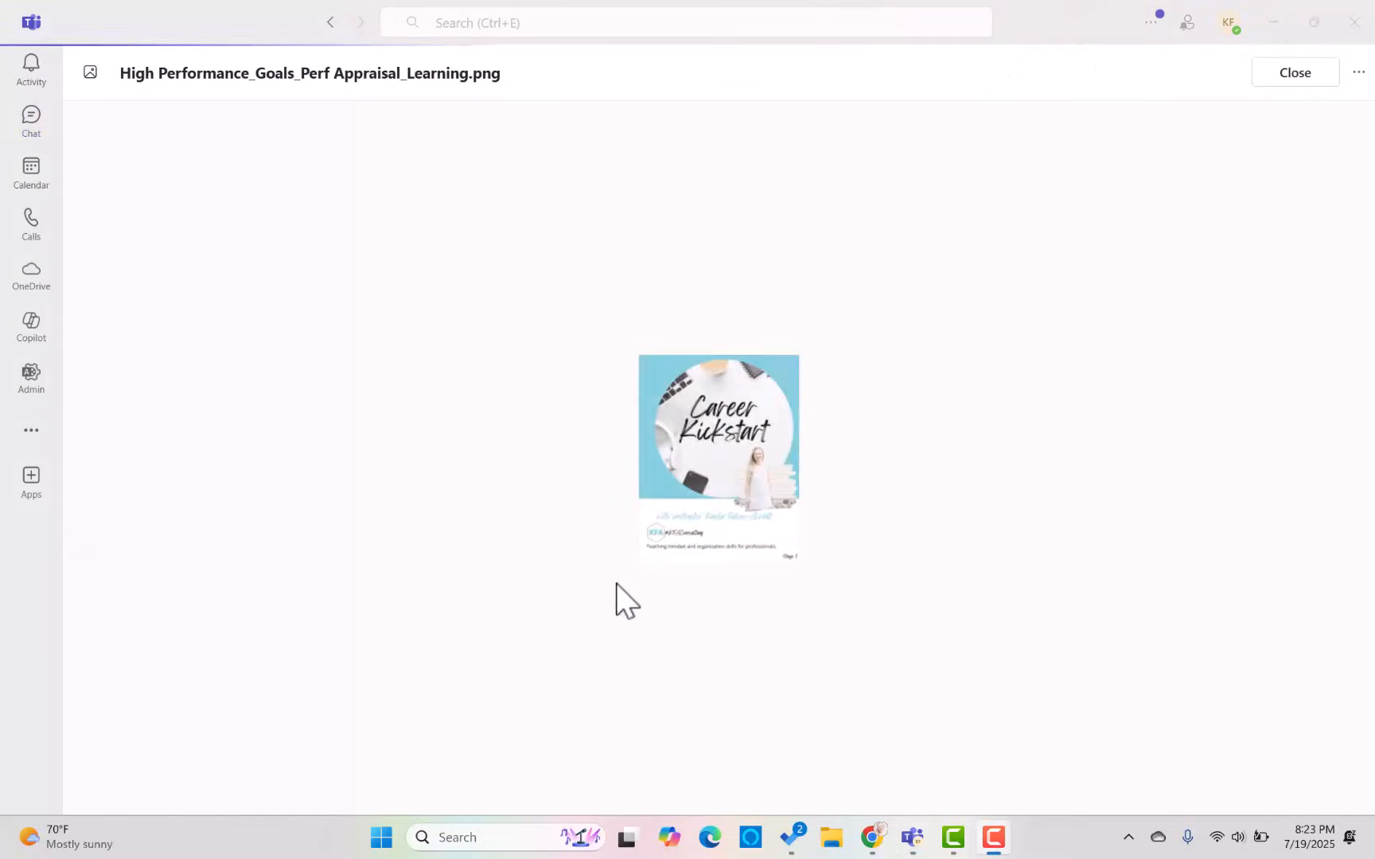
{"action": "left_click", "coordinate": [1294, 78]}
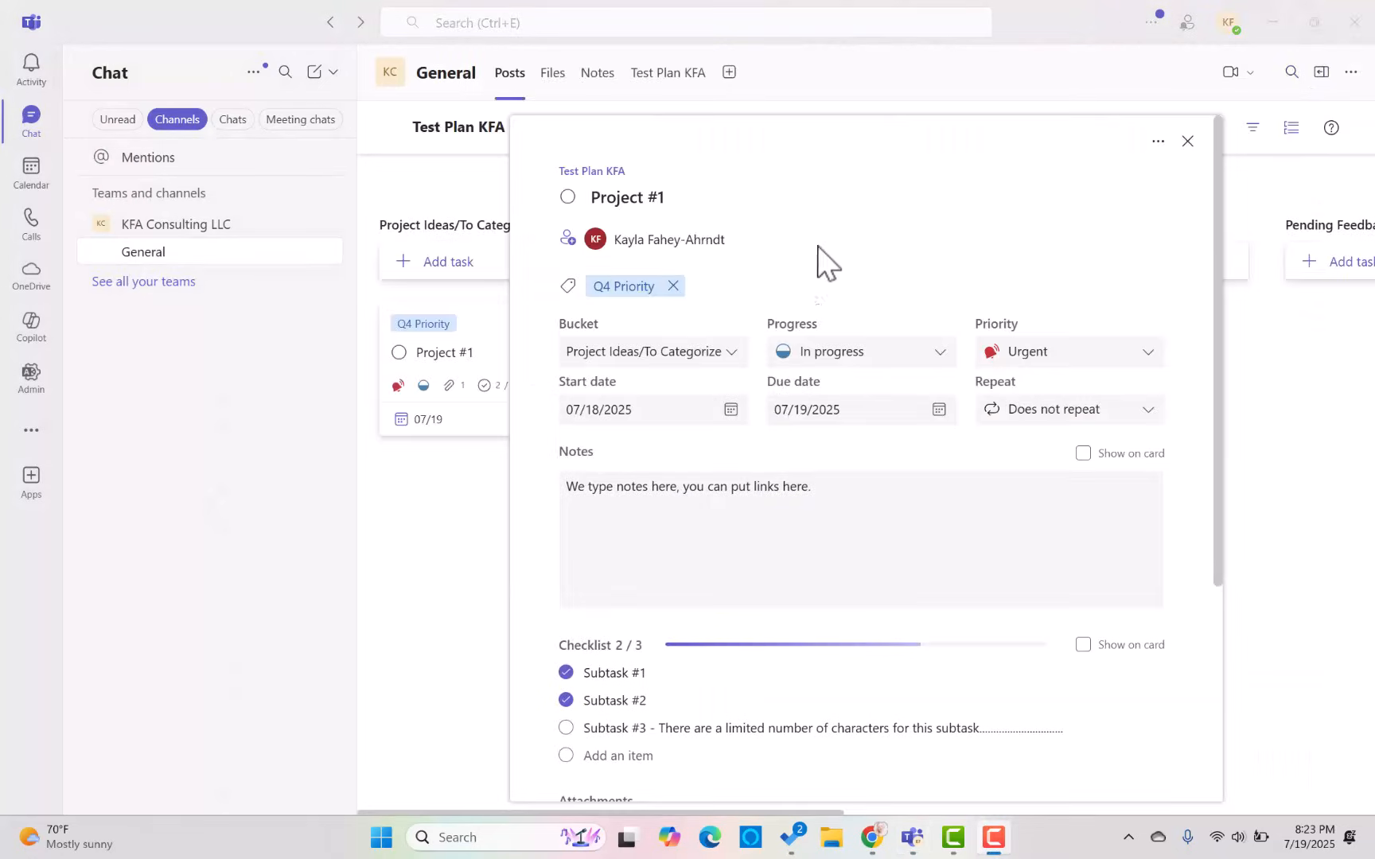
Review the attachment sources and browse the team files, closing the Documents list without attaching anything
{"action": "scroll", "coordinate": [697, 752], "scroll_direction": "down", "scroll_amount": 5}
{"action": "left_click", "coordinate": [665, 541]}
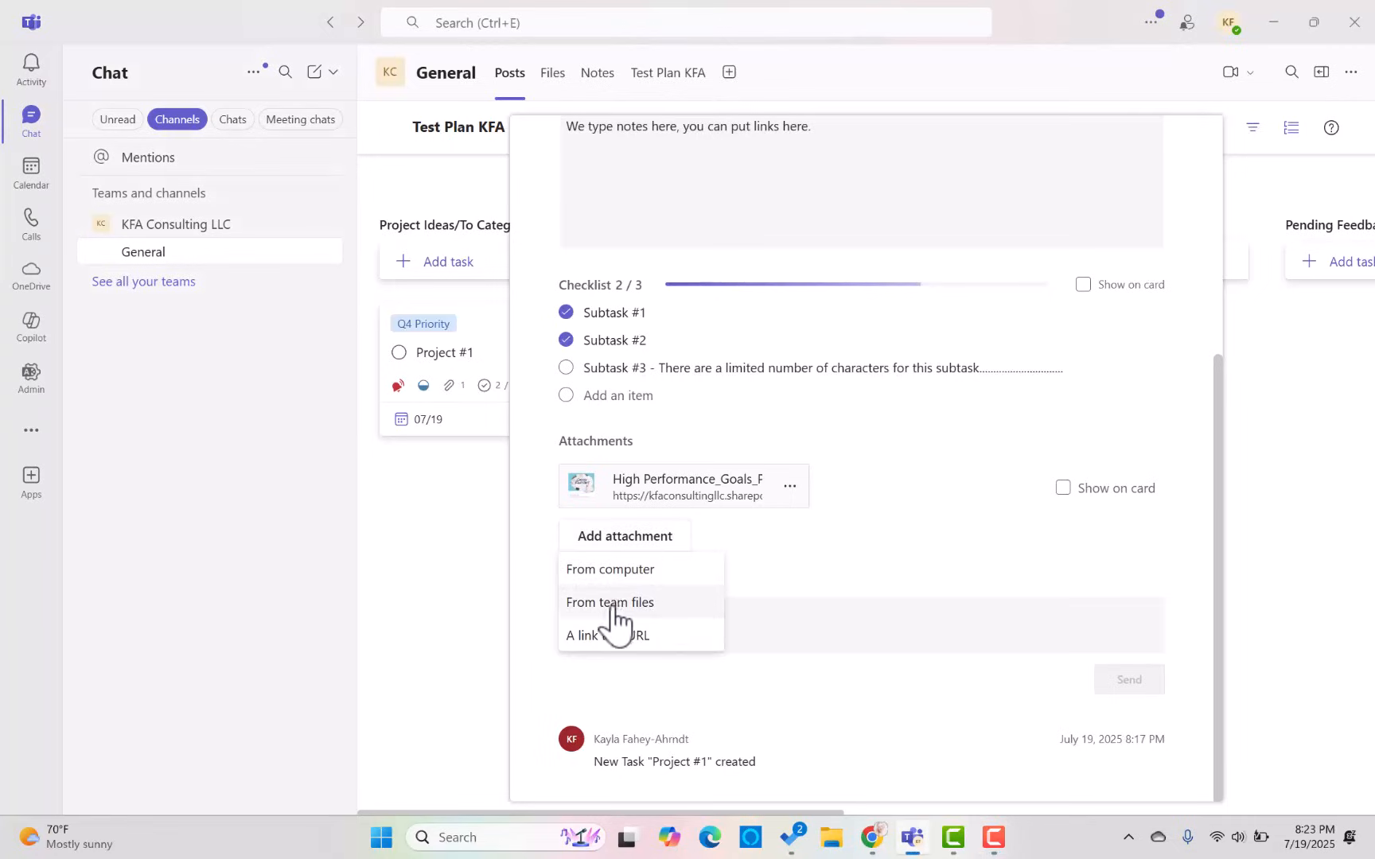
{"action": "left_click", "coordinate": [861, 614]}
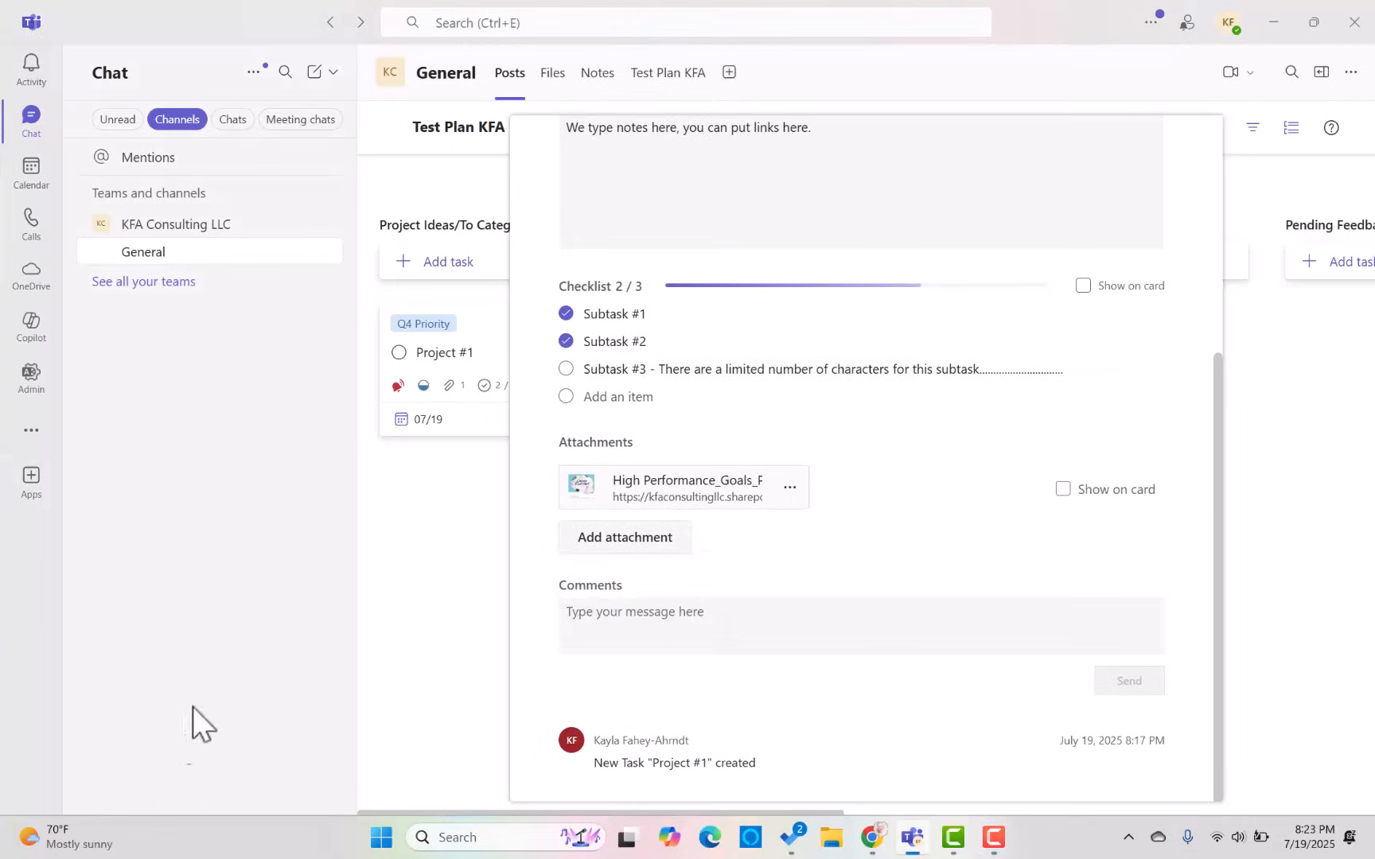
{"action": "left_click", "coordinate": [624, 547]}
{"action": "left_click", "coordinate": [632, 613]}
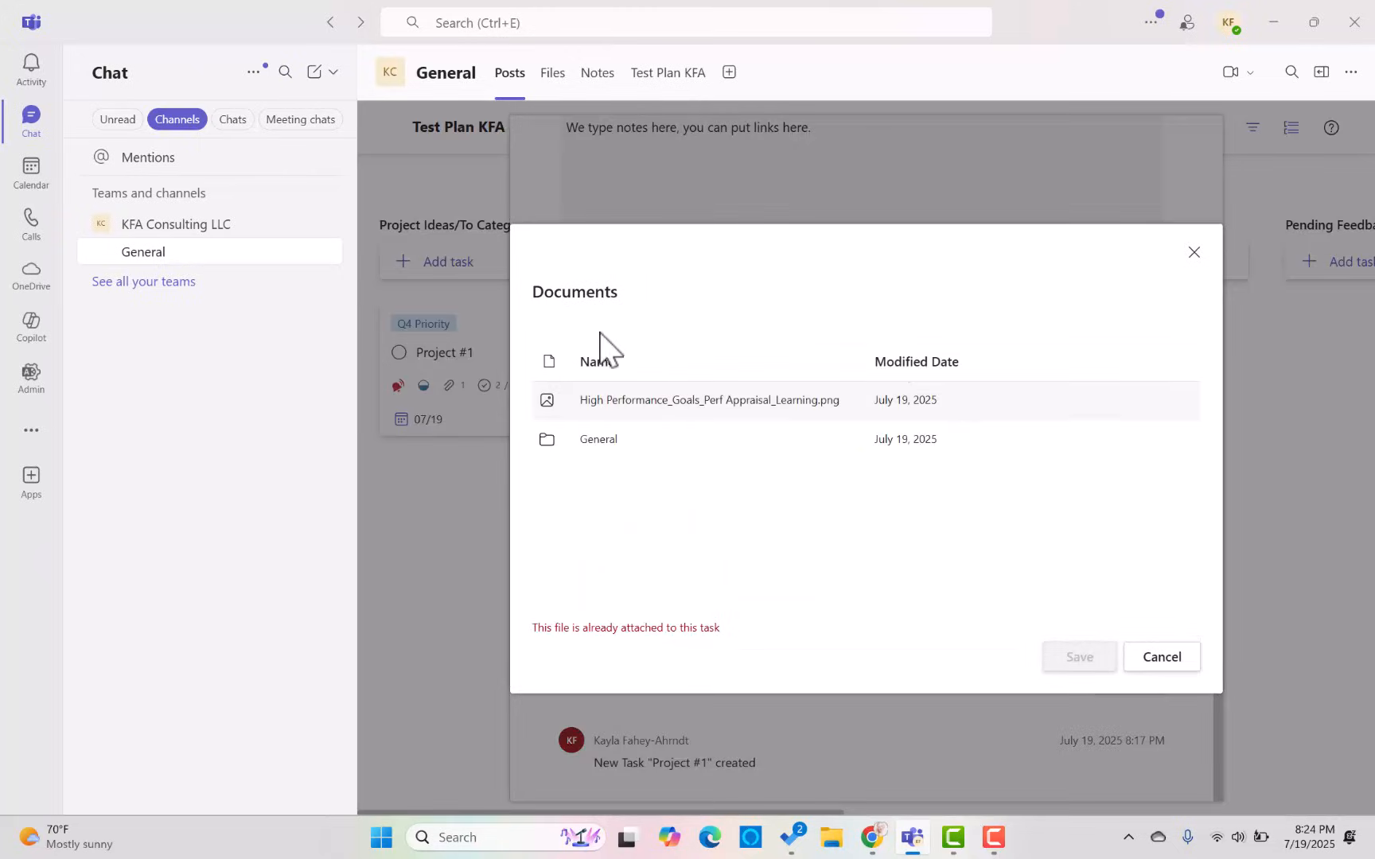
{"action": "left_click", "coordinate": [1187, 254]}
{"action": "left_click", "coordinate": [683, 548]}
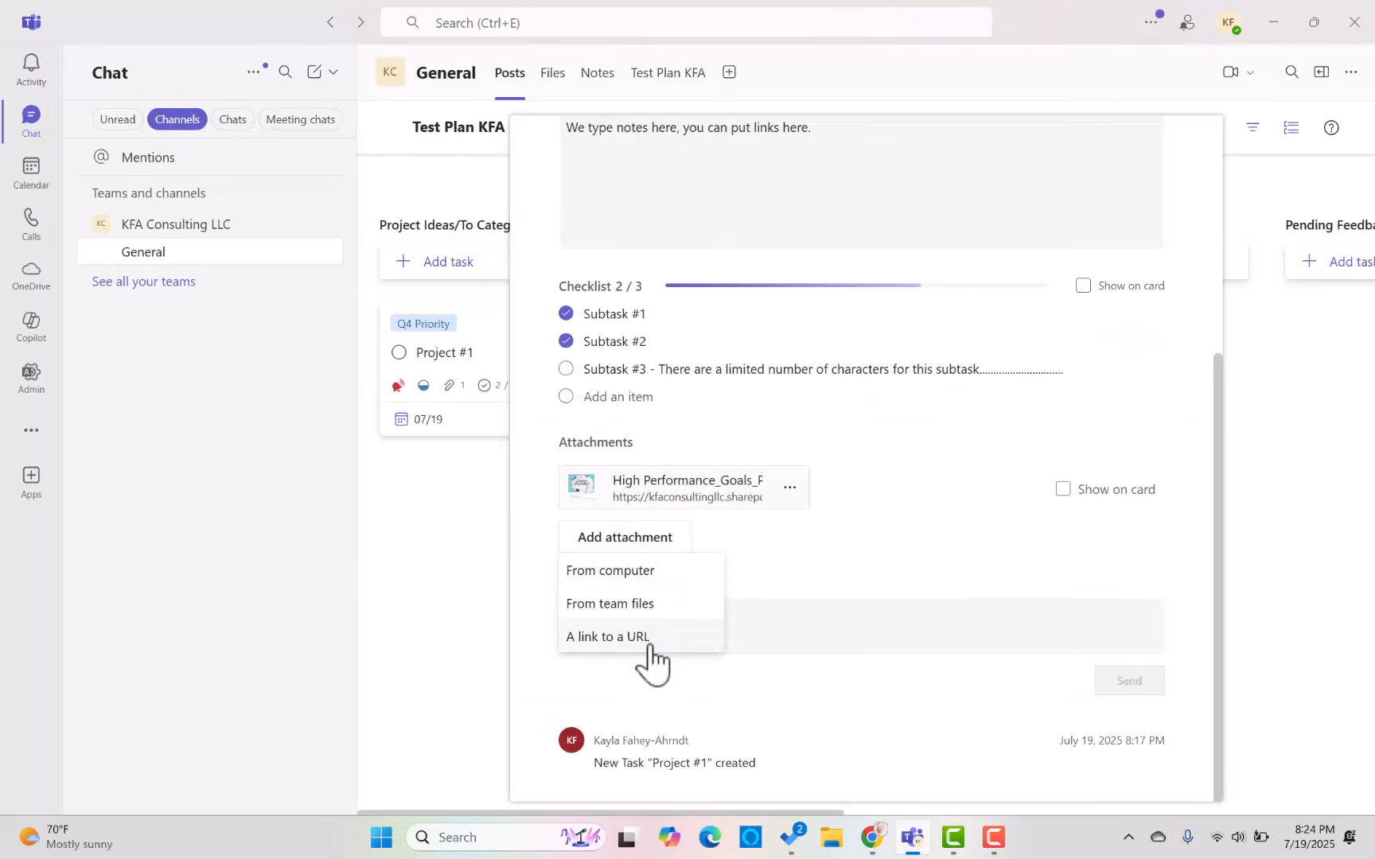
{"action": "left_click", "coordinate": [650, 639]}
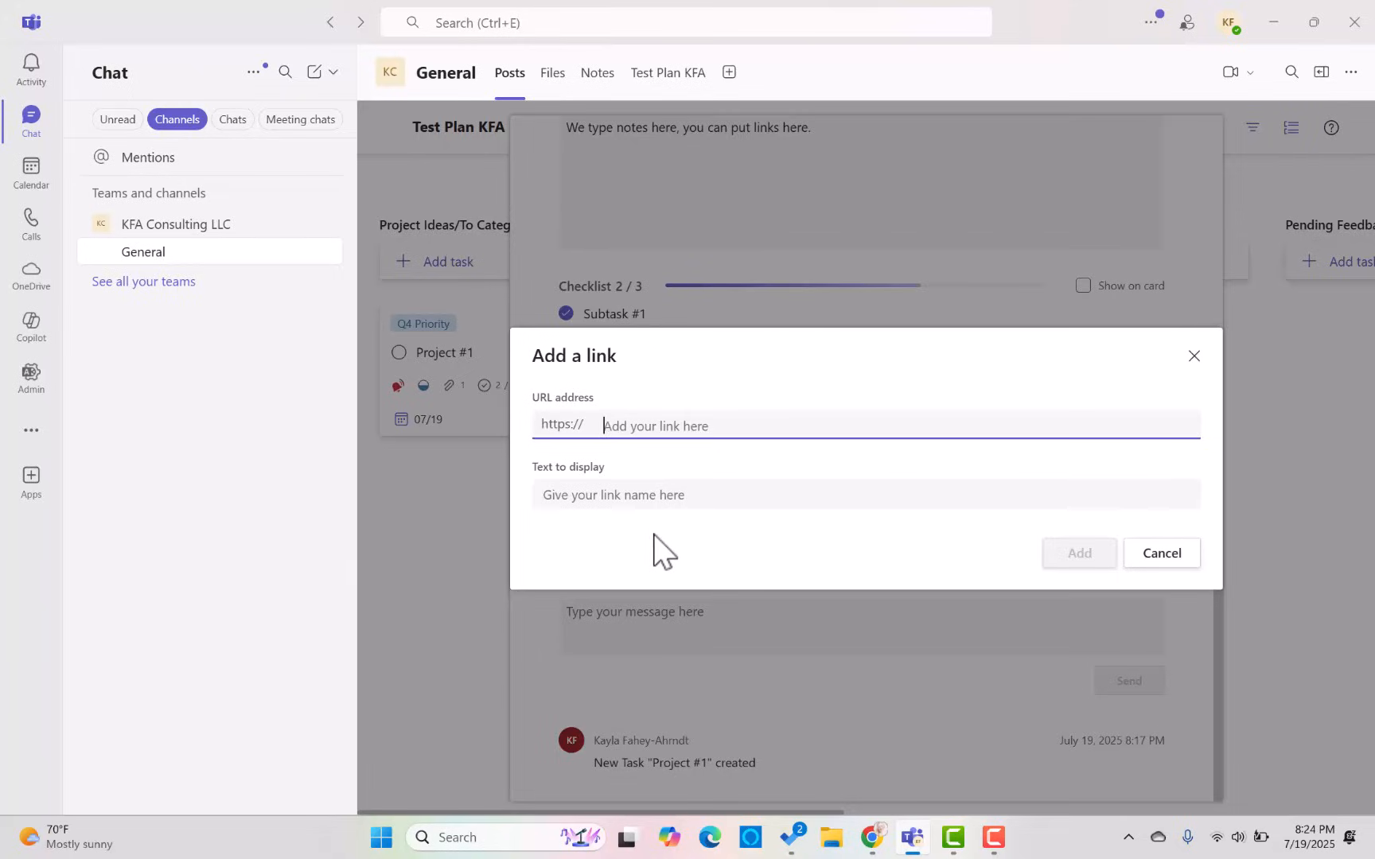
{"action": "type", "text": "www.kfacons"}
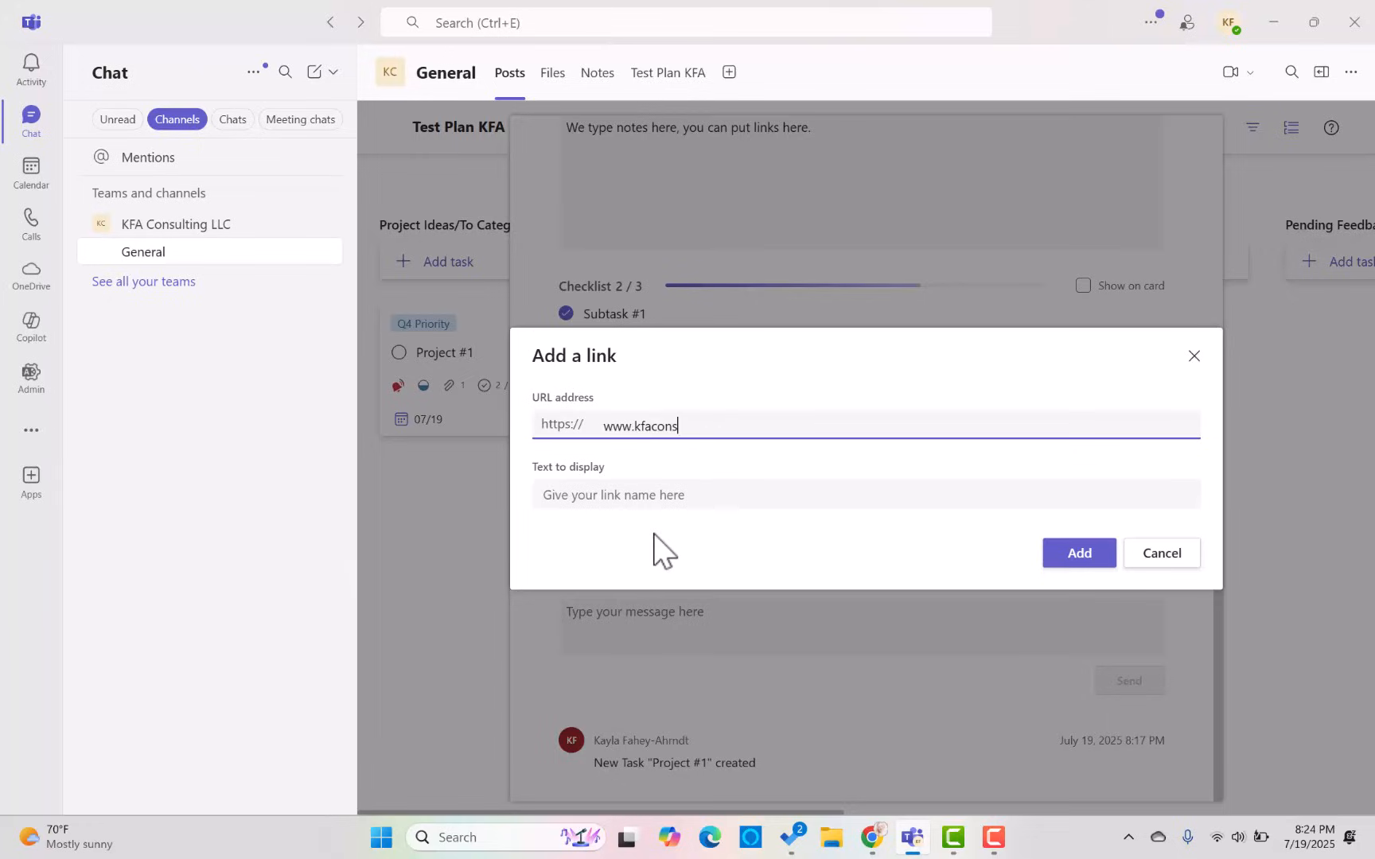
{"action": "type", "text": "ulting.org"}
{"action": "key", "text": "Tab"}
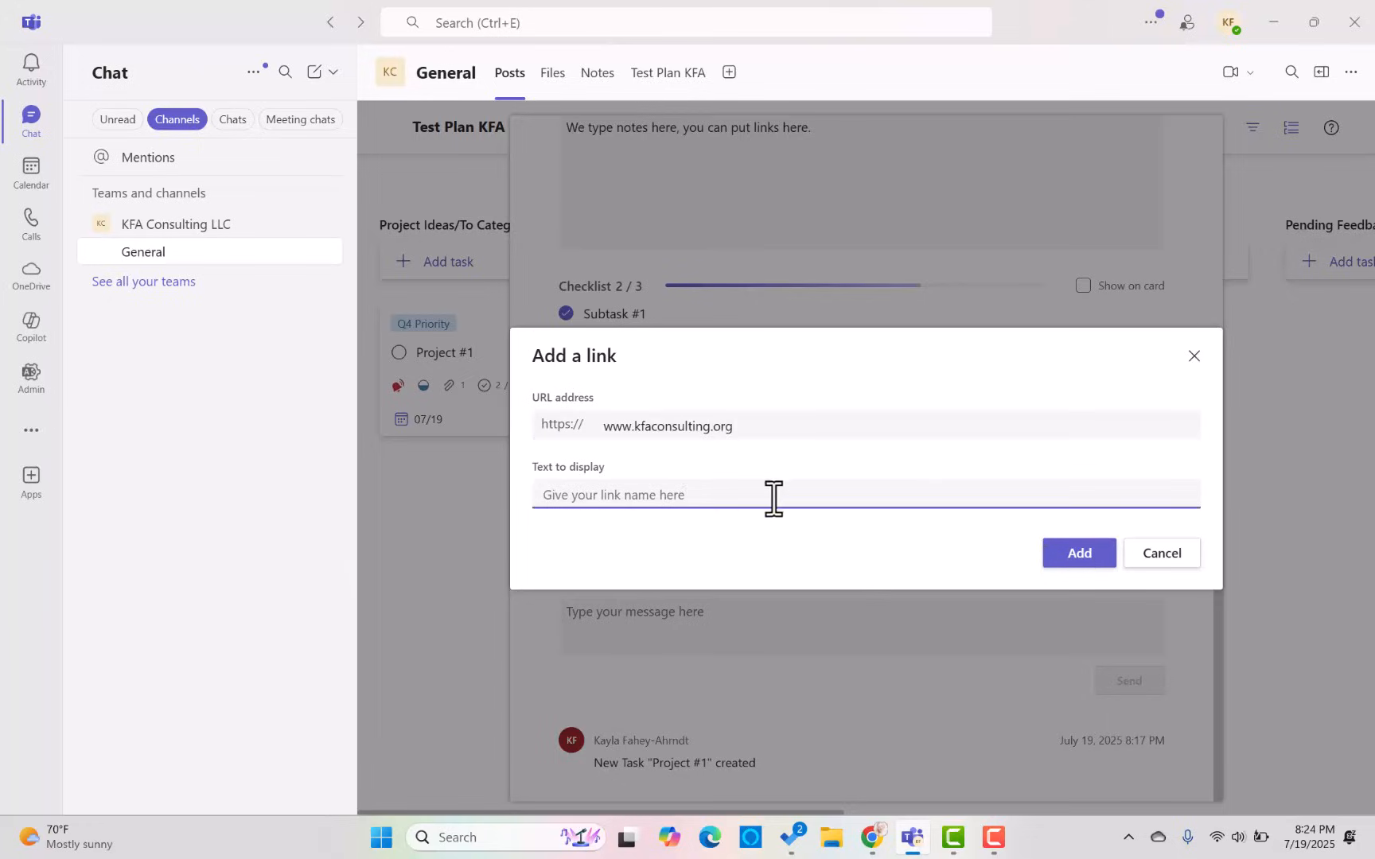
{"action": "type", "text": "My website"}
{"action": "left_click", "coordinate": [1100, 559]}
Open the attached "My website" link in the browser to check it, and return to the task details in the Teams desktop app
{"action": "left_click", "coordinate": [629, 543]}
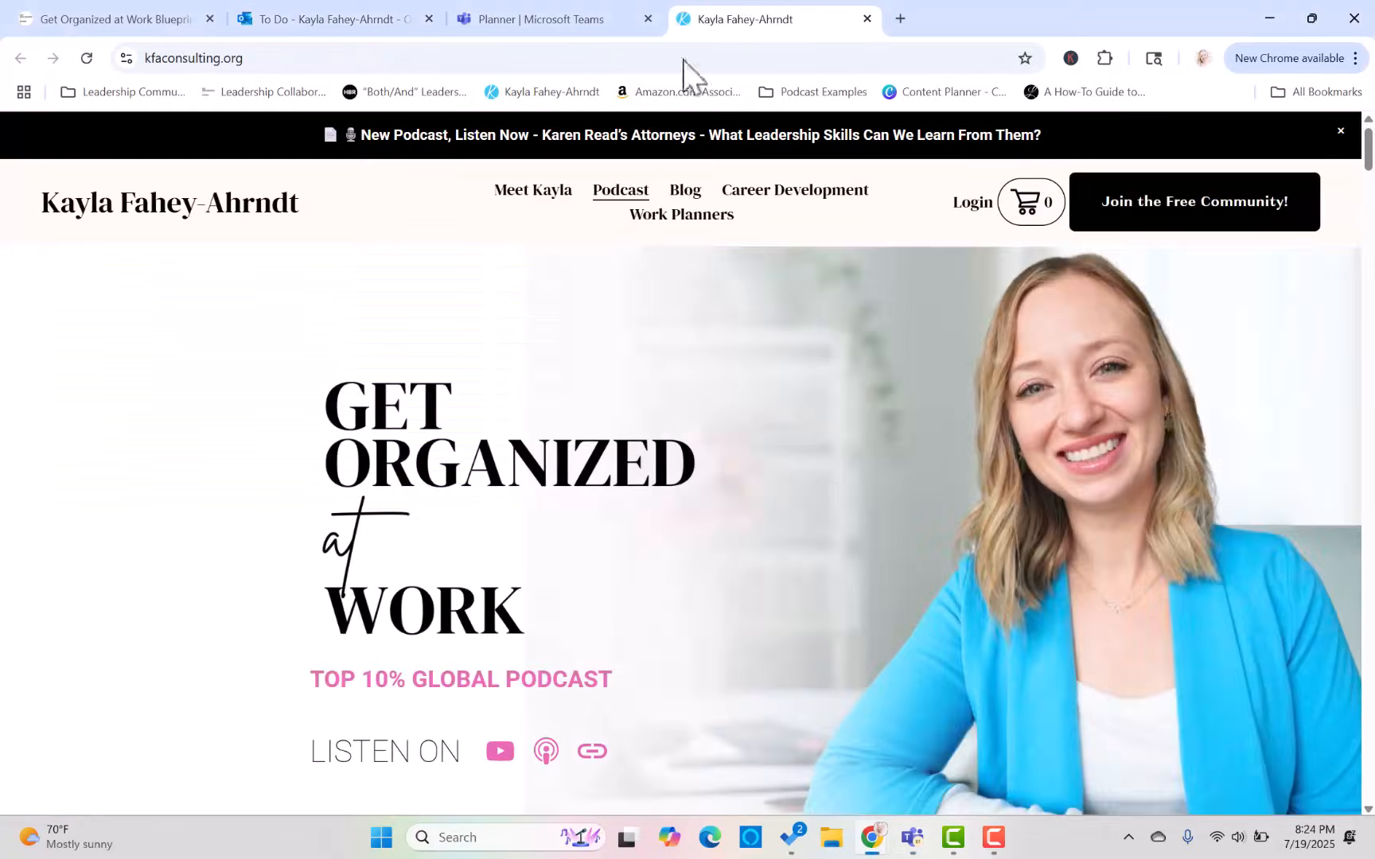
{"action": "left_click", "coordinate": [593, 12]}
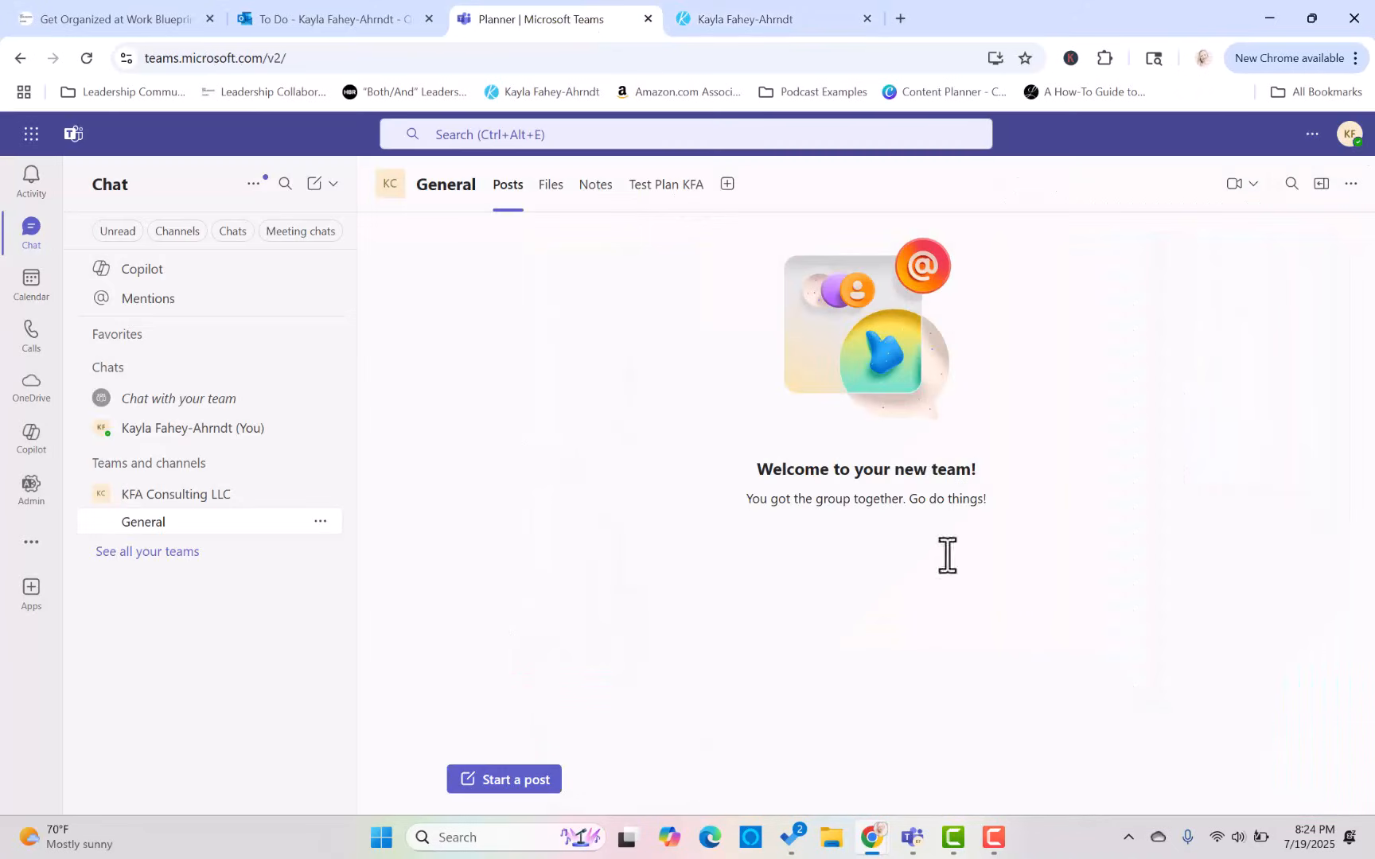
{"action": "left_click", "coordinate": [915, 838]}
{"action": "scroll", "coordinate": [1013, 654], "scroll_direction": "down", "scroll_amount": 1}
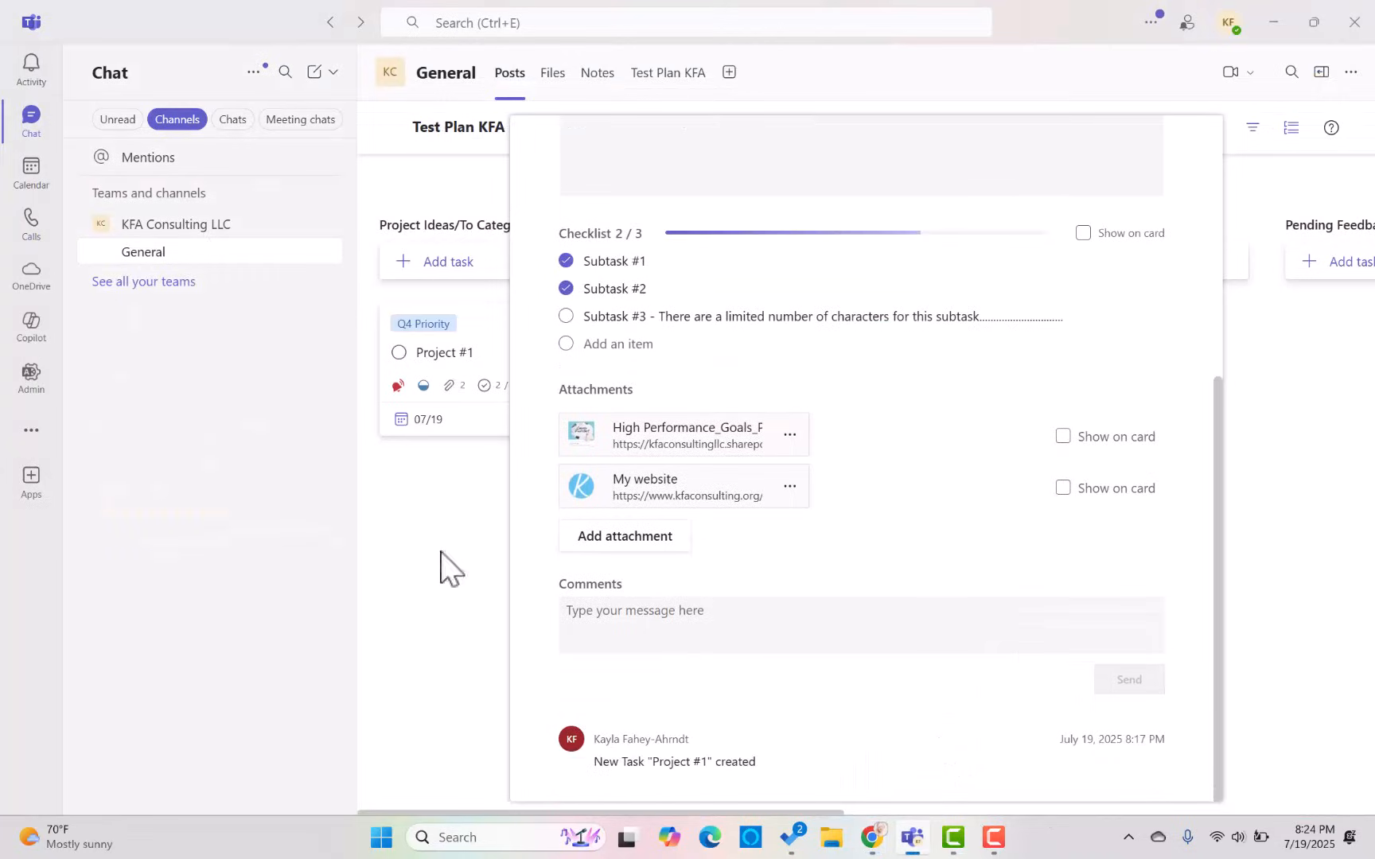
Add the line "Type a note here." to the Project #1 notes, separated from the existing note by a blank line
{"action": "left_click", "coordinate": [675, 610]}
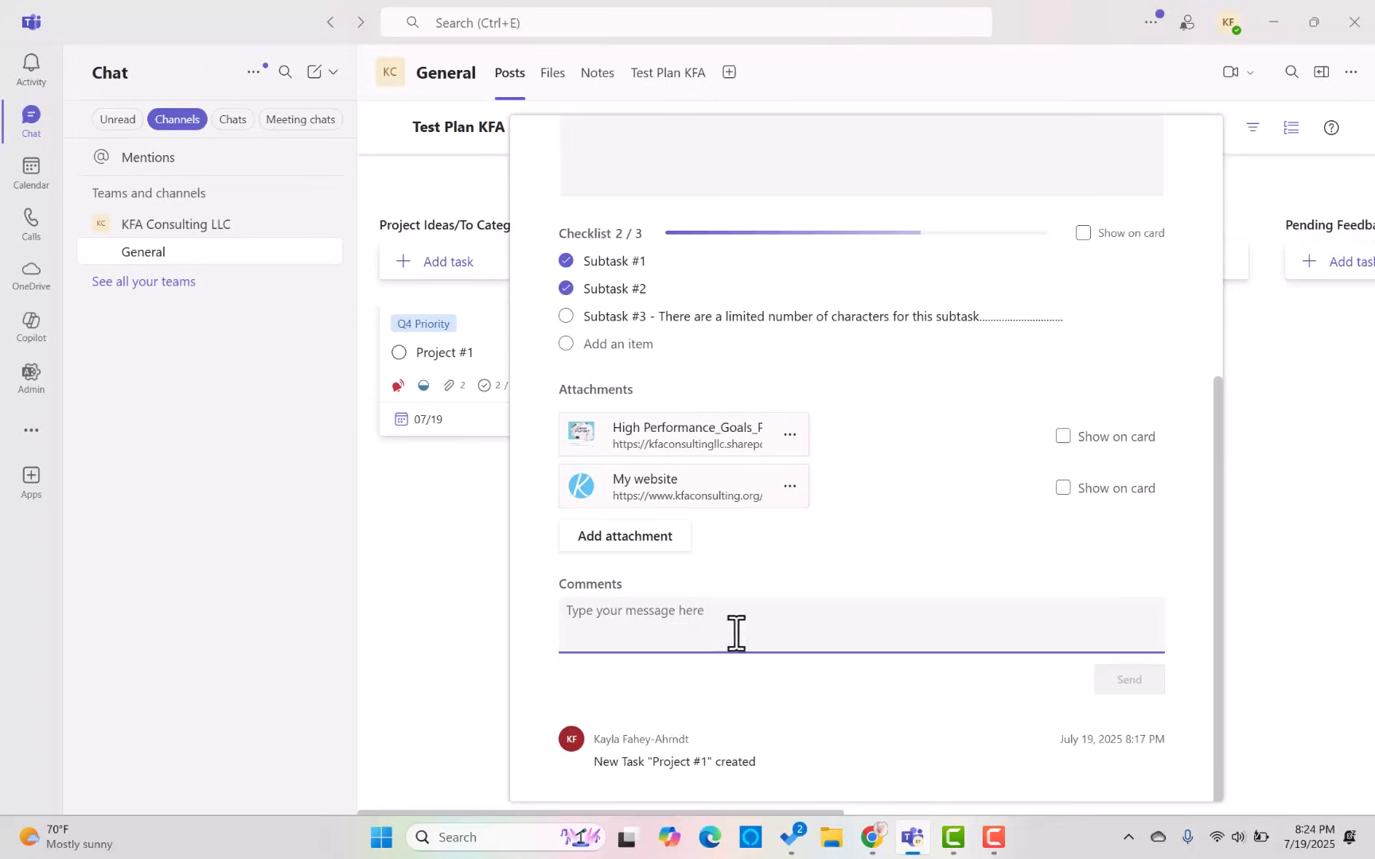
{"action": "scroll", "coordinate": [739, 628], "scroll_direction": "up", "scroll_amount": 6}
{"action": "left_click", "coordinate": [864, 491]}
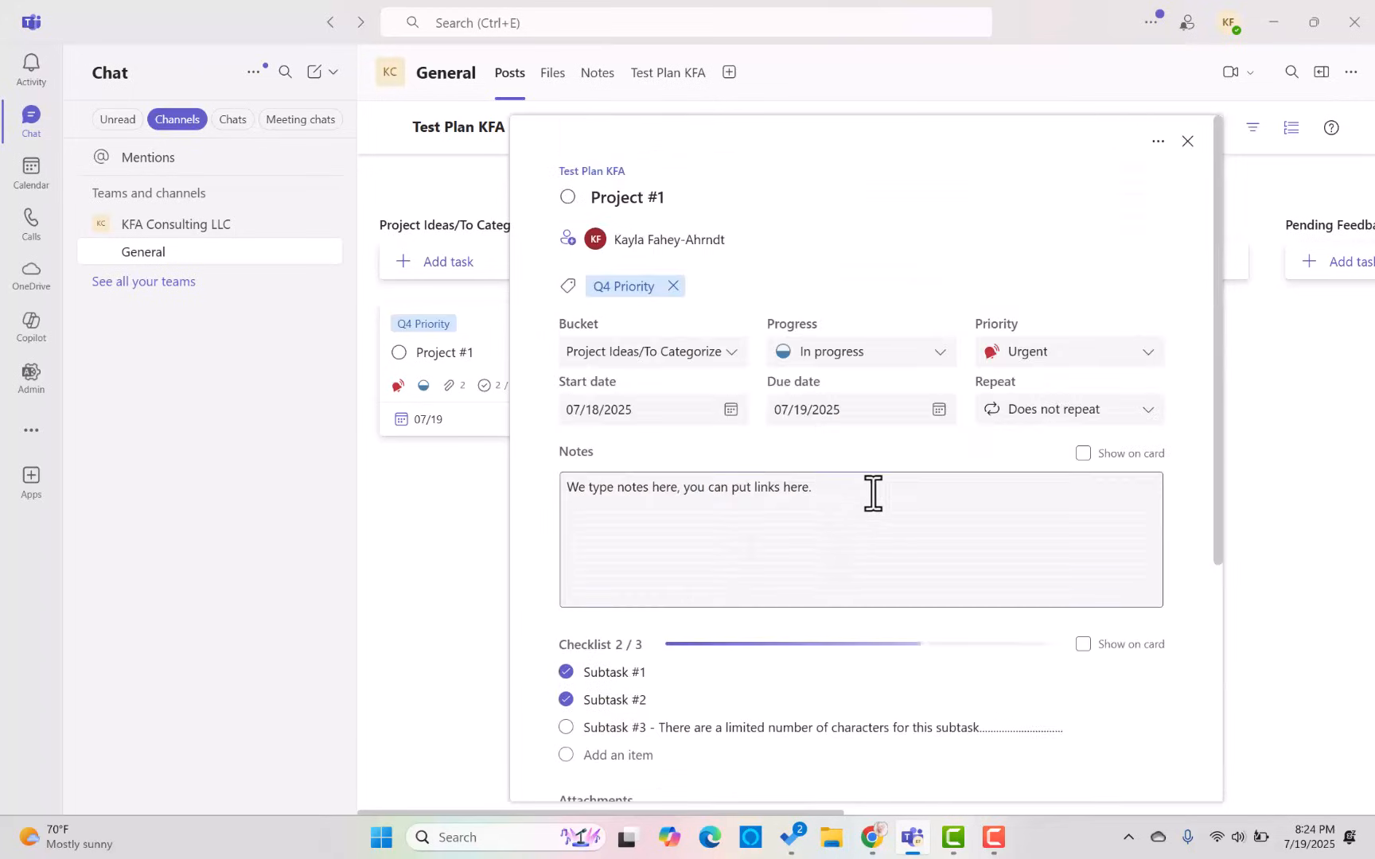
{"action": "key", "text": "Return"}
{"action": "key", "text": "Return"}
{"action": "type", "text": "Typ"}
Post the comment "Comment #1" on the Project #1 task
{"action": "scroll", "coordinate": [681, 527], "scroll_direction": "down", "scroll_amount": 4}
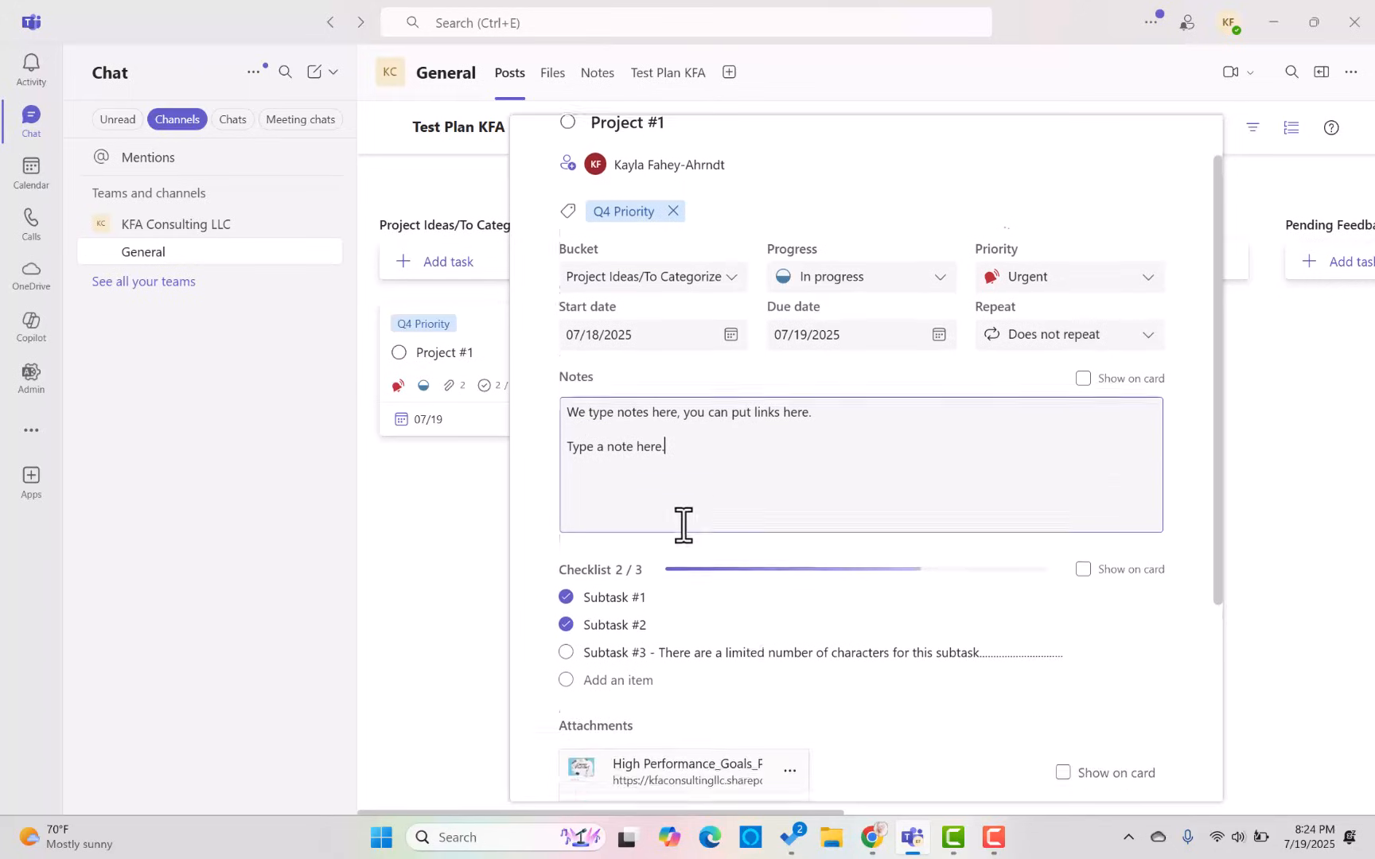
{"action": "scroll", "coordinate": [1042, 460], "scroll_direction": "down", "scroll_amount": 5}
{"action": "left_click", "coordinate": [668, 624]}
{"action": "type", "text": "Comment #1"}
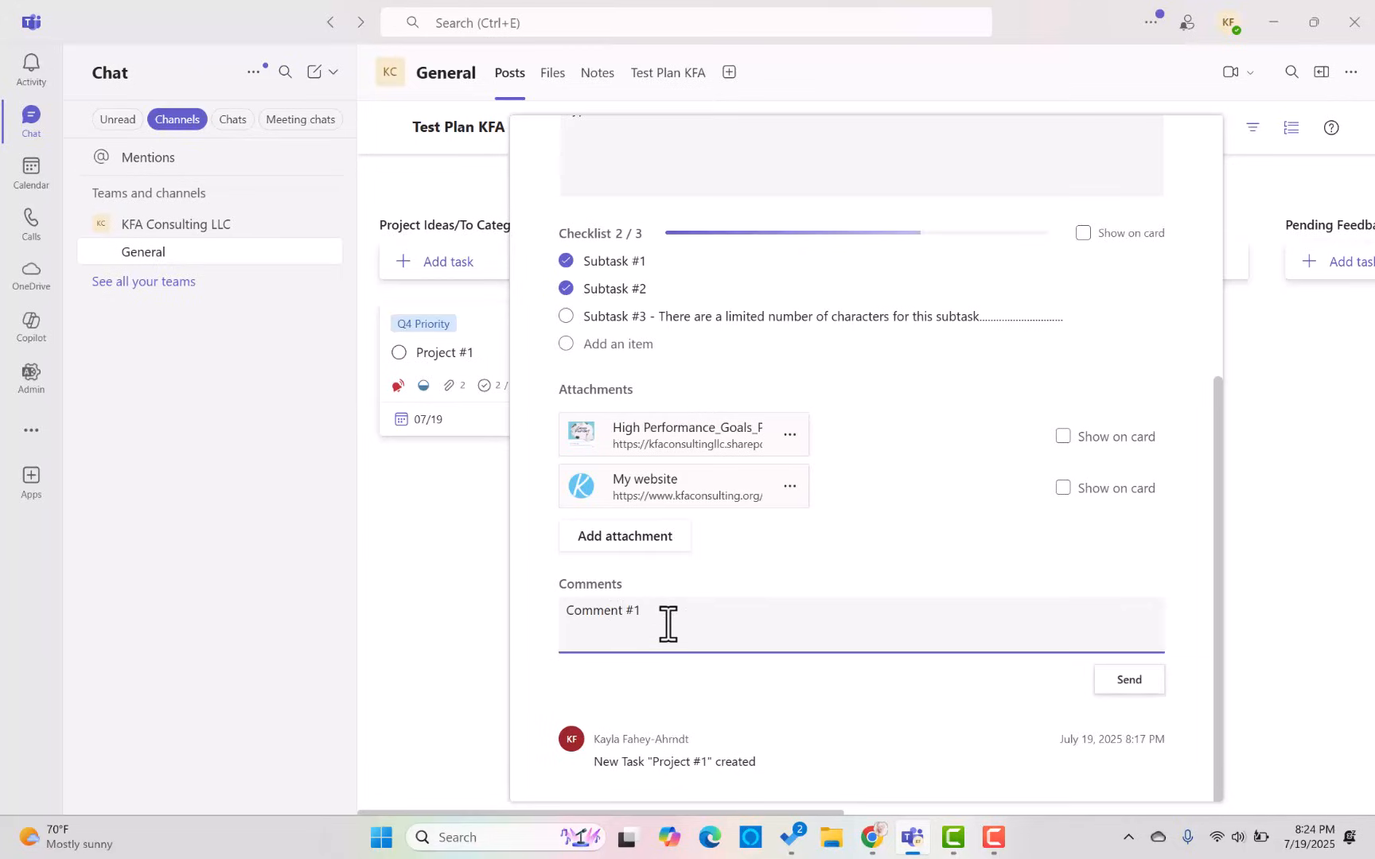
{"action": "left_click", "coordinate": [1127, 683]}
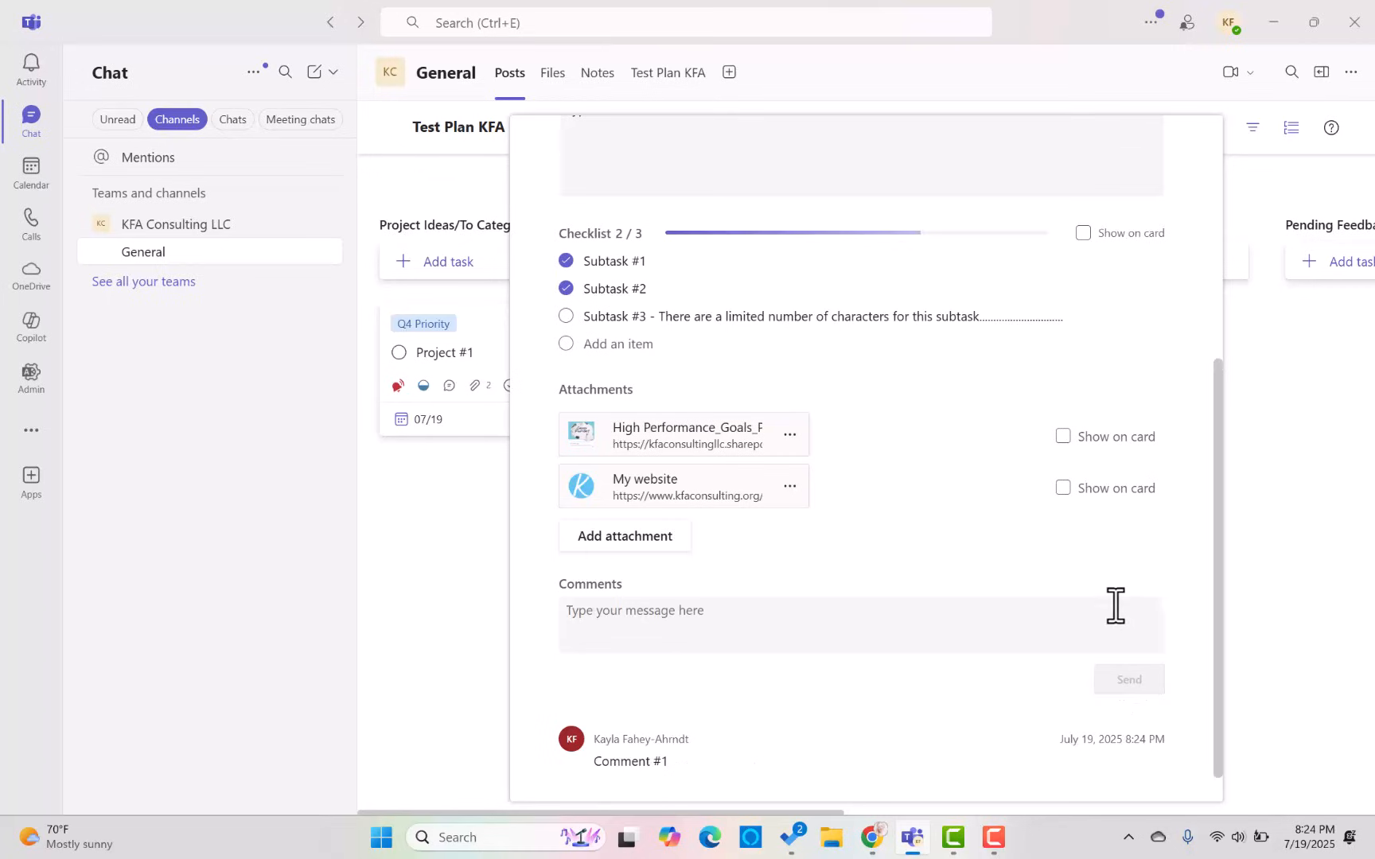
{"action": "scroll", "coordinate": [1129, 612], "scroll_direction": "down", "scroll_amount": 2}
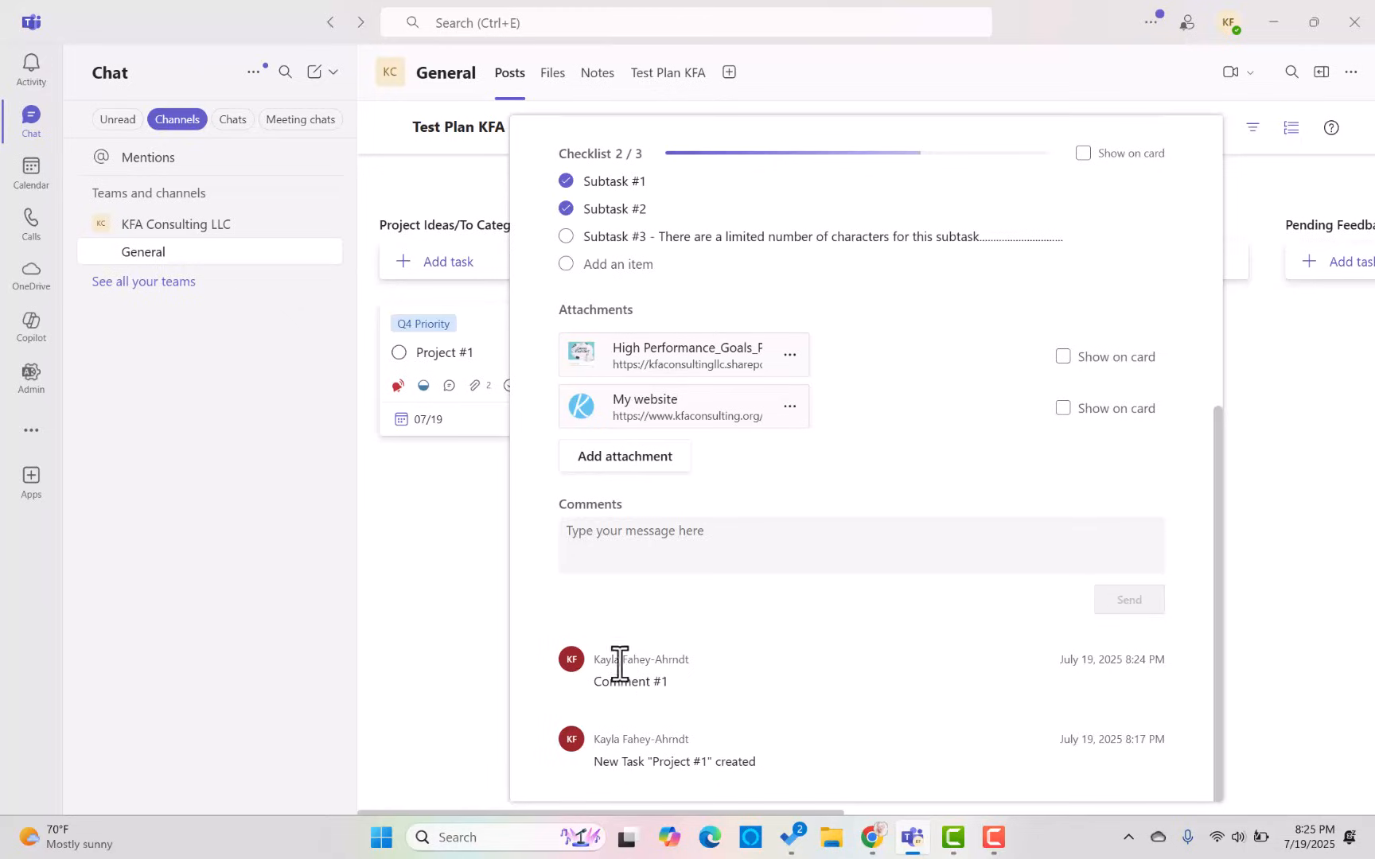
{"action": "left_click", "coordinate": [626, 544]}
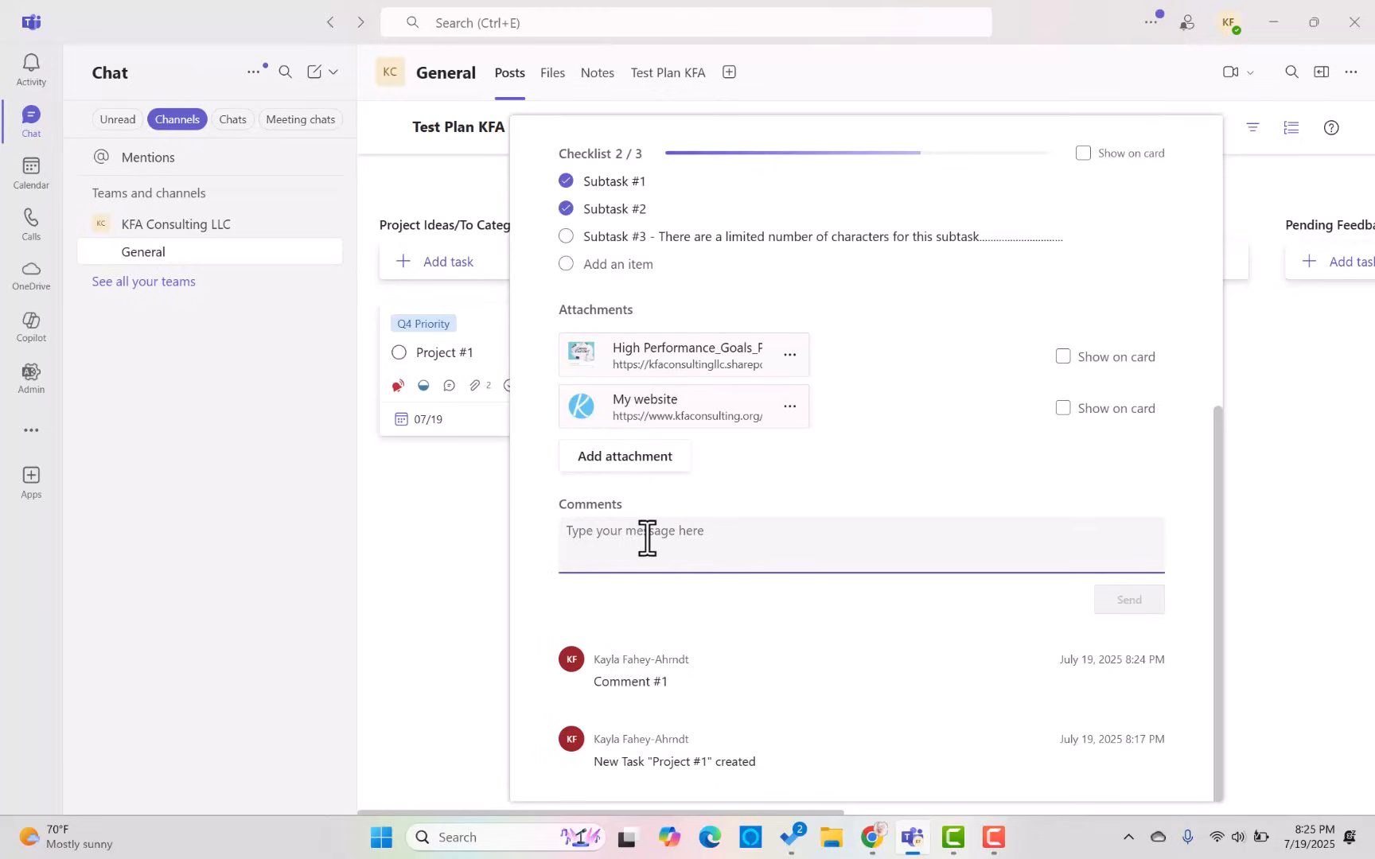
{"action": "type", "text": "@kaylaf"}
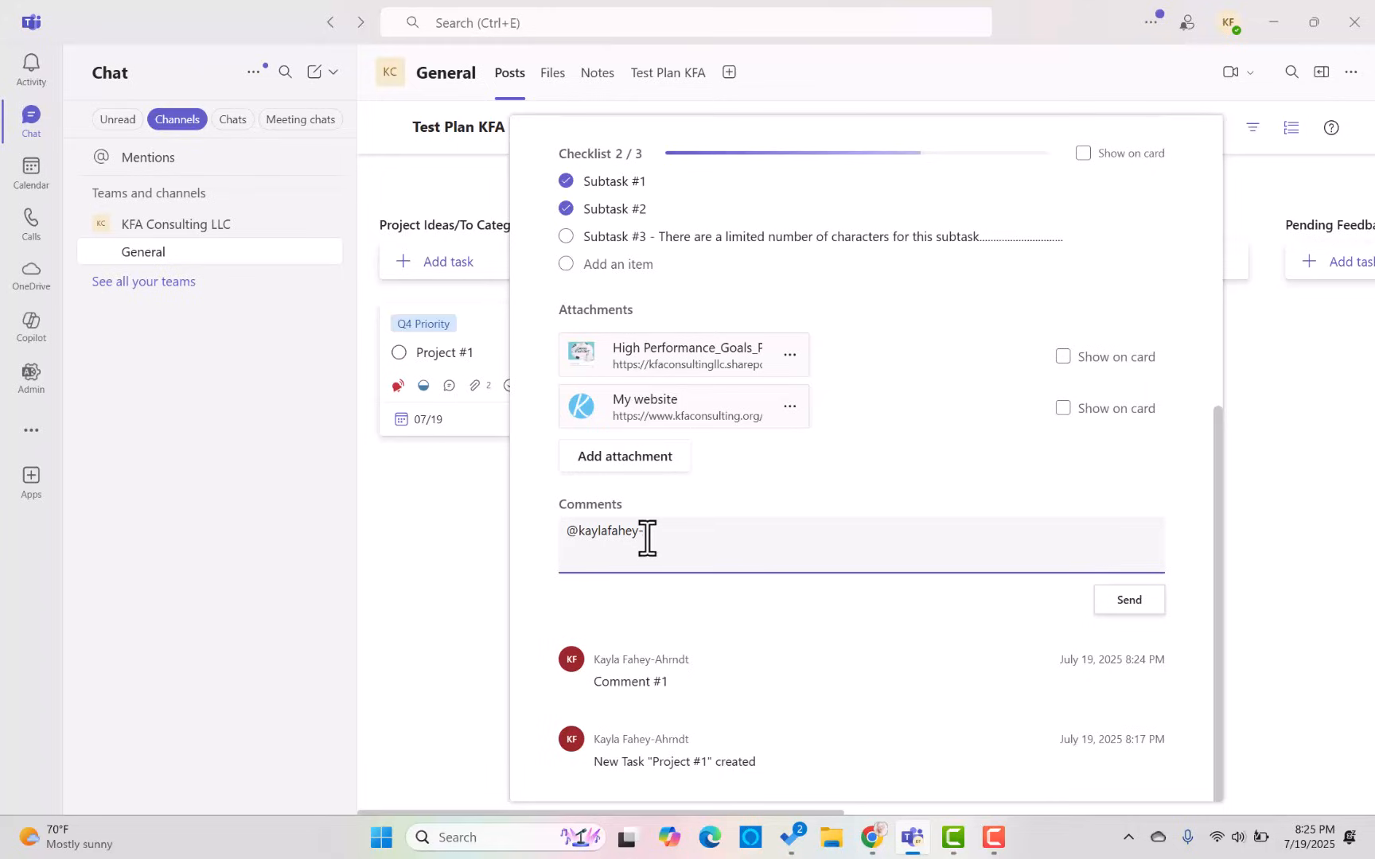
{"action": "key", "text": "ctrl+a"}
{"action": "key", "text": "BackSpace"}
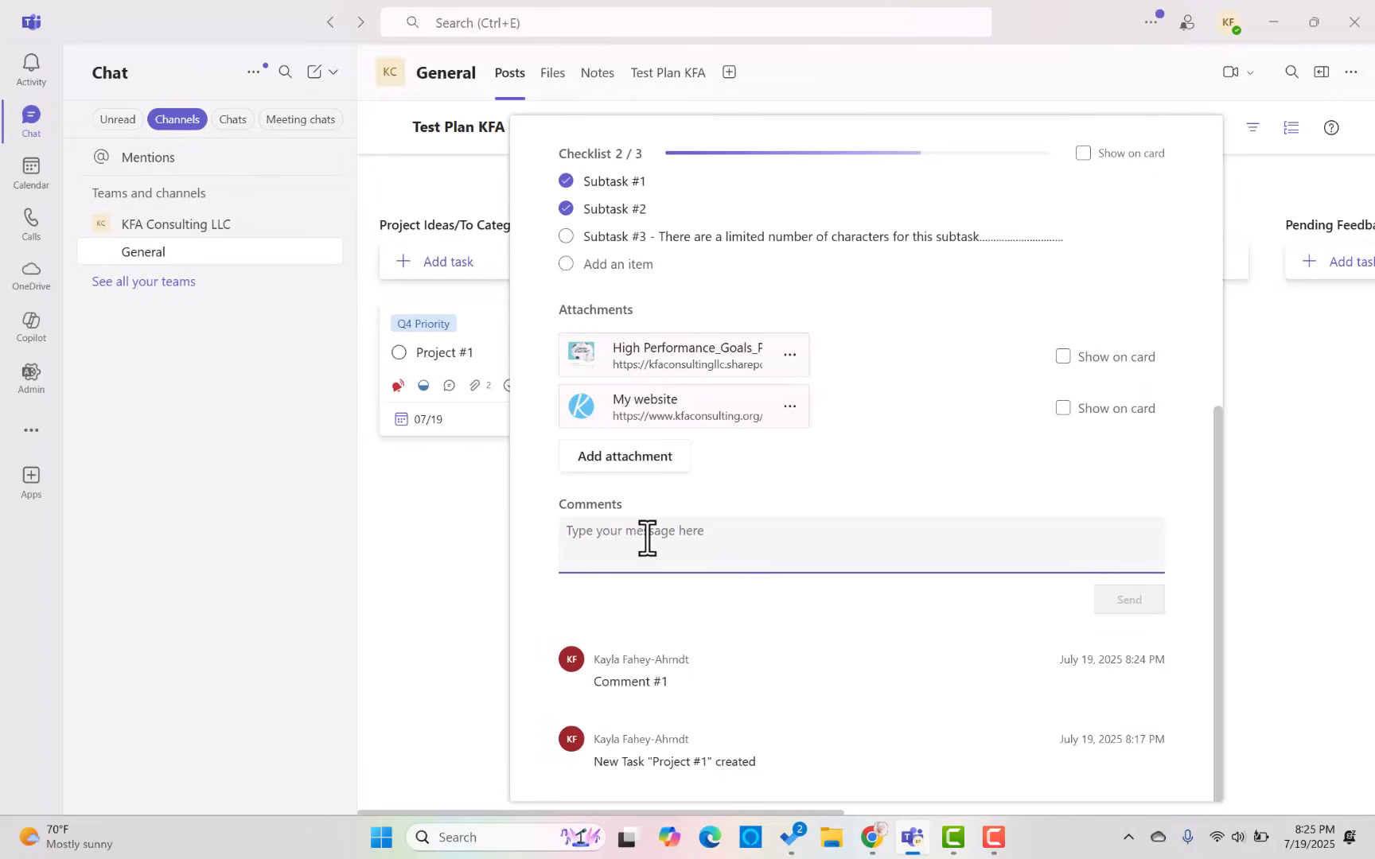
Review the Project #1 details, check which plans the task could be moved to, and cancel the move
{"action": "scroll", "coordinate": [1125, 557], "scroll_direction": "up", "scroll_amount": 1}
{"action": "scroll", "coordinate": [1126, 557], "scroll_direction": "up", "scroll_amount": 4}
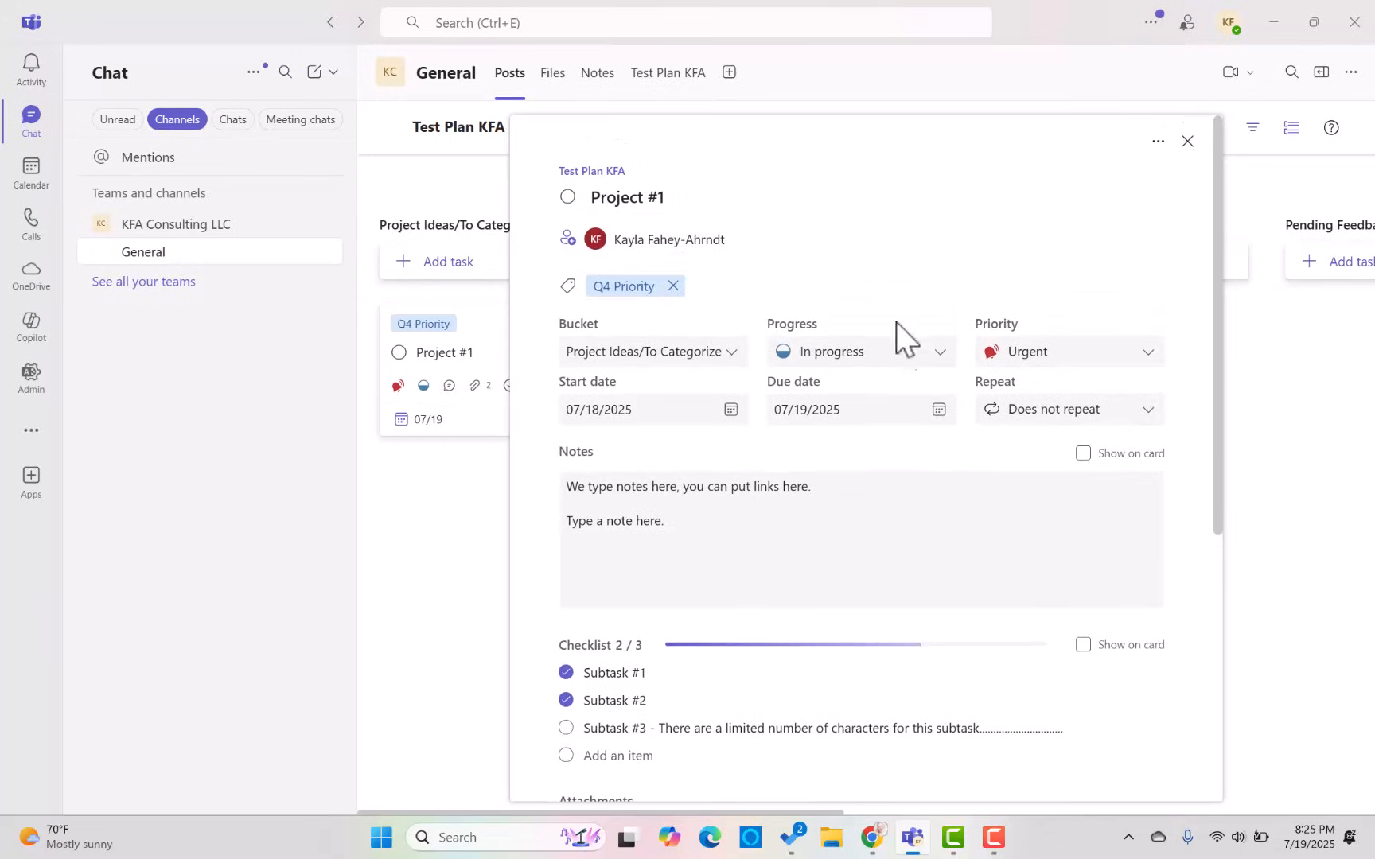
{"action": "scroll", "coordinate": [1098, 588], "scroll_direction": "down", "scroll_amount": 4}
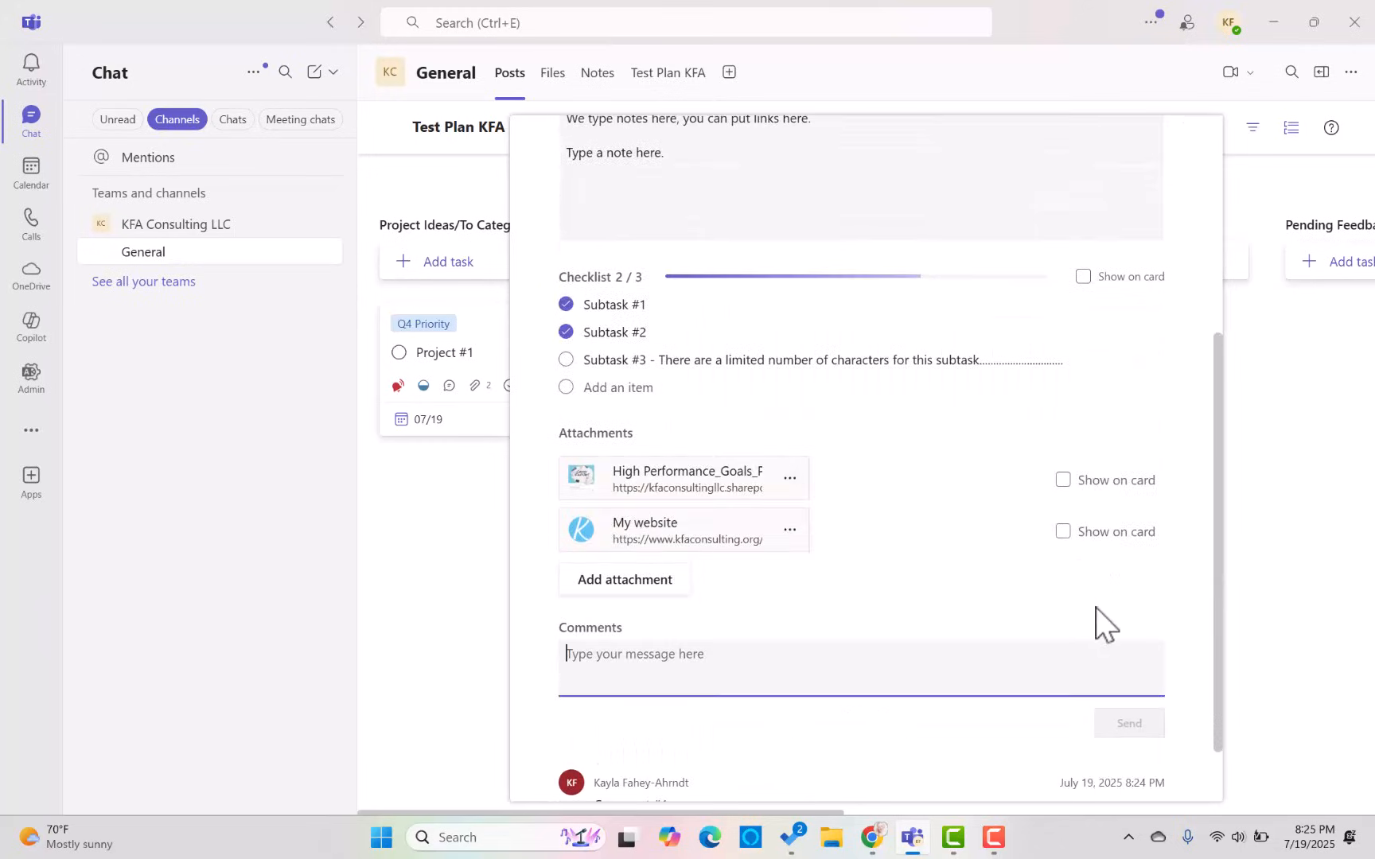
{"action": "scroll", "coordinate": [1096, 607], "scroll_direction": "down", "scroll_amount": 1}
{"action": "scroll", "coordinate": [1097, 597], "scroll_direction": "up", "scroll_amount": 4}
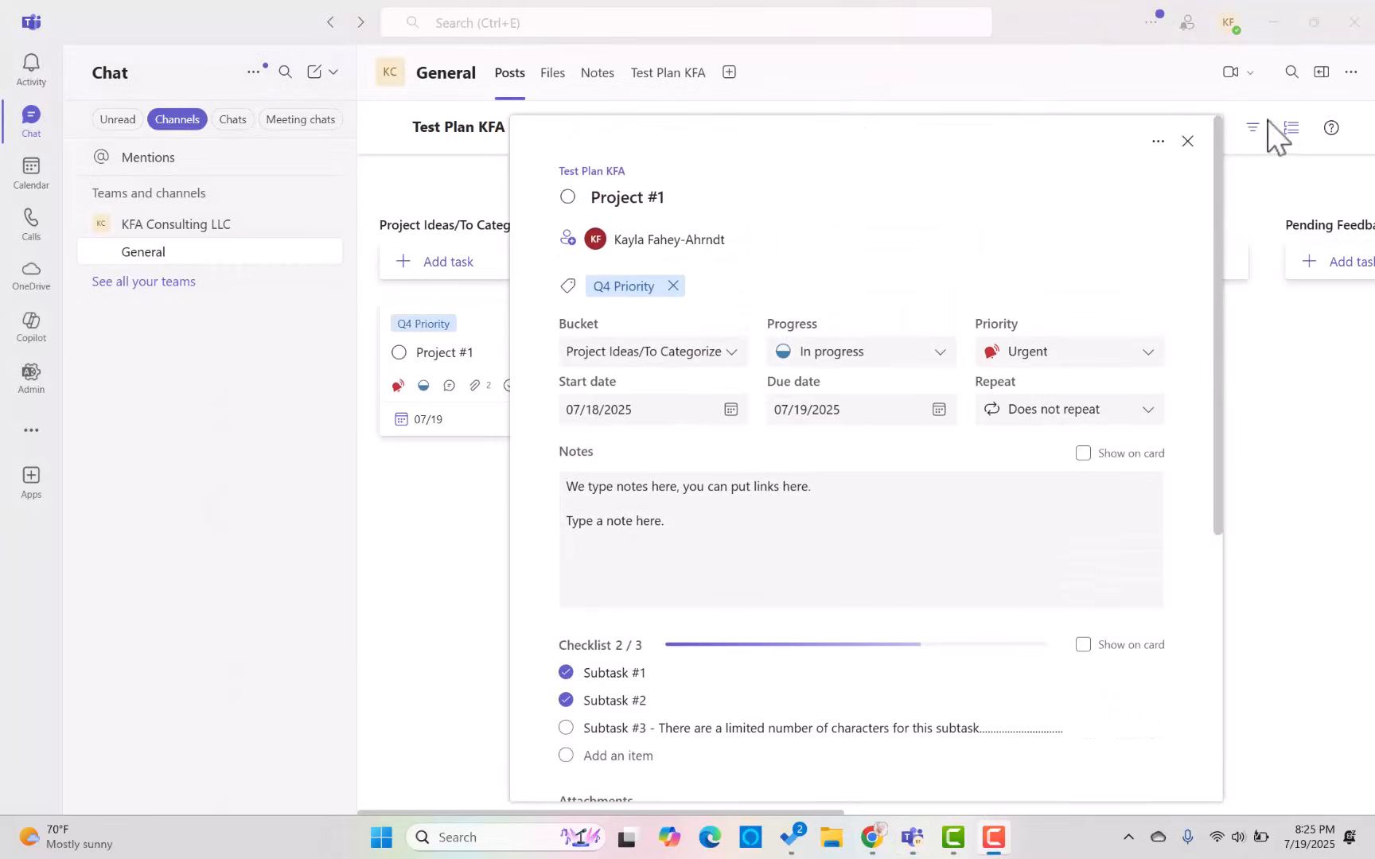
{"action": "left_click", "coordinate": [1157, 142]}
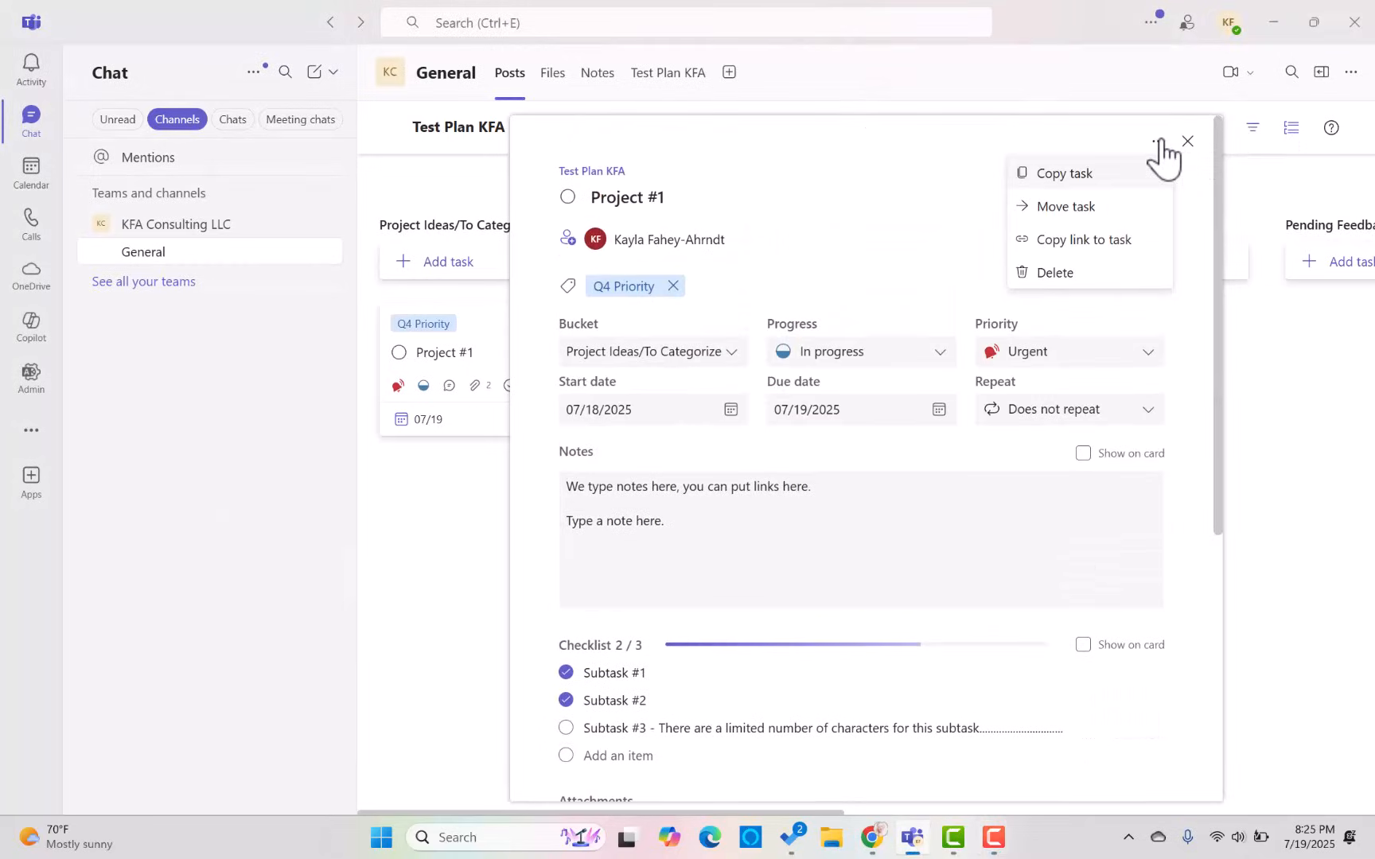
{"action": "left_click", "coordinate": [1113, 203]}
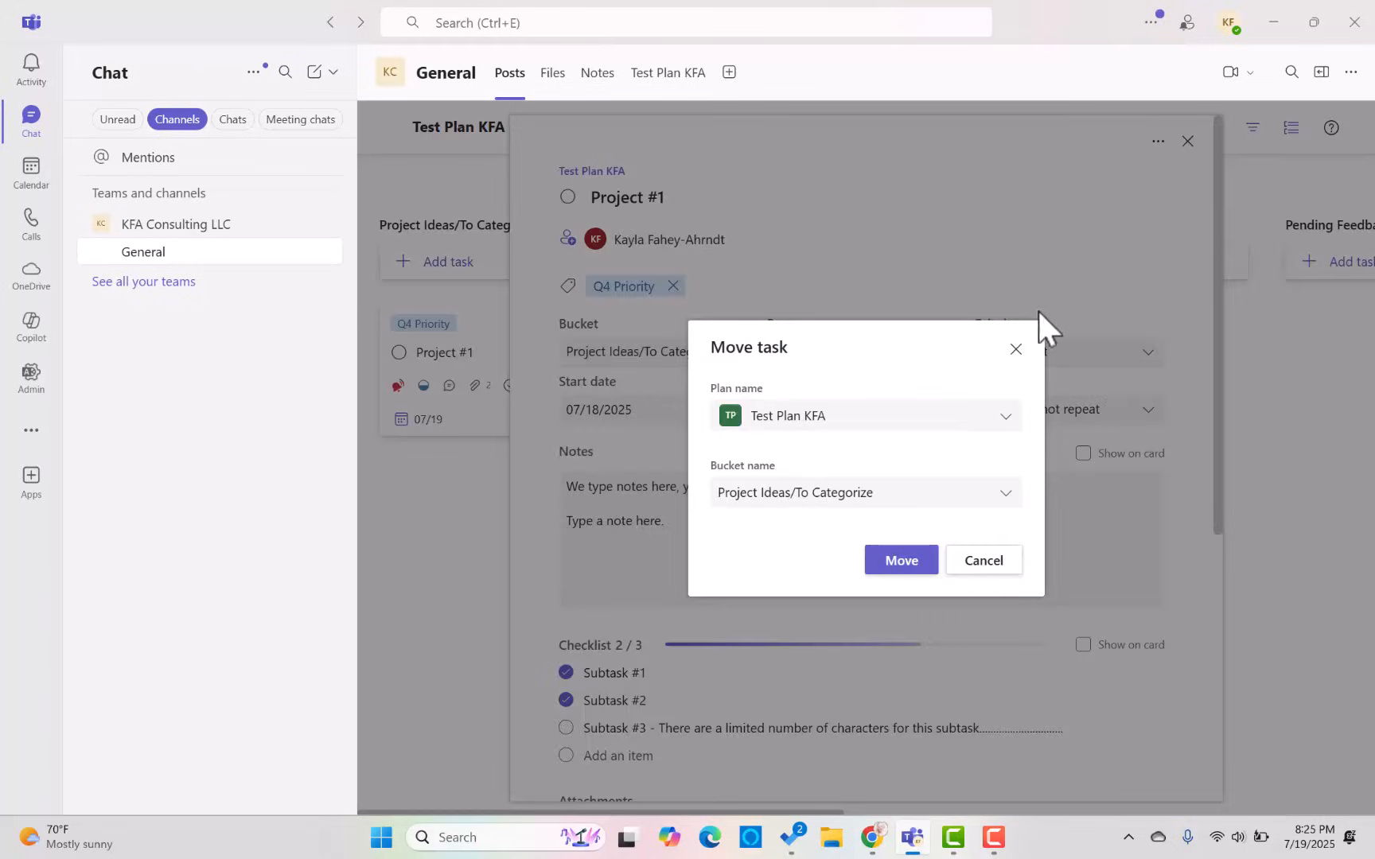
{"action": "left_click", "coordinate": [955, 422]}
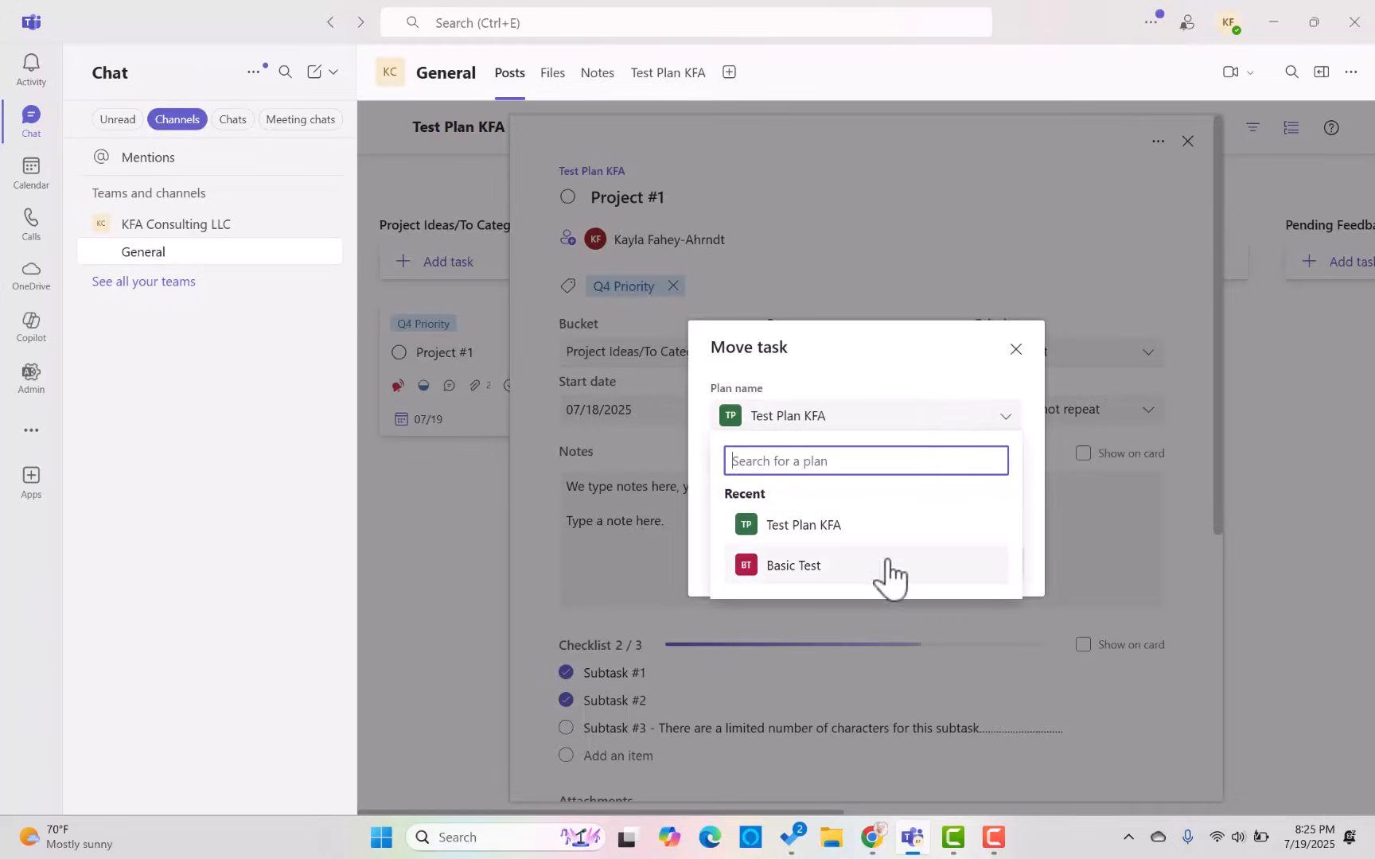
{"action": "left_click", "coordinate": [991, 417]}
{"action": "left_click", "coordinate": [1015, 349]}
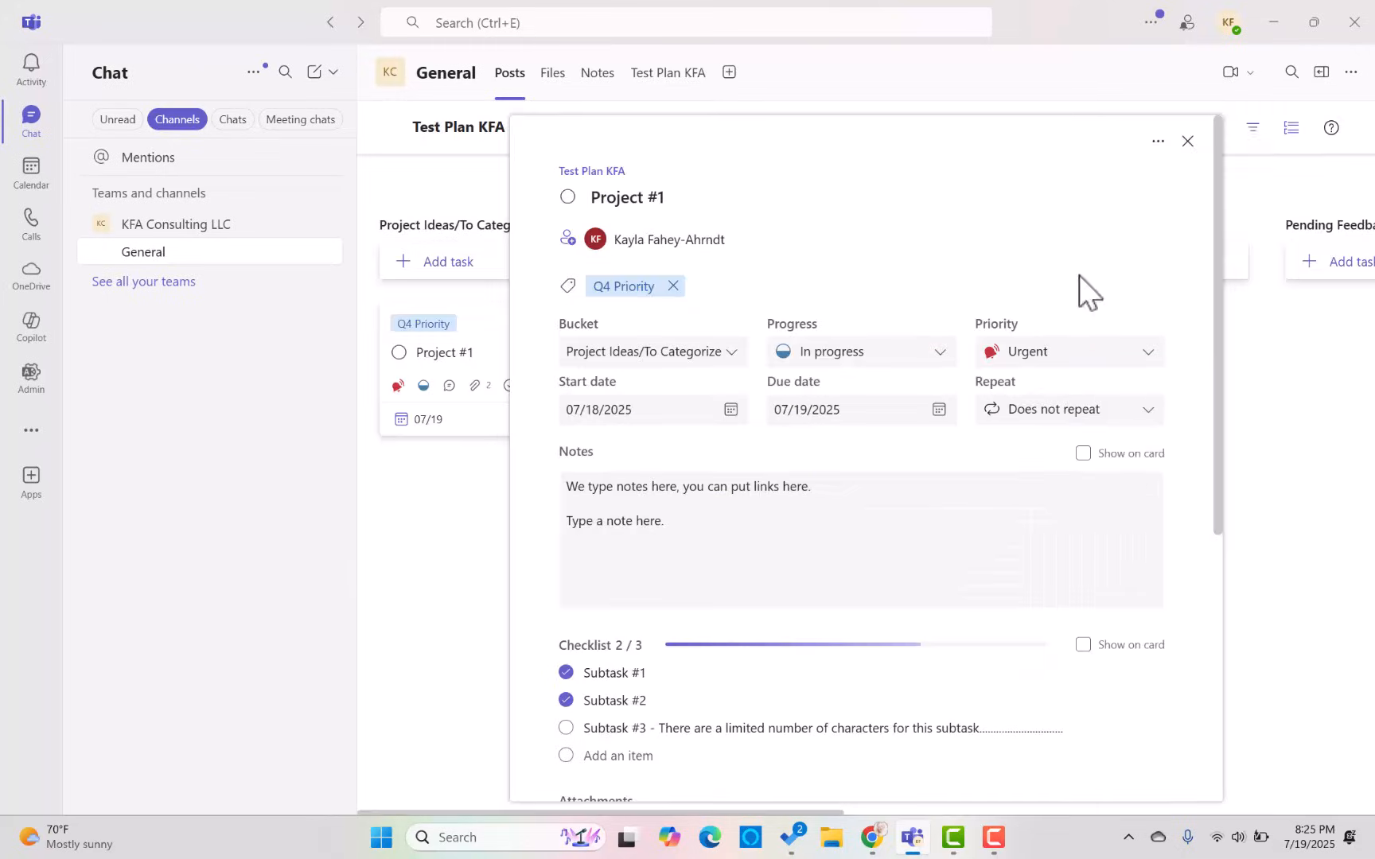
Copy Project #1 as Project #2 with the Assignment also included, and close the task details
{"action": "left_click", "coordinate": [1158, 141]}
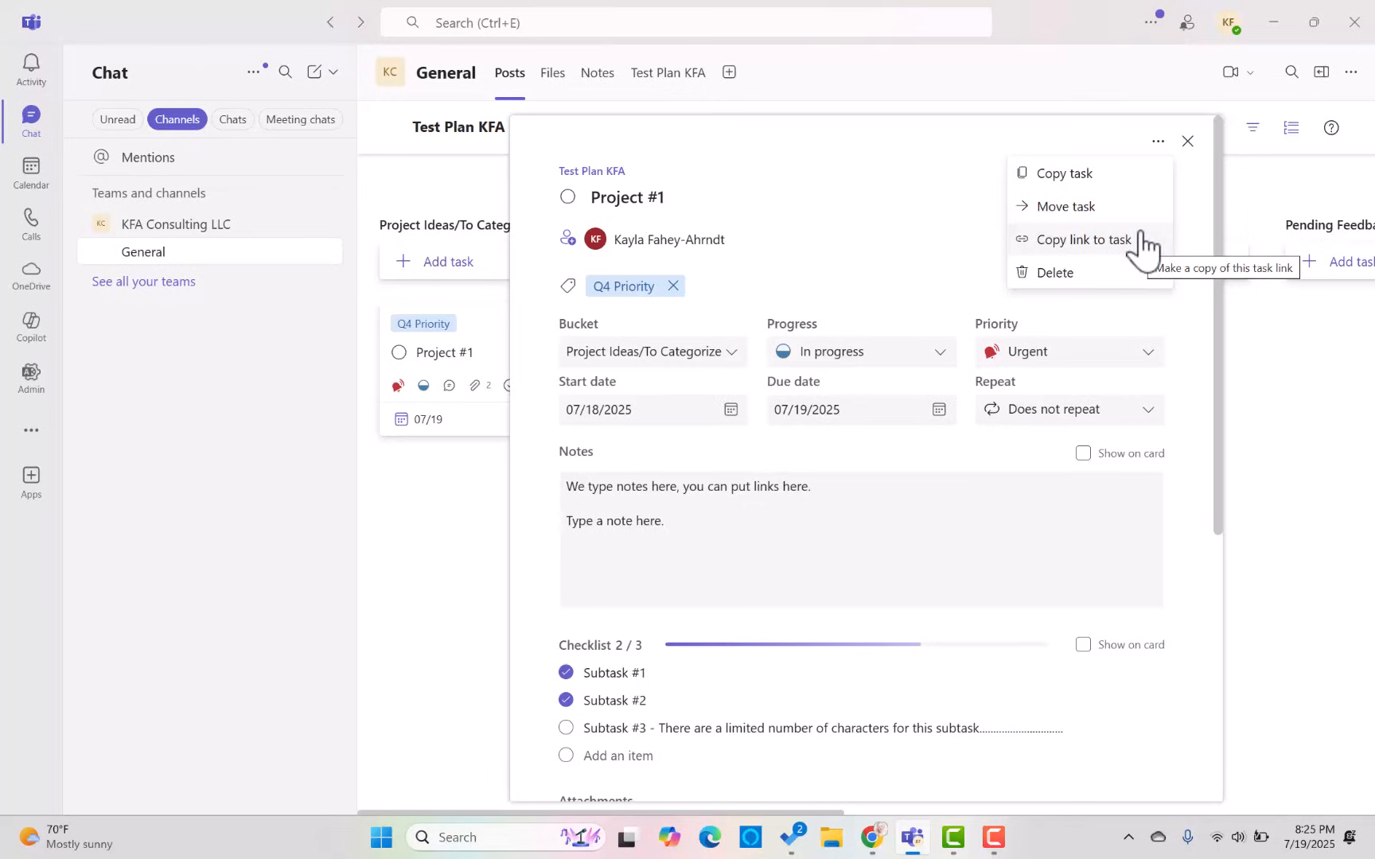
{"action": "left_click", "coordinate": [1065, 176]}
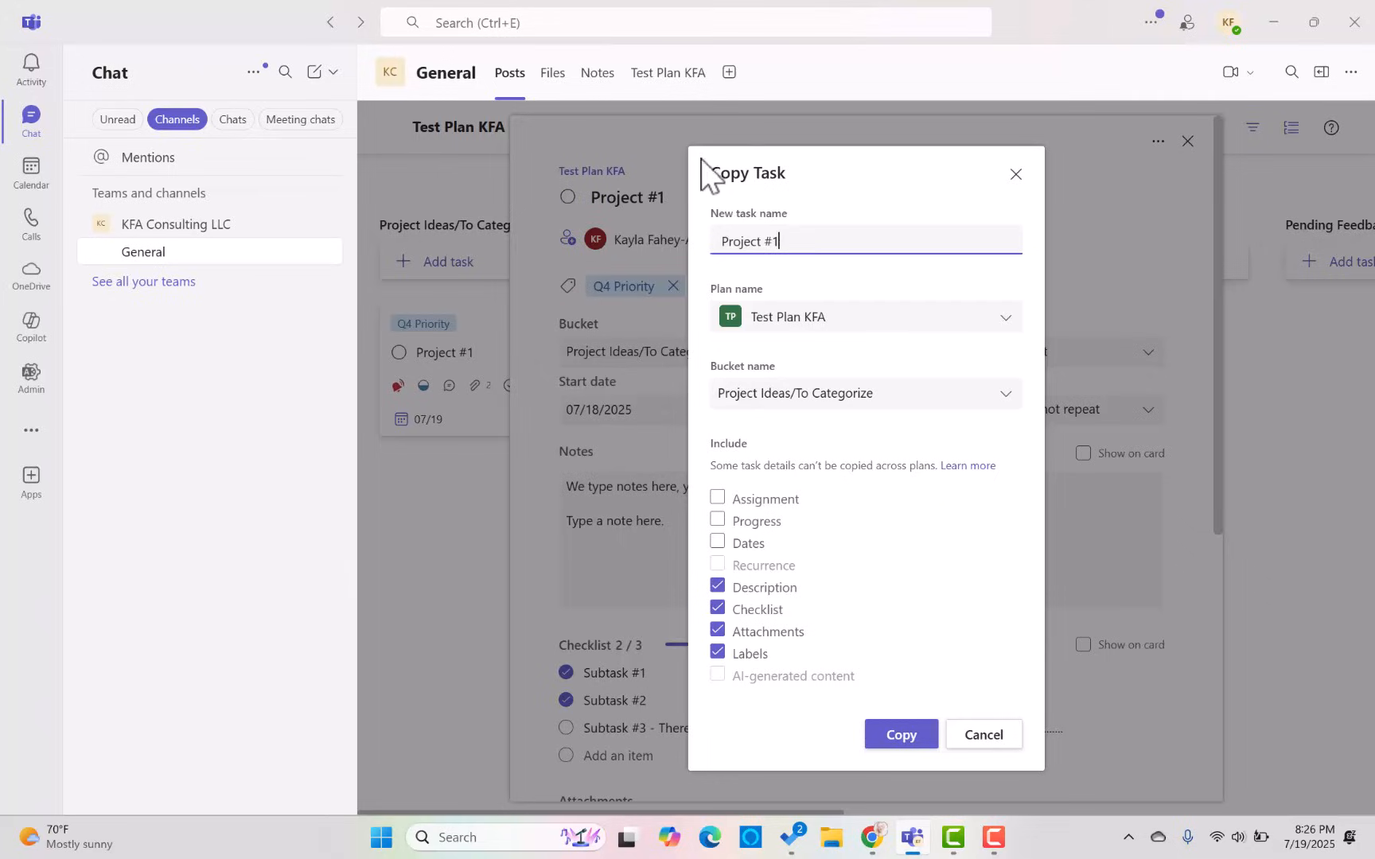
{"action": "key", "text": "BackSpace"}
{"action": "type", "text": "2"}
{"action": "key", "text": "Tab"}
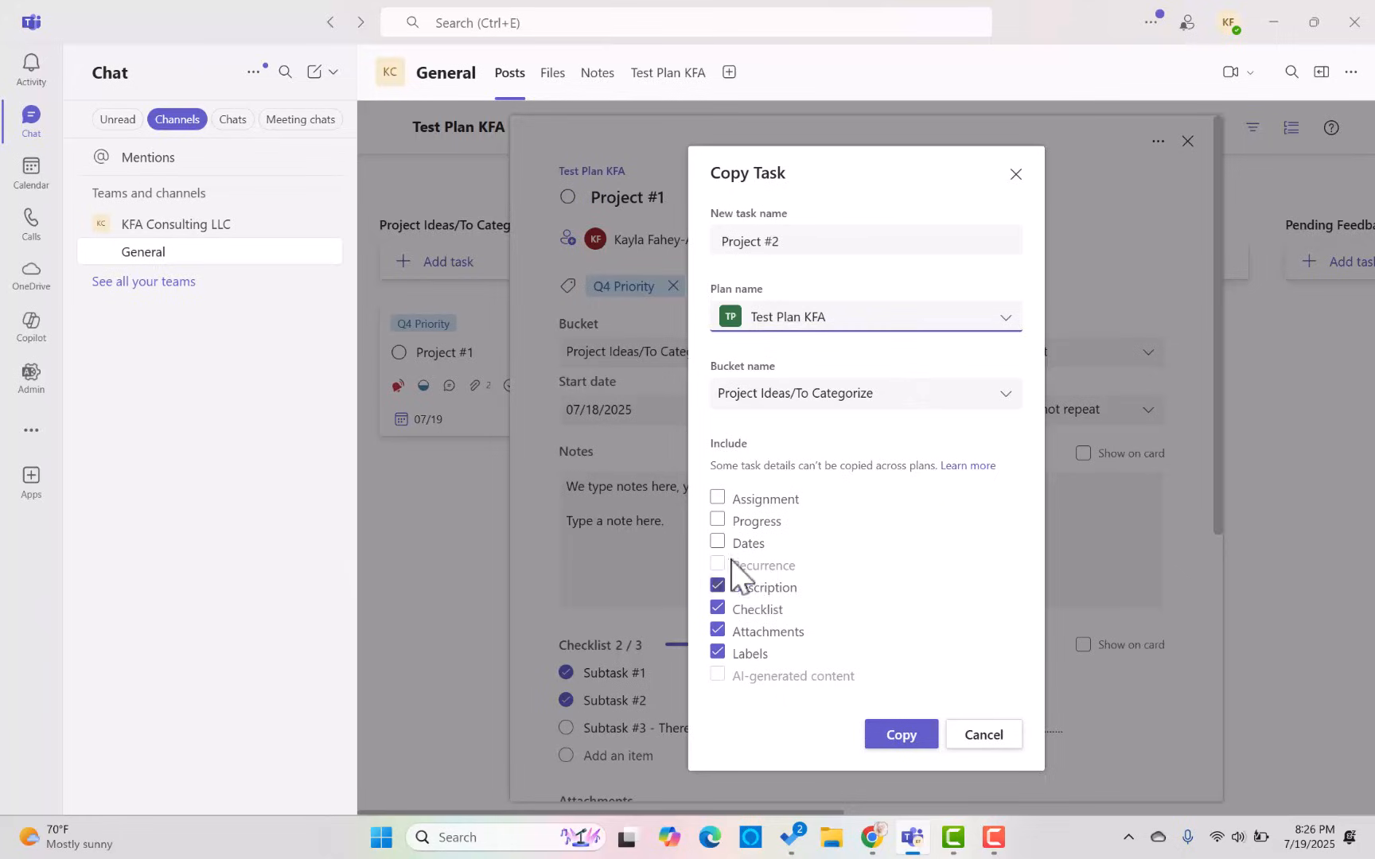
{"action": "left_click", "coordinate": [717, 498]}
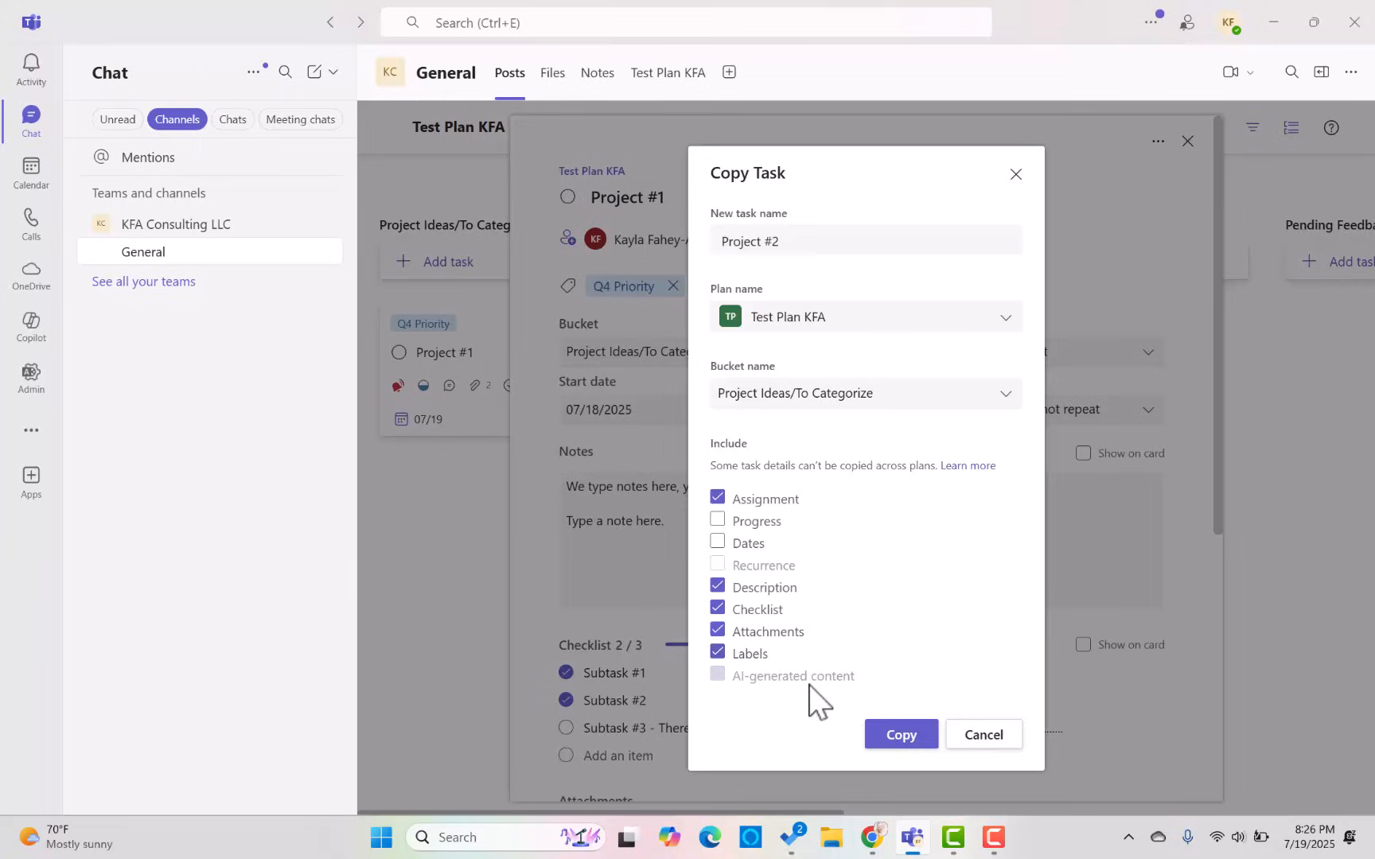
{"action": "left_click", "coordinate": [905, 738]}
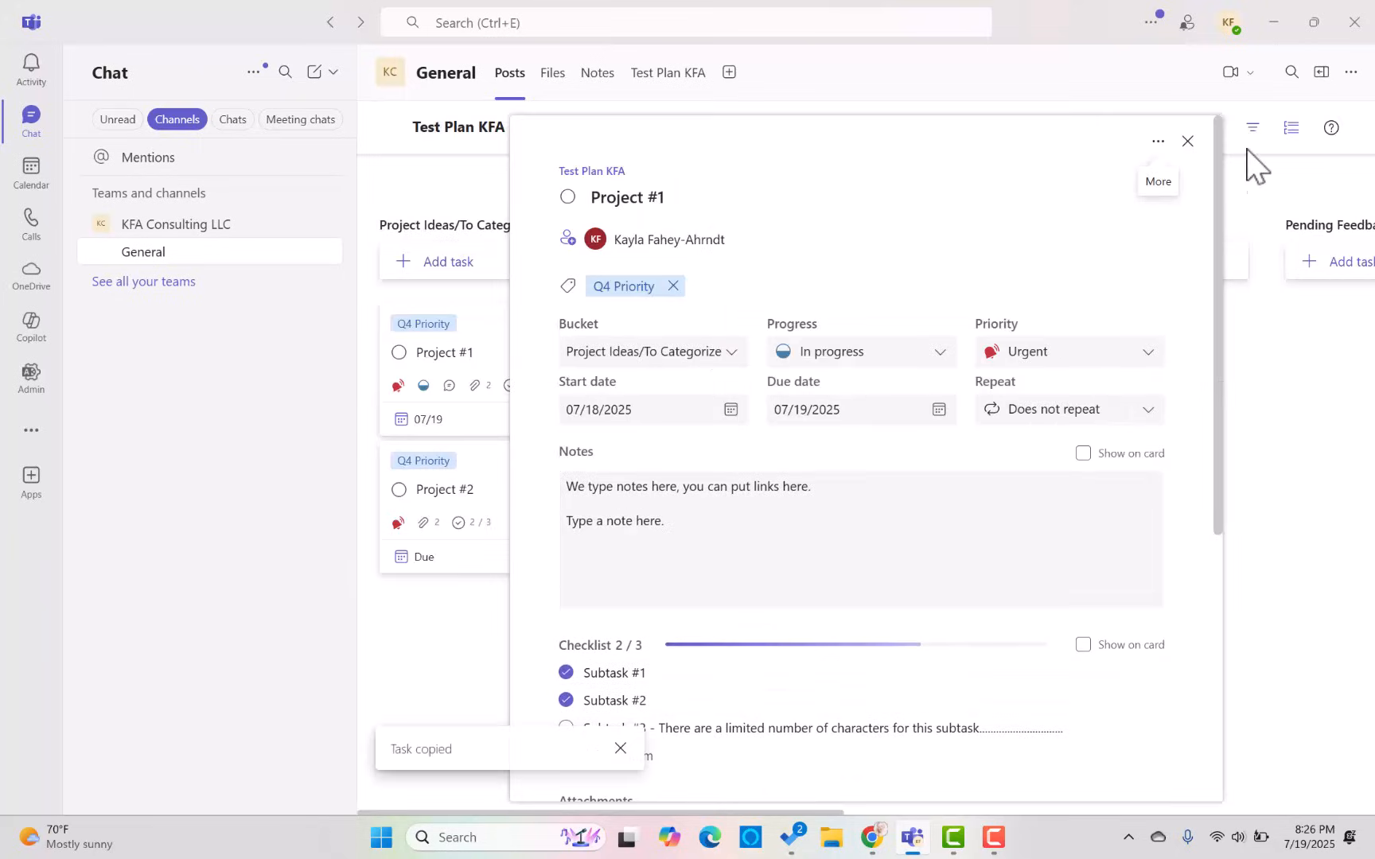
{"action": "left_click", "coordinate": [1186, 142]}
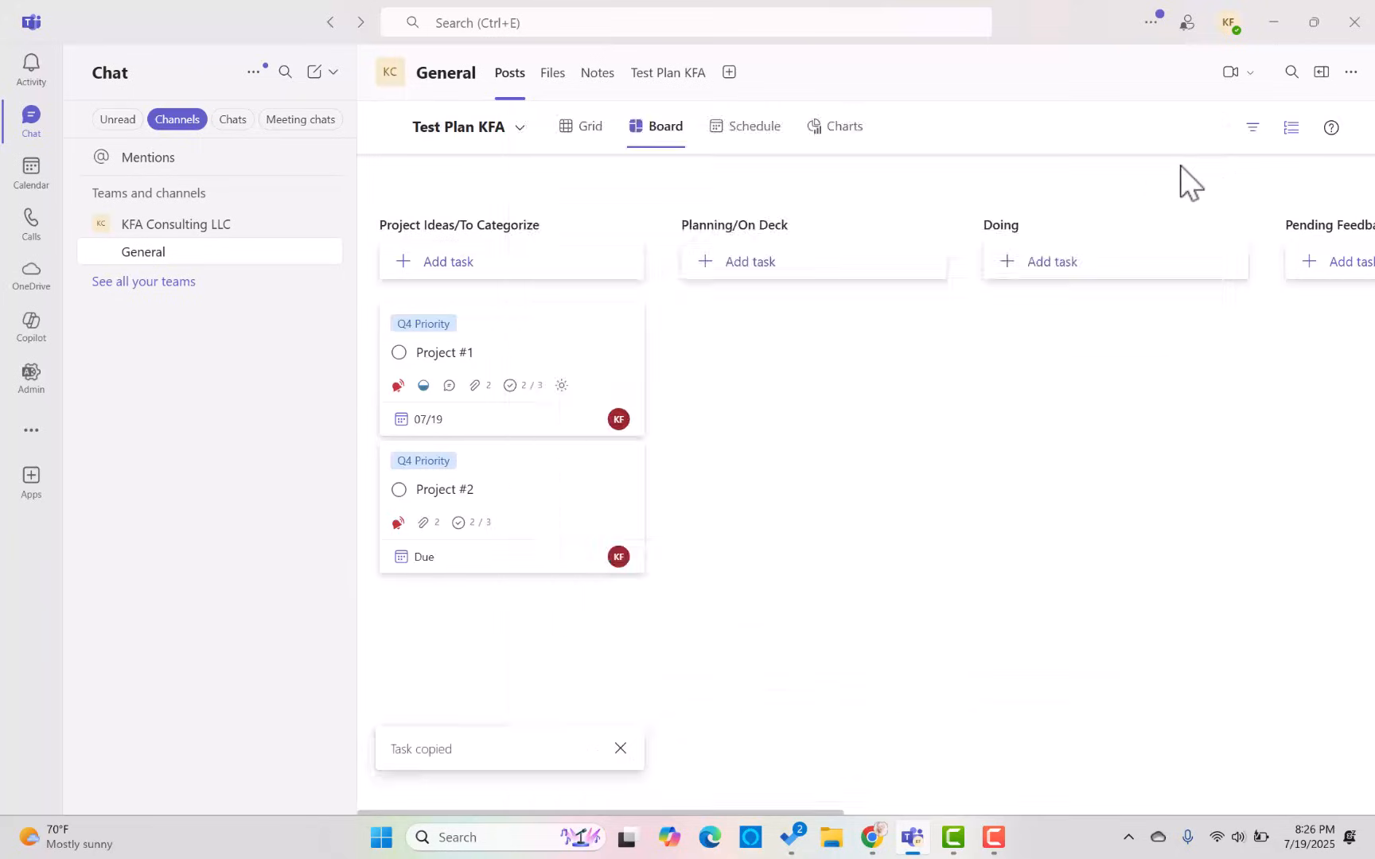
Review the copied details of Project #2, and look at the plan in Grid view before returning to the Board view
{"action": "left_click", "coordinate": [560, 500]}
{"action": "scroll", "coordinate": [927, 441], "scroll_direction": "down", "scroll_amount": 5}
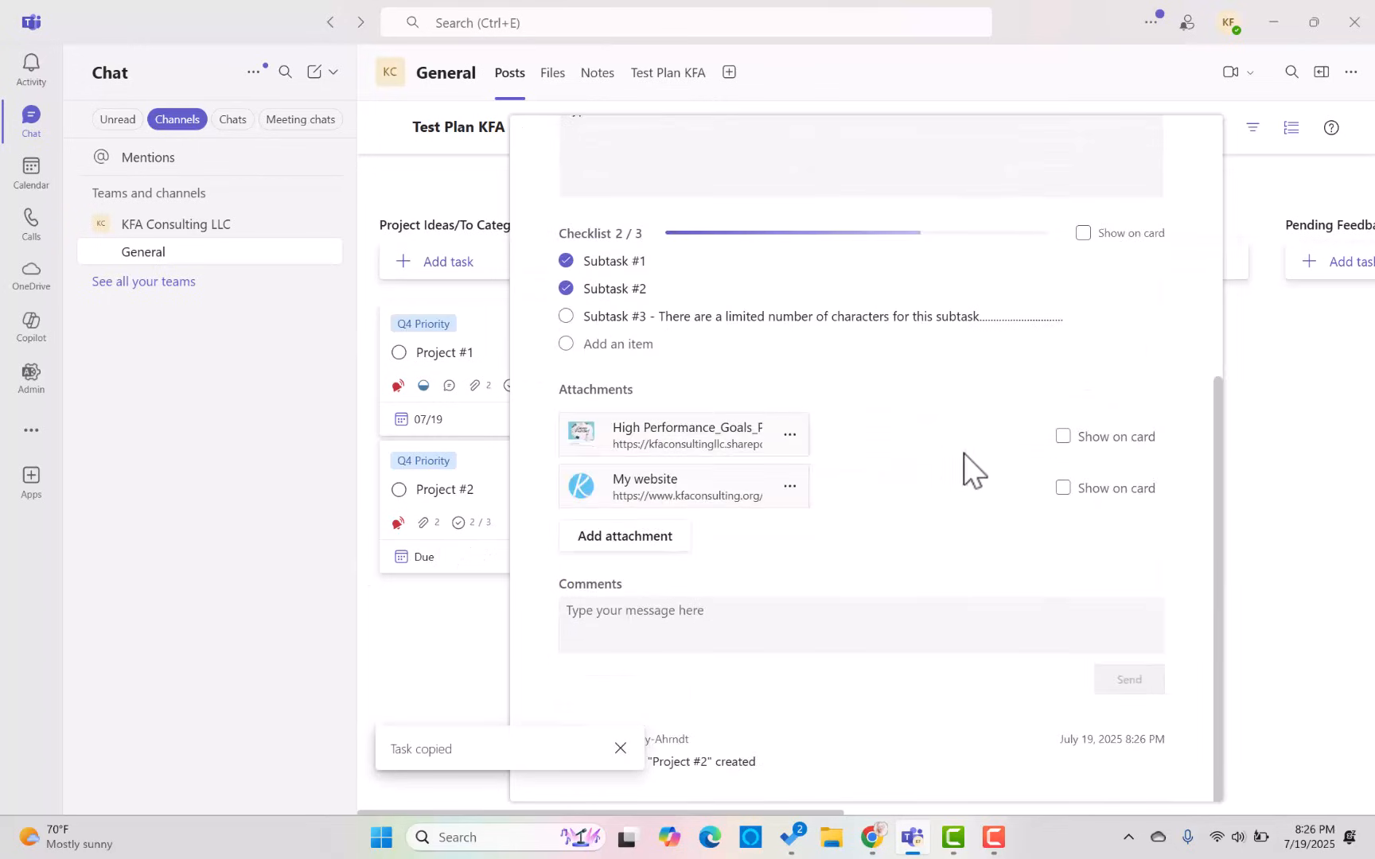
{"action": "scroll", "coordinate": [944, 450], "scroll_direction": "up", "scroll_amount": 5}
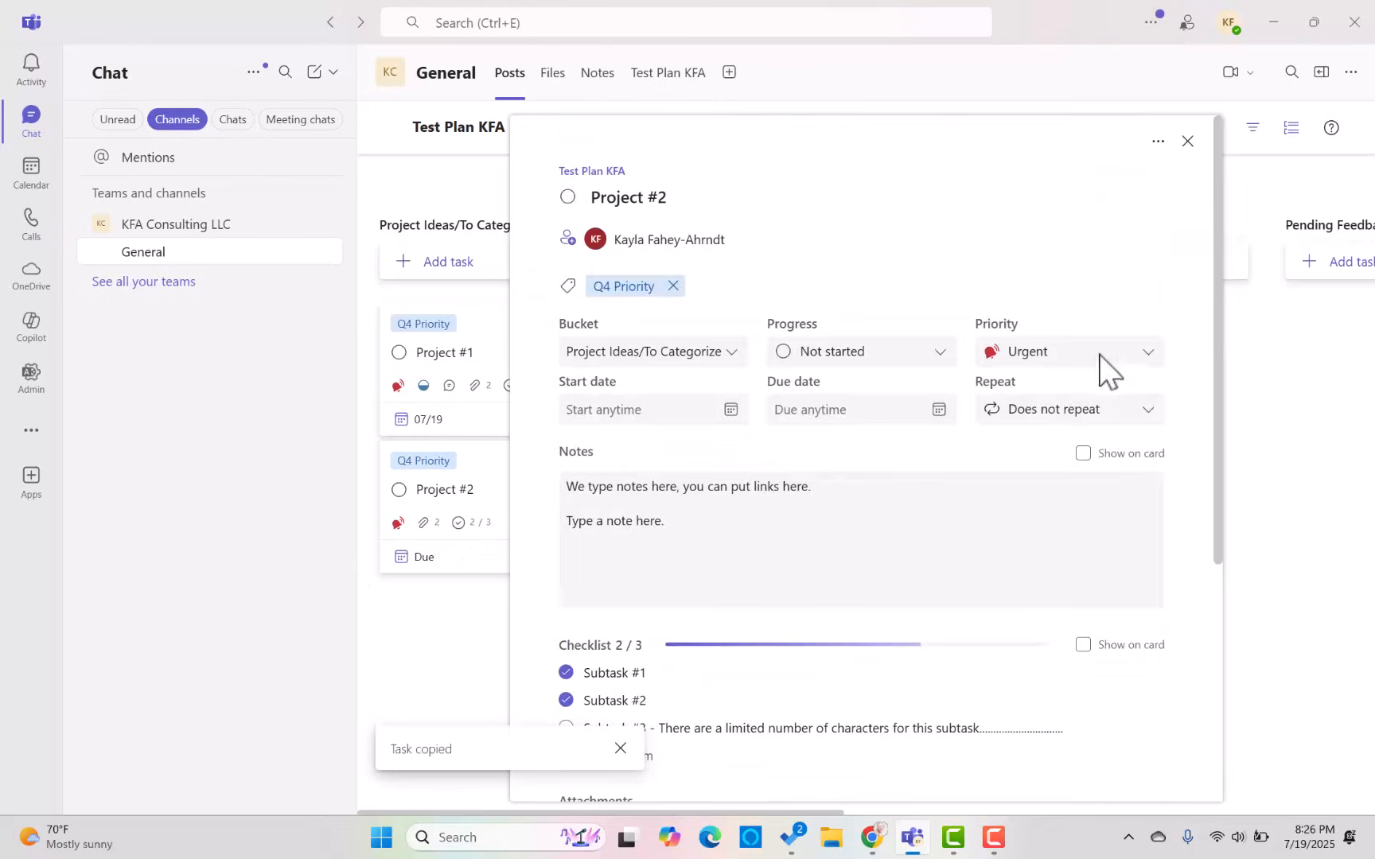
{"action": "left_click", "coordinate": [1186, 141]}
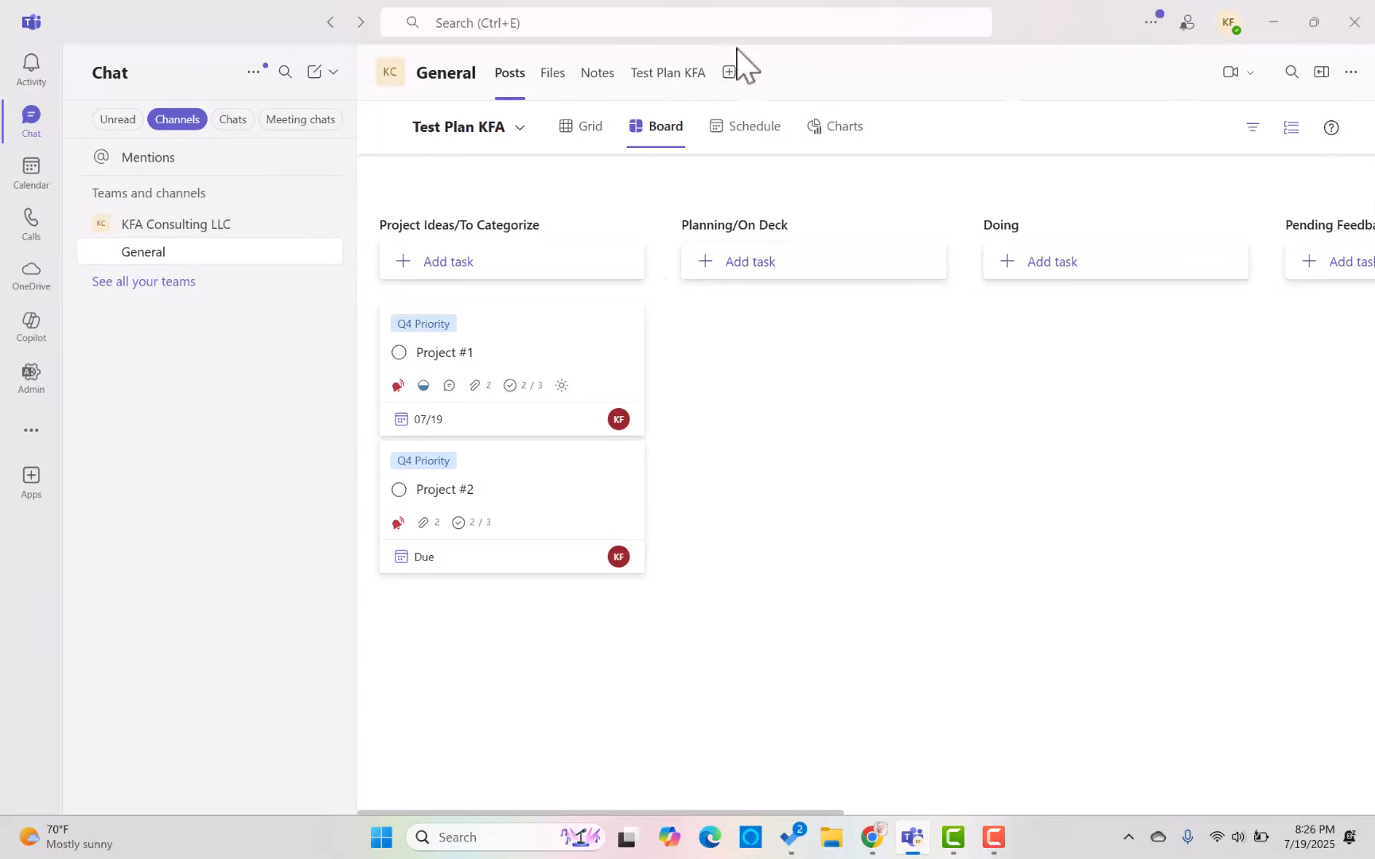
{"action": "left_click", "coordinate": [593, 129]}
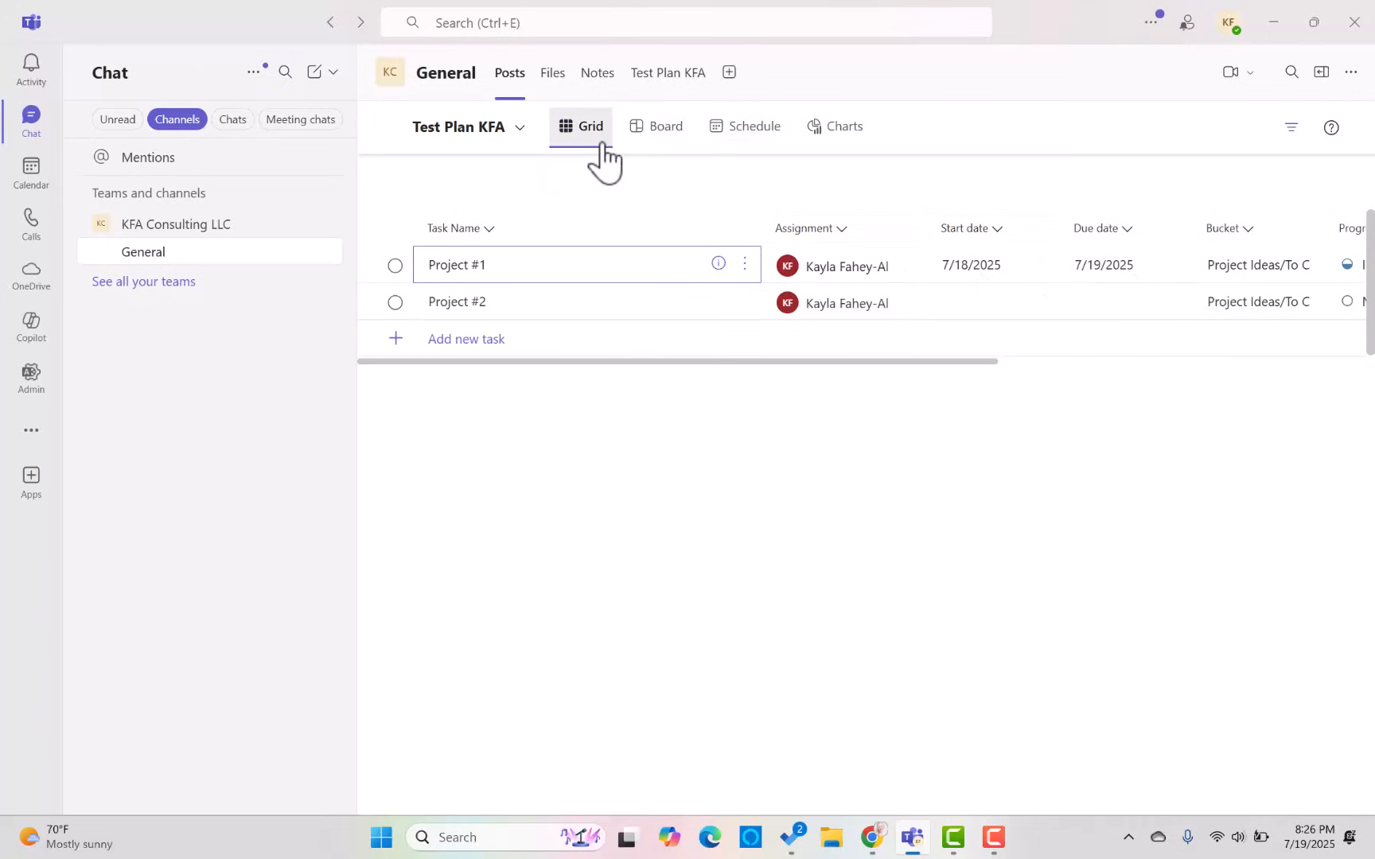
{"action": "left_click", "coordinate": [668, 129]}
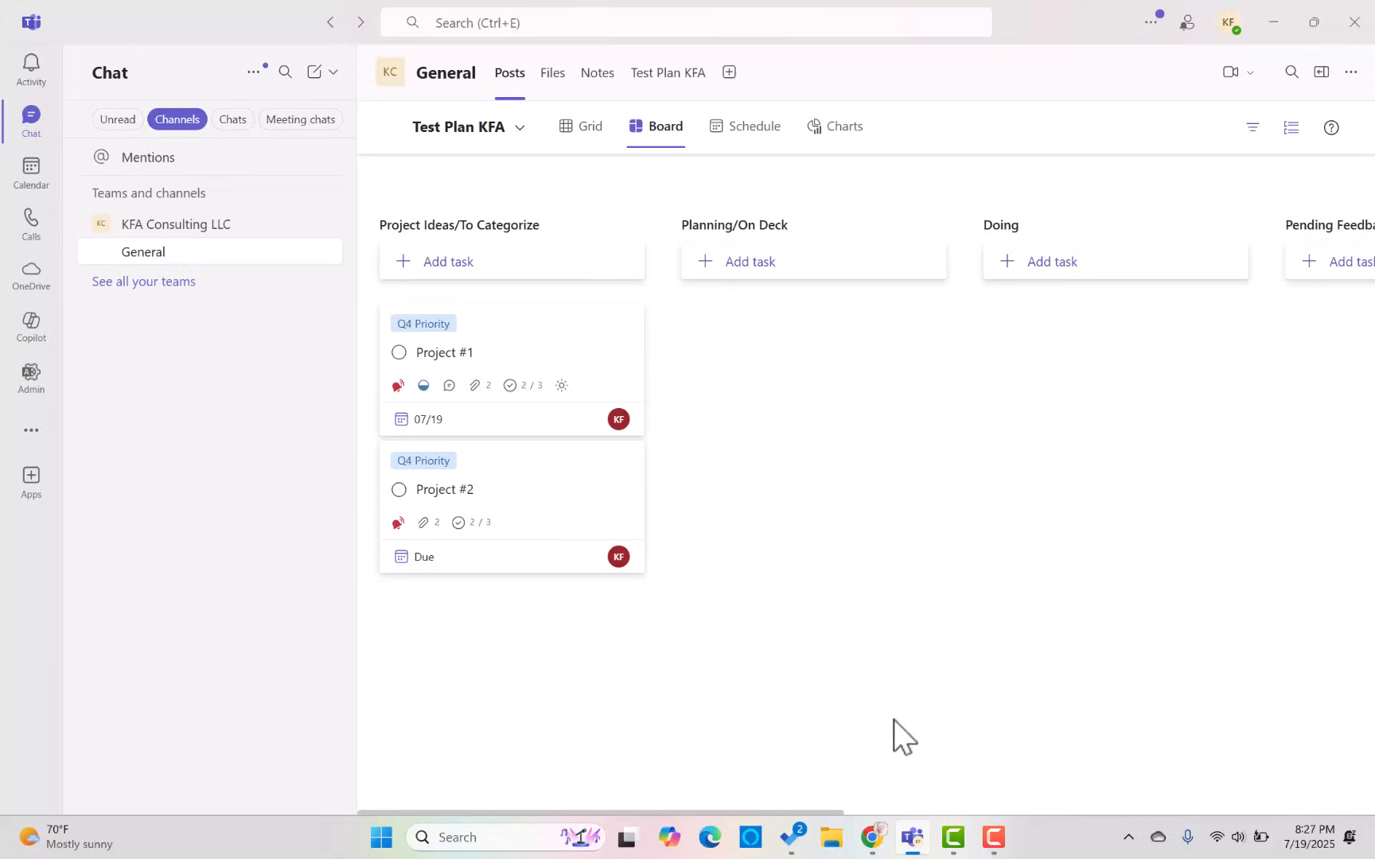
Switch to Outlook in the browser, open To Do, and look through the Groceries, Getting started and My Day lists
{"action": "key", "text": "alt+Tab"}
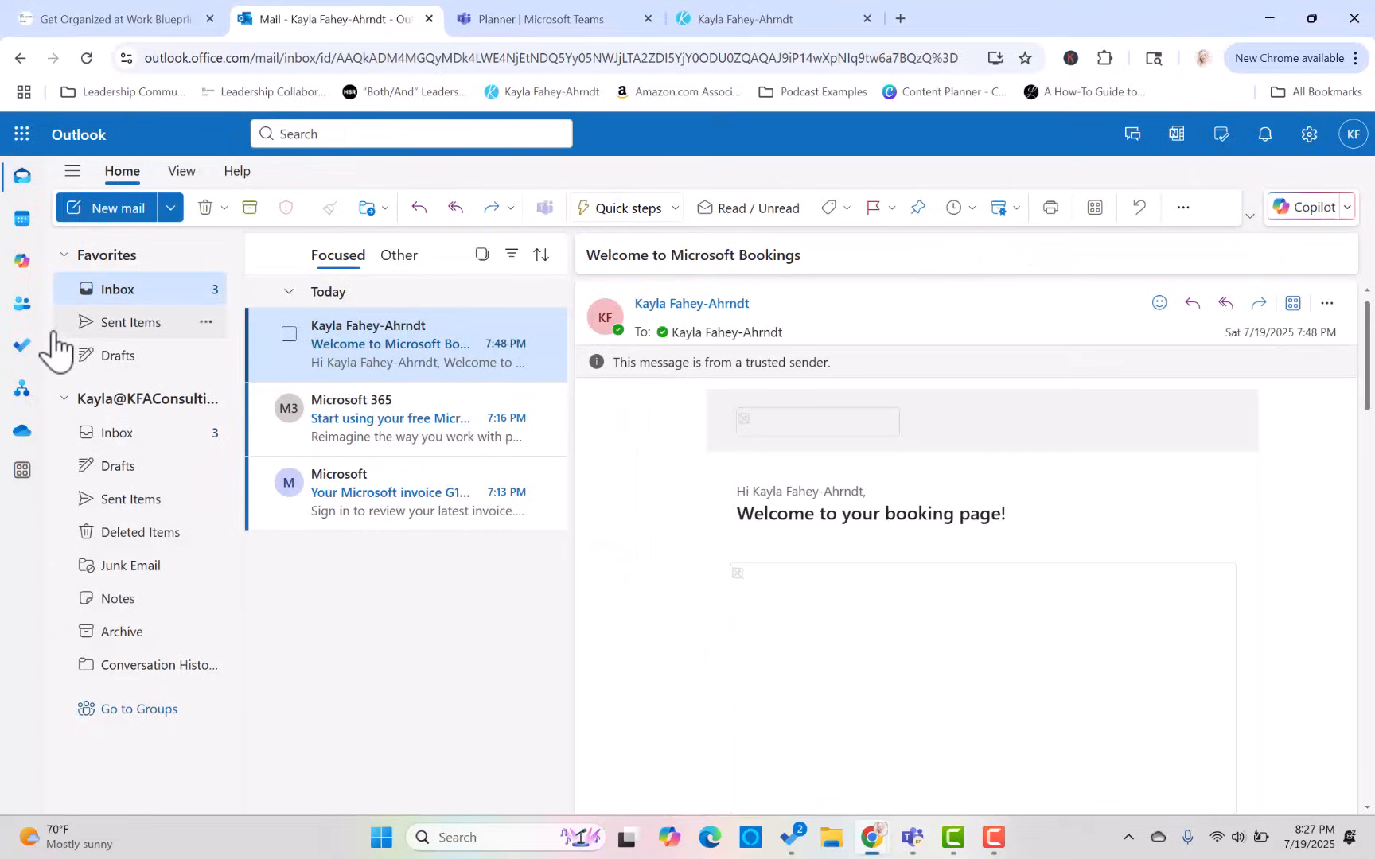
{"action": "left_click", "coordinate": [120, 301]}
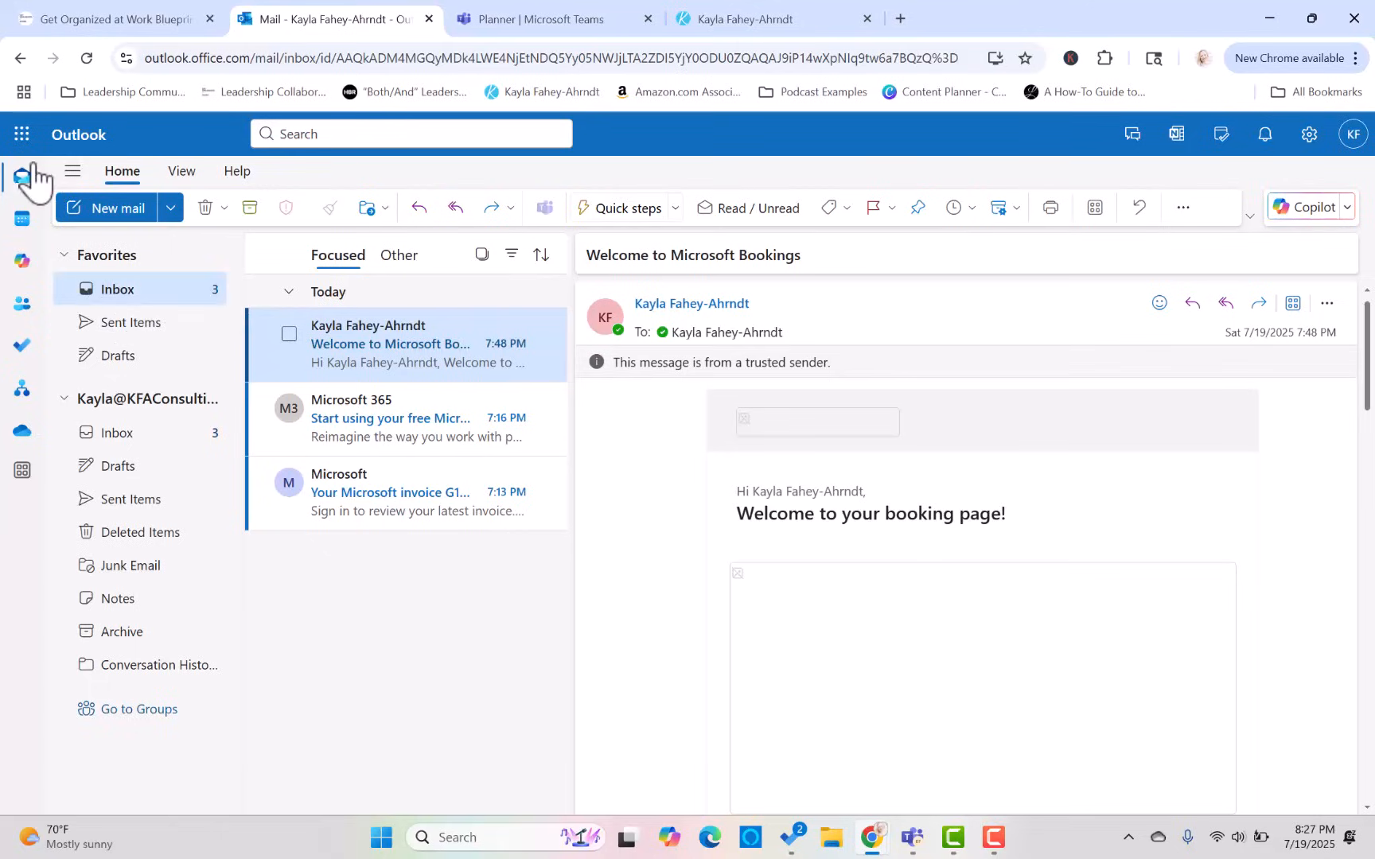
{"action": "left_click", "coordinate": [23, 350]}
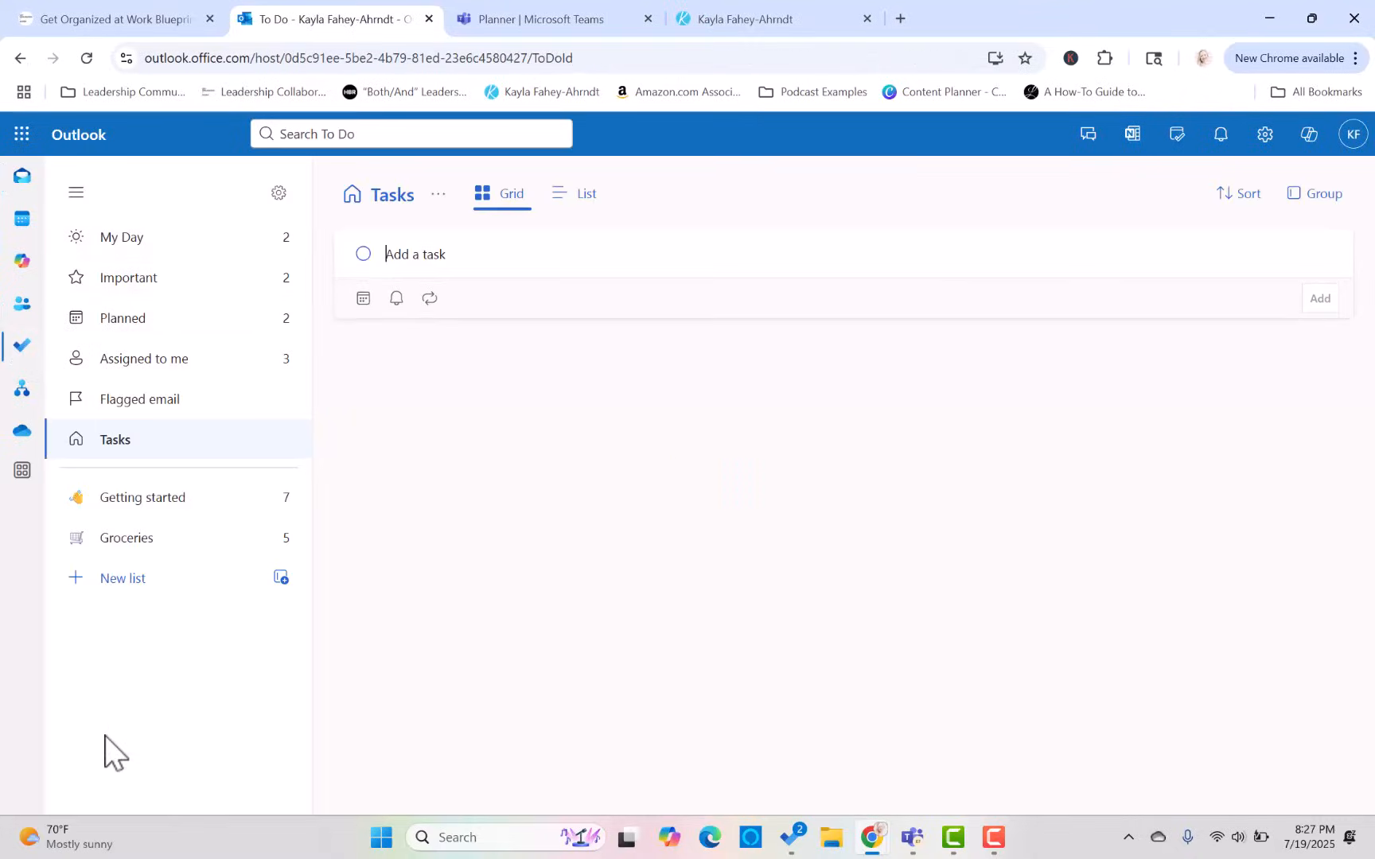
{"action": "left_click", "coordinate": [95, 548]}
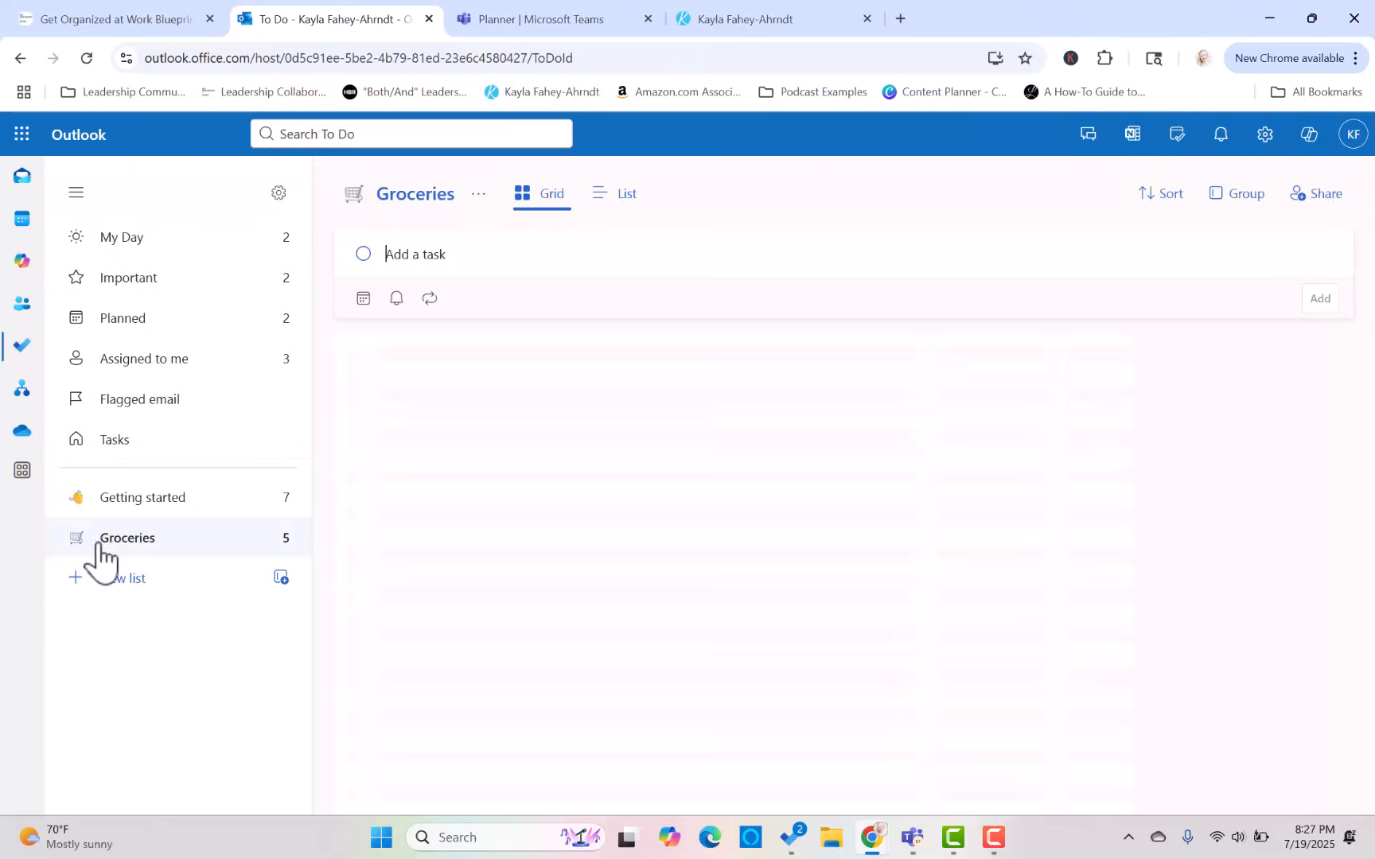
{"action": "left_click", "coordinate": [146, 499]}
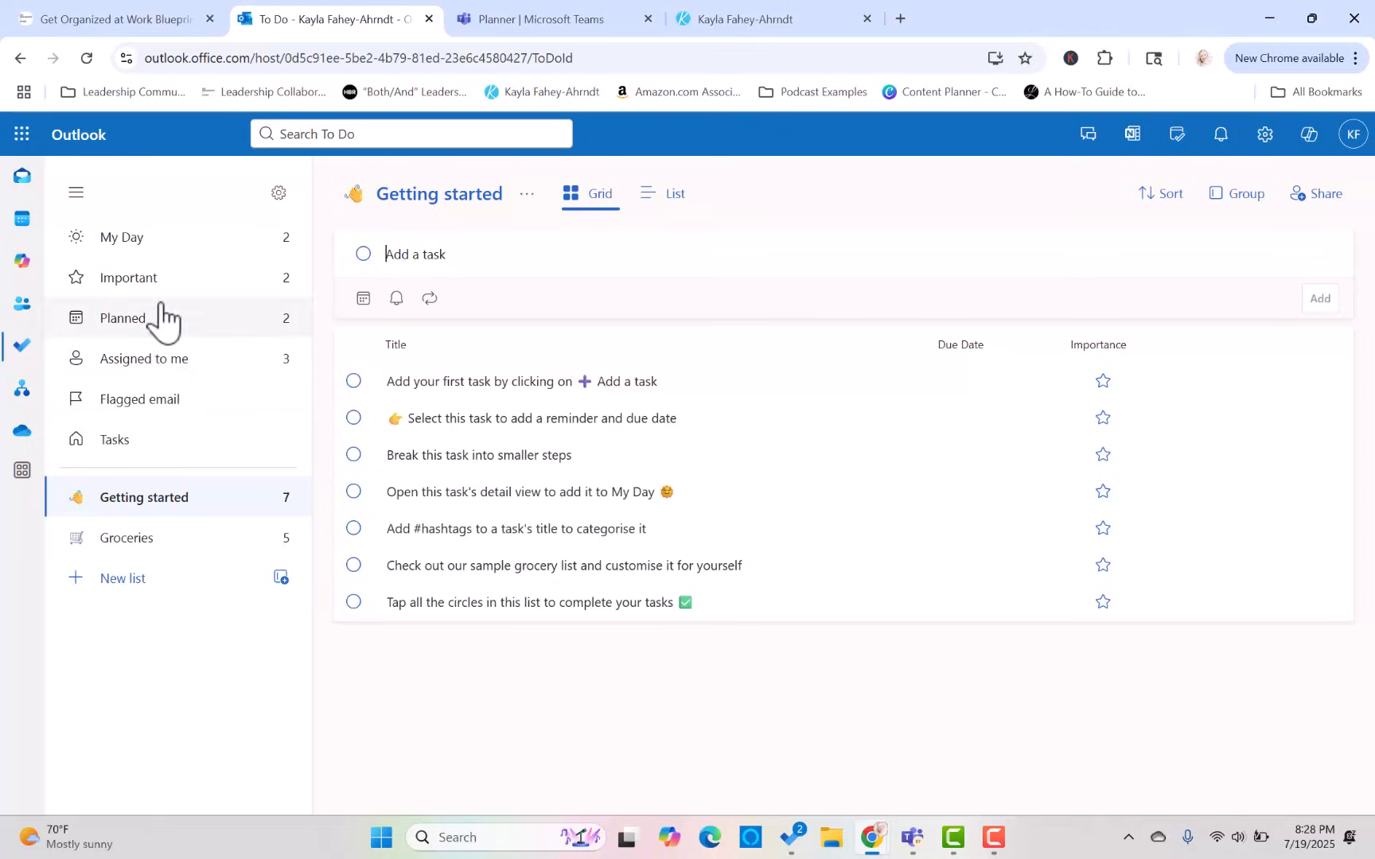
{"action": "left_click", "coordinate": [157, 246]}
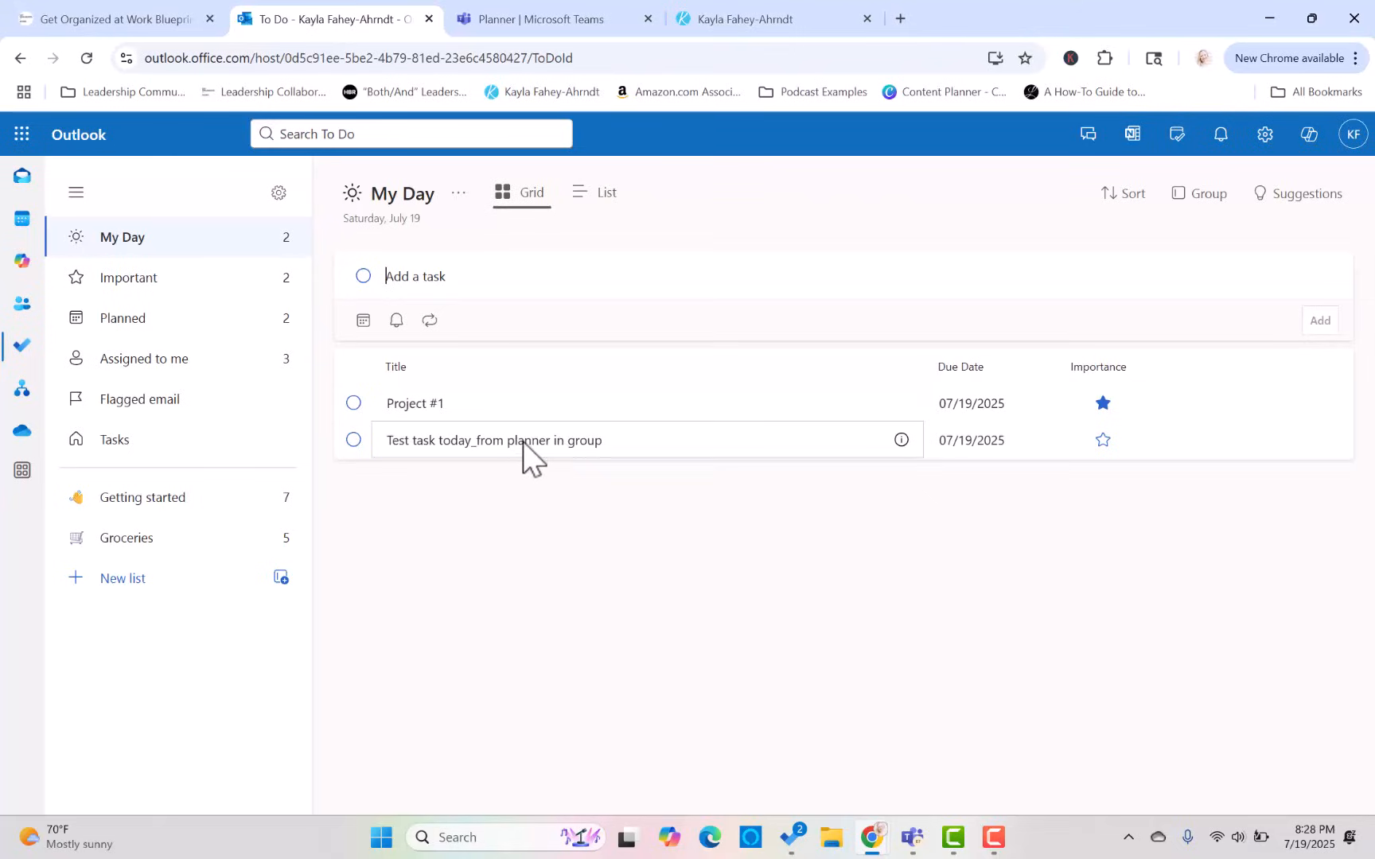
Check My Day in the Microsoft To Do desktop app, and compare it with the Project #1 card on the Teams board
{"action": "left_click", "coordinate": [790, 837]}
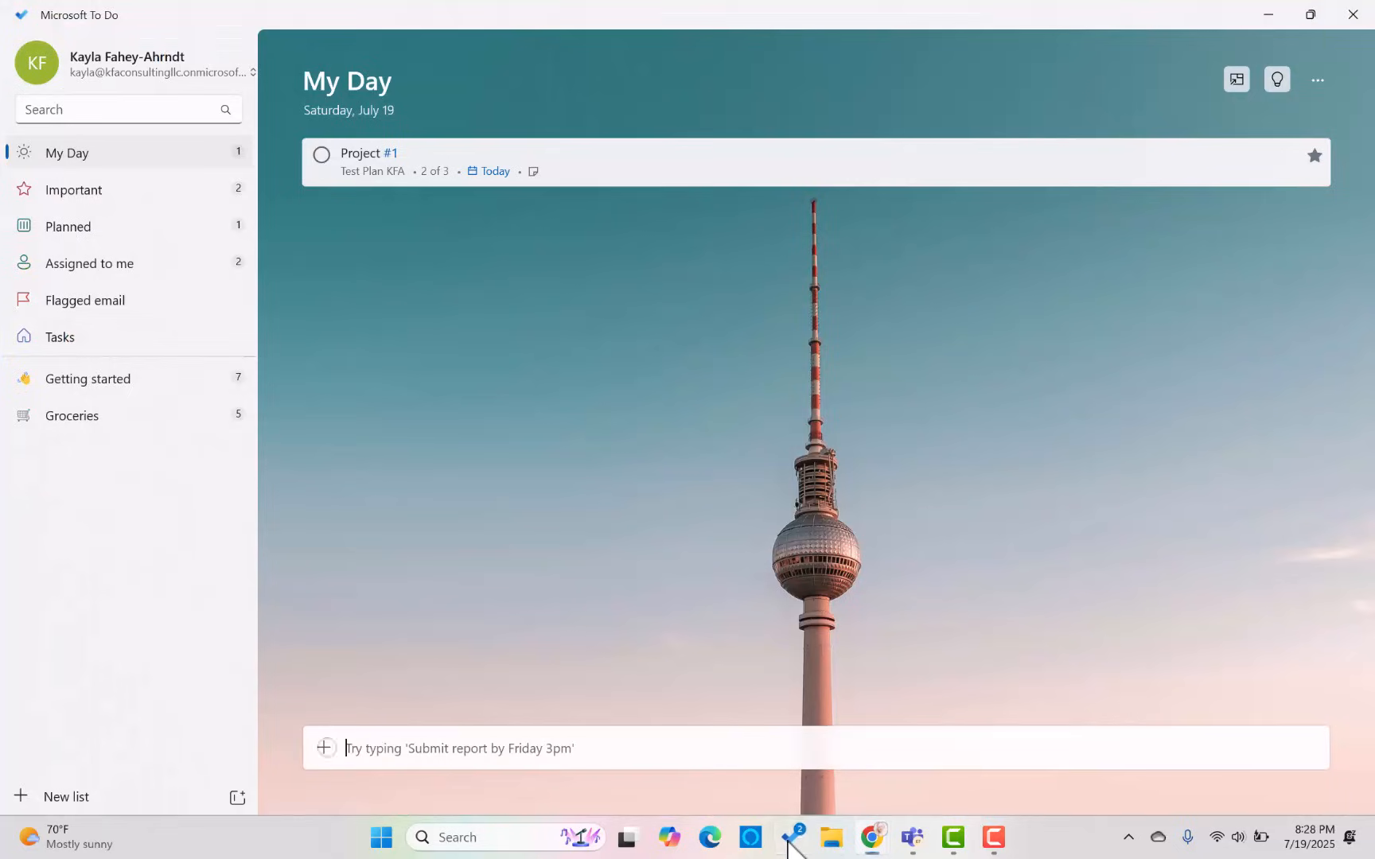
{"action": "left_click", "coordinate": [790, 843]}
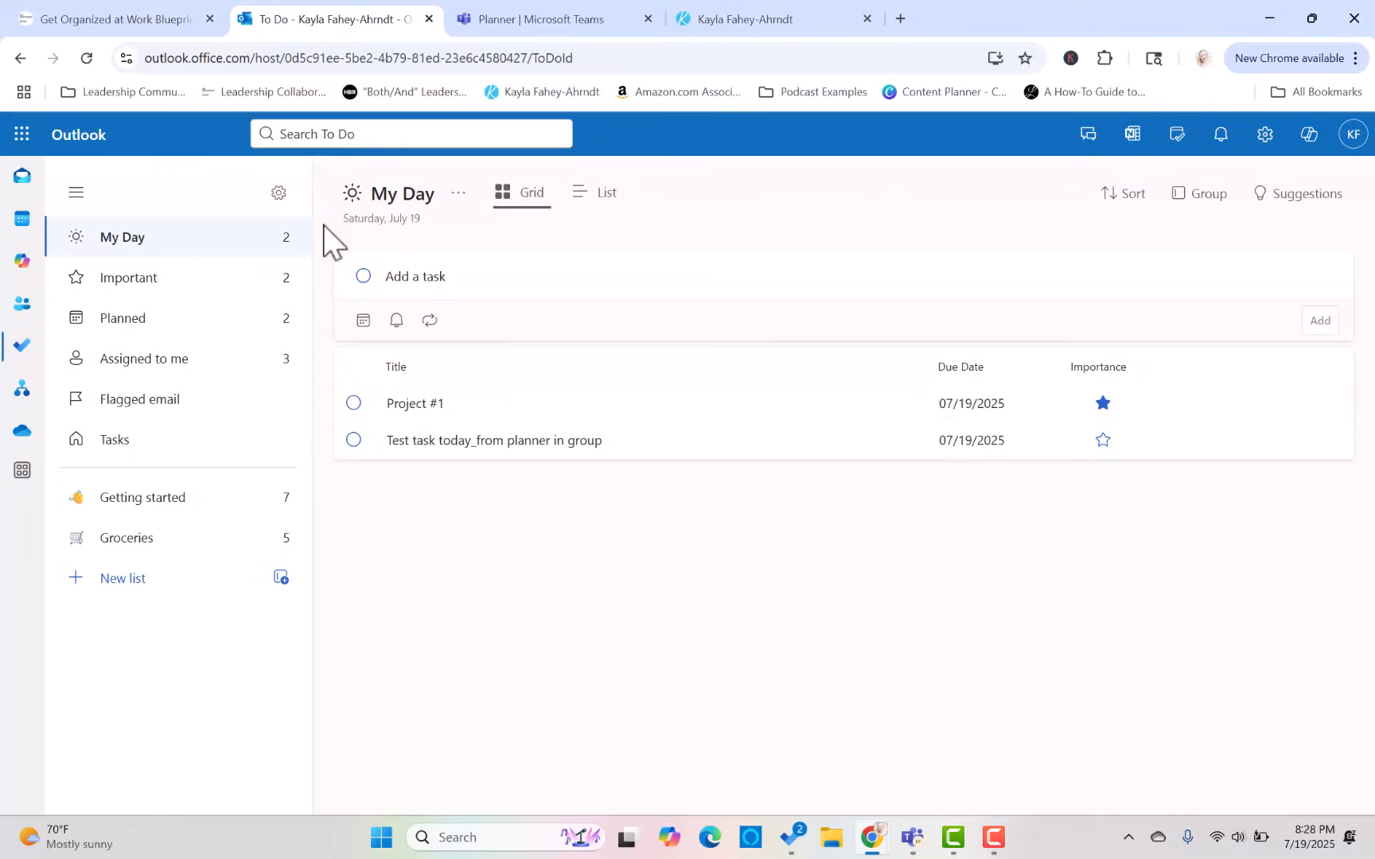
{"action": "left_click", "coordinate": [912, 835]}
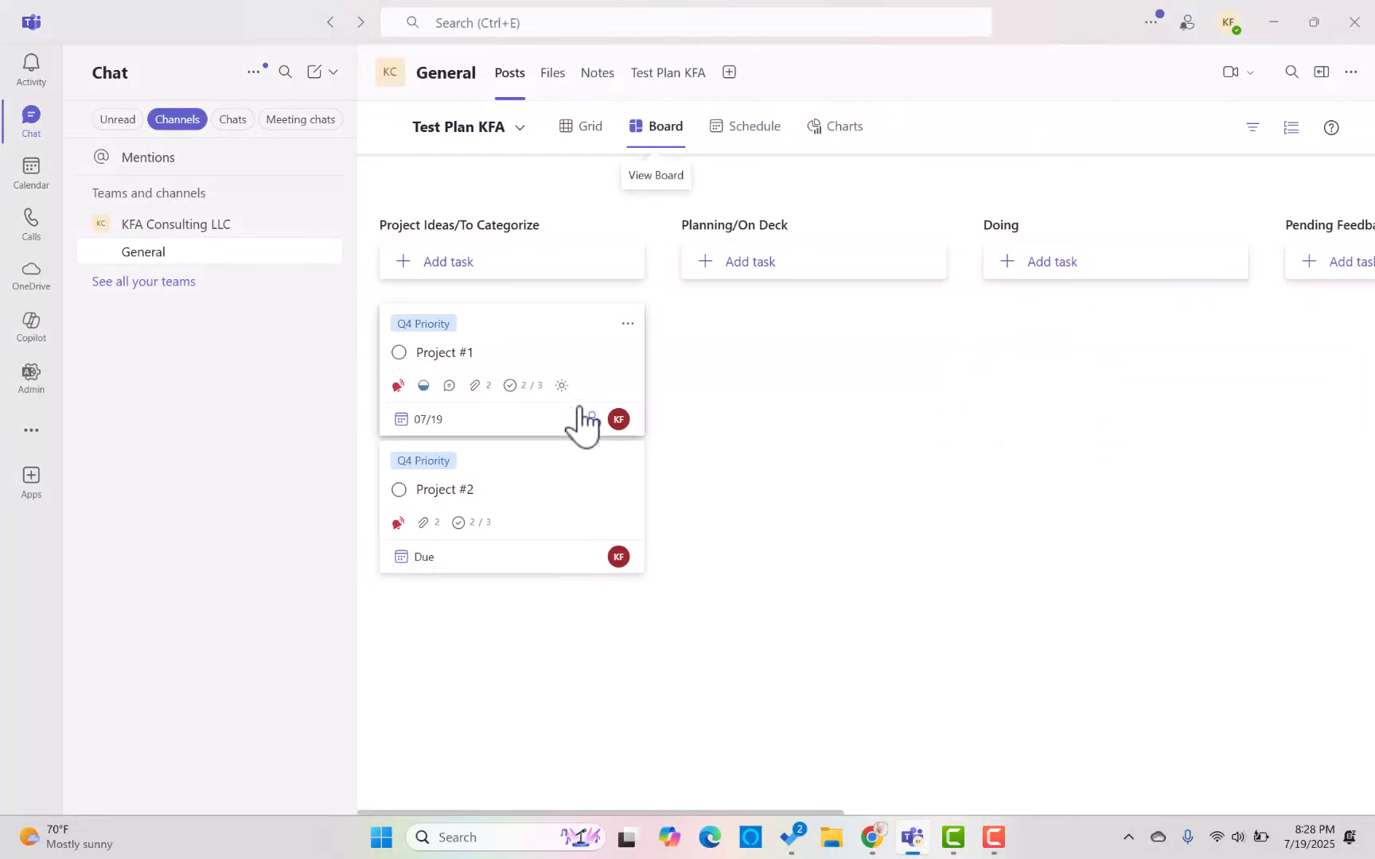
{"action": "mouse_move", "coordinate": [565, 395]}
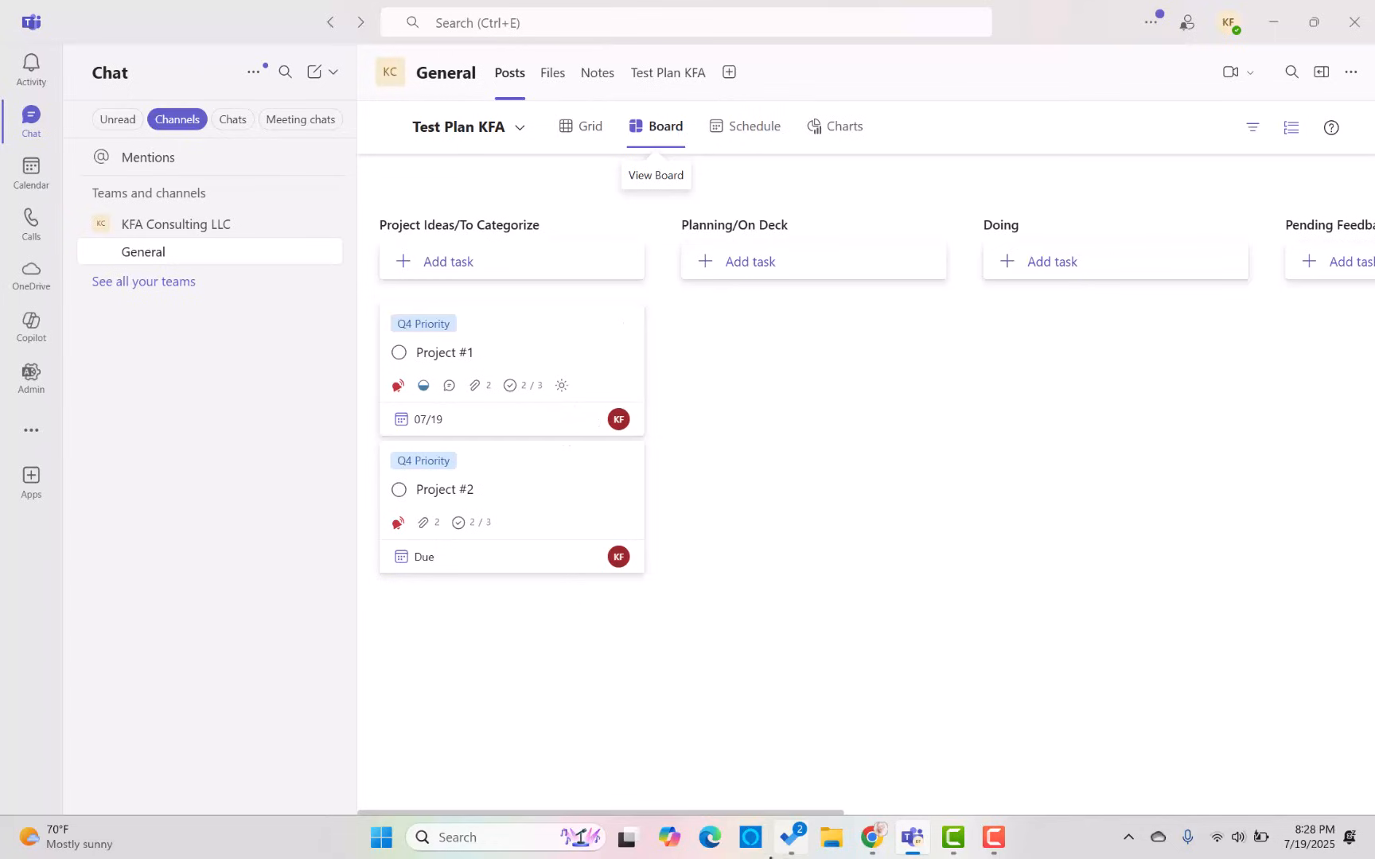
Return to To Do in the browser and open the Project #1 task details from My Day
{"action": "mouse_move", "coordinate": [873, 831]}
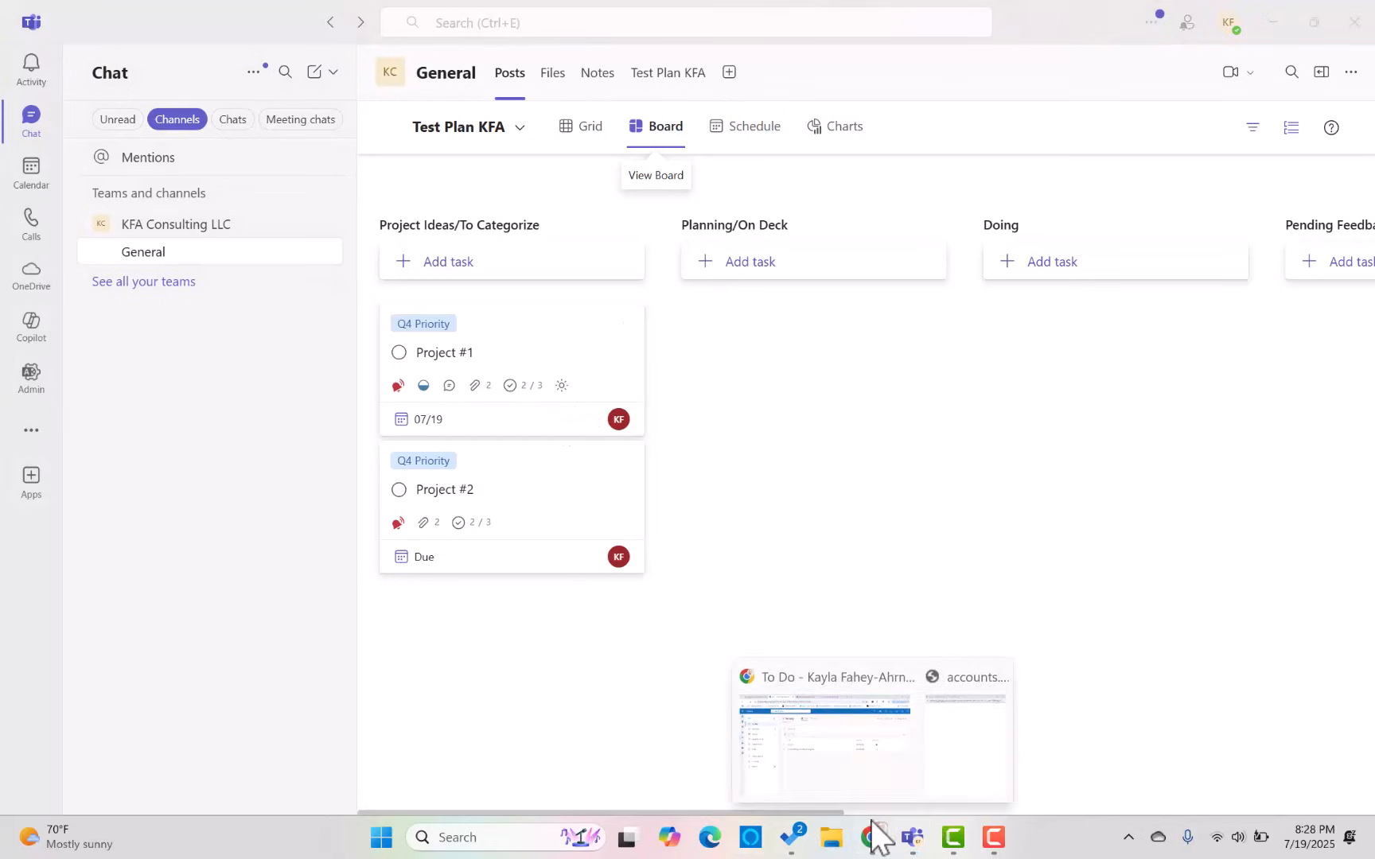
{"action": "left_click", "coordinate": [878, 729]}
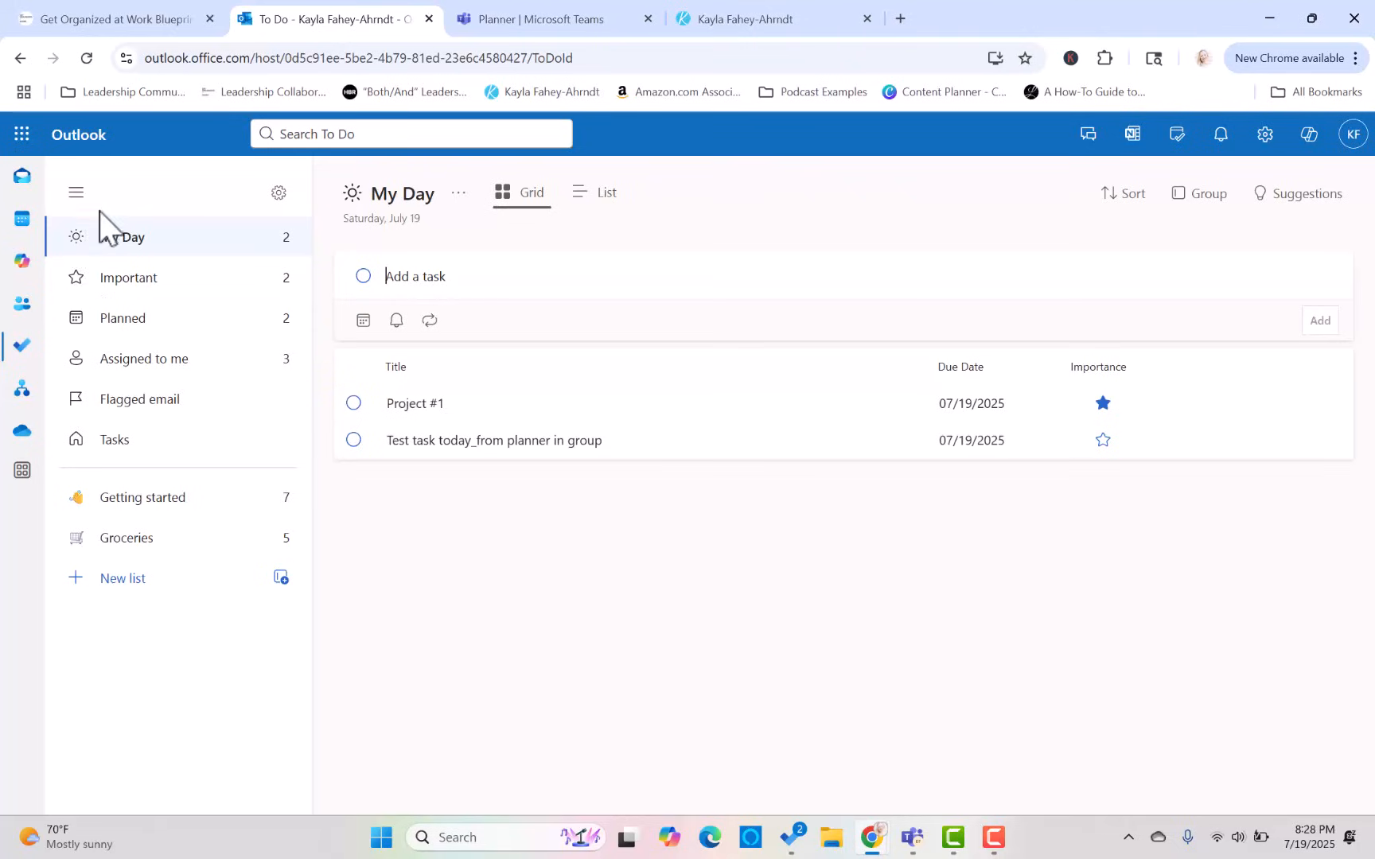
{"action": "left_click", "coordinate": [522, 404]}
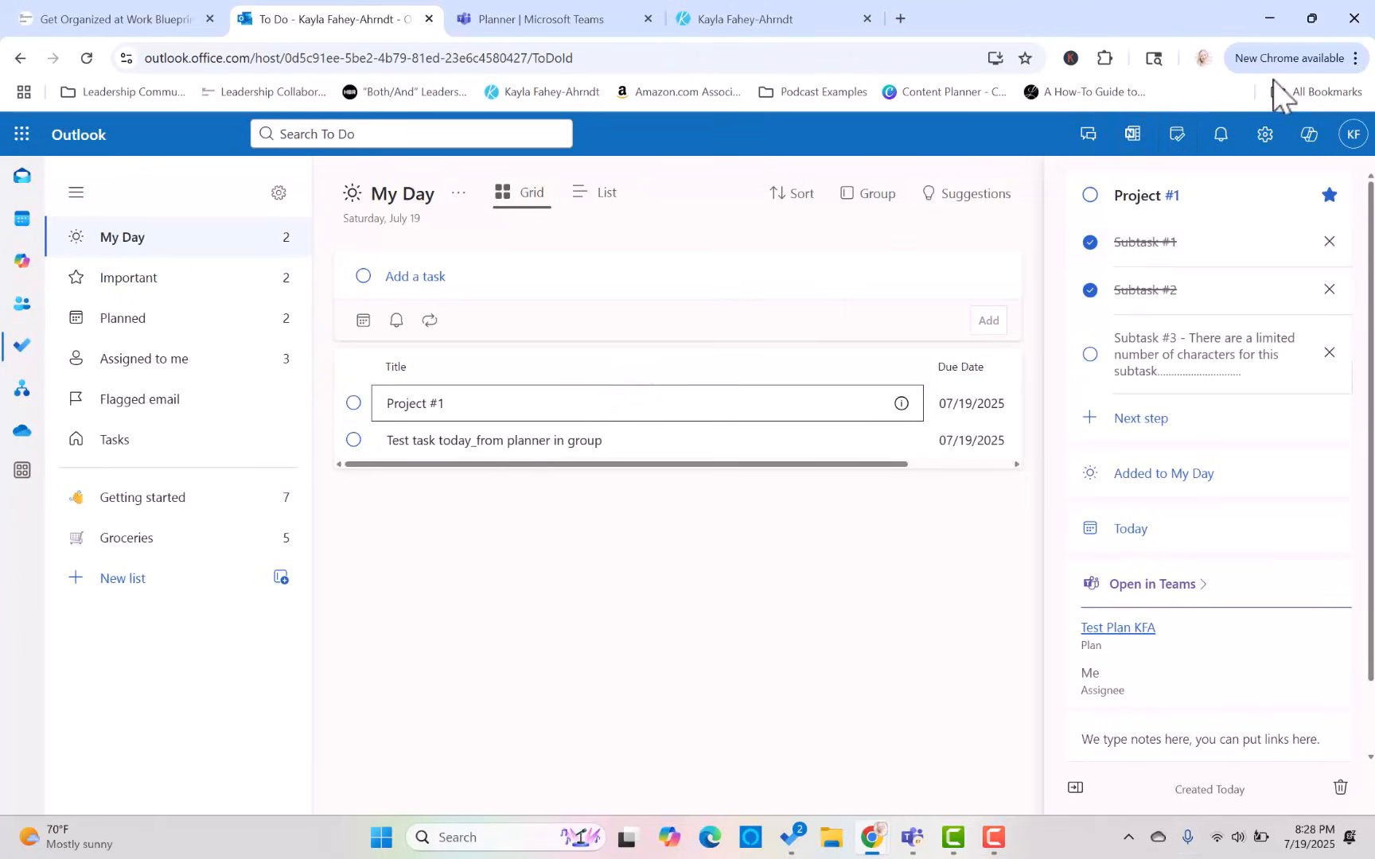
Review the Project #1 and "Test task today_from planner in group" details, and look through the Planned and Assigned to me lists
{"action": "scroll", "coordinate": [1224, 298], "scroll_direction": "down", "scroll_amount": 2}
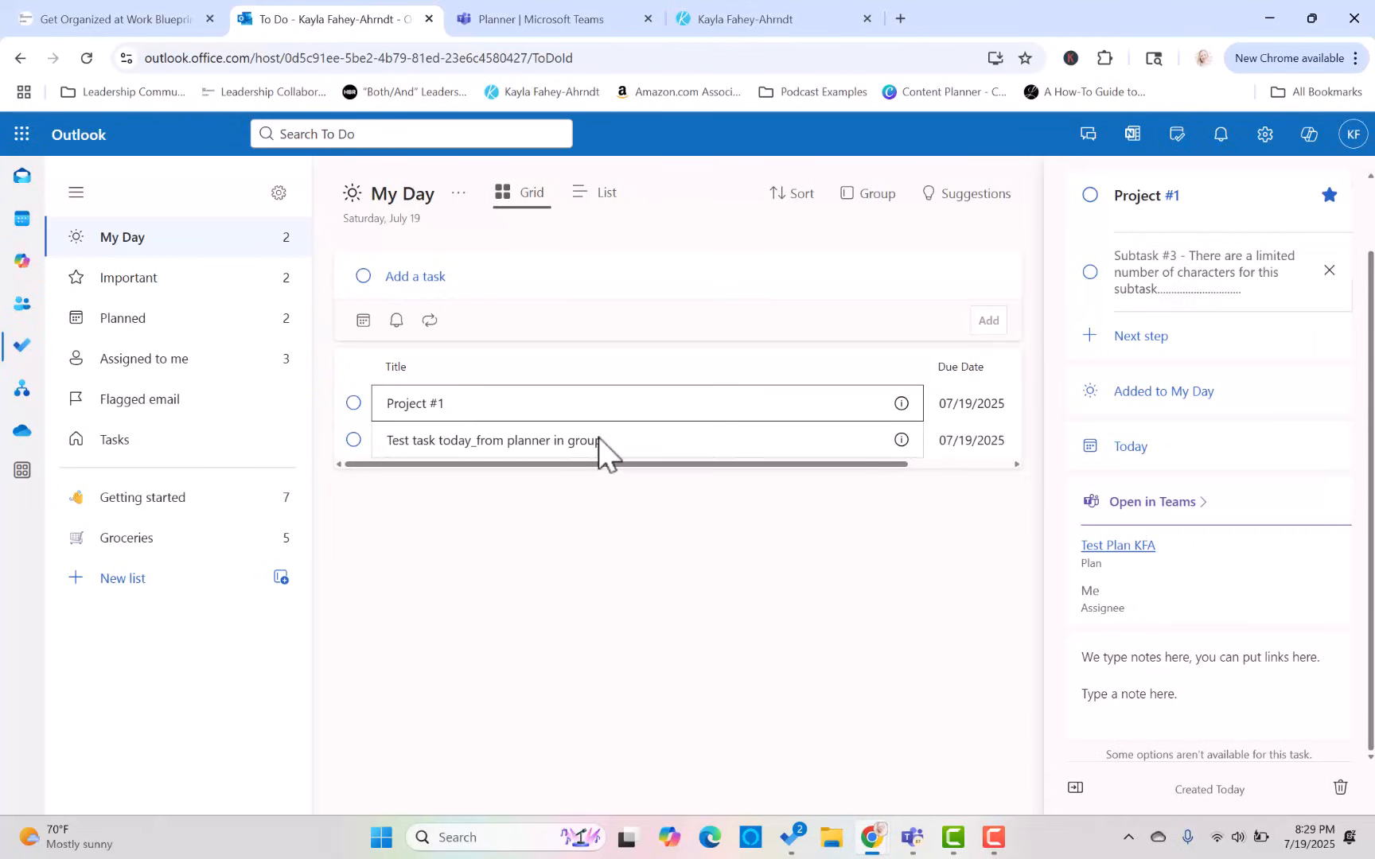
{"action": "left_click", "coordinate": [616, 448]}
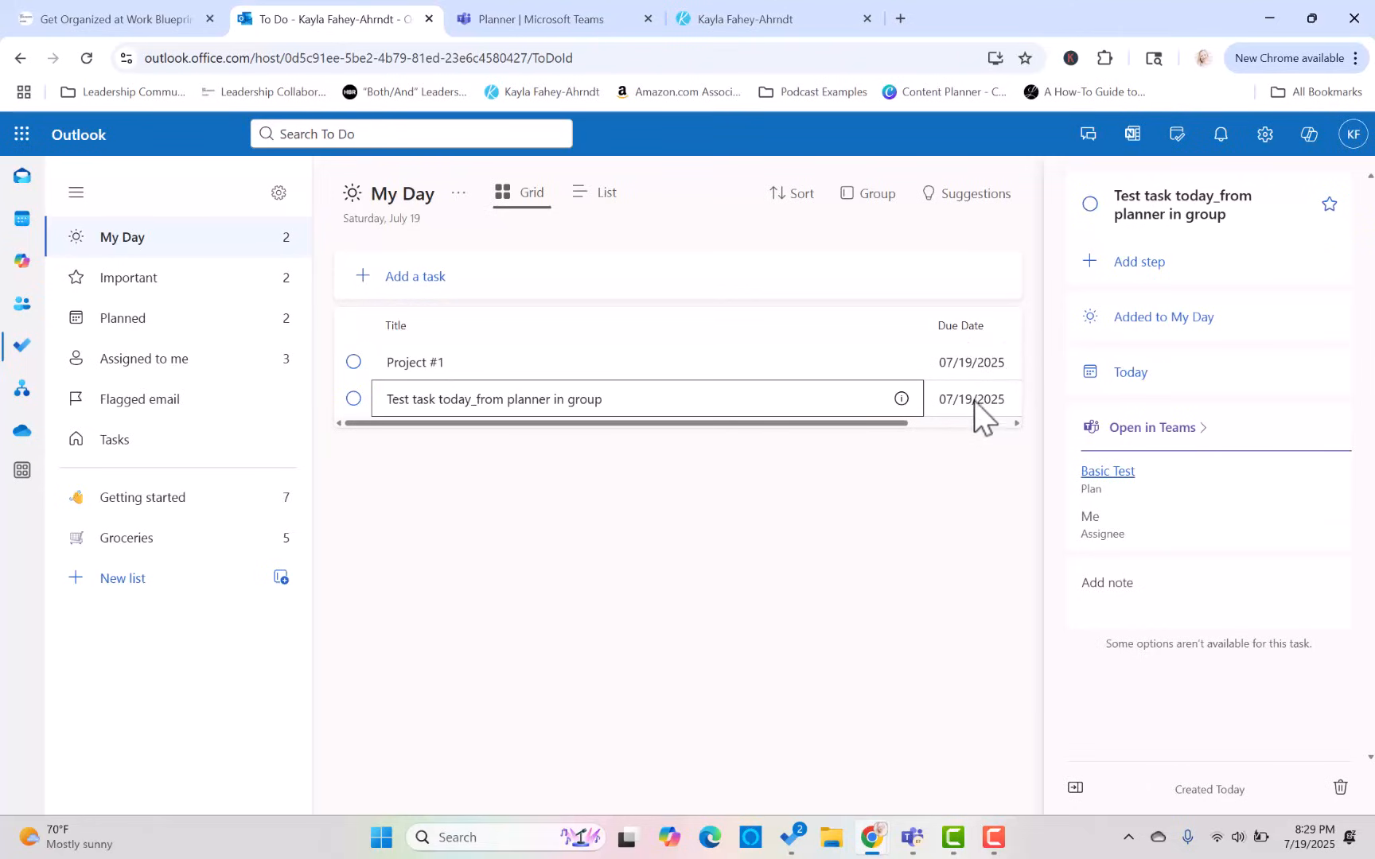
{"action": "left_click", "coordinate": [260, 322]}
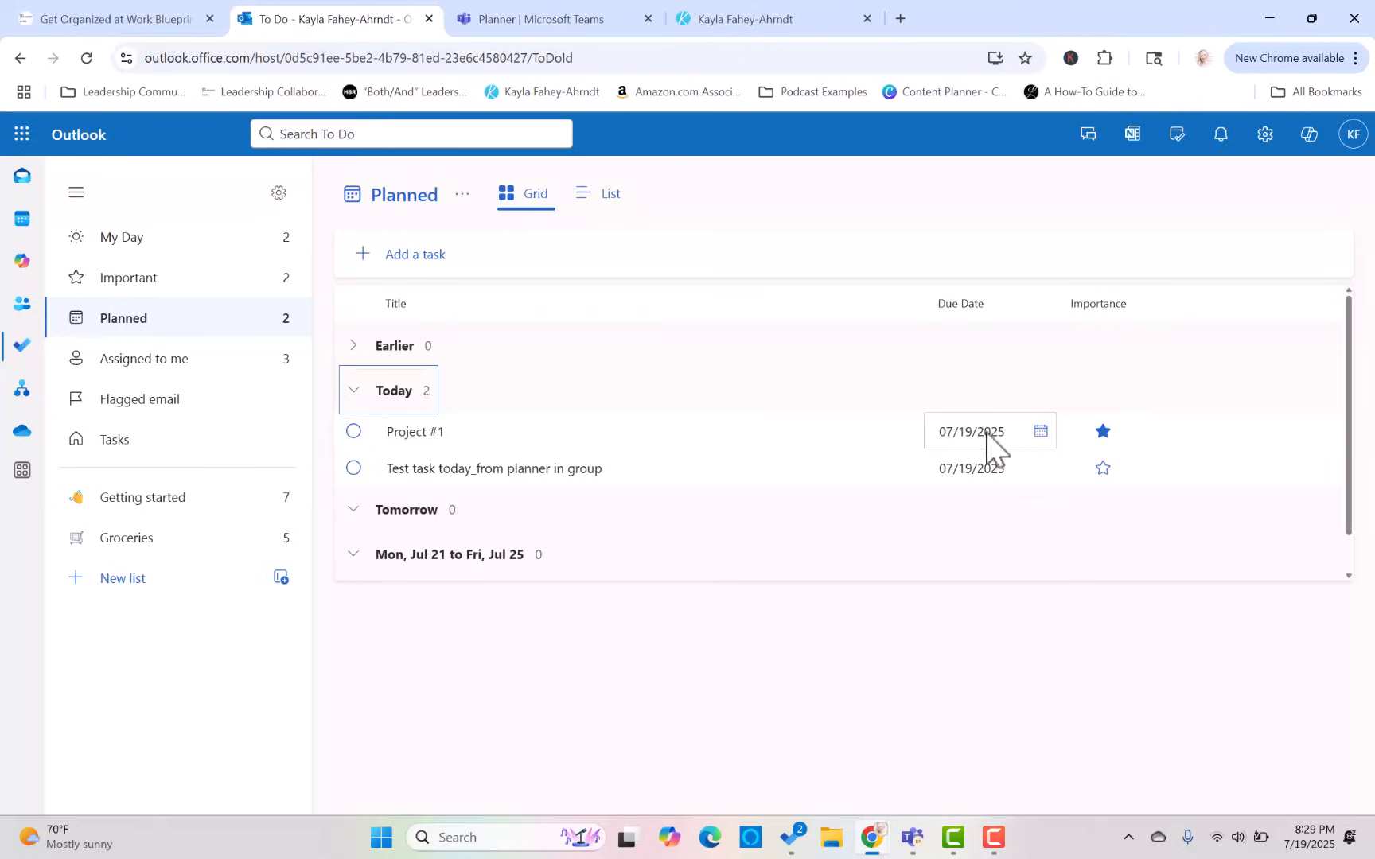
{"action": "left_click", "coordinate": [186, 372]}
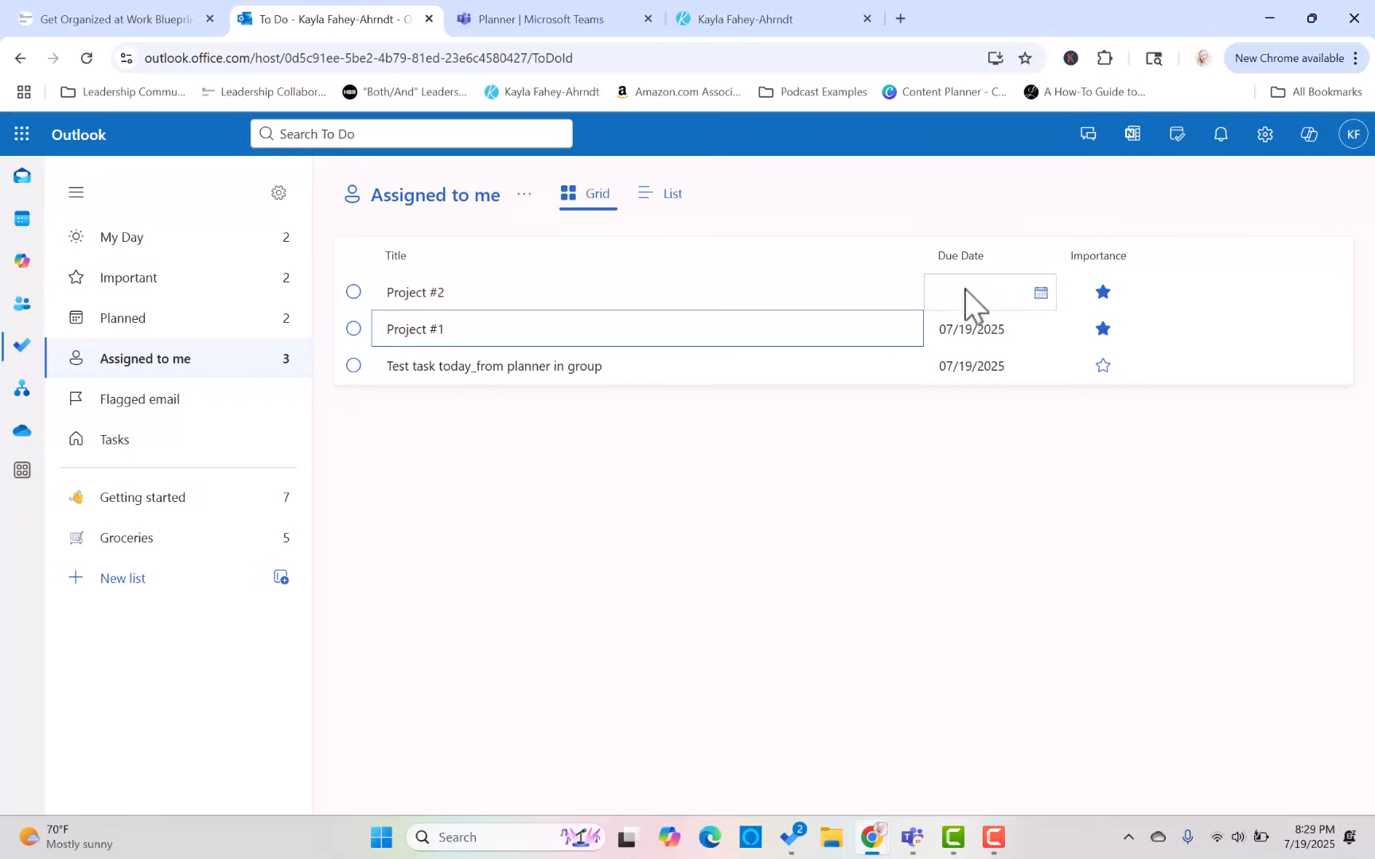
Switch to Teams and add a task named "Project #3" to the Project Ideas/To Categorize bucket, without a due date or assignee
{"action": "left_click", "coordinate": [912, 837]}
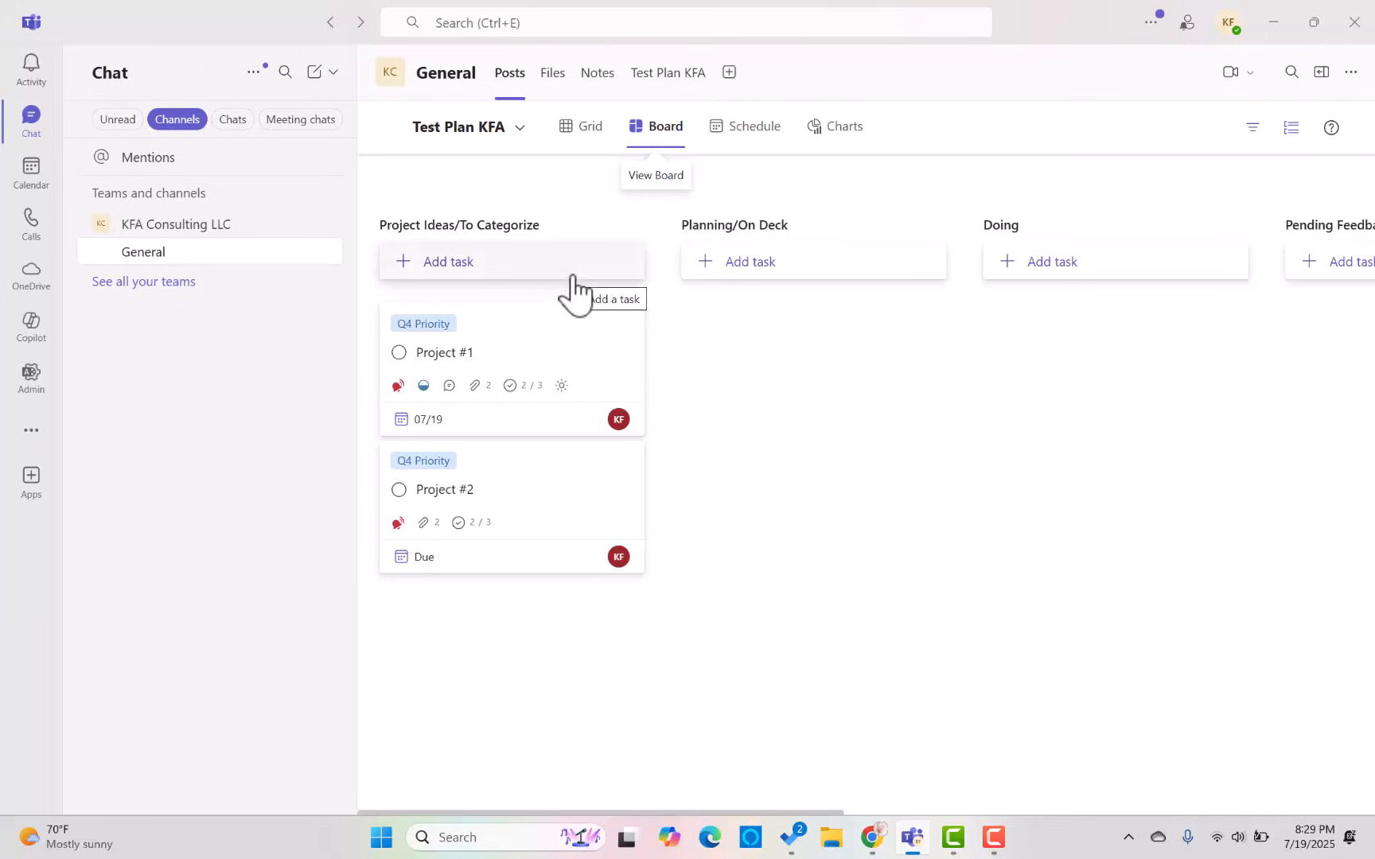
{"action": "left_click", "coordinate": [568, 284]}
{"action": "type", "text": "Oe"}
{"action": "key", "text": "BackSpace"}
{"action": "key", "text": "BackSpace"}
{"action": "type", "text": "Project"}
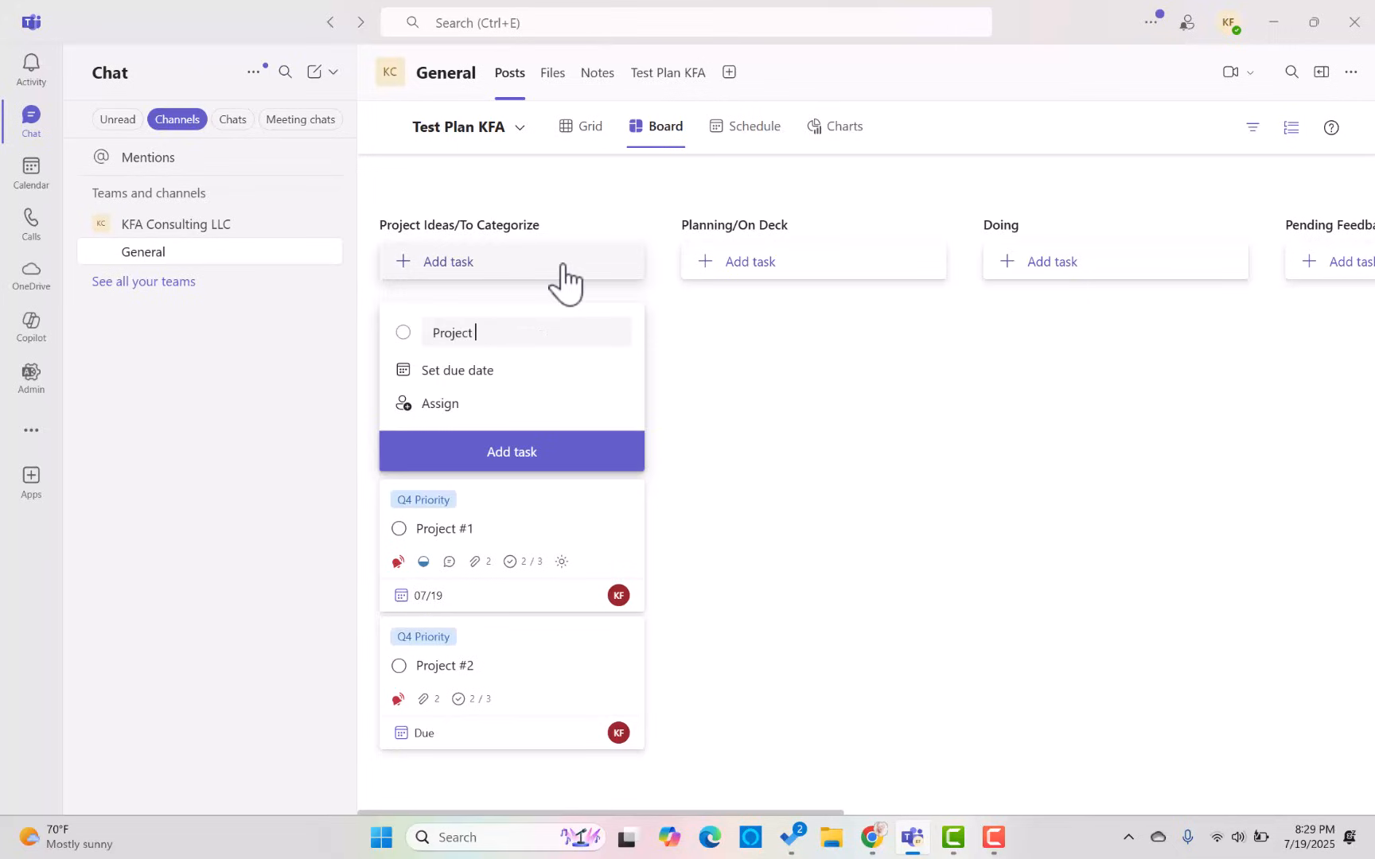
{"action": "type", "text": " #3"}
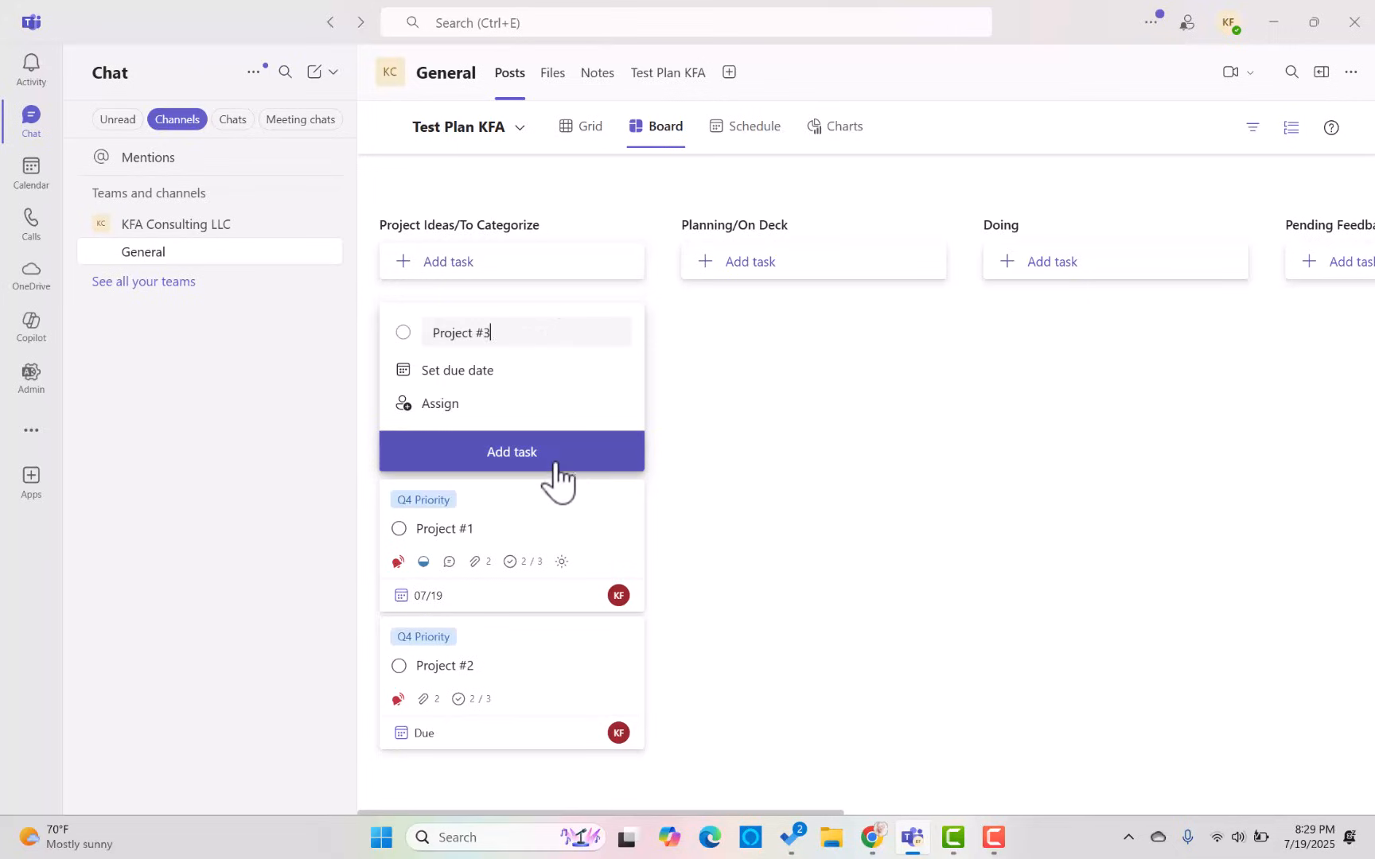
{"action": "left_click", "coordinate": [554, 463]}
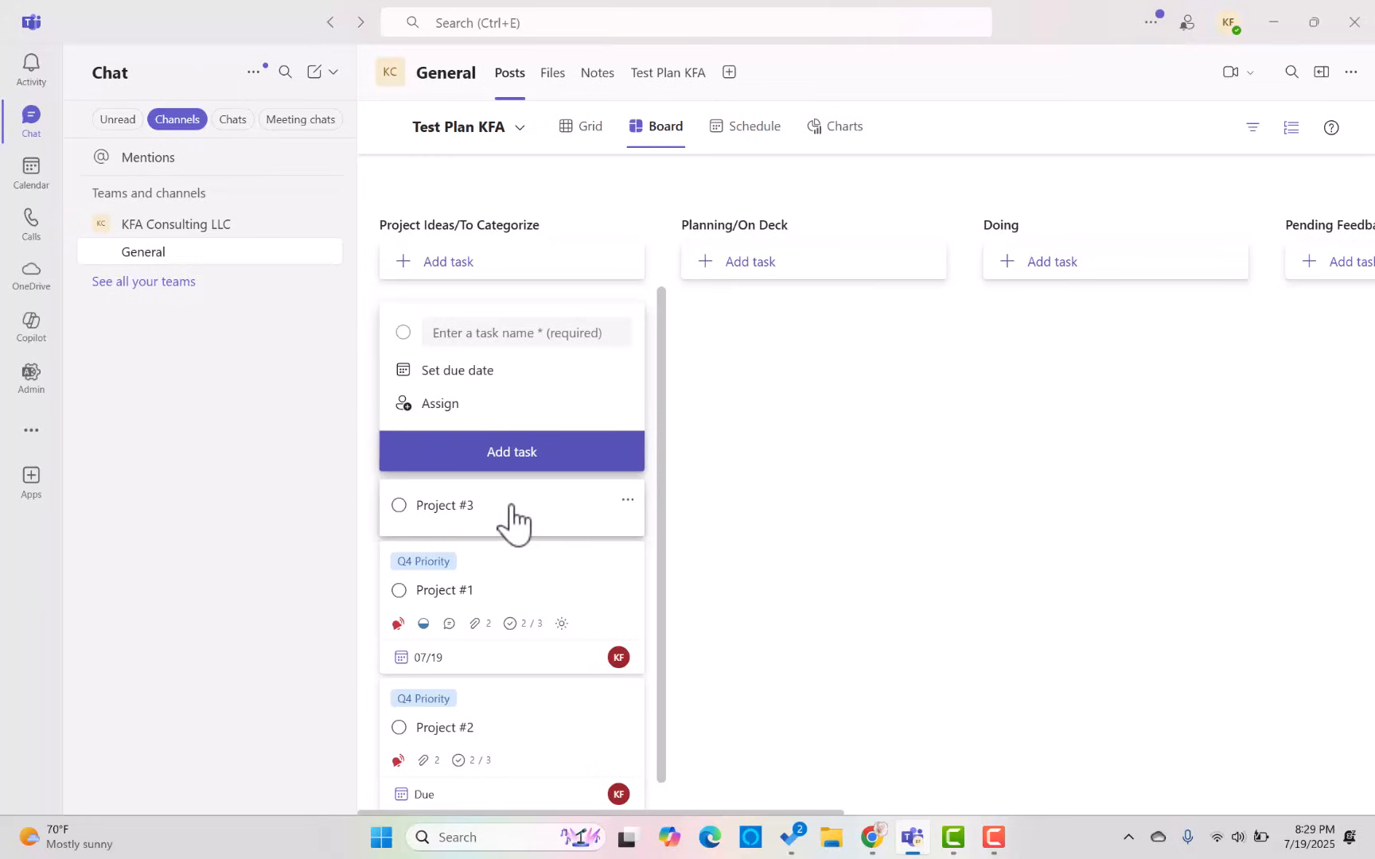
Return to To Do in the browser, reload it, and check Assigned to me and My Day for Project #3
{"action": "mouse_move", "coordinate": [868, 819]}
{"action": "left_click", "coordinate": [831, 693]}
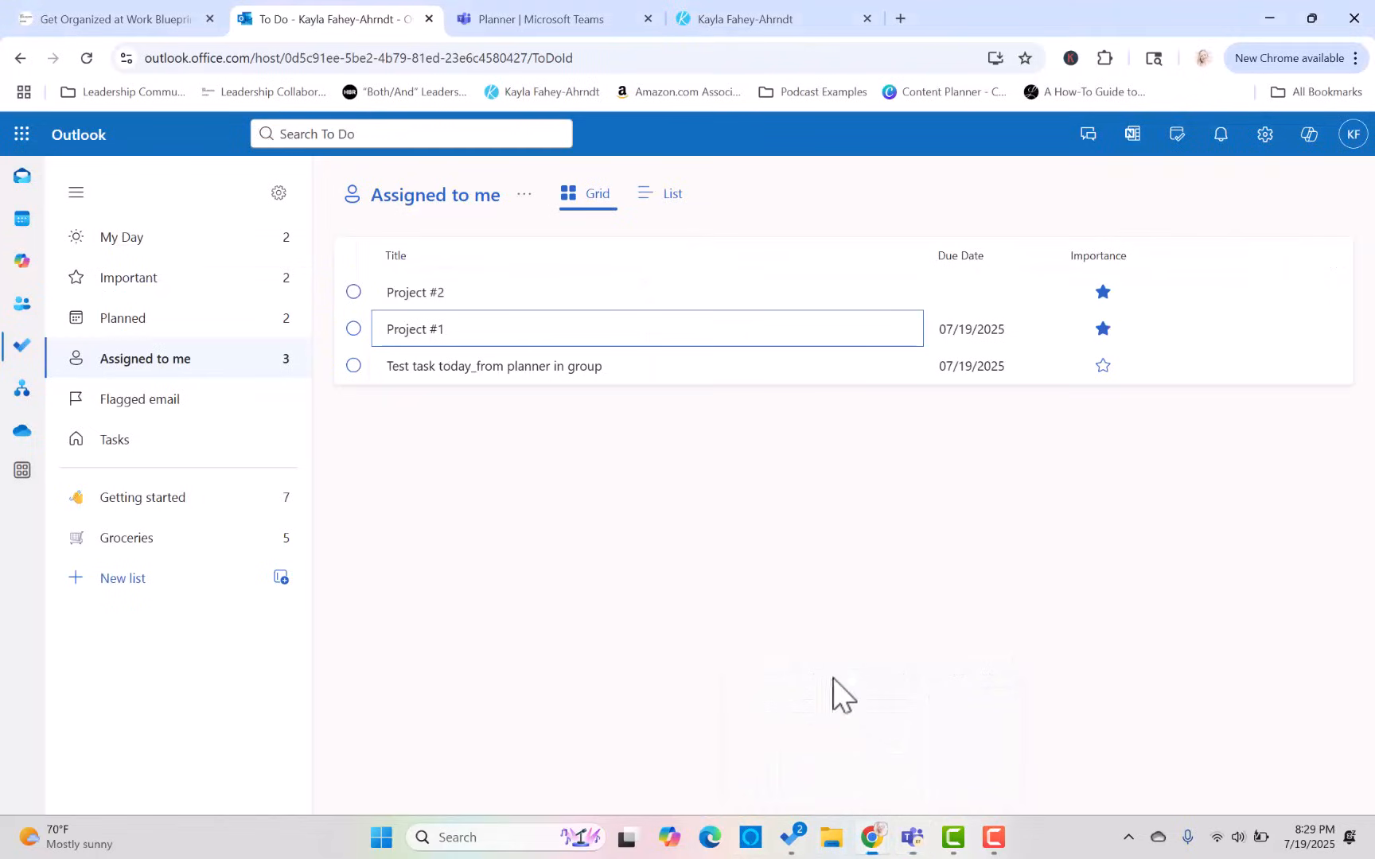
{"action": "left_click", "coordinate": [87, 58]}
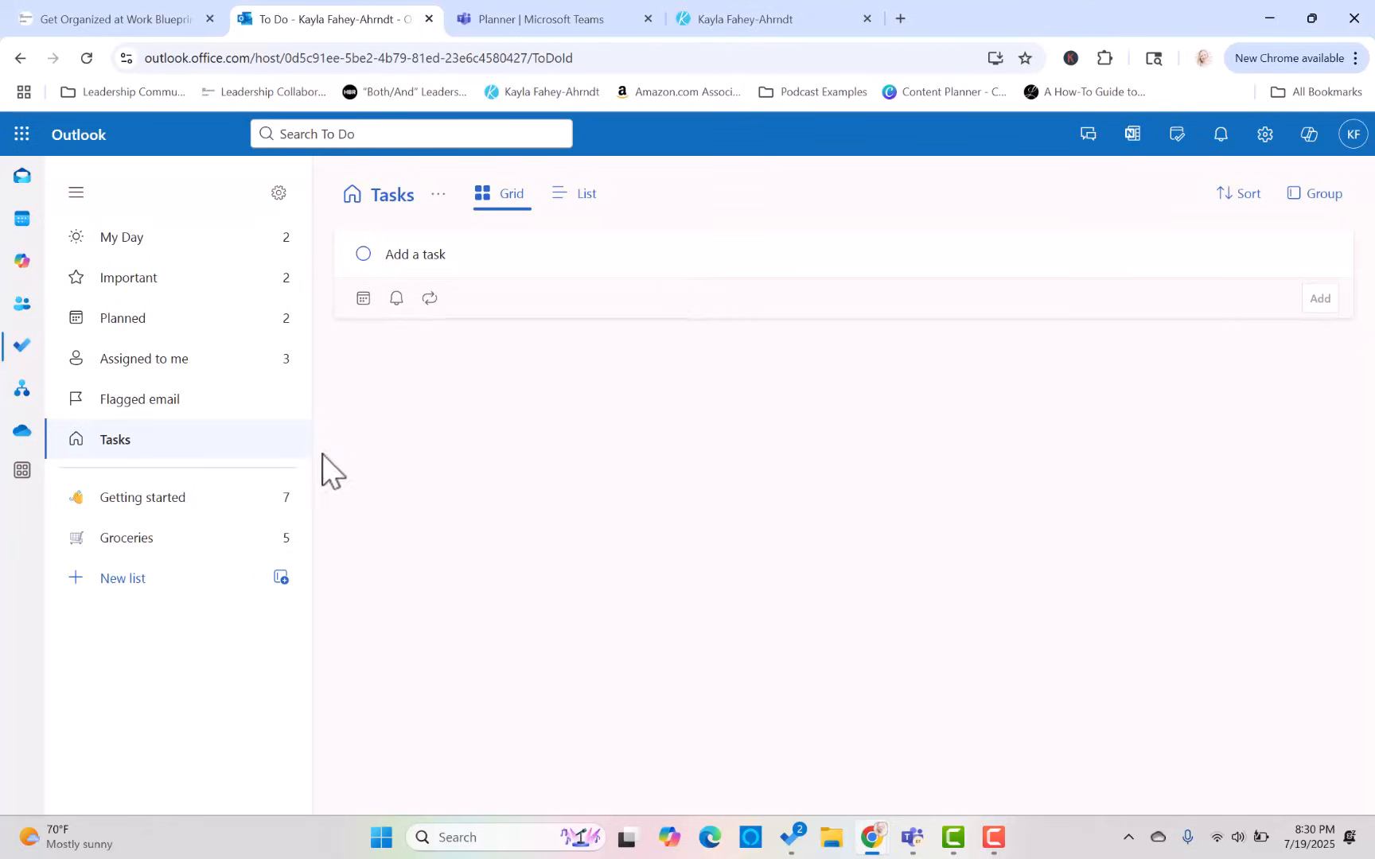
{"action": "left_click", "coordinate": [259, 362]}
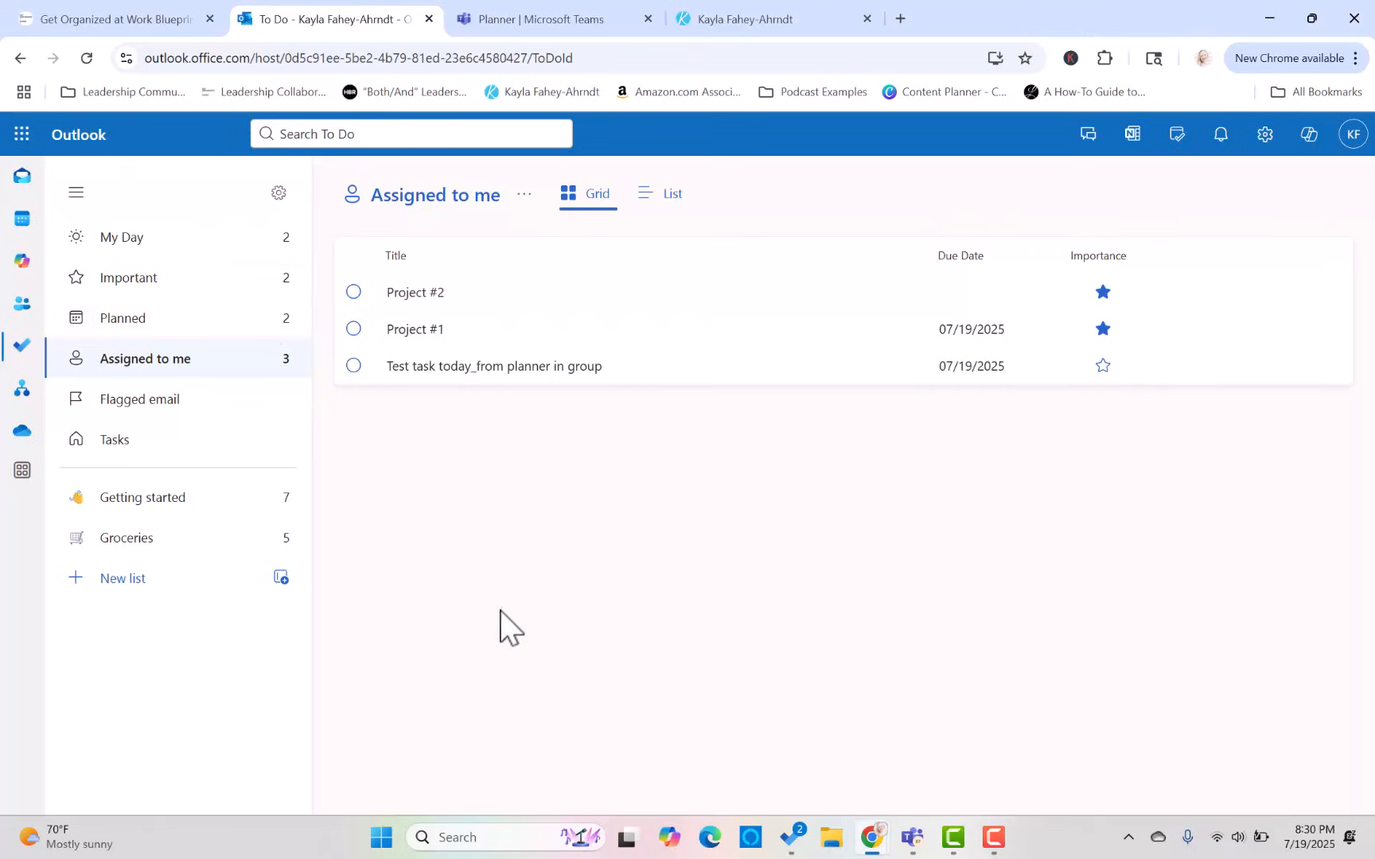
{"action": "left_click", "coordinate": [245, 246]}
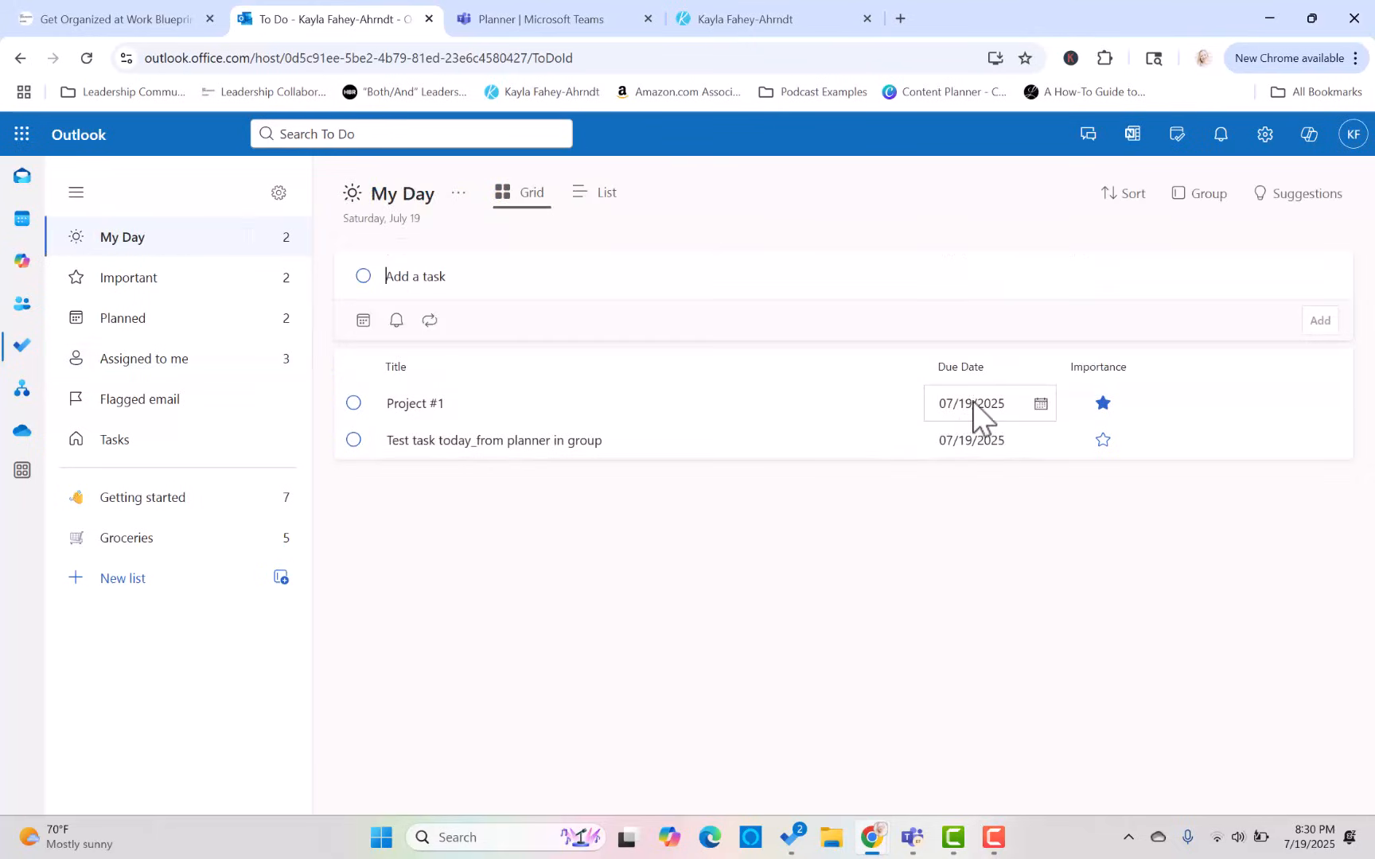
{"action": "left_click", "coordinate": [142, 360]}
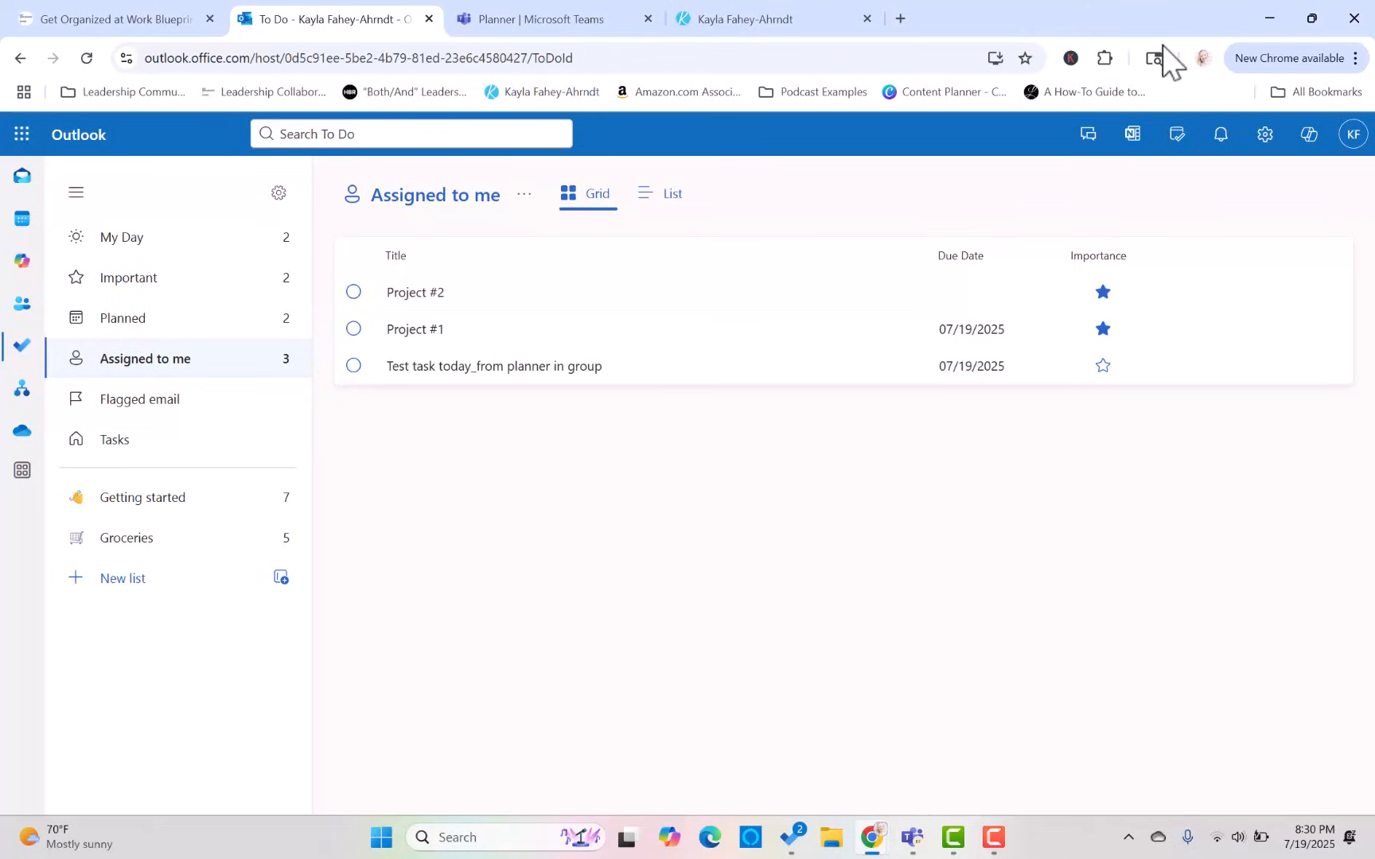
Switch back to Teams, move Project #1 to the Doing bucket, and check the bucket in its task details
{"action": "key", "text": "alt+Tab"}
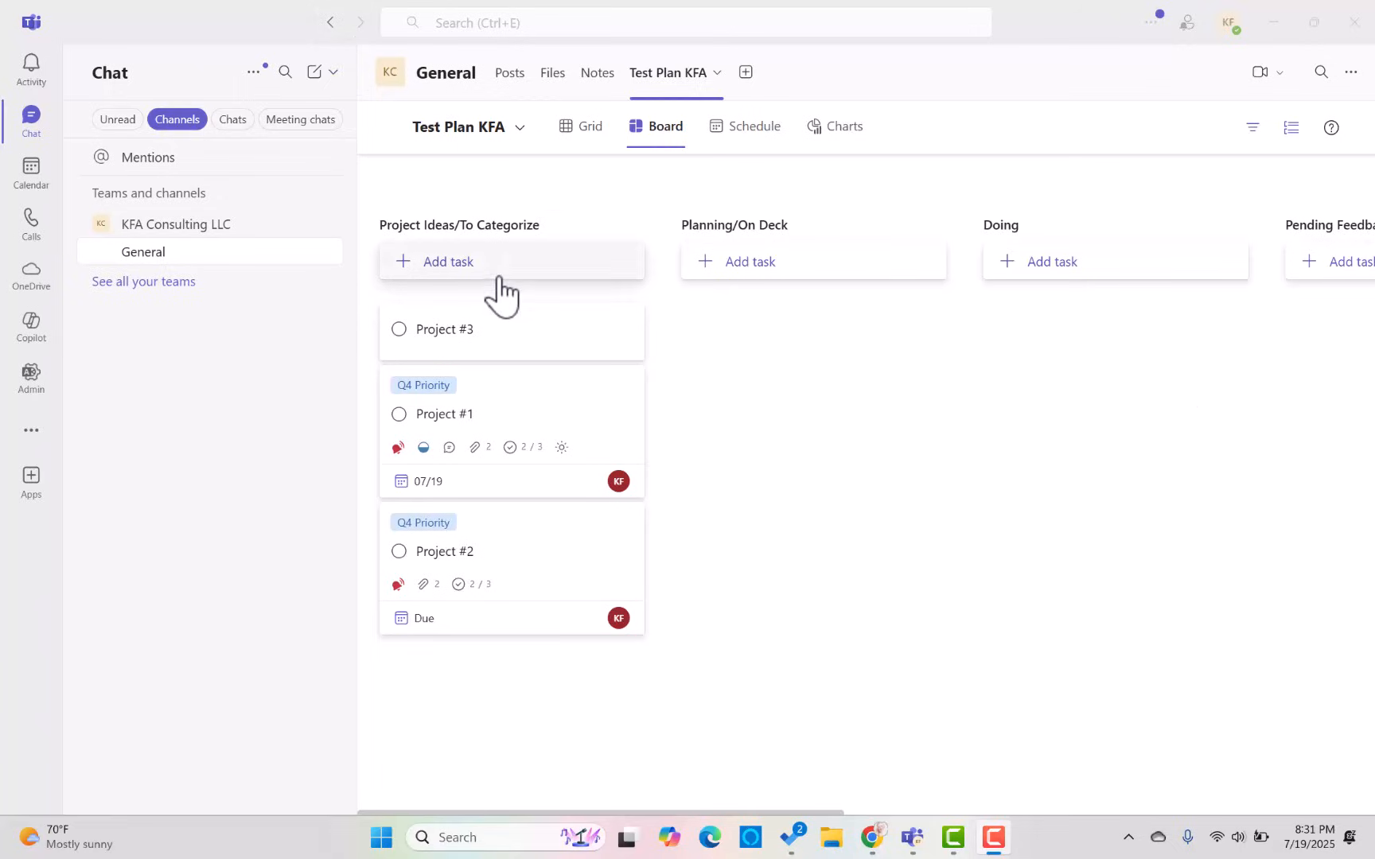
{"action": "left_click_drag", "start_coordinate": [543, 415], "coordinate": [1087, 328]}
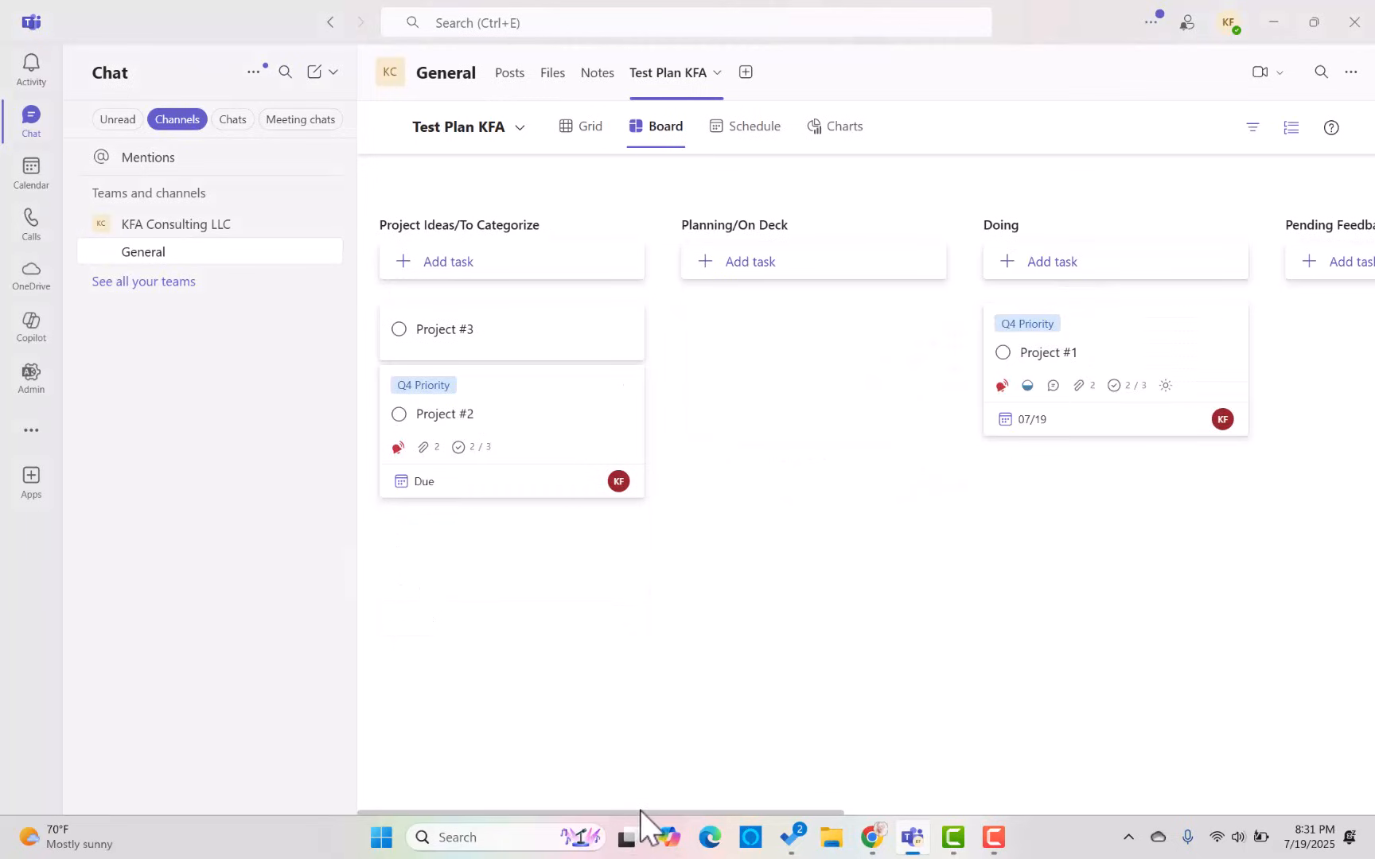
{"action": "left_click", "coordinate": [1084, 360]}
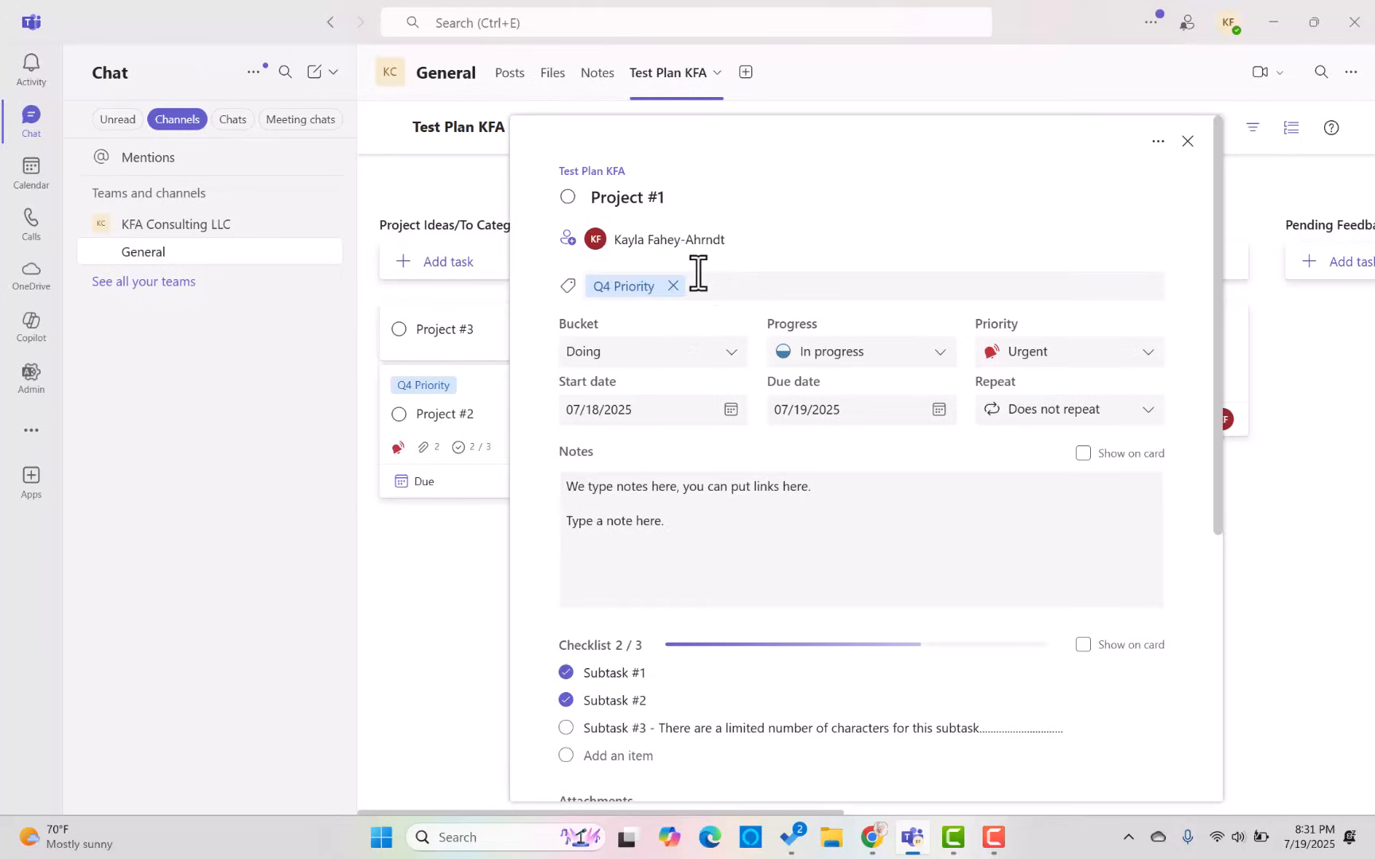
{"action": "left_click", "coordinate": [685, 351]}
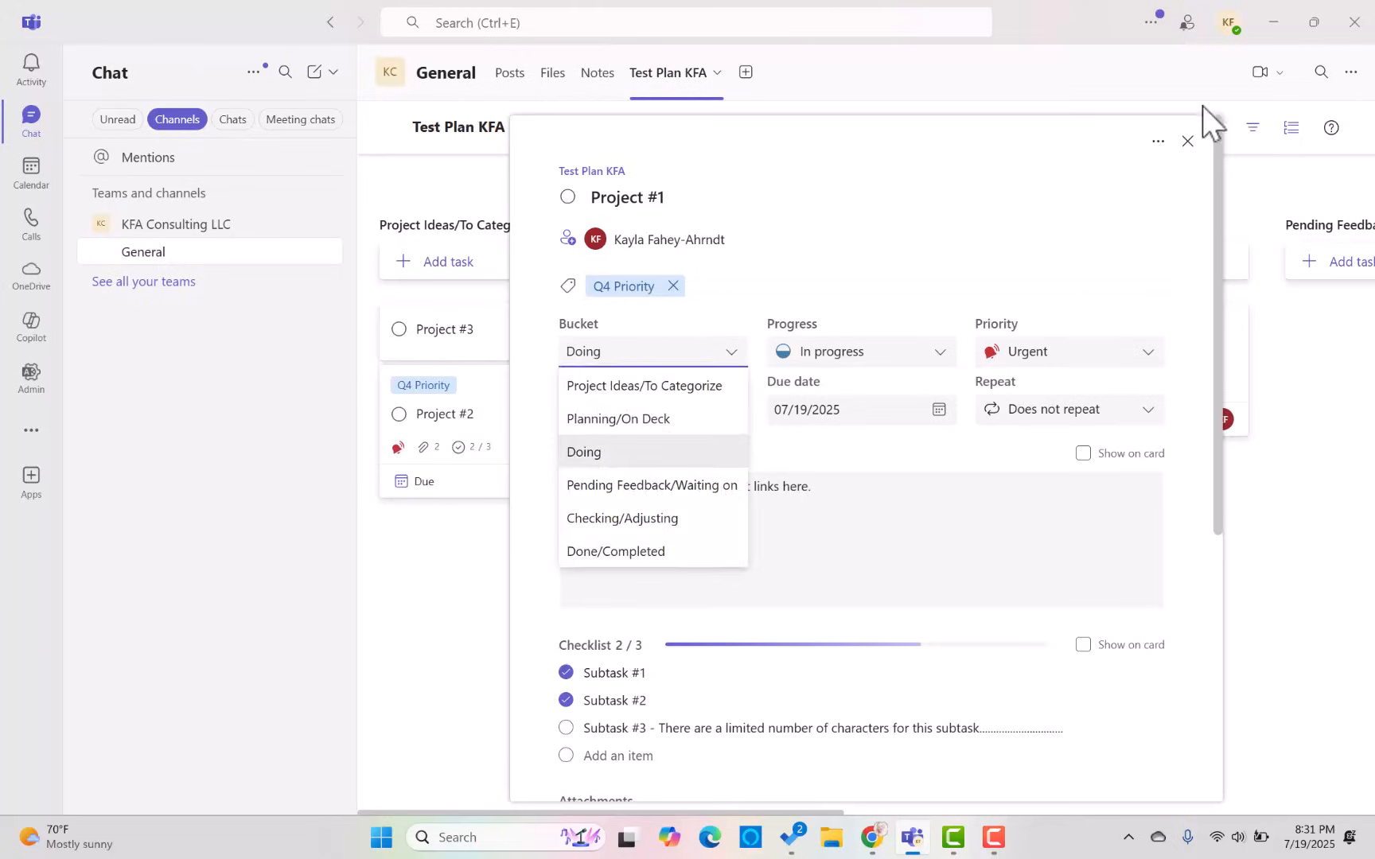
{"action": "left_click", "coordinate": [1187, 141]}
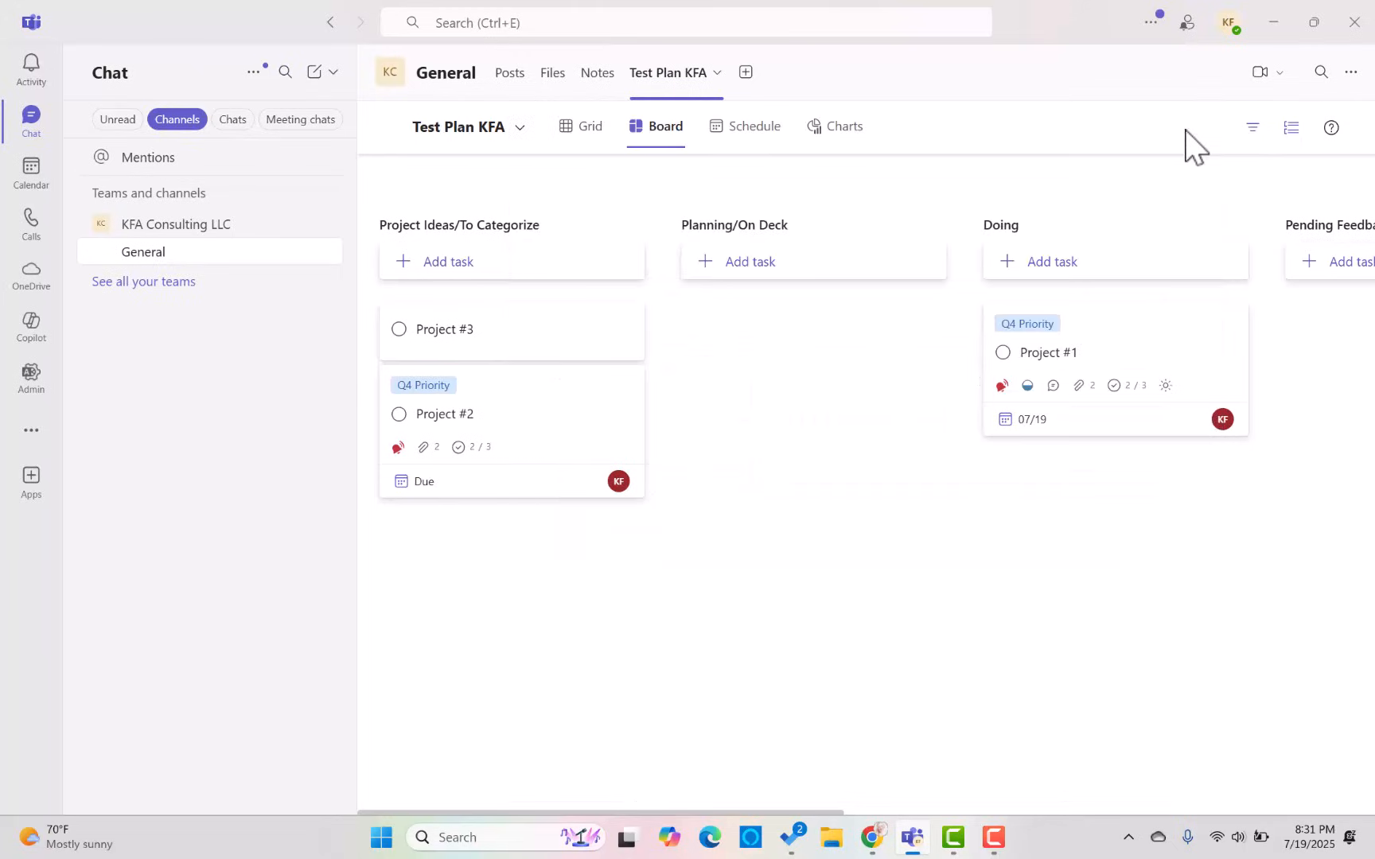
Look at the plan in Schedule view, set Project #1's start date to 07/13/2025, and check its new span on the calendar
{"action": "left_click", "coordinate": [746, 141]}
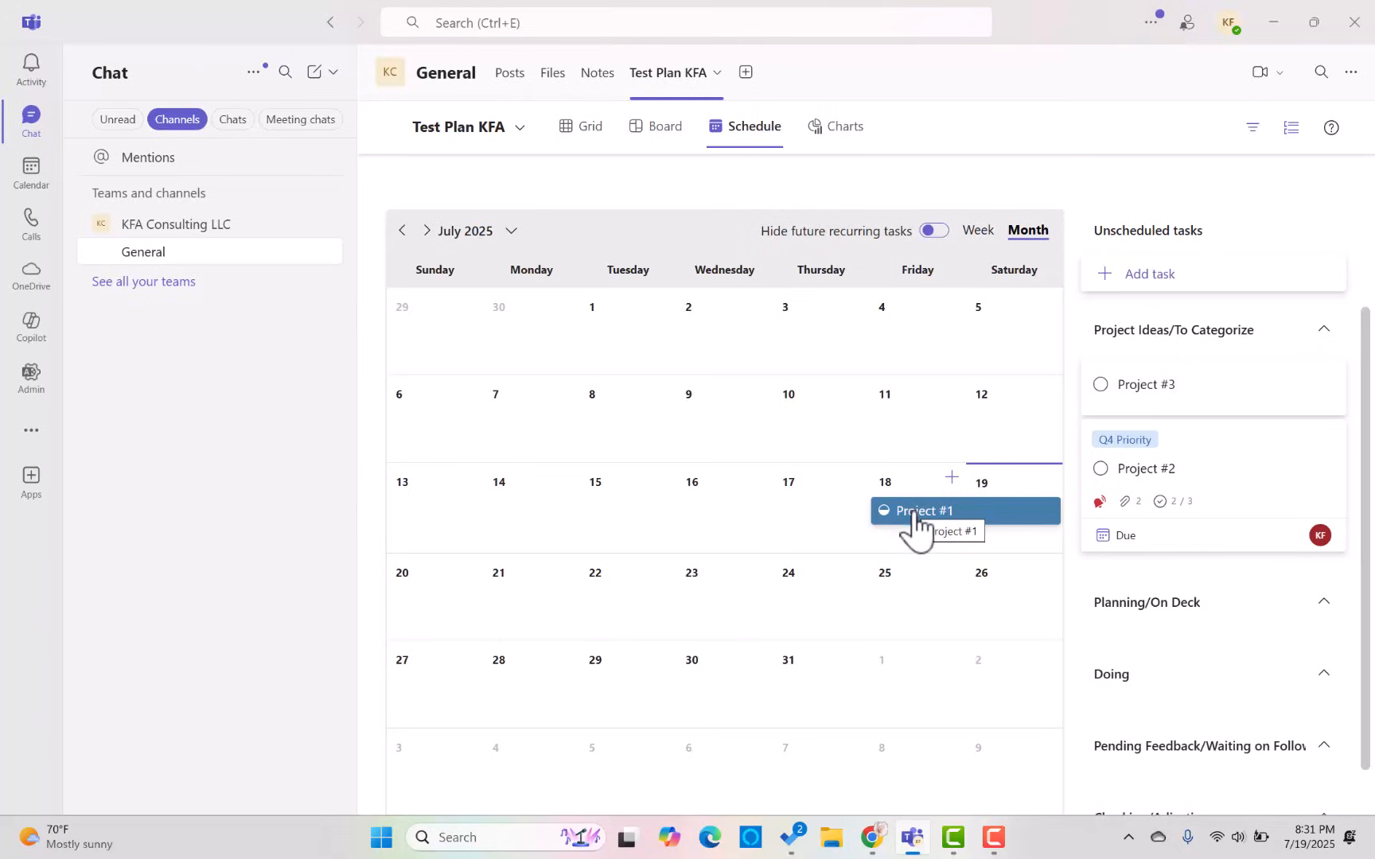
{"action": "left_click", "coordinate": [633, 130]}
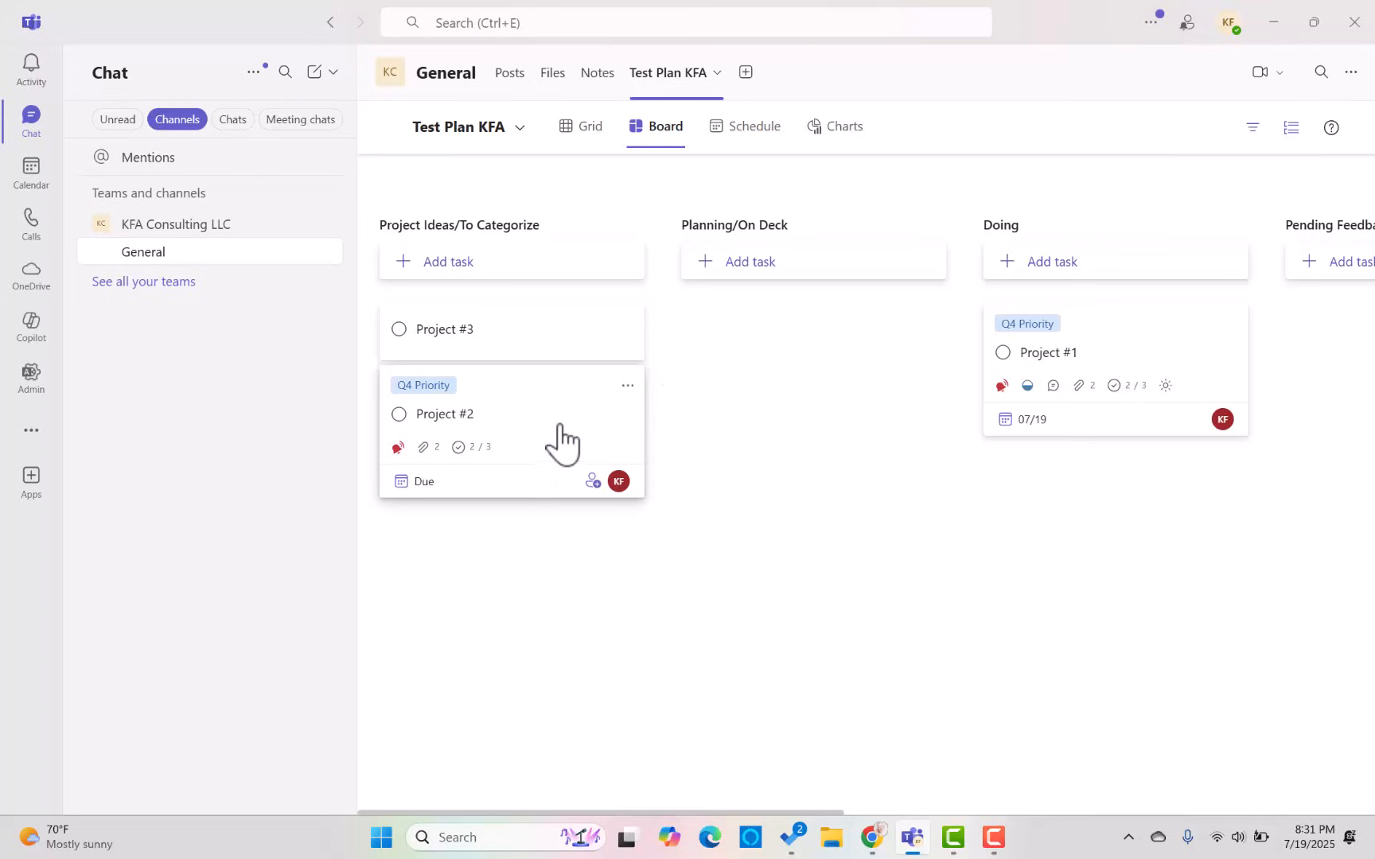
{"action": "left_click", "coordinate": [1141, 328]}
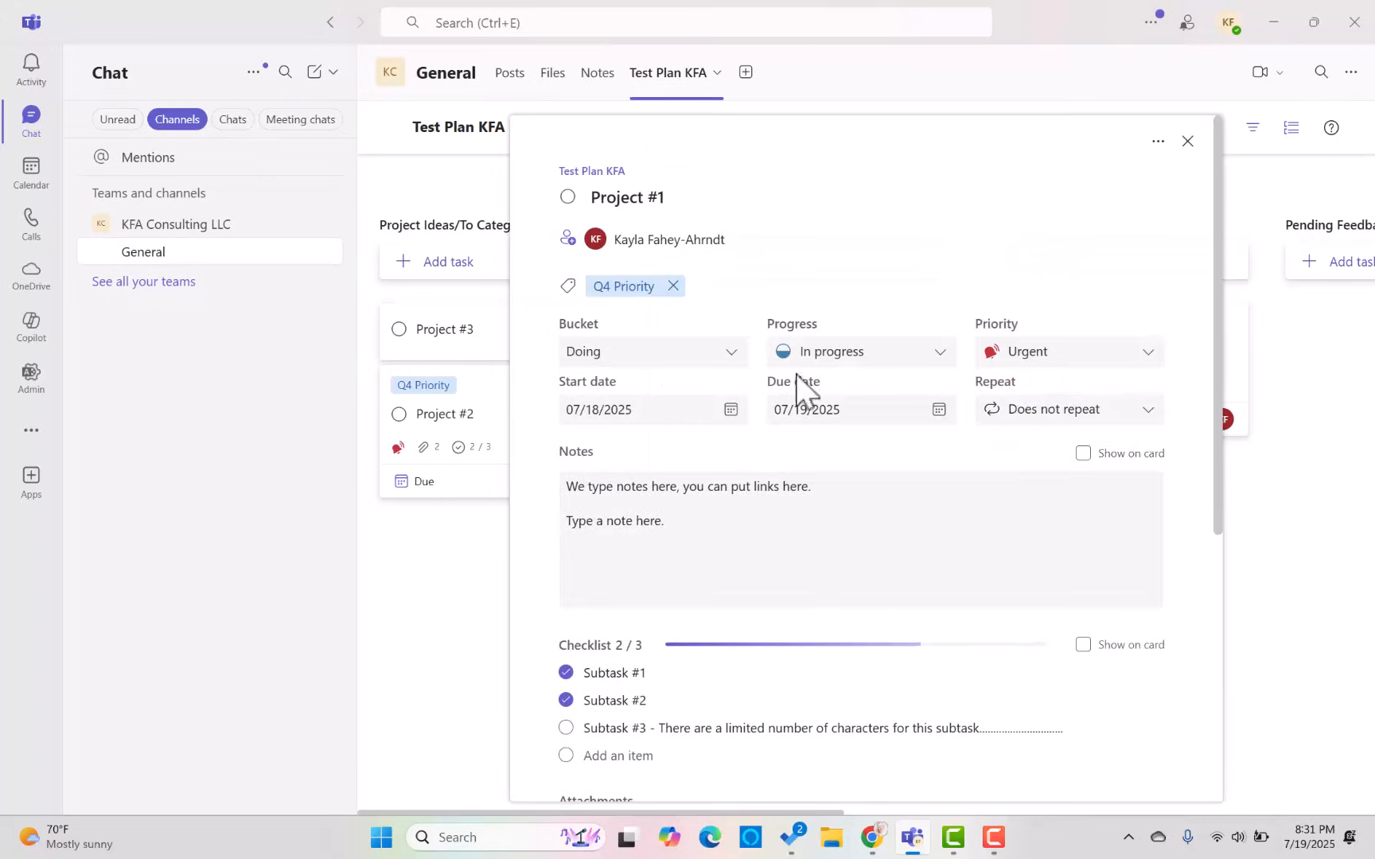
{"action": "left_click", "coordinate": [730, 412]}
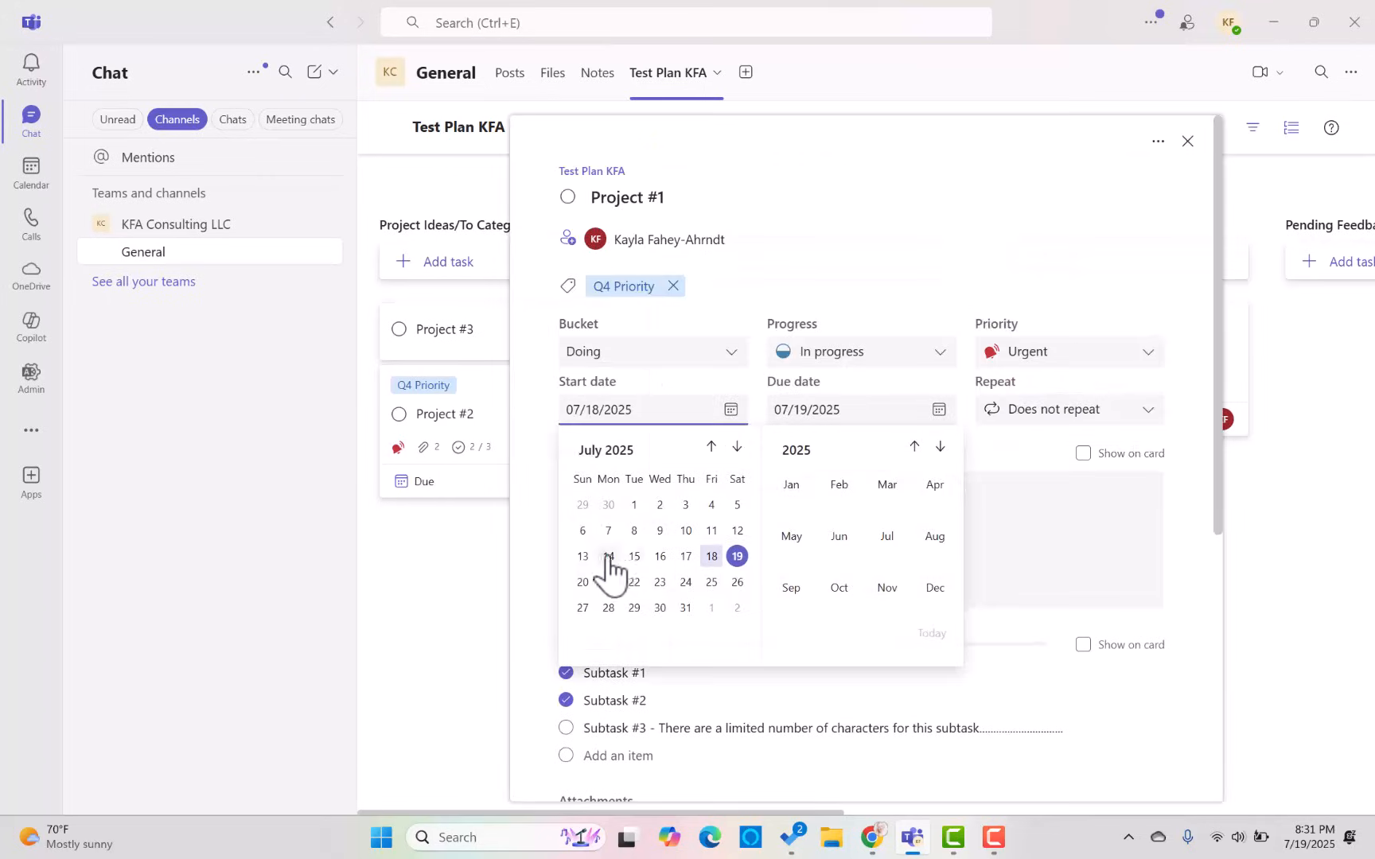
{"action": "left_click", "coordinate": [583, 556]}
{"action": "left_click", "coordinate": [1187, 142]}
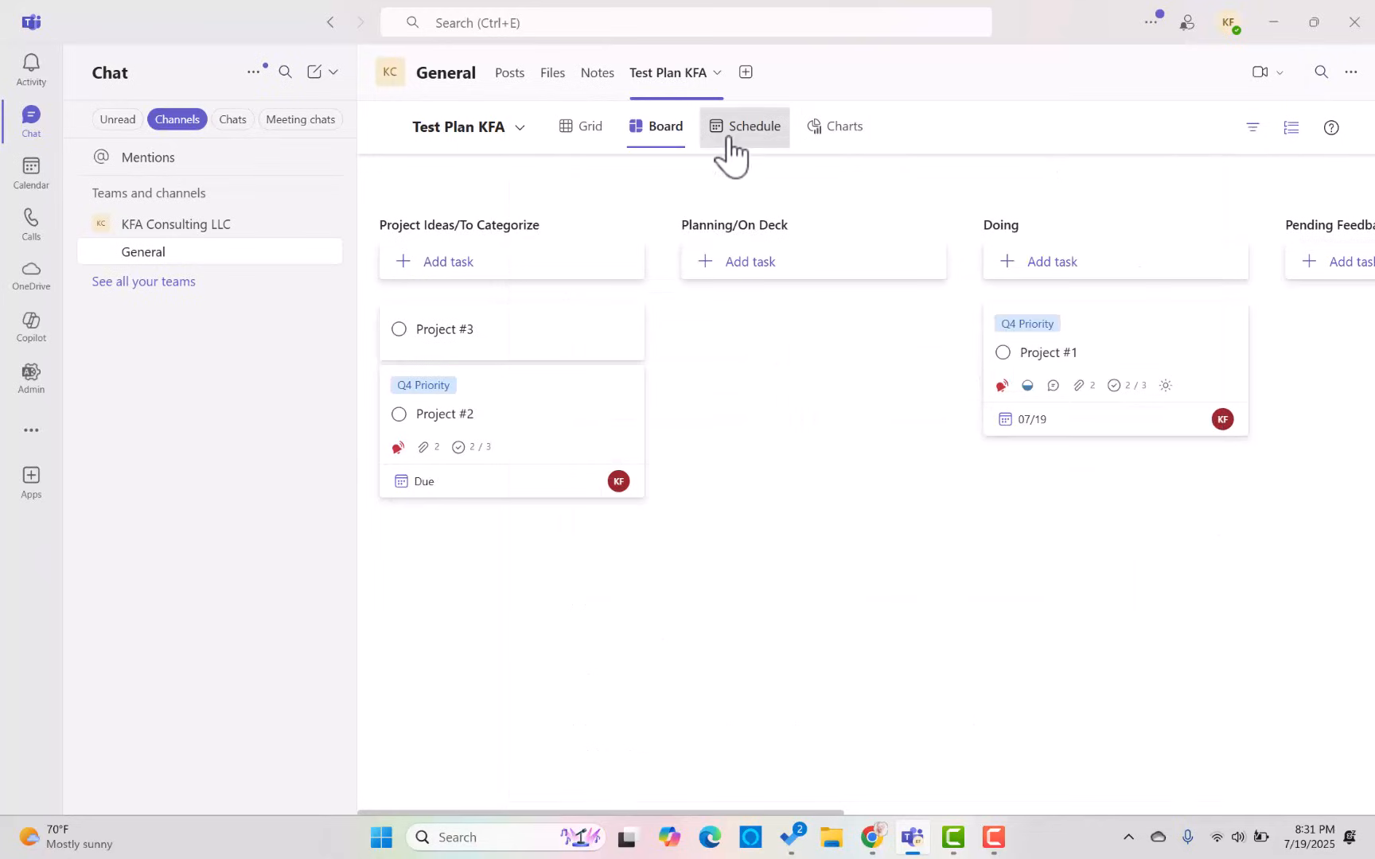
{"action": "left_click", "coordinate": [735, 128]}
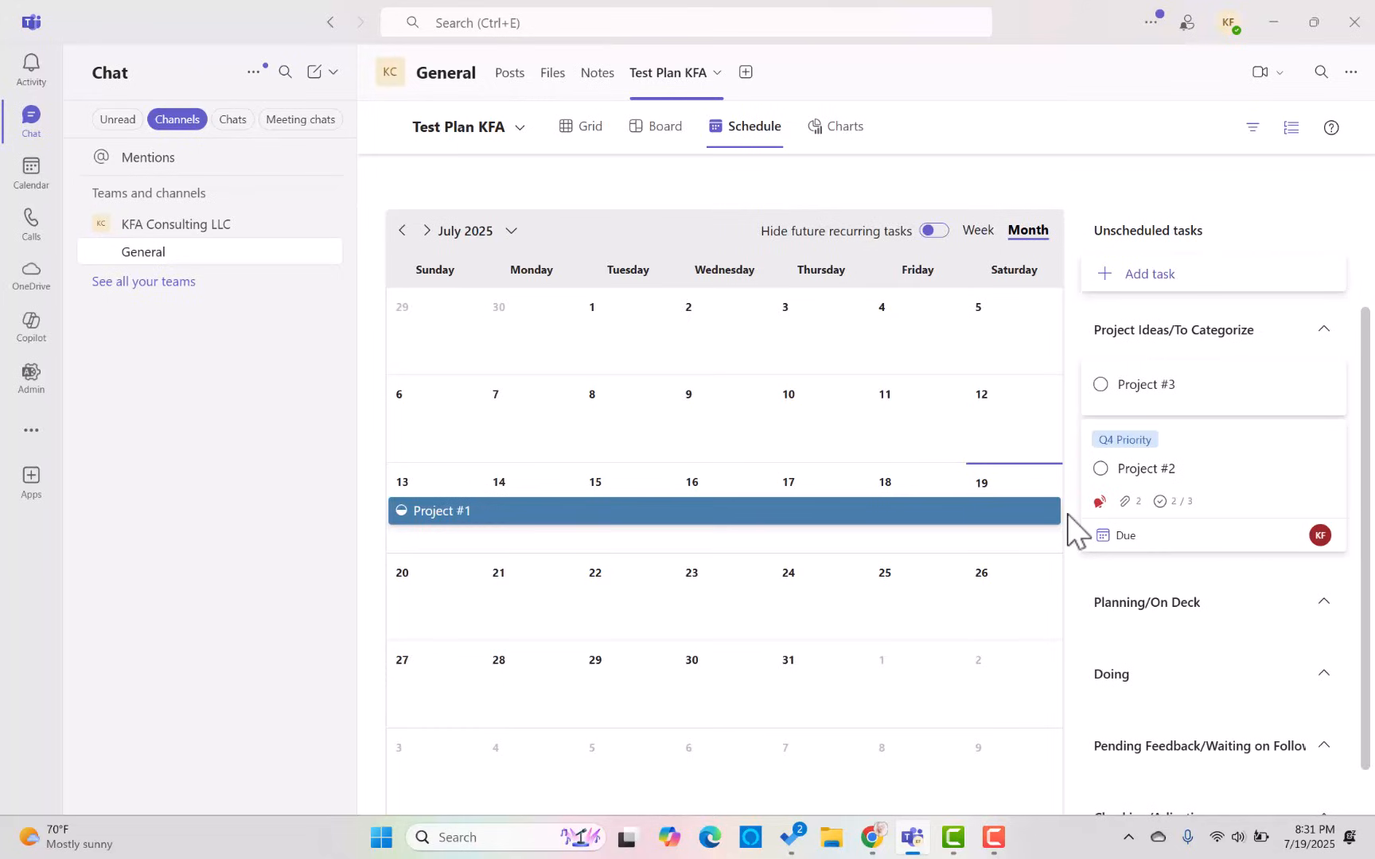
Set Project #2's start date to 07/17/2025 and due date to 07/19/2025, and show the plan in Schedule view
{"action": "left_click", "coordinate": [664, 127]}
{"action": "left_click", "coordinate": [558, 439]}
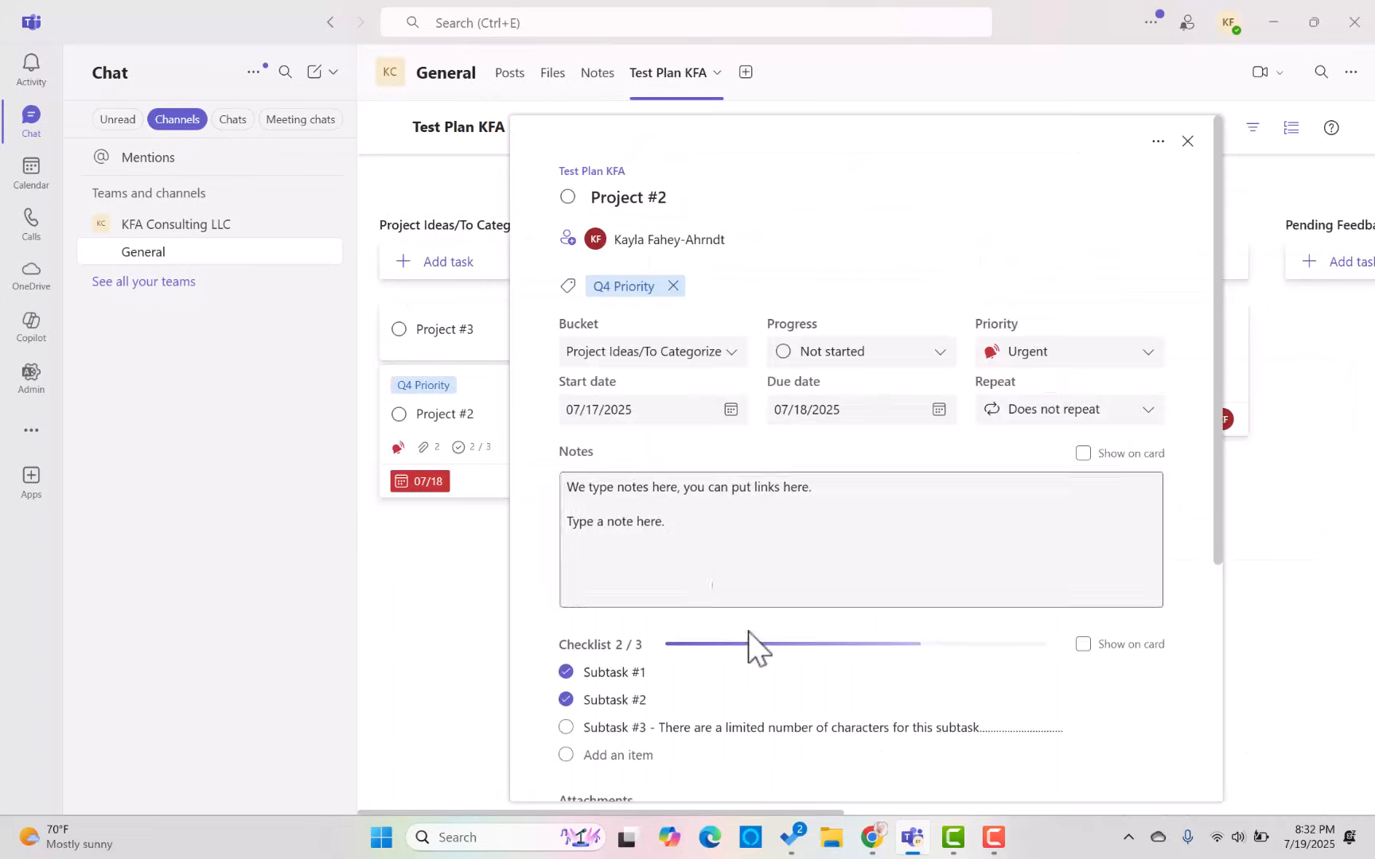
{"action": "left_click", "coordinate": [730, 412]}
{"action": "left_click", "coordinate": [684, 555]}
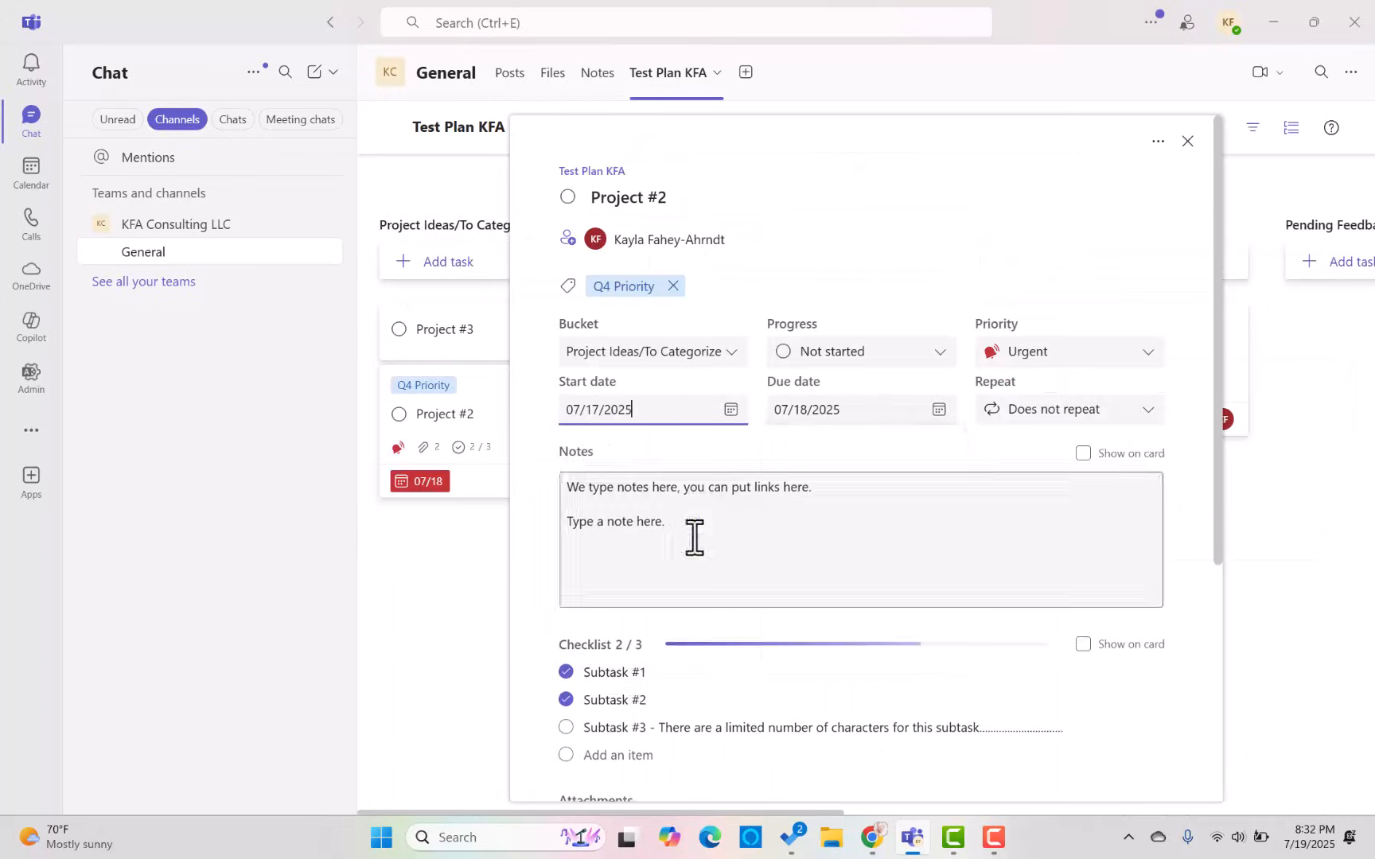
{"action": "left_click", "coordinate": [939, 410]}
{"action": "left_click", "coordinate": [942, 557]}
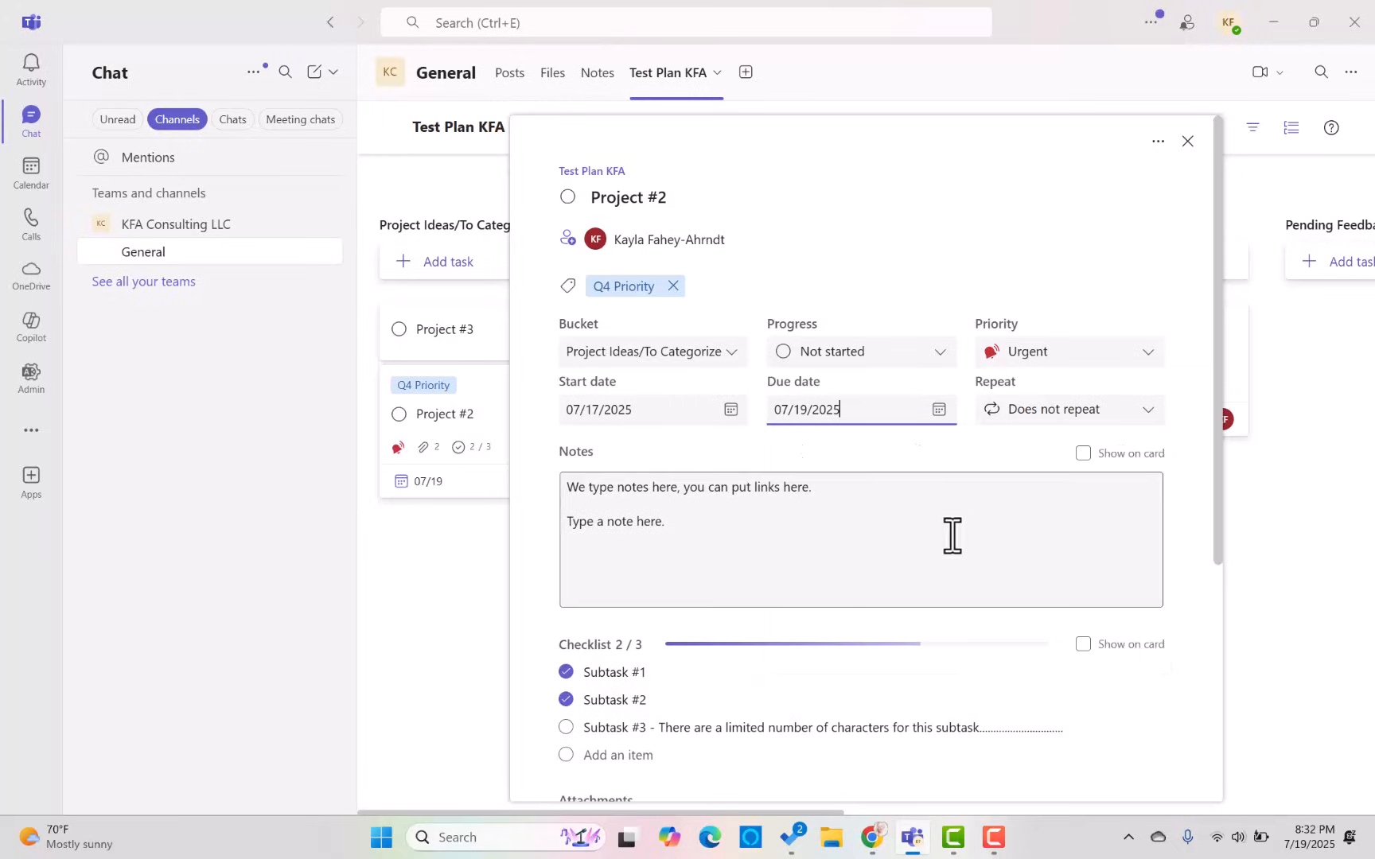
{"action": "left_click", "coordinate": [1187, 140]}
{"action": "left_click", "coordinate": [775, 131]}
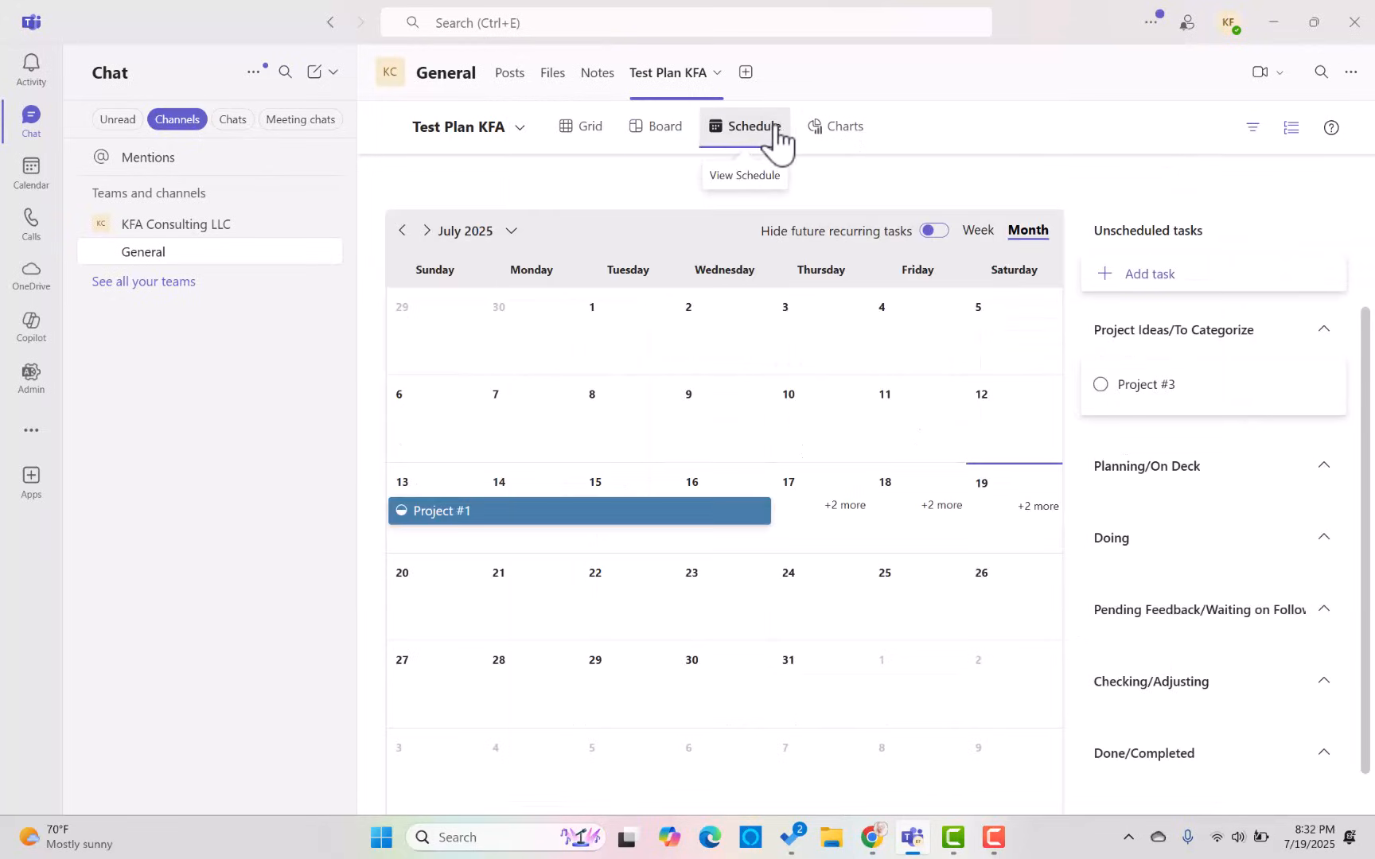
Check the tasks scheduled on July 17, look at the filter and grouping options, and keep the grouping by Bucket
{"action": "left_click", "coordinate": [842, 506]}
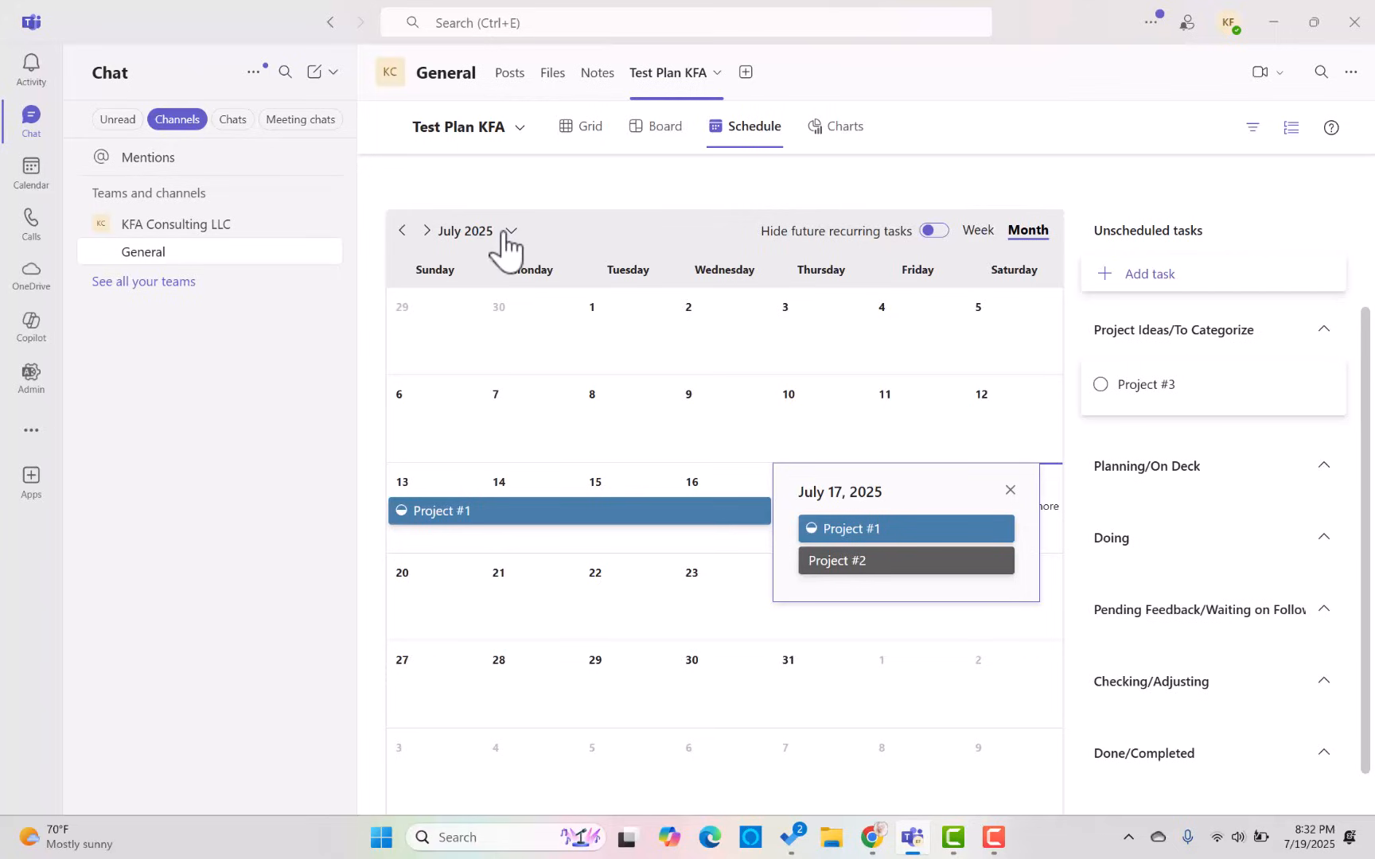
{"action": "left_click", "coordinate": [1253, 129]}
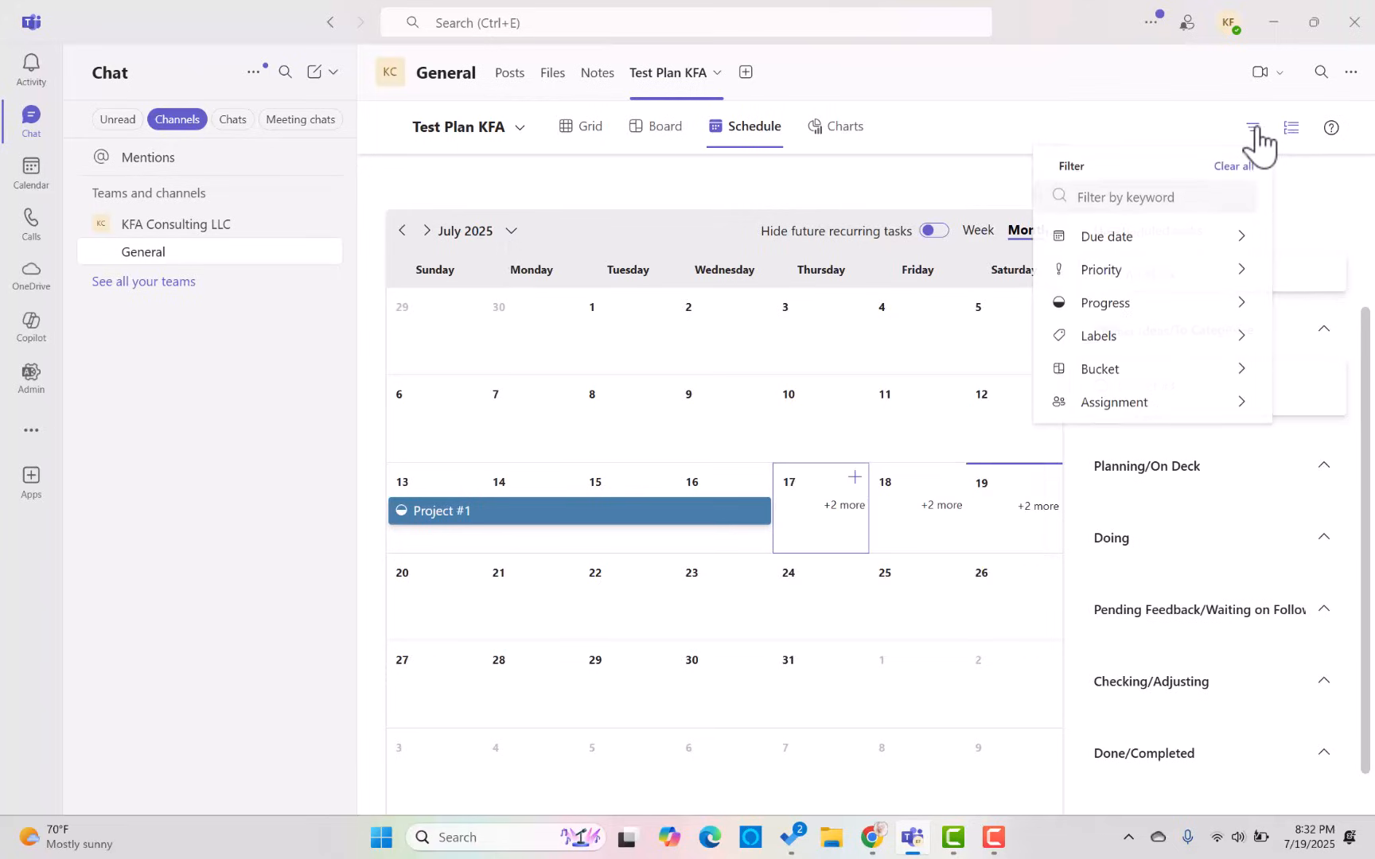
{"action": "left_click", "coordinate": [1289, 130]}
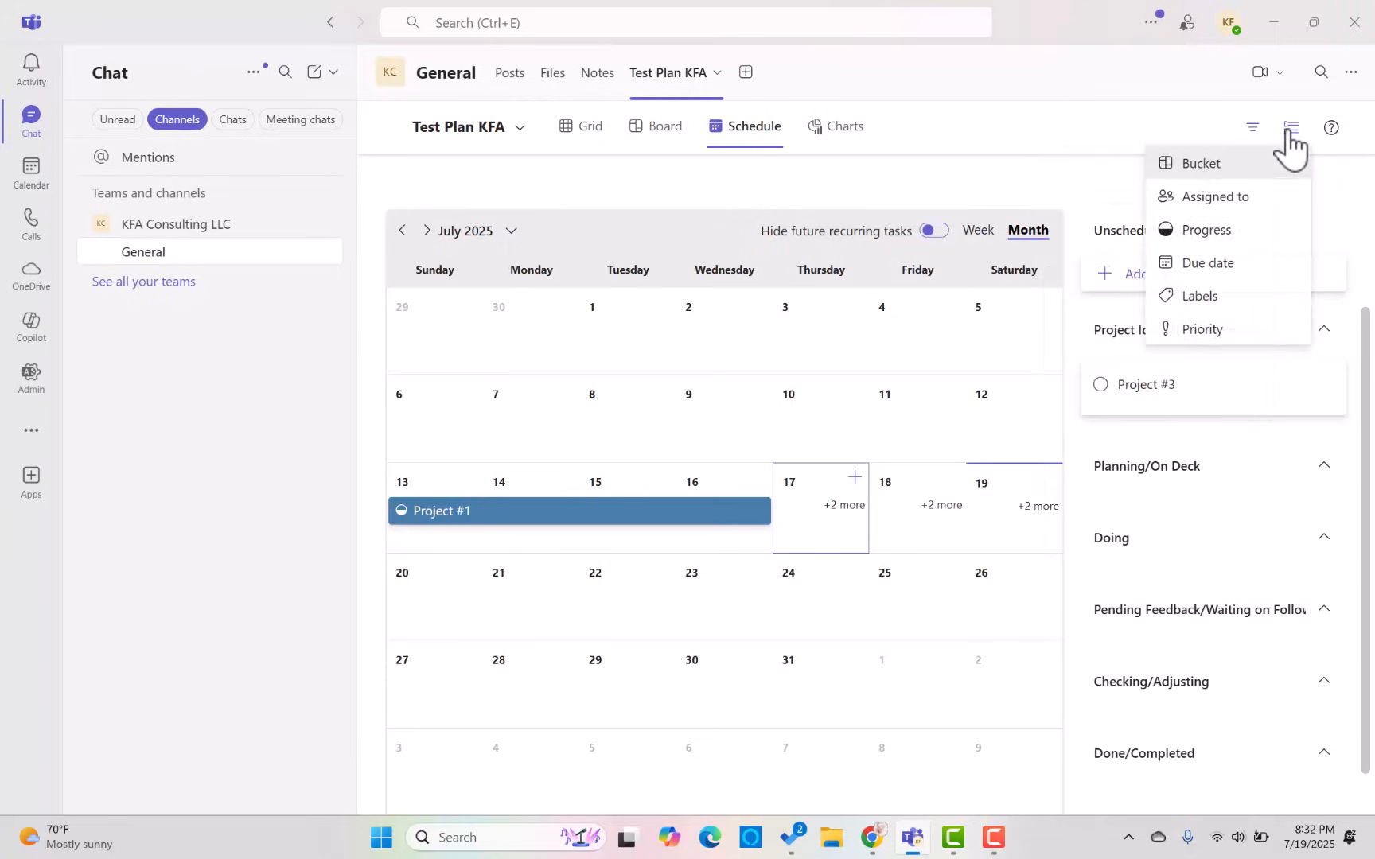
{"action": "left_click", "coordinate": [1197, 163]}
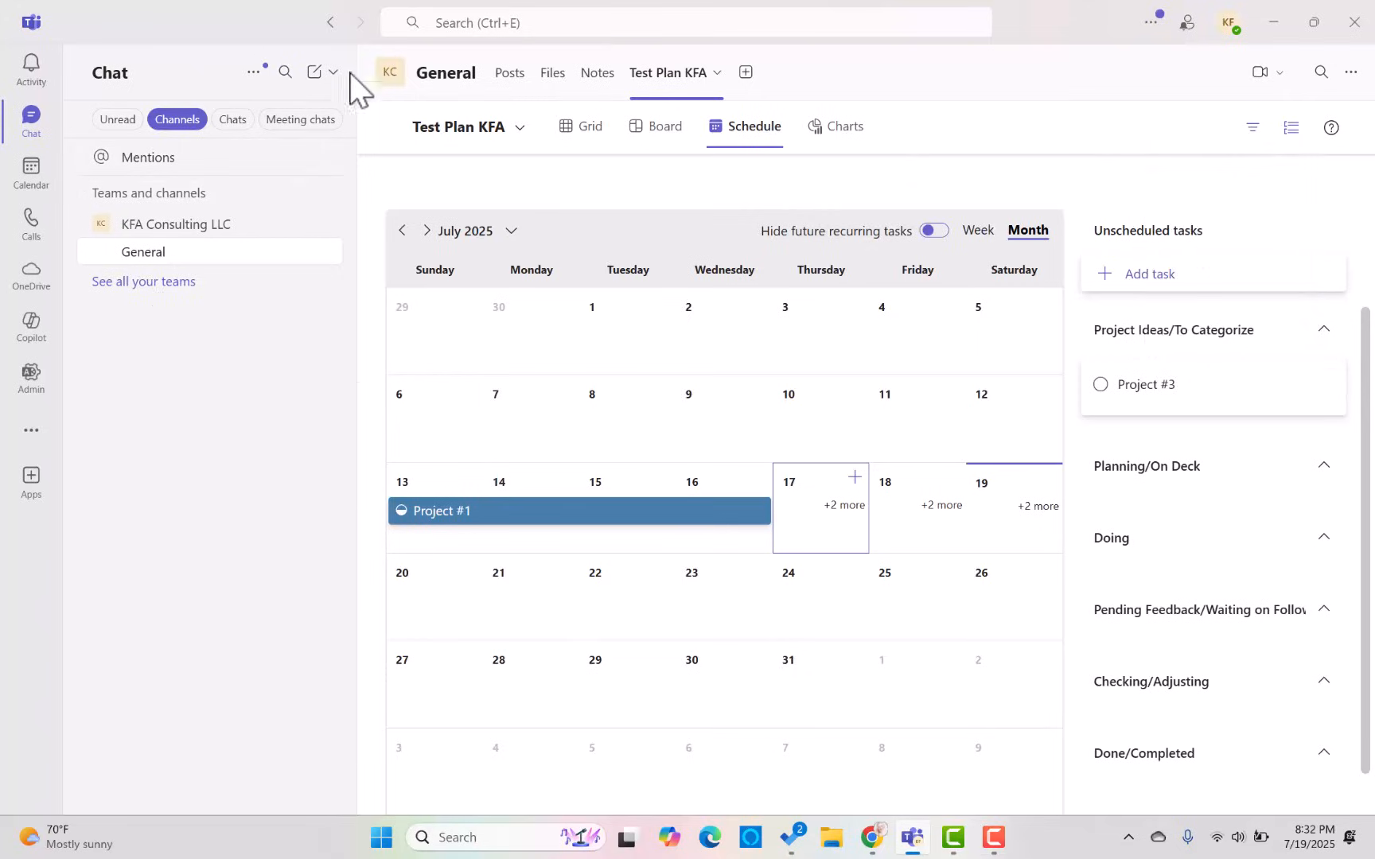
Collapse the chat list to widen the schedule so that both project bars fit on the July calendar
{"action": "left_click_drag", "start_coordinate": [356, 64], "coordinate": [147, 76]}
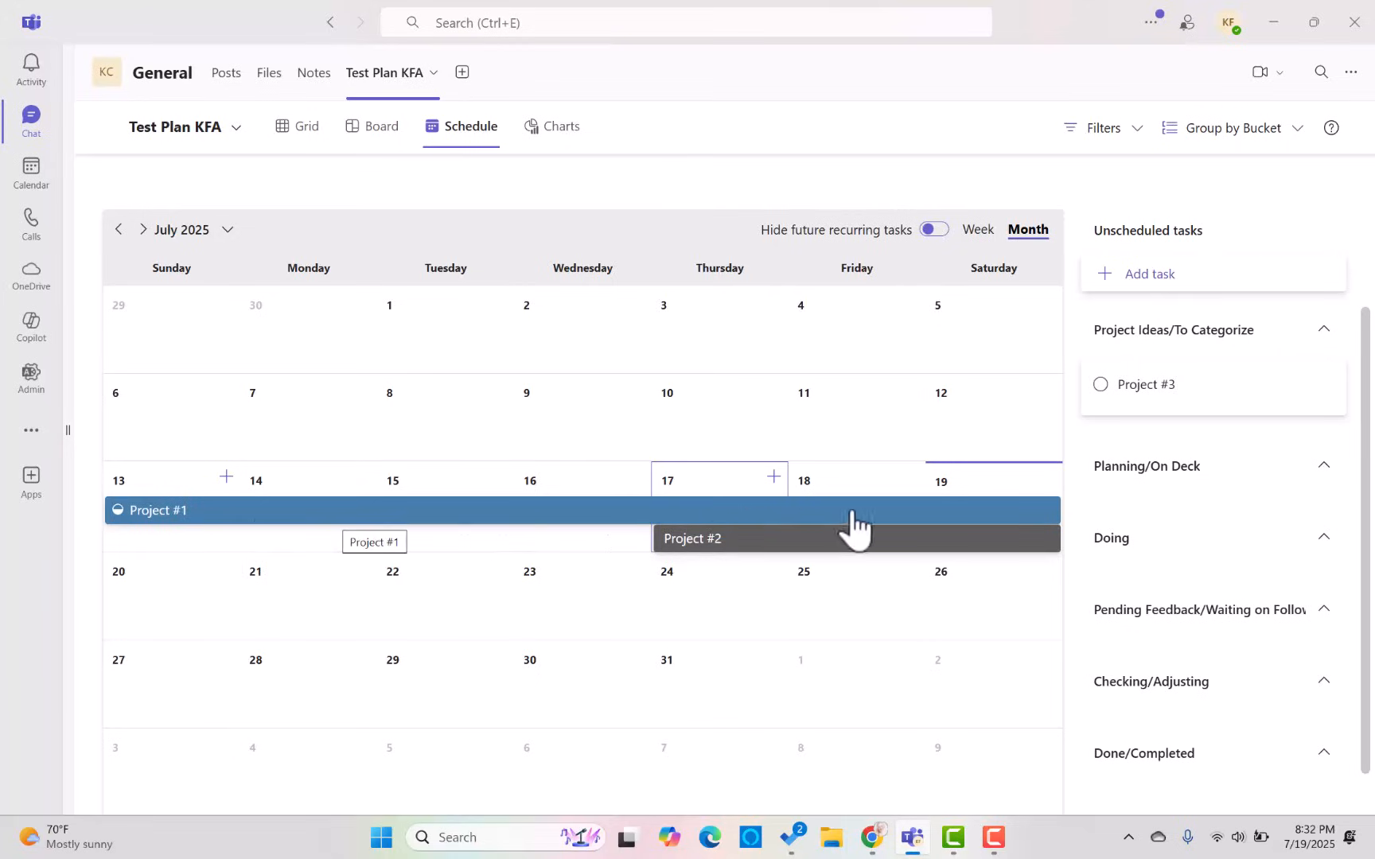
{"action": "left_click", "coordinate": [67, 428]}
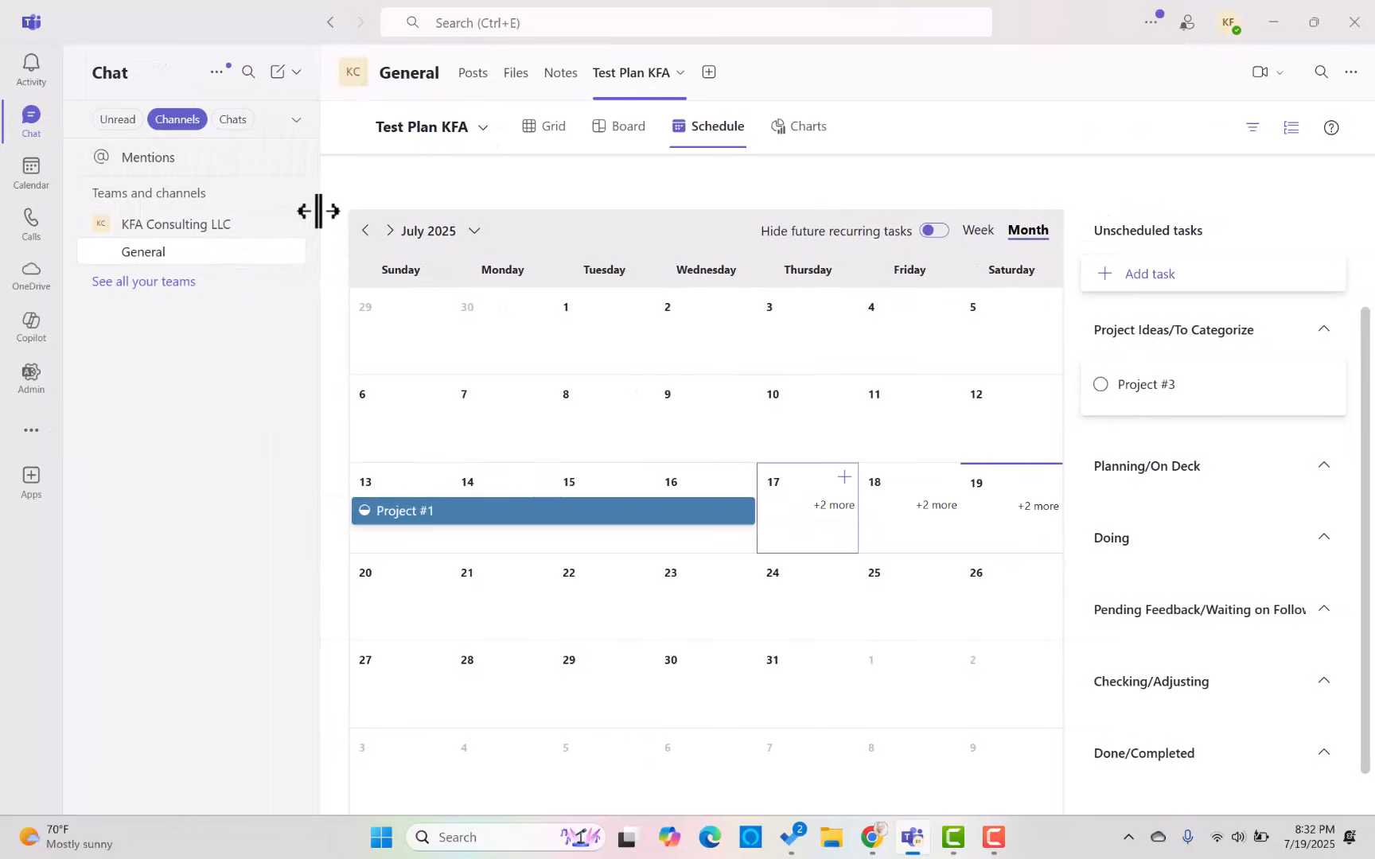
{"action": "left_click_drag", "start_coordinate": [318, 210], "coordinate": [101, 230]}
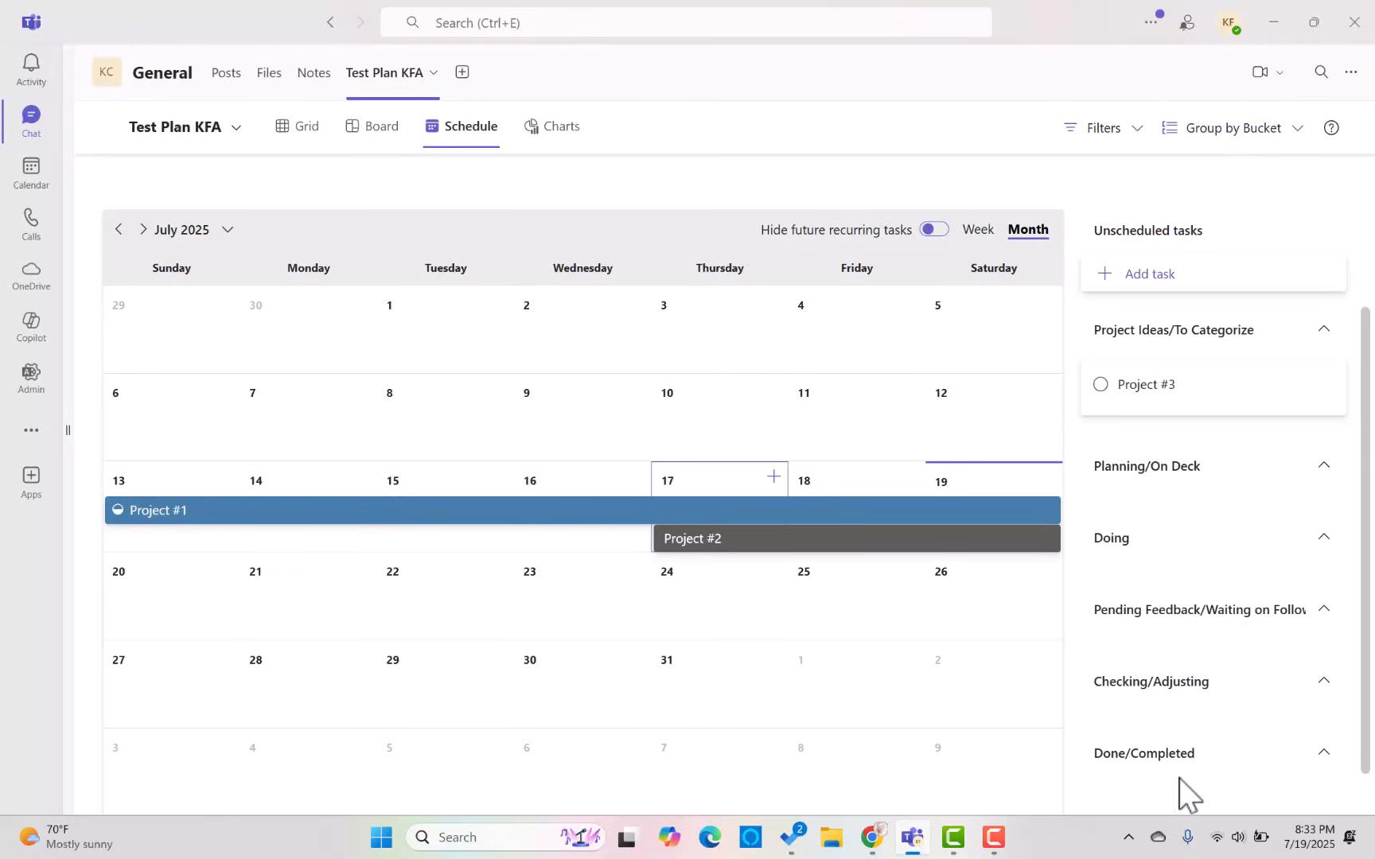
Show the plan in Charts view and check the task status bars for the Project Ideas and Doing buckets
{"action": "left_click", "coordinate": [1351, 73]}
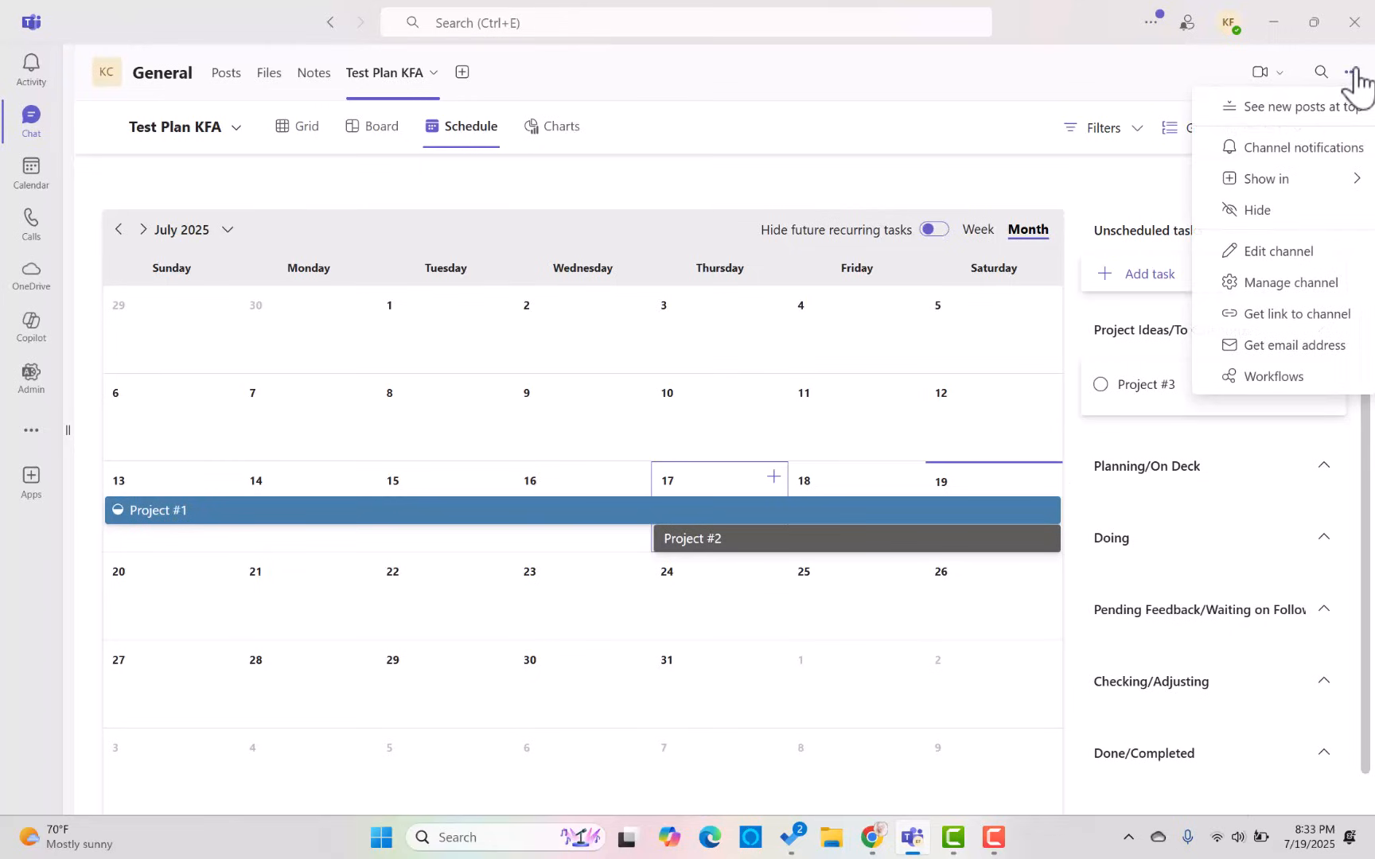
{"action": "left_click", "coordinate": [608, 132]}
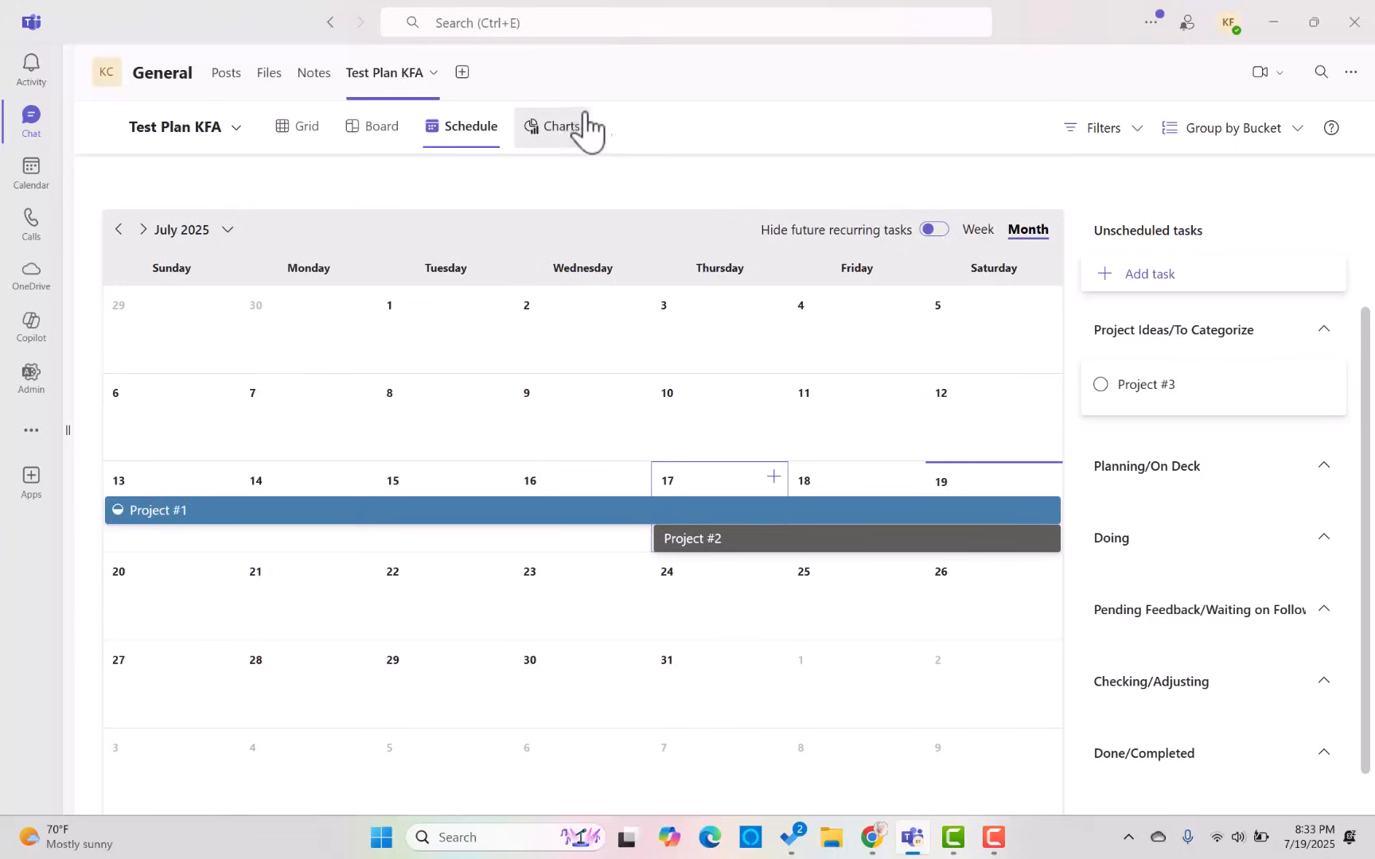
{"action": "left_click", "coordinate": [531, 128]}
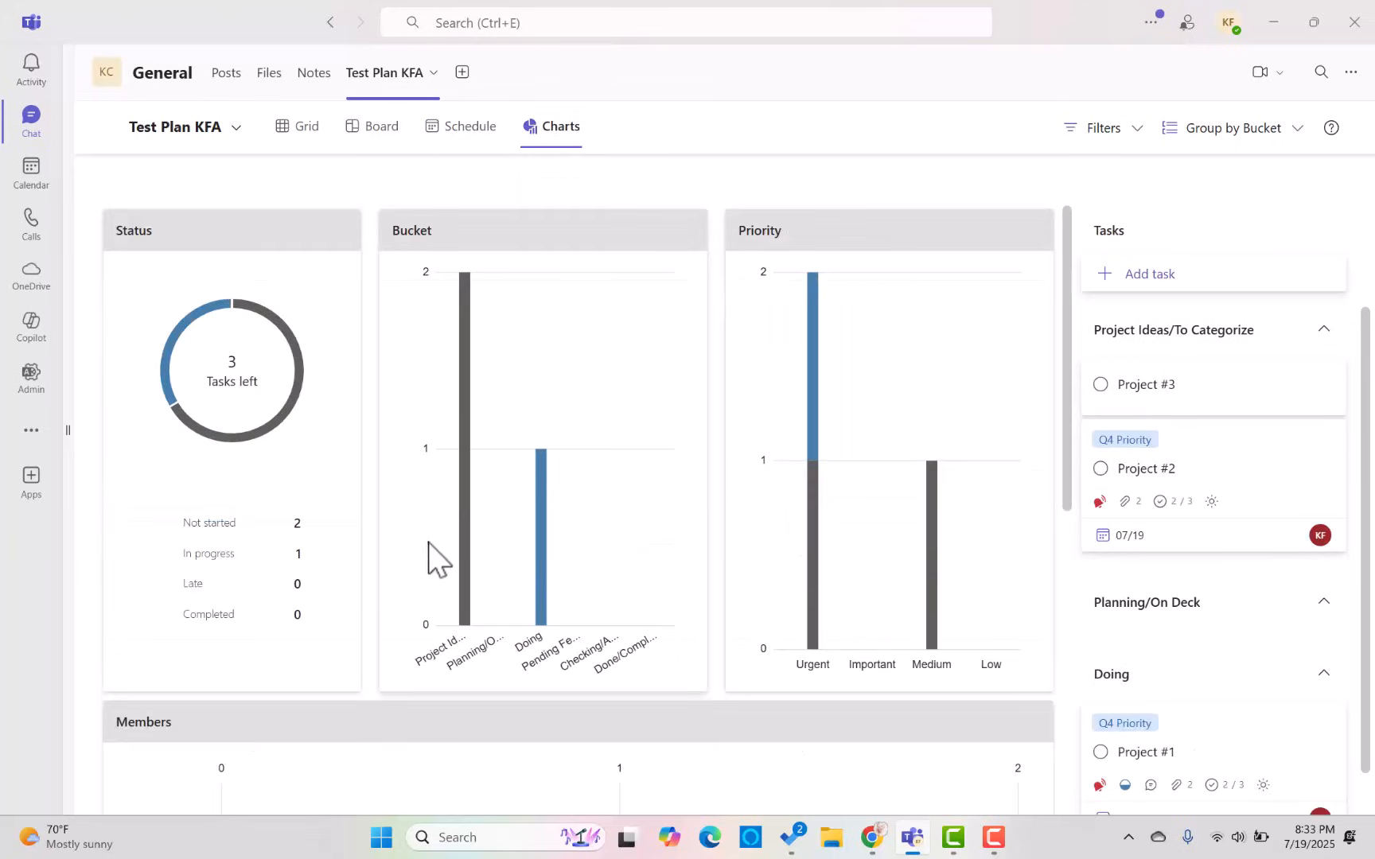
{"action": "mouse_move", "coordinate": [465, 491]}
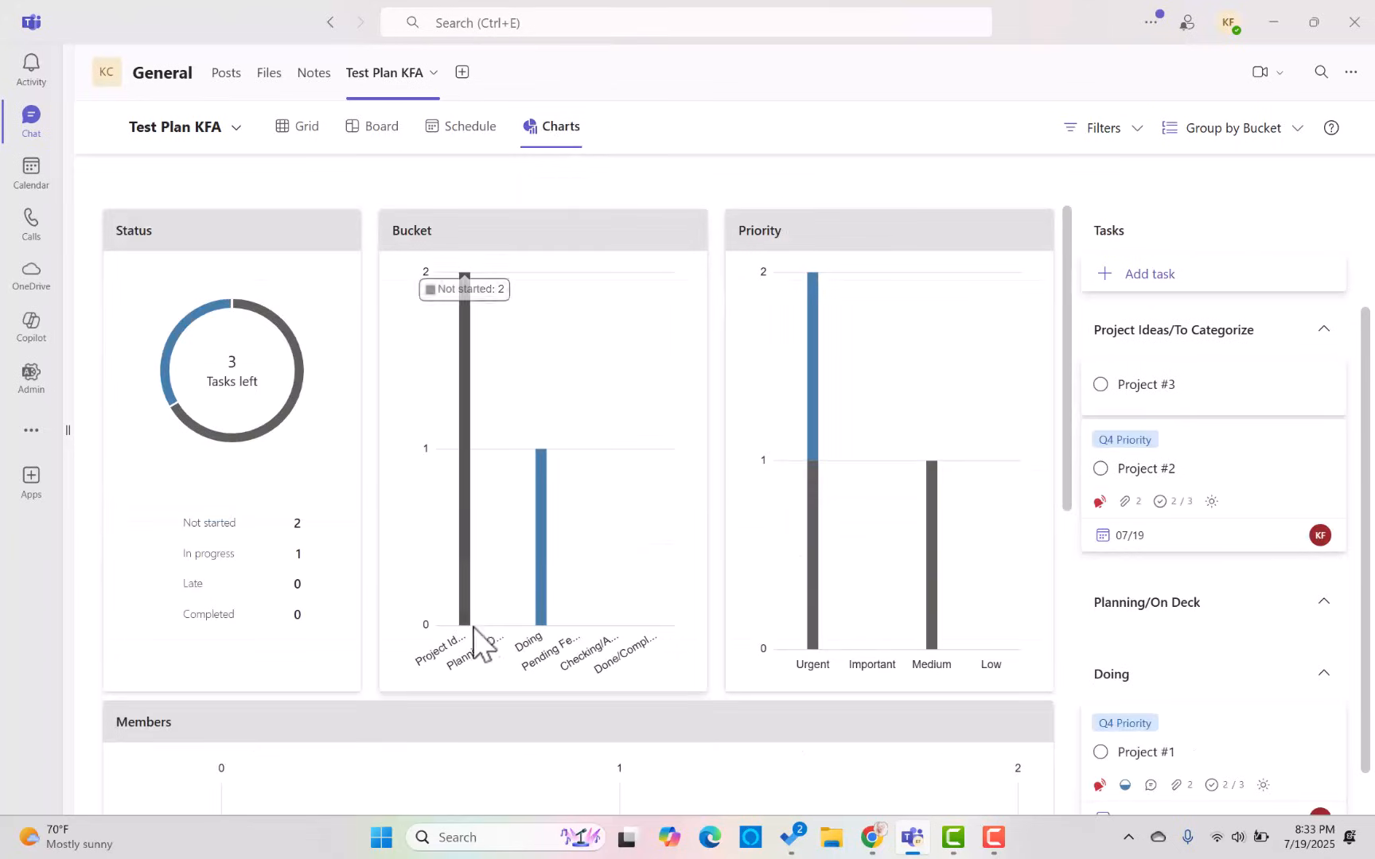
{"action": "mouse_move", "coordinate": [547, 617]}
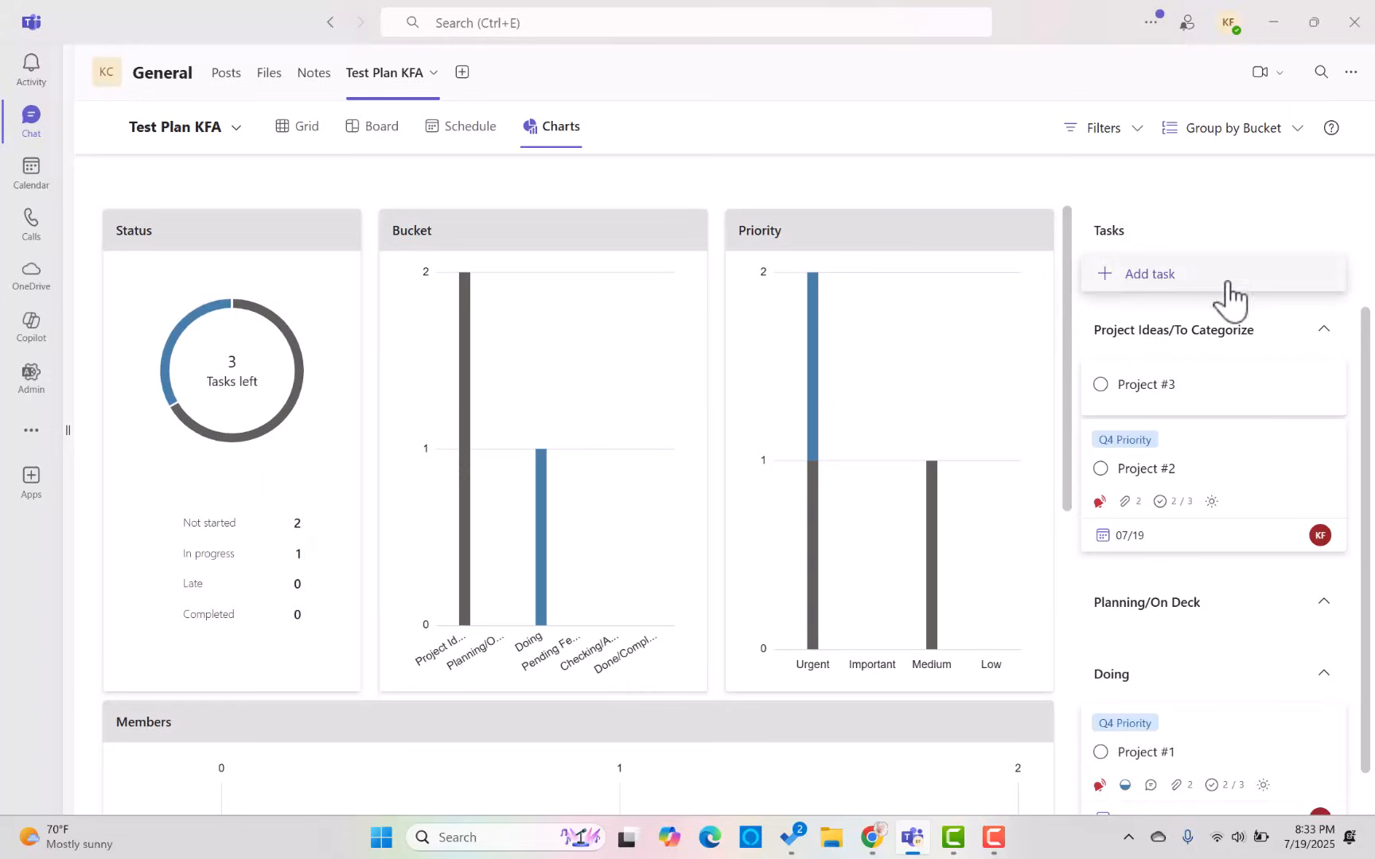
Review the bucketed task list and the Members chart, and expand the chat list again
{"action": "scroll", "coordinate": [1325, 393], "scroll_direction": "down", "scroll_amount": 1}
{"action": "scroll", "coordinate": [1243, 430], "scroll_direction": "down", "scroll_amount": 5}
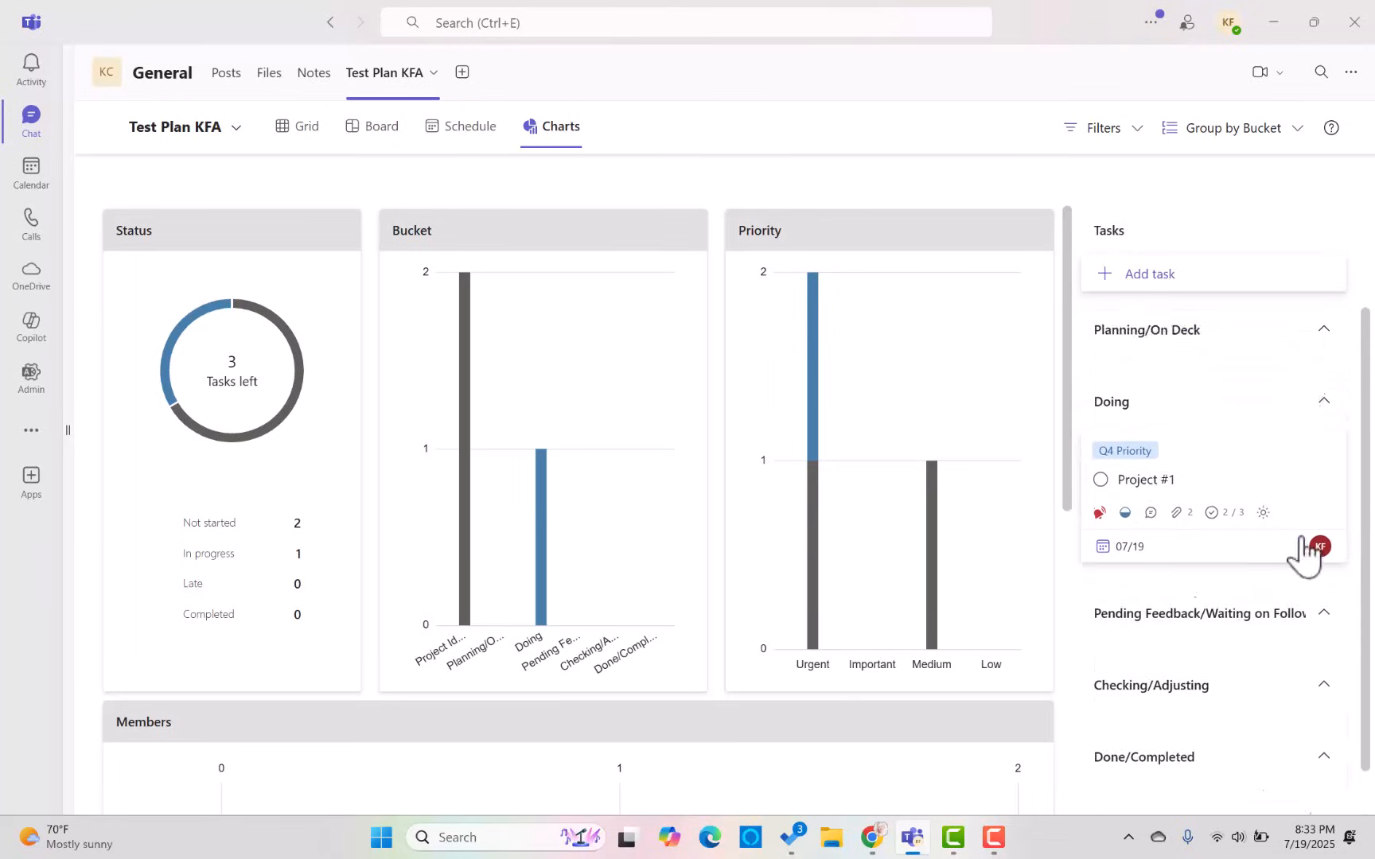
{"action": "scroll", "coordinate": [1331, 561], "scroll_direction": "up", "scroll_amount": 6}
{"action": "left_click_drag", "start_coordinate": [1071, 319], "coordinate": [1049, 606]}
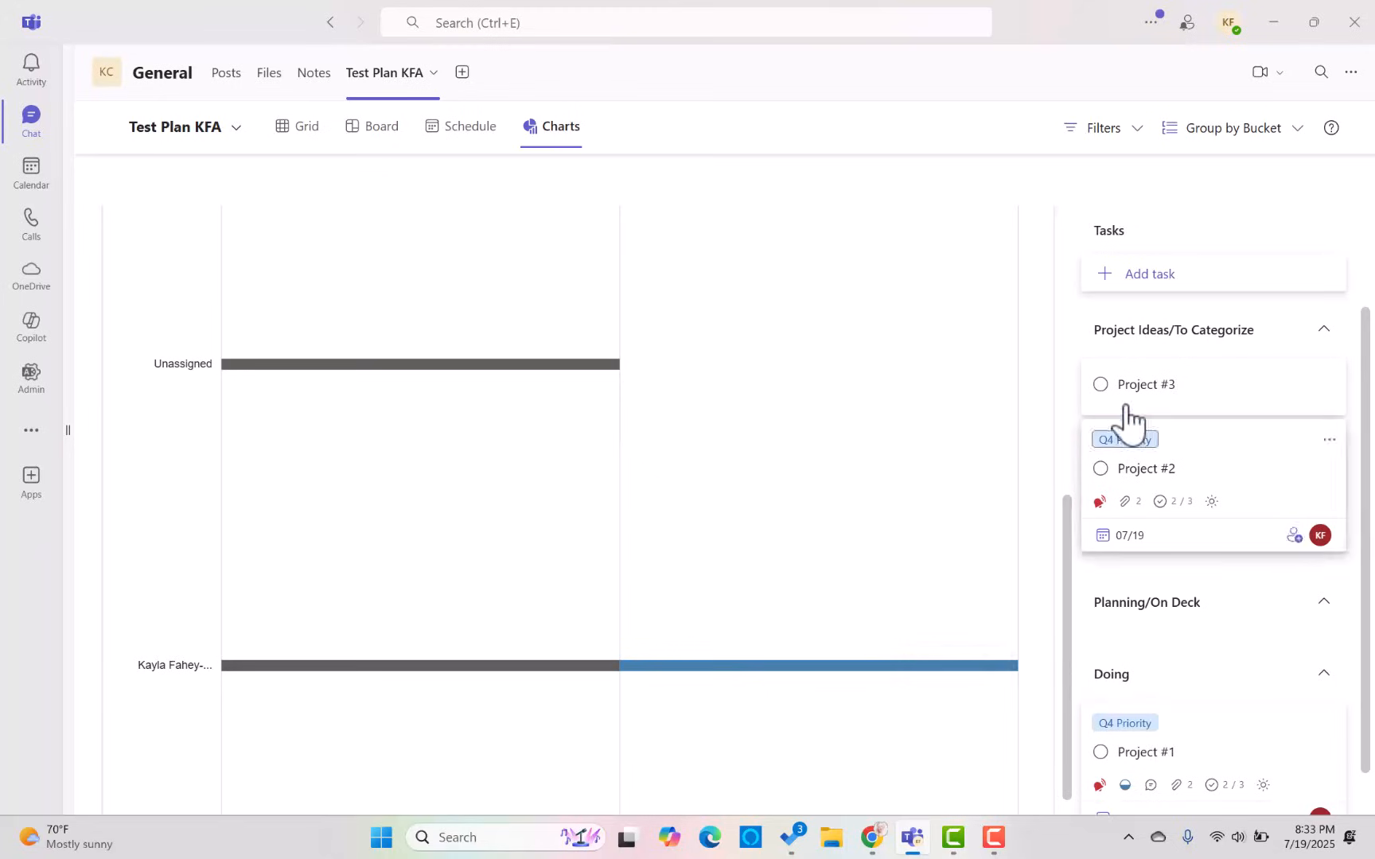
{"action": "left_click_drag", "start_coordinate": [1065, 537], "coordinate": [1038, 167]}
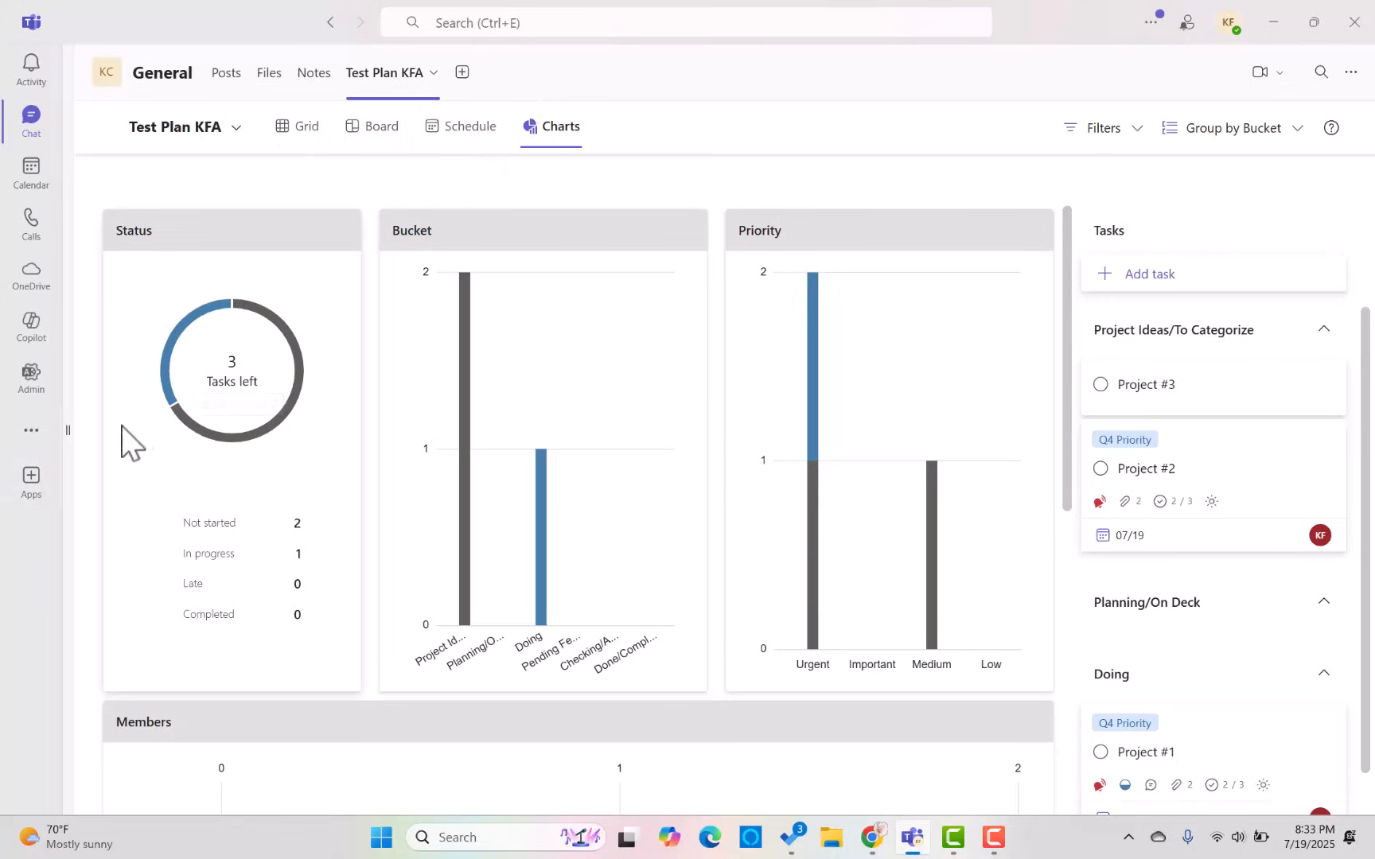
{"action": "left_click", "coordinate": [68, 429]}
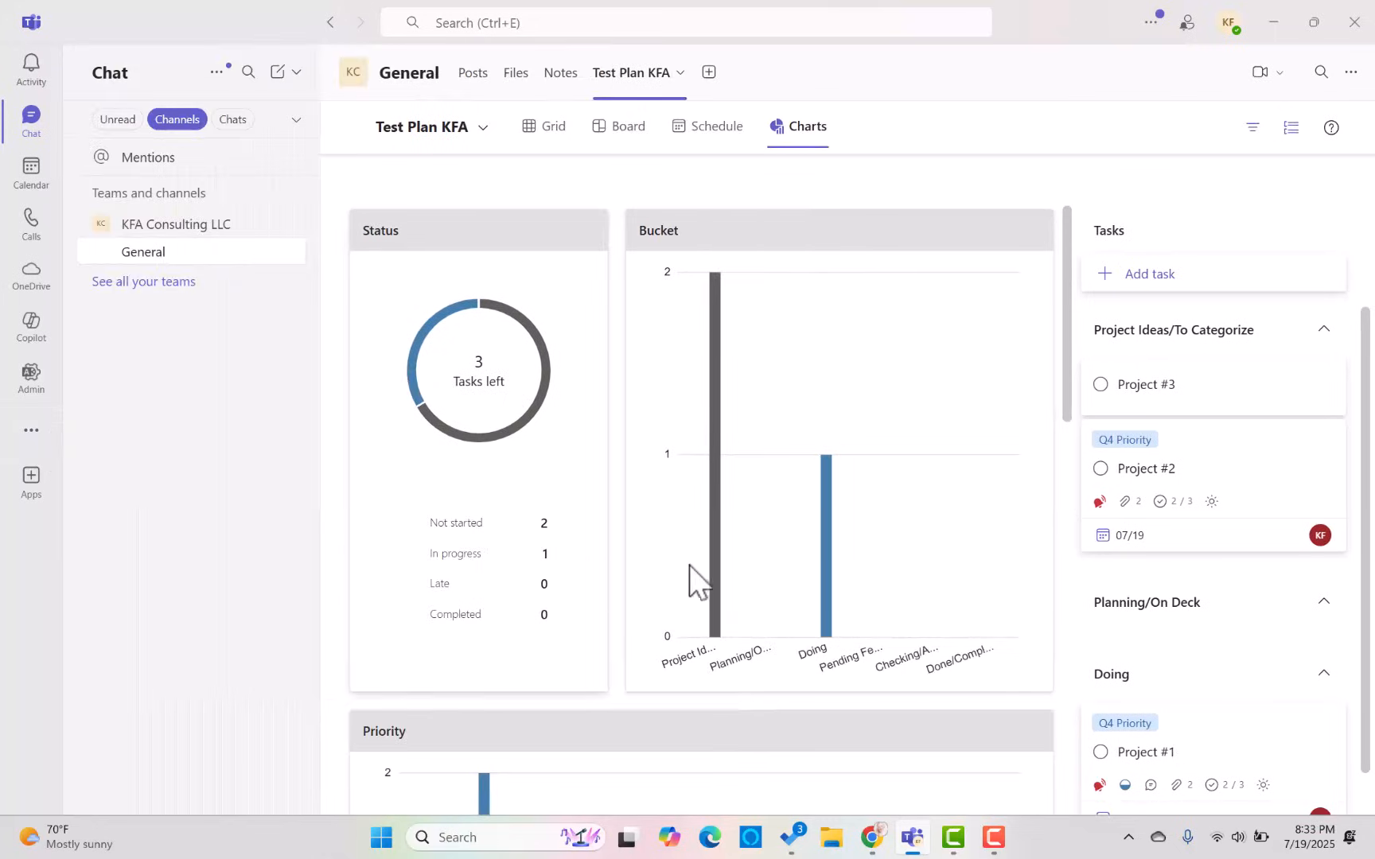
Switch to Microsoft To Do and open the details of Project #1 in My Day
{"action": "mouse_move", "coordinate": [793, 849]}
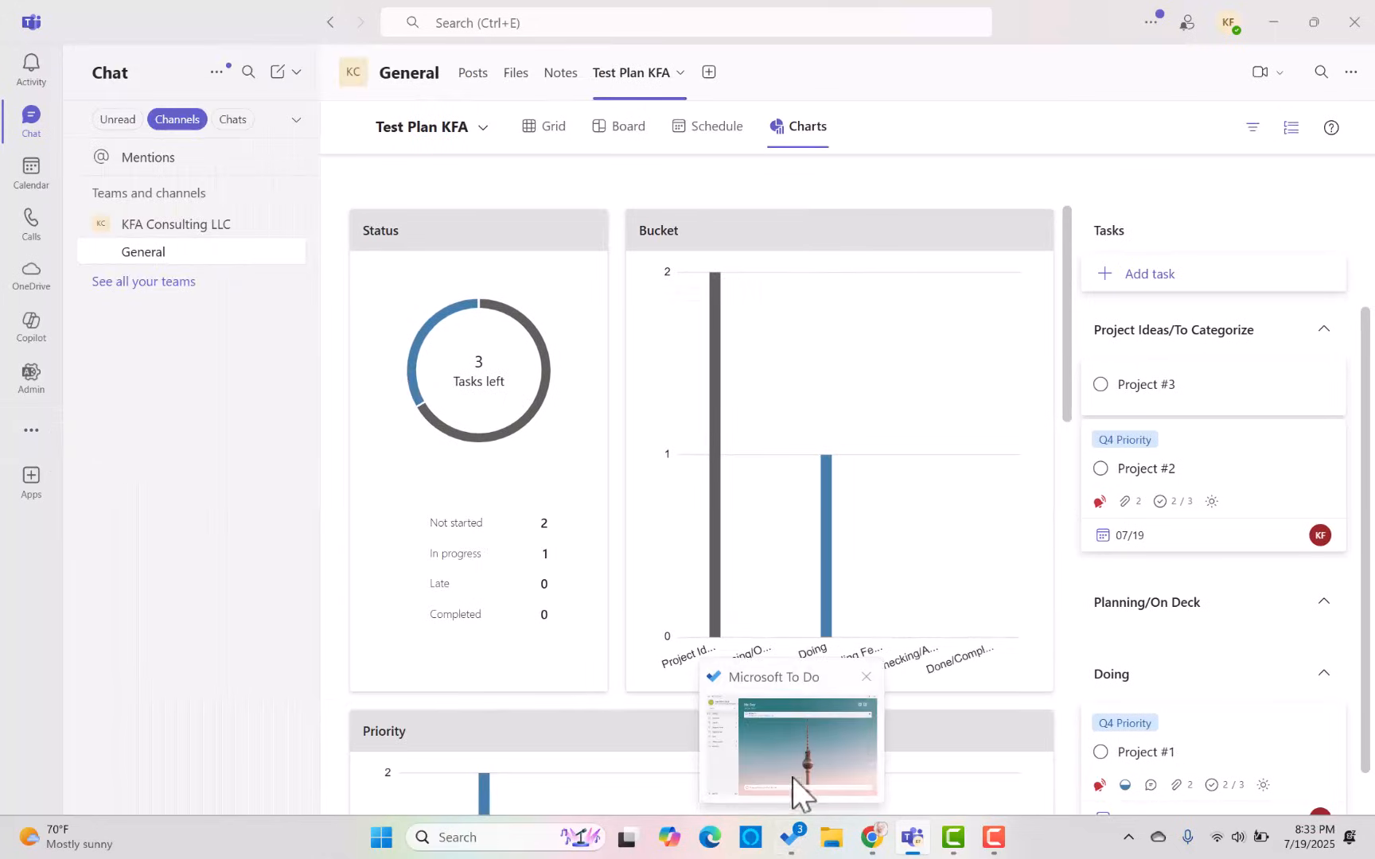
{"action": "left_click", "coordinate": [793, 779]}
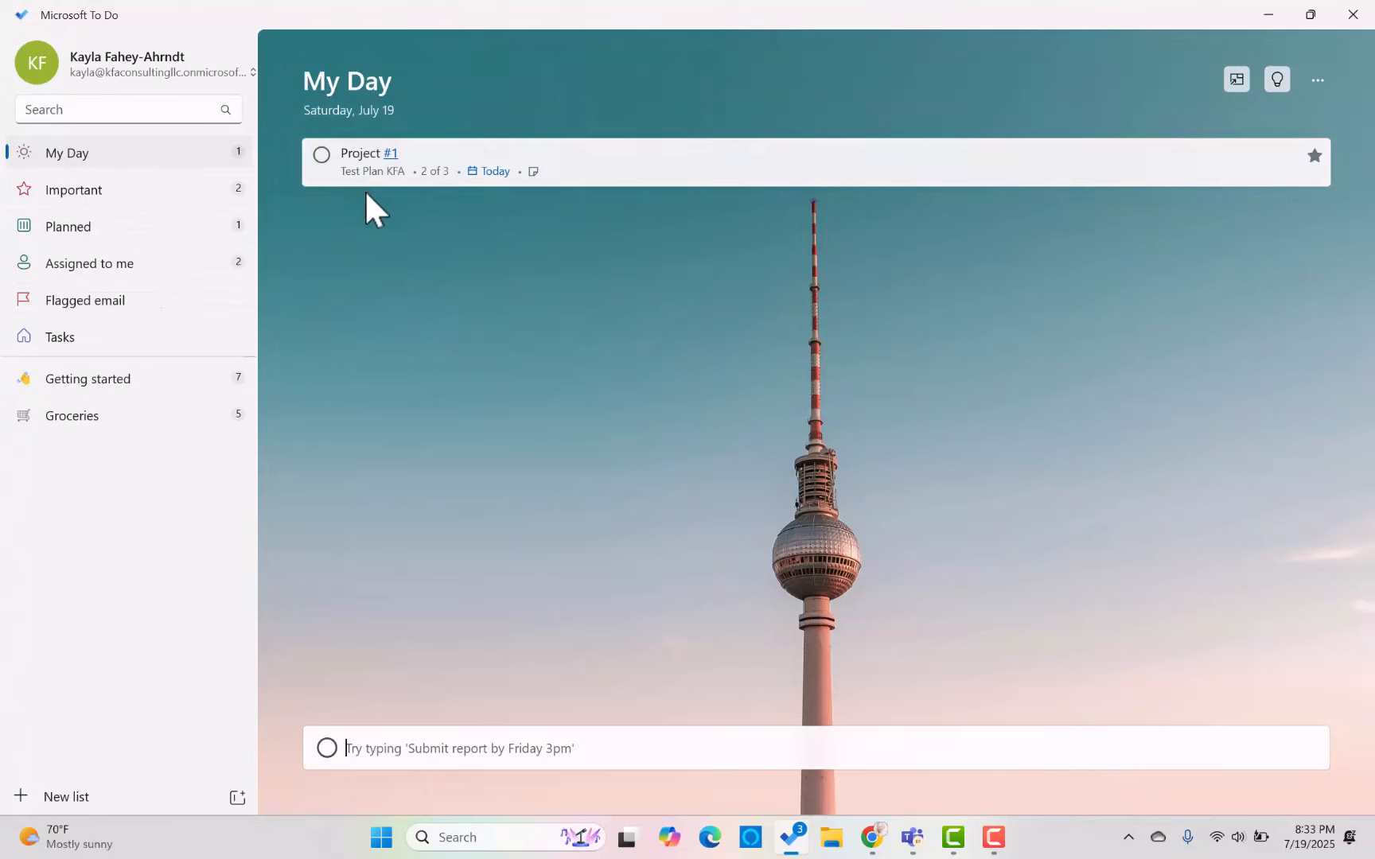
{"action": "left_click", "coordinate": [534, 159]}
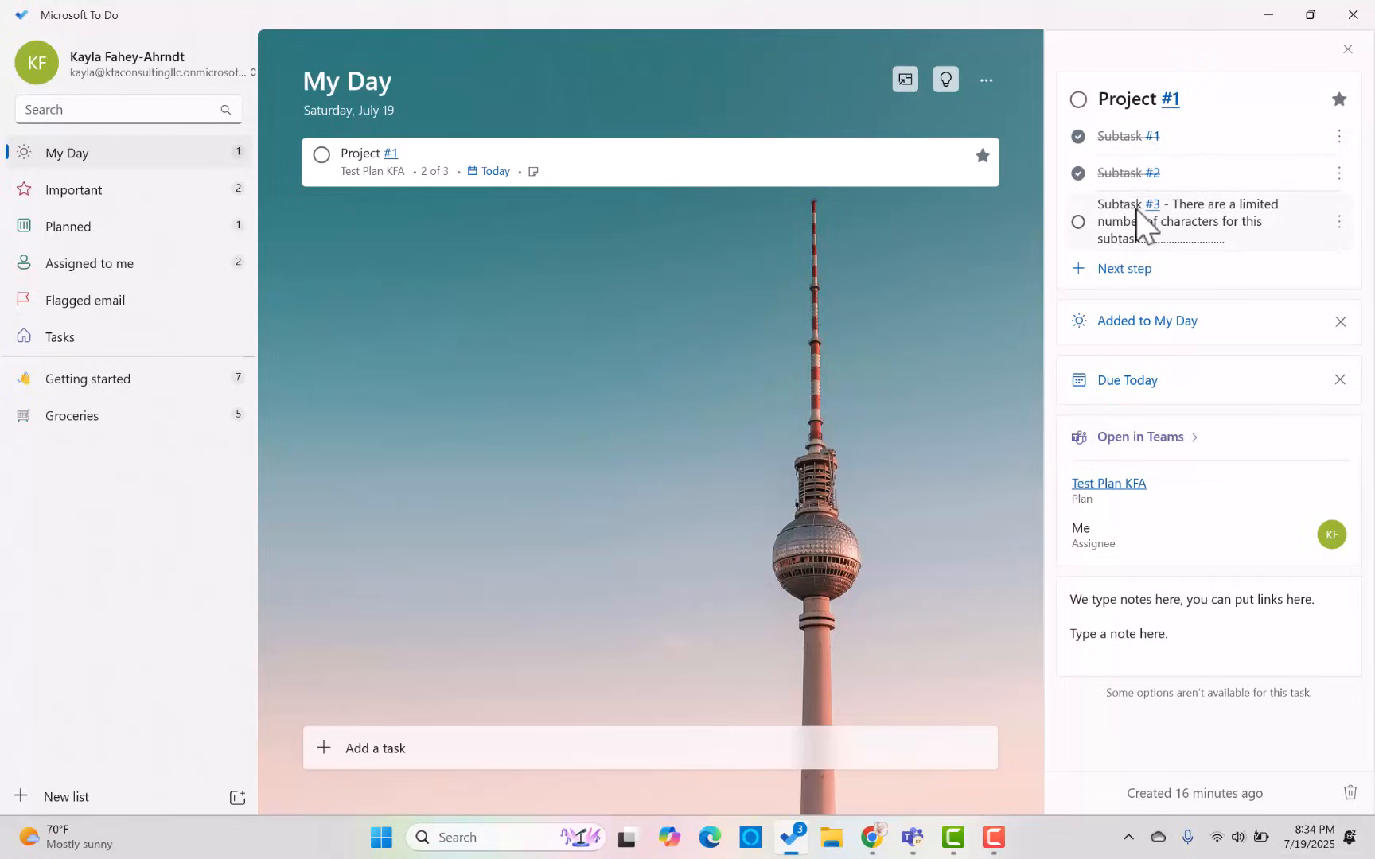
Add the task "New task for today 7/19" to My Day, due today
{"action": "left_click", "coordinate": [382, 762]}
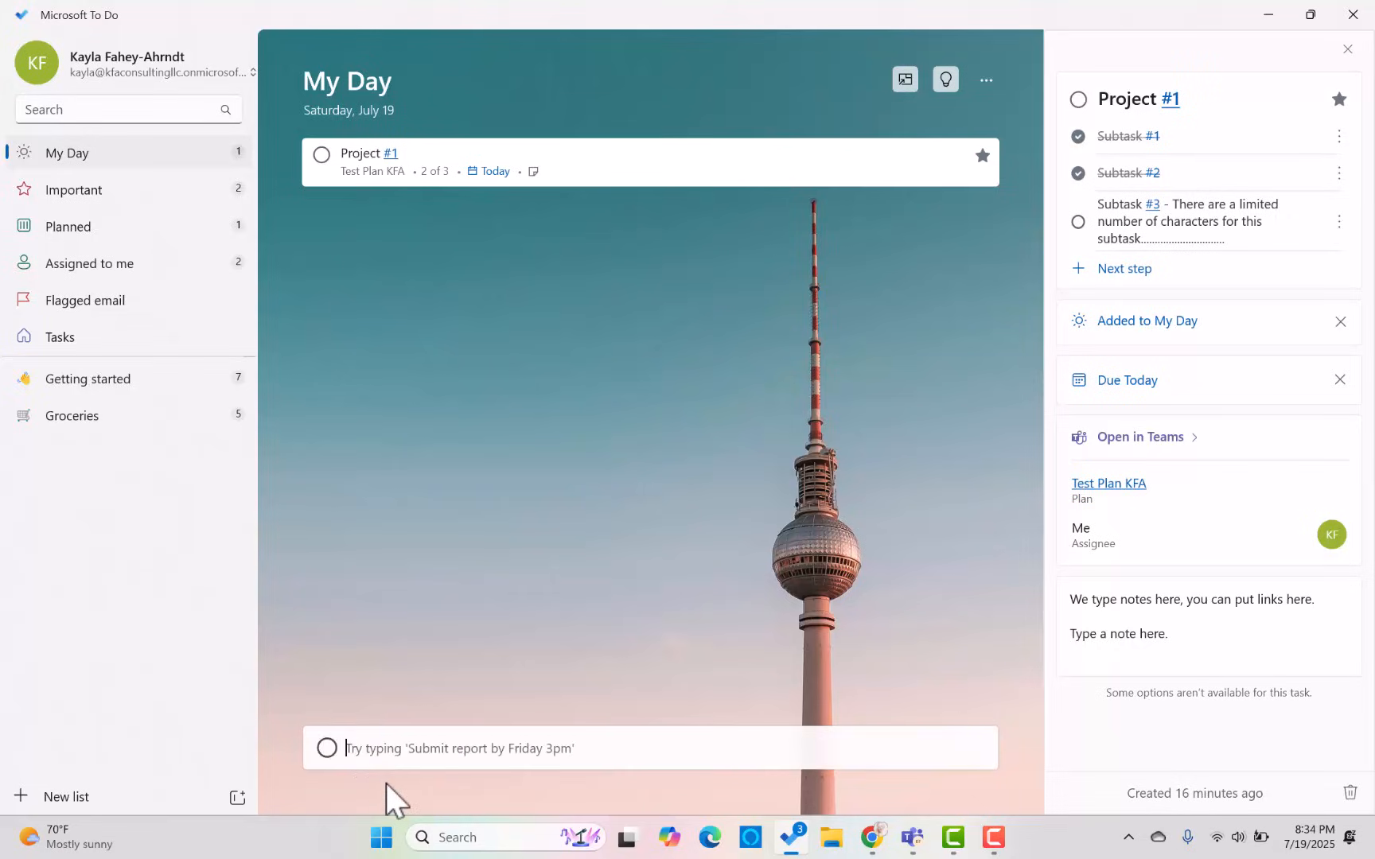
{"action": "type", "text": "New teask"}
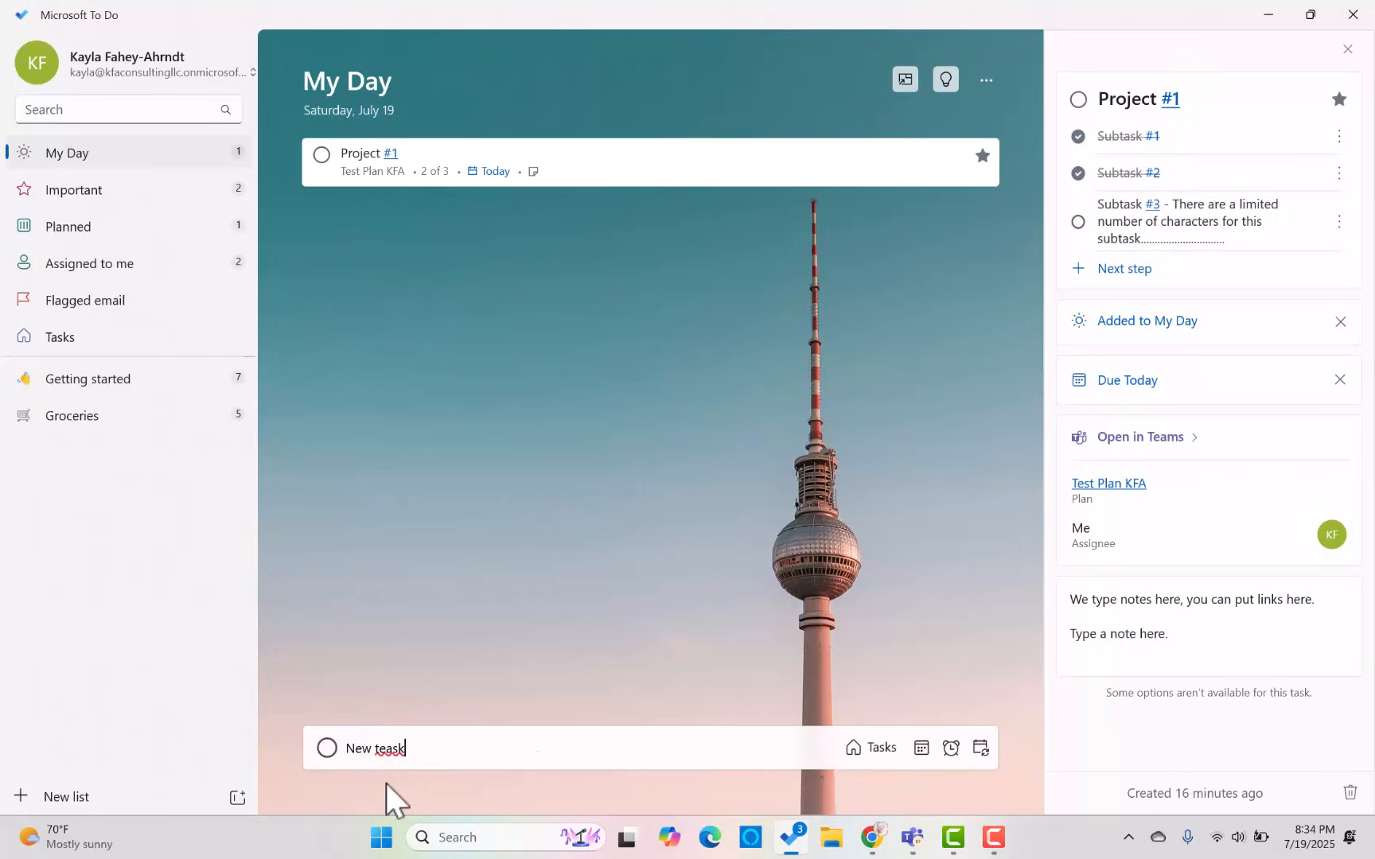
{"action": "key", "text": "BackSpace"}
{"action": "key", "text": "BackSpace"}
{"action": "key", "text": "BackSpace"}
{"action": "key", "text": "BackSpace"}
{"action": "type", "text": "ask for today 7/19"}
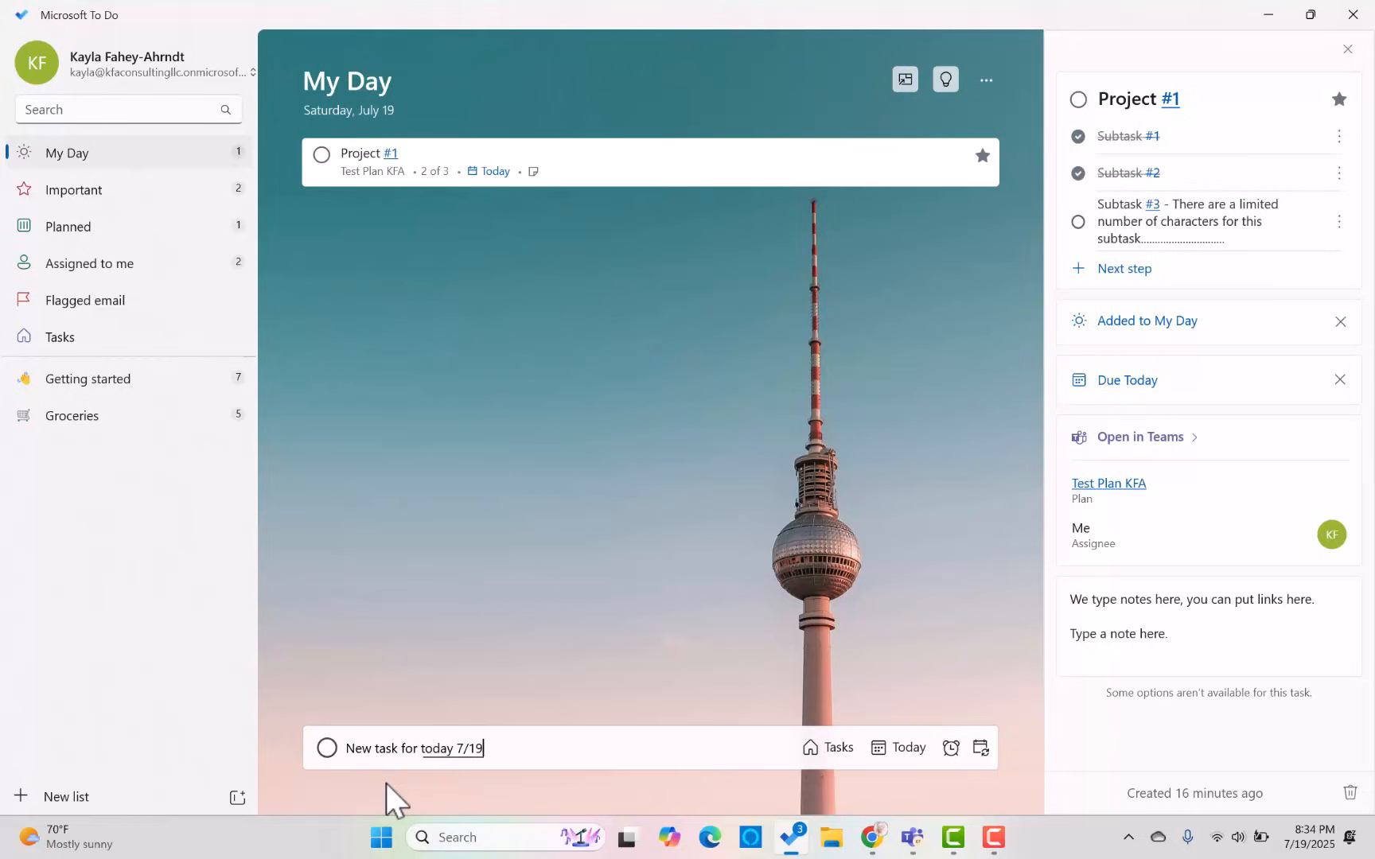
{"action": "key", "text": "Tab"}
{"action": "left_click", "coordinate": [774, 748]}
{"action": "key", "text": "Return"}
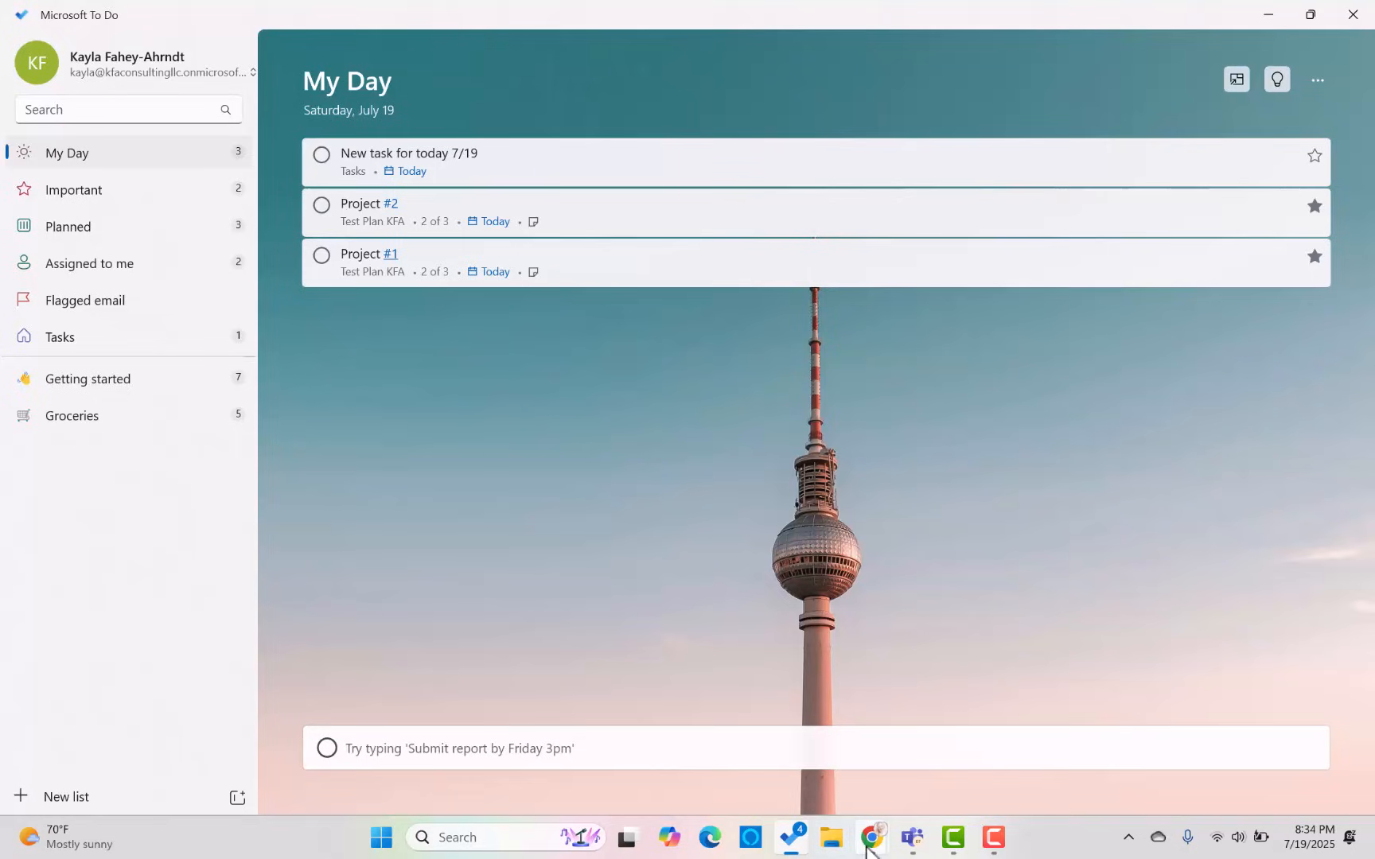
Check the My Day list in Outlook on the web in Chrome against the one in the Microsoft To Do app
{"action": "mouse_move", "coordinate": [867, 848]}
{"action": "left_click", "coordinate": [857, 769]}
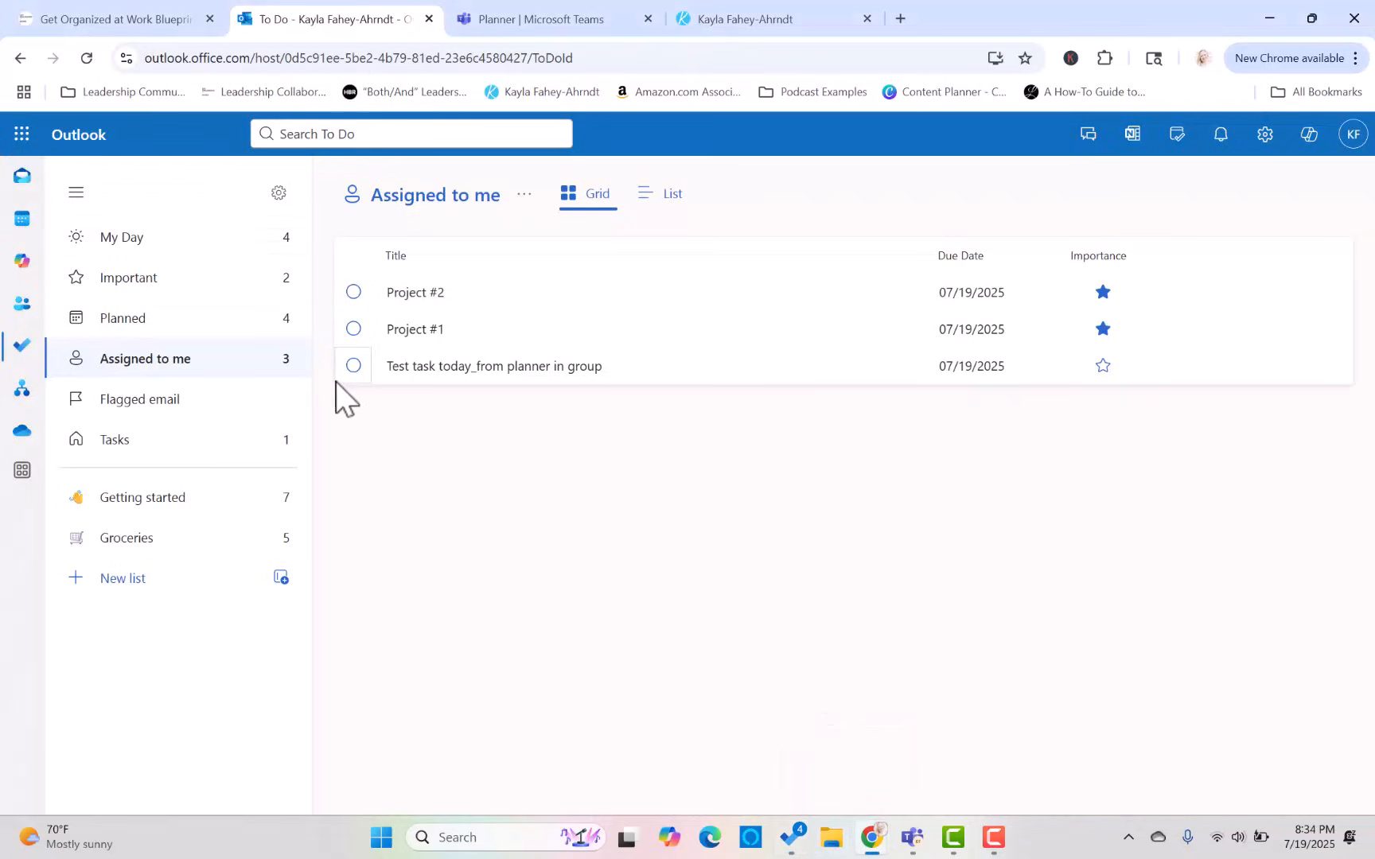
{"action": "left_click", "coordinate": [147, 243]}
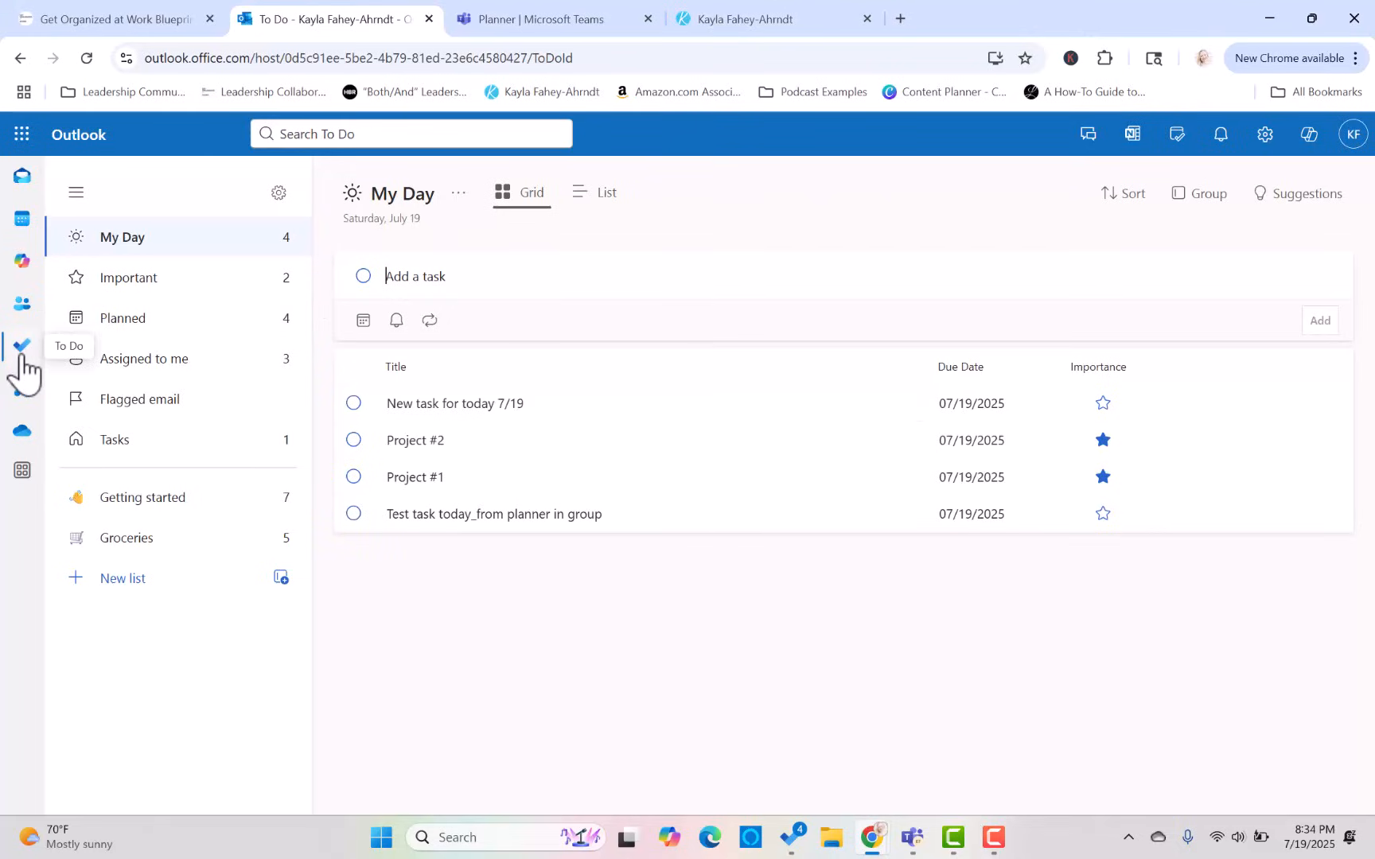
{"action": "left_click", "coordinate": [796, 840]}
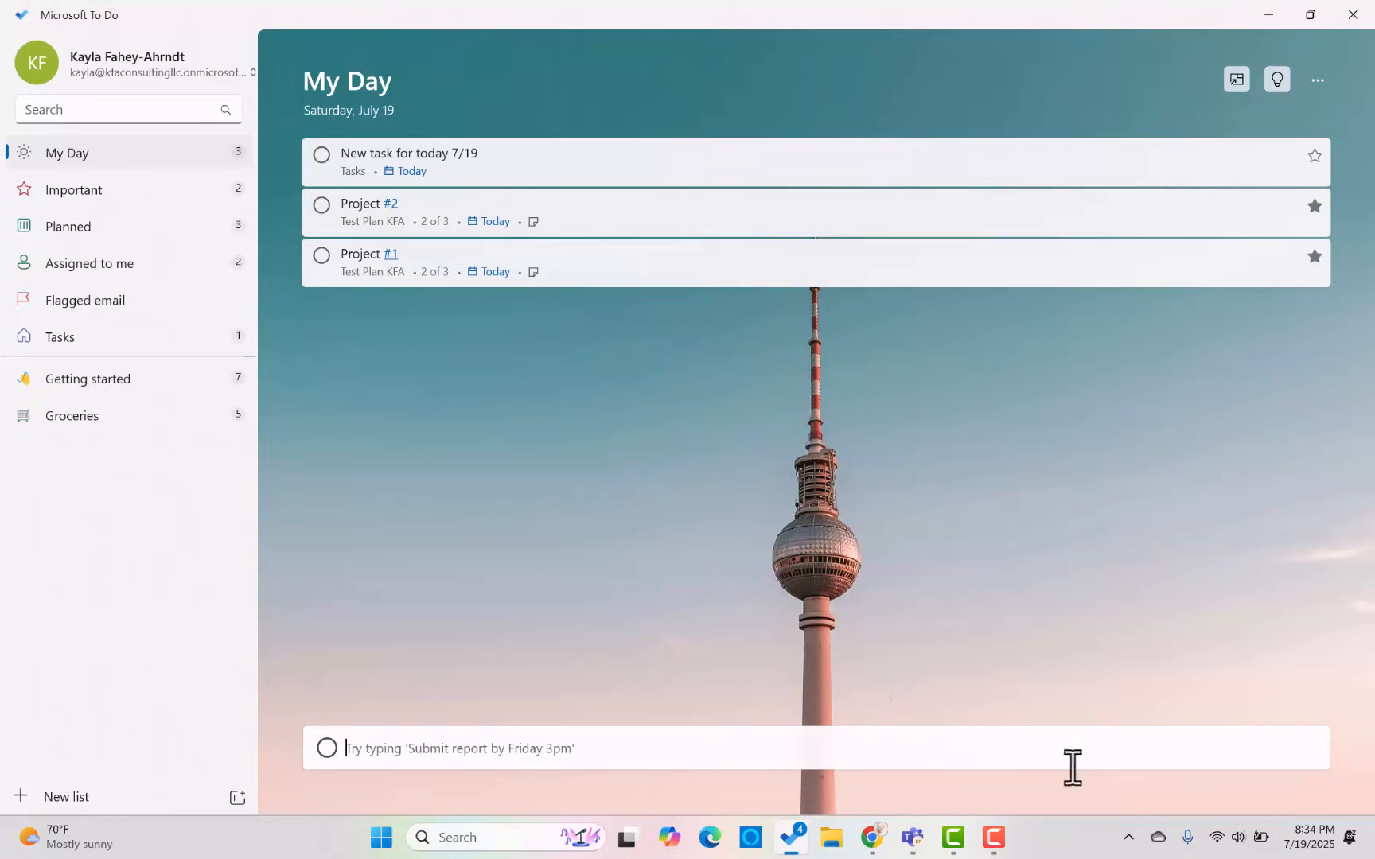
Switch to Teams, look at Test Plan KFA in Grid and Board views, and return to My Day in Microsoft To Do
{"action": "left_click", "coordinate": [909, 845]}
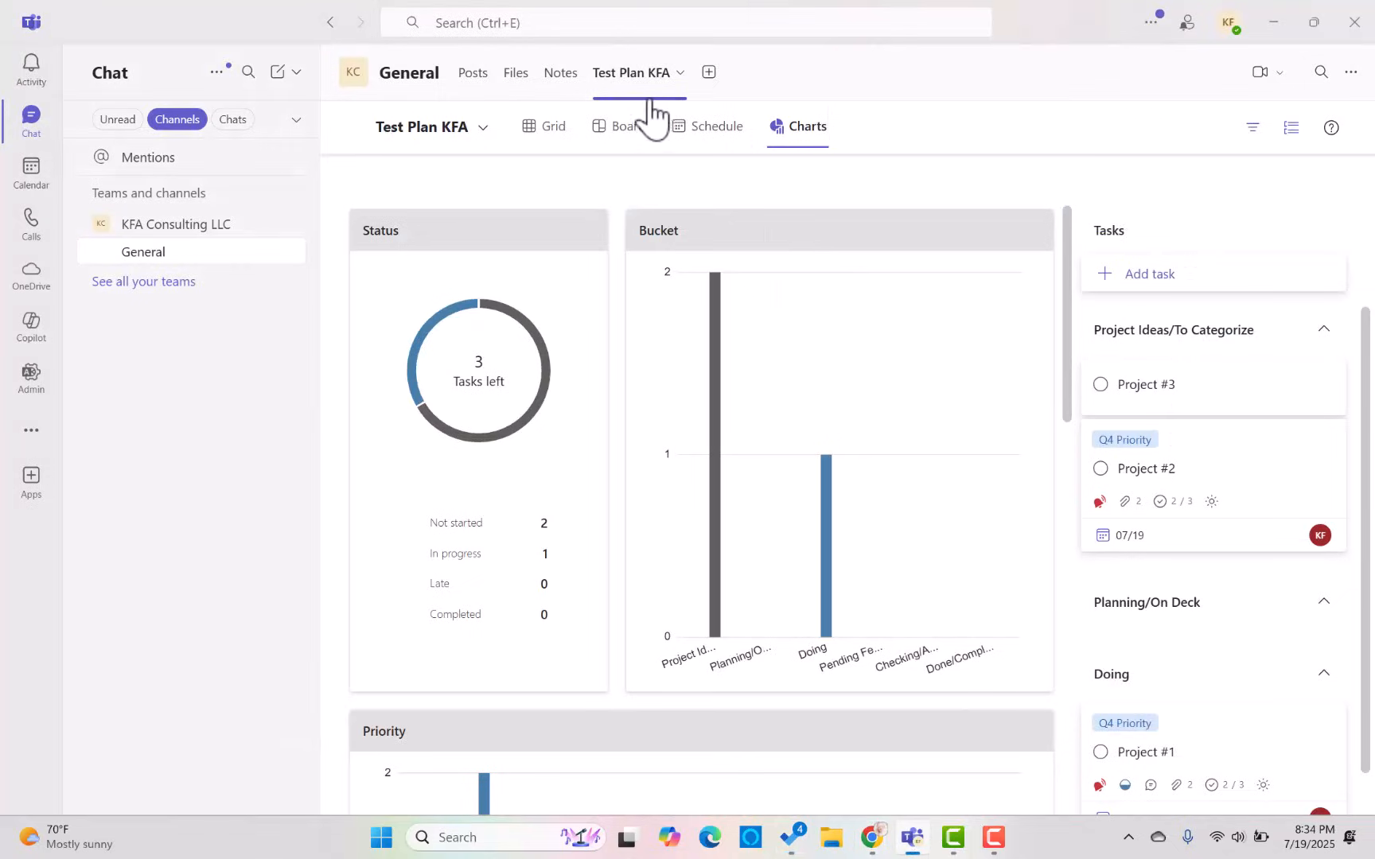
{"action": "left_click", "coordinate": [563, 141]}
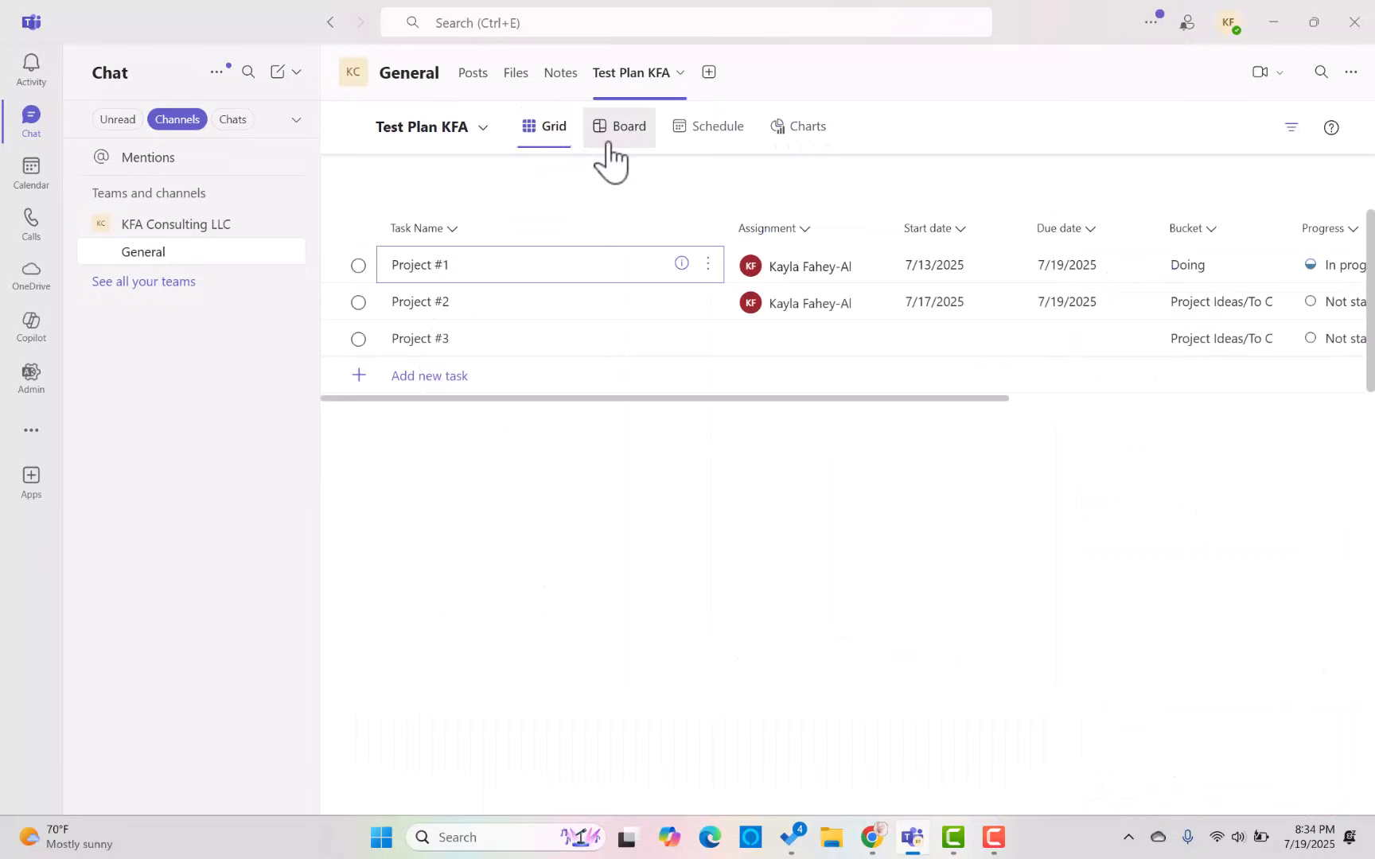
{"action": "left_click", "coordinate": [611, 145]}
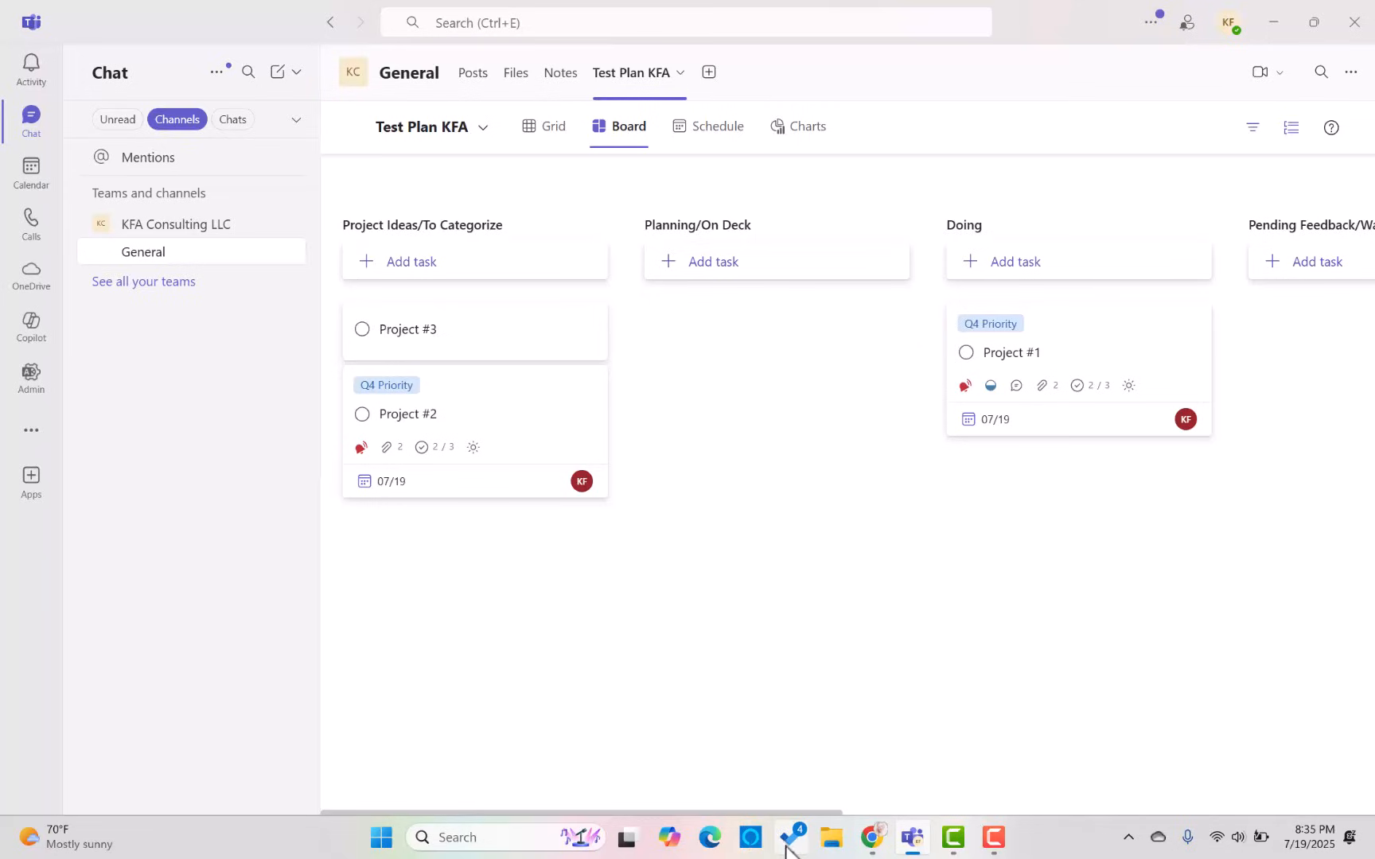
{"action": "mouse_move", "coordinate": [786, 846]}
{"action": "left_click", "coordinate": [788, 762]}
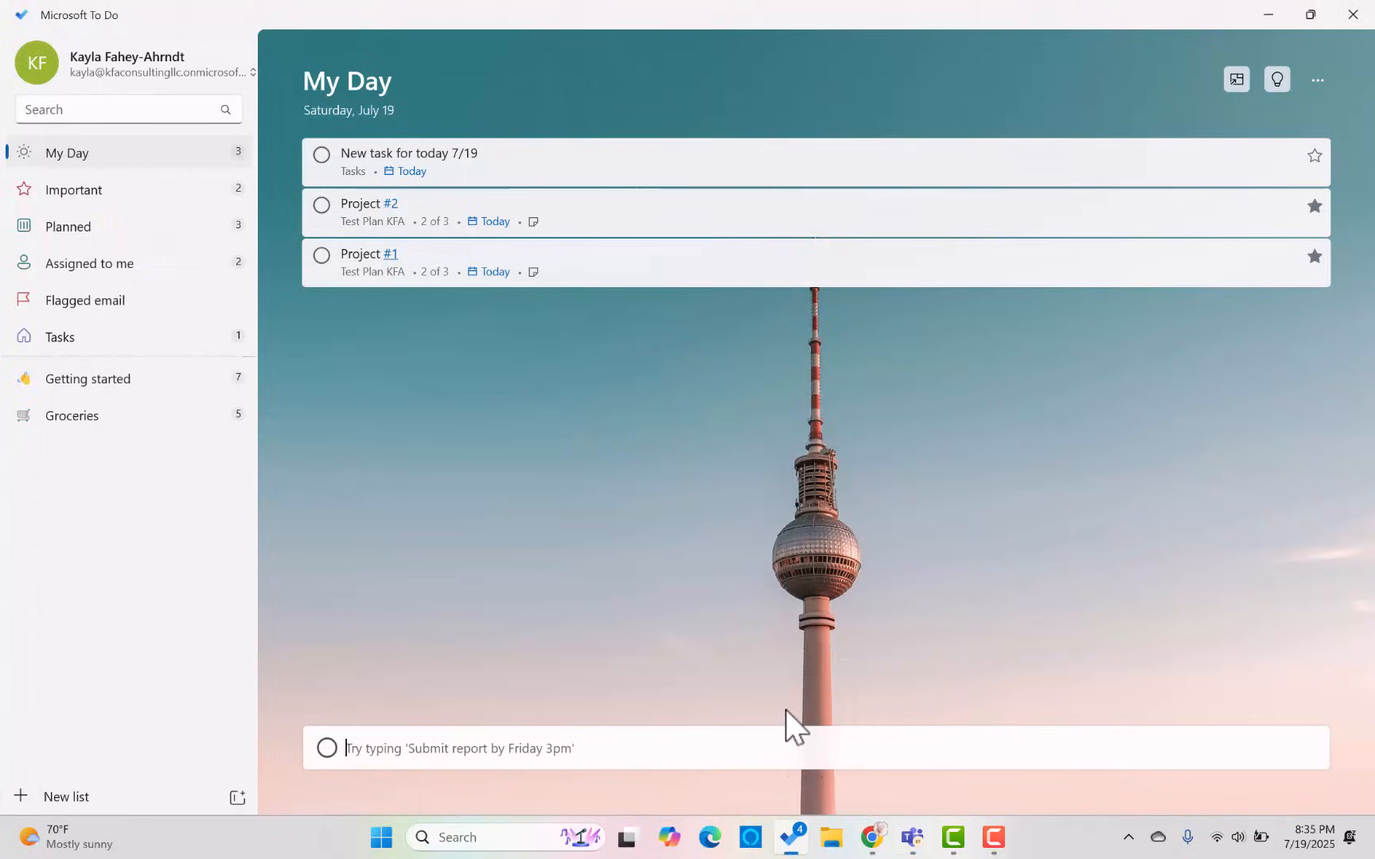